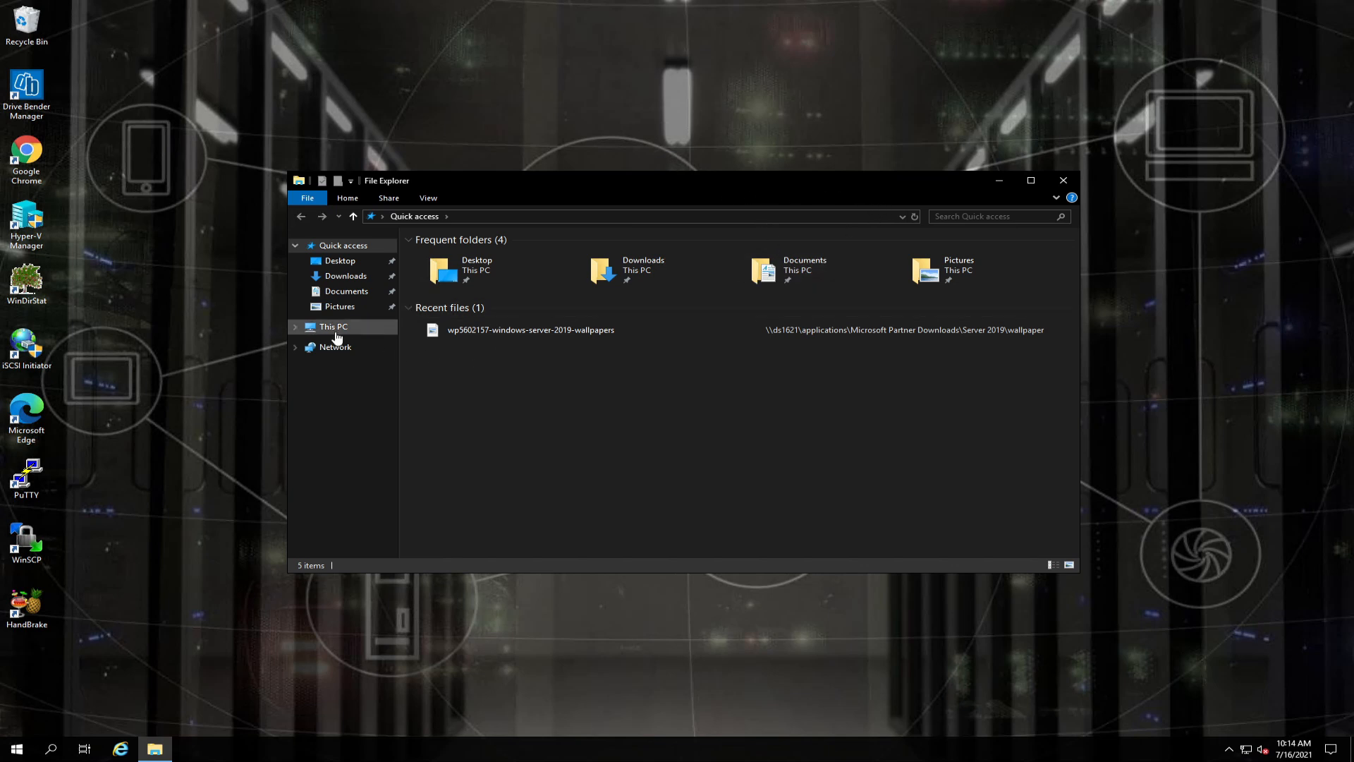
Show This PC's drives and select DB8 (D:) and iSCSI-Erebor (I:).
left_click(333, 327)
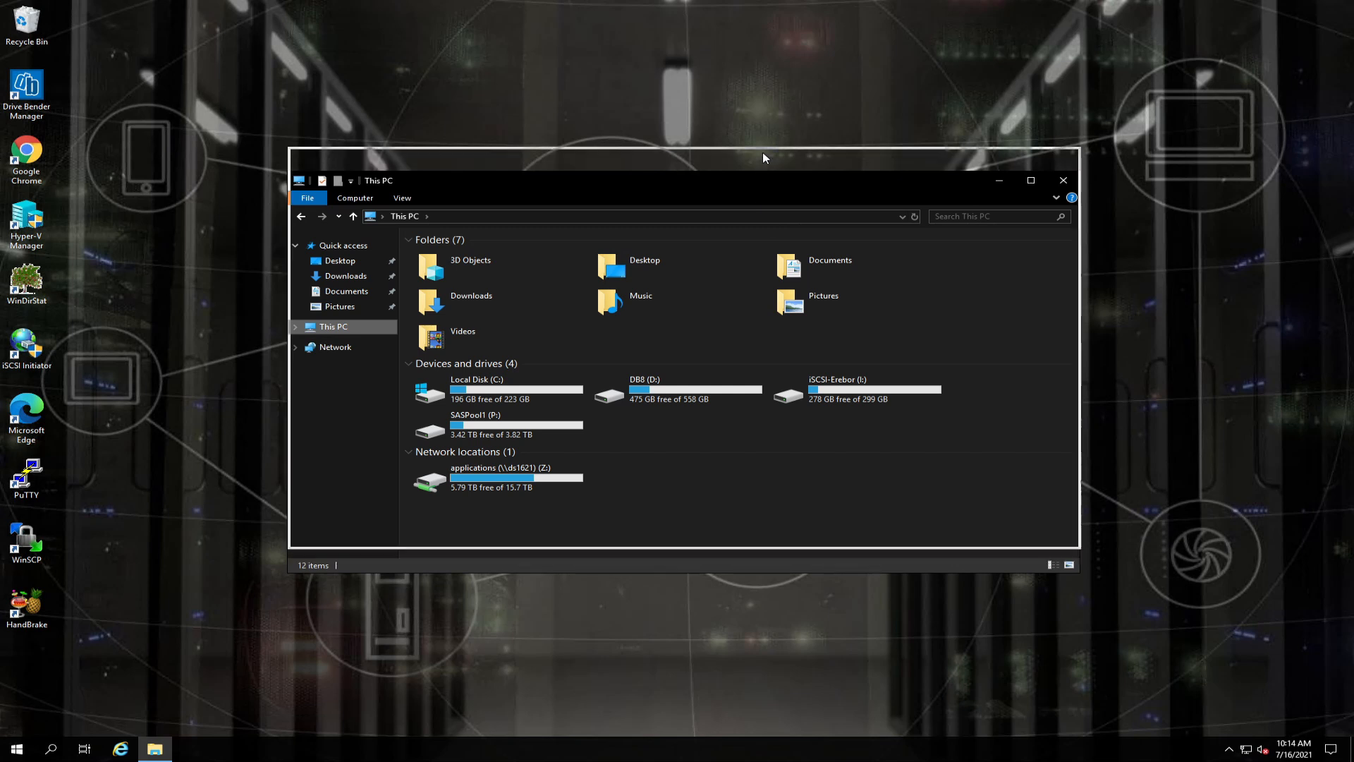
left_click_drag(761, 186, 766, 129)
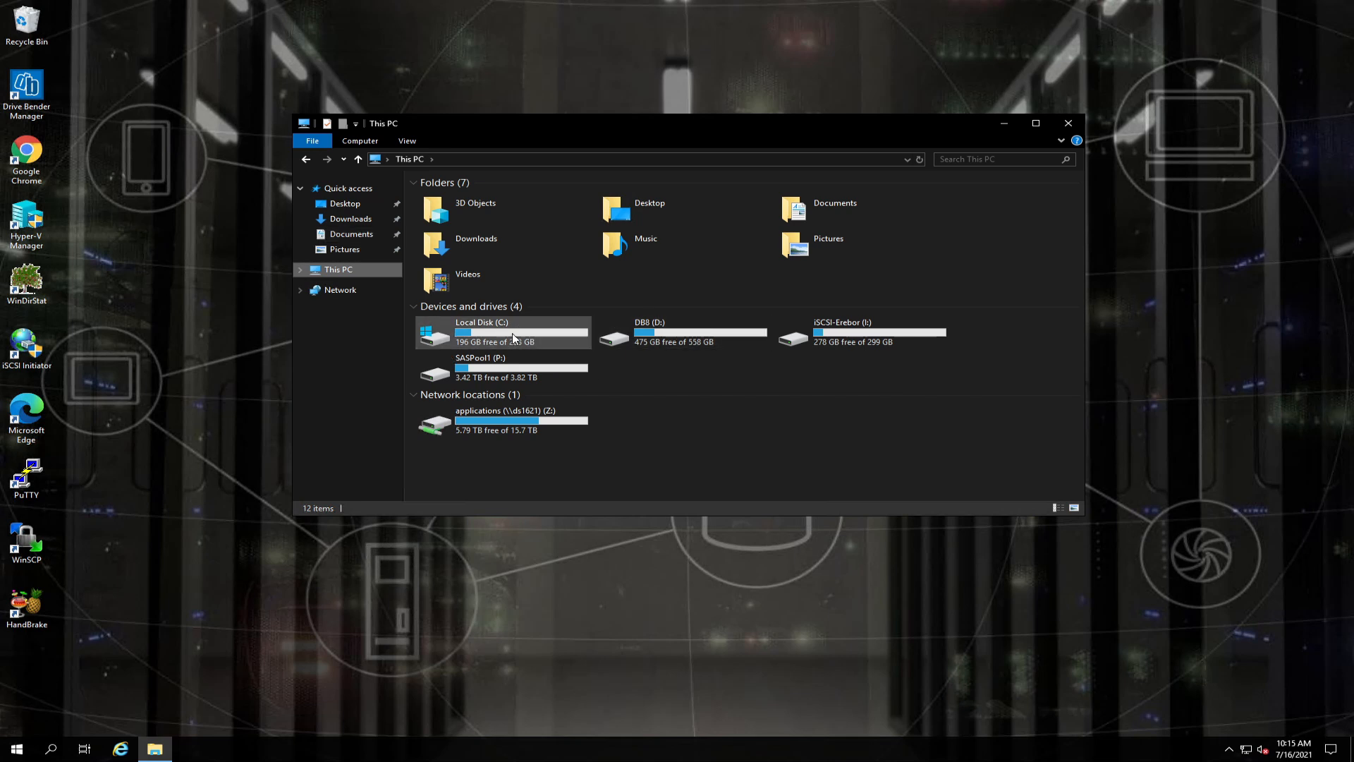
left_click(710, 346)
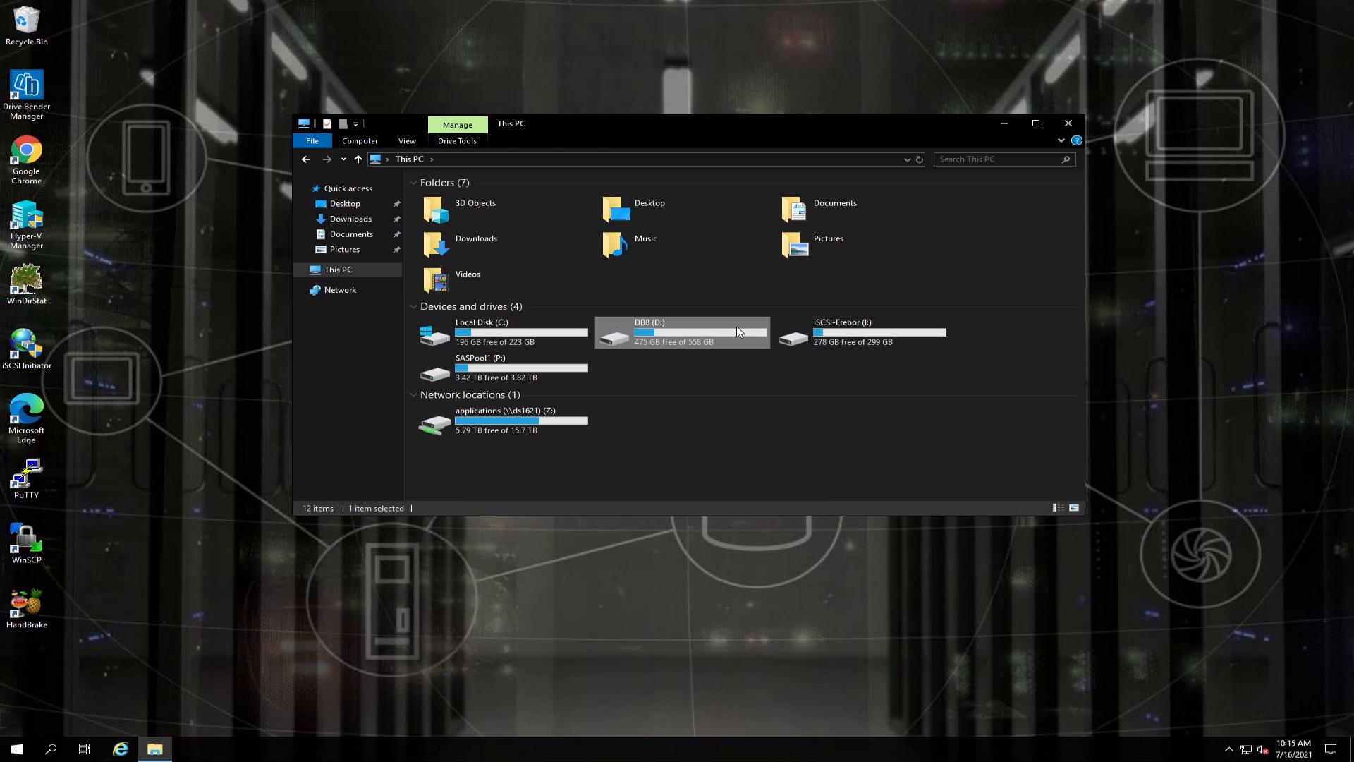
left_click(874, 325)
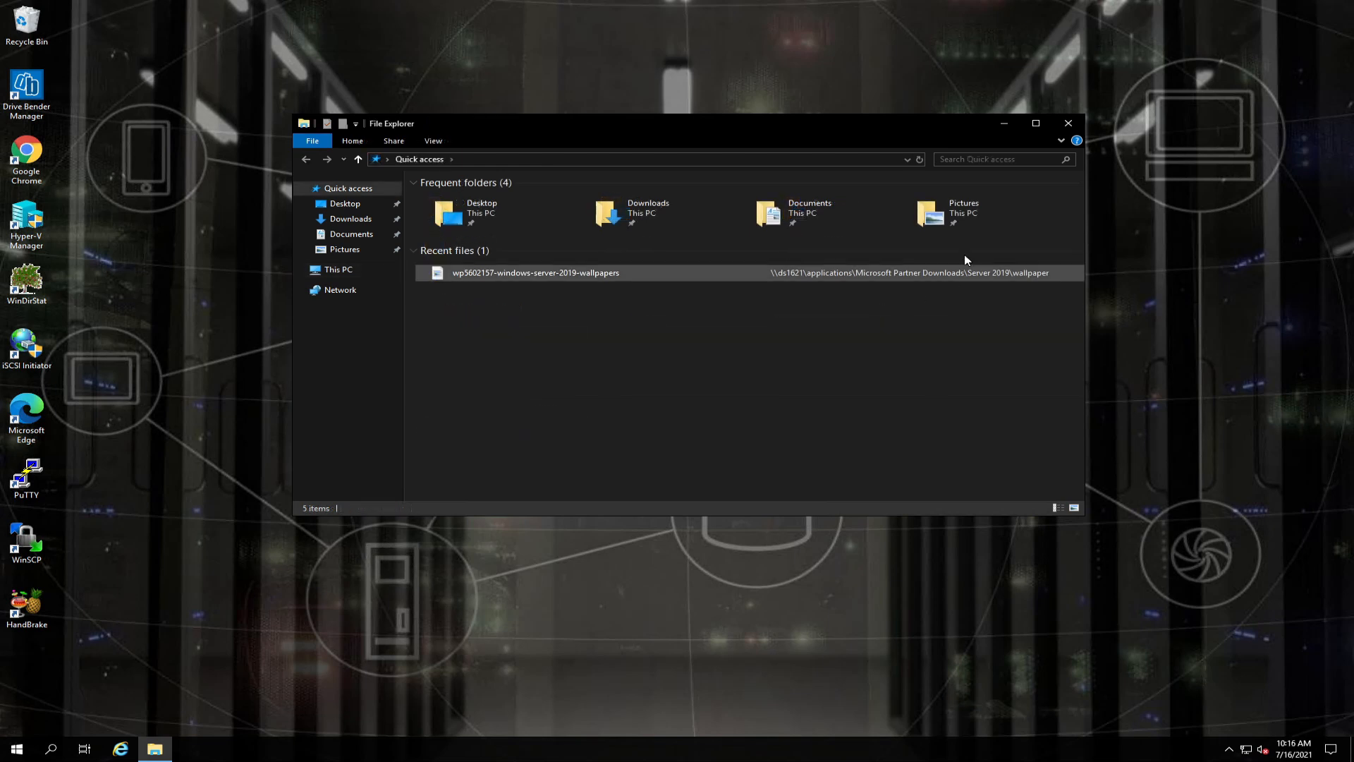
Go to the \\ds1621 network share and open its exports folder.
left_click(907, 160)
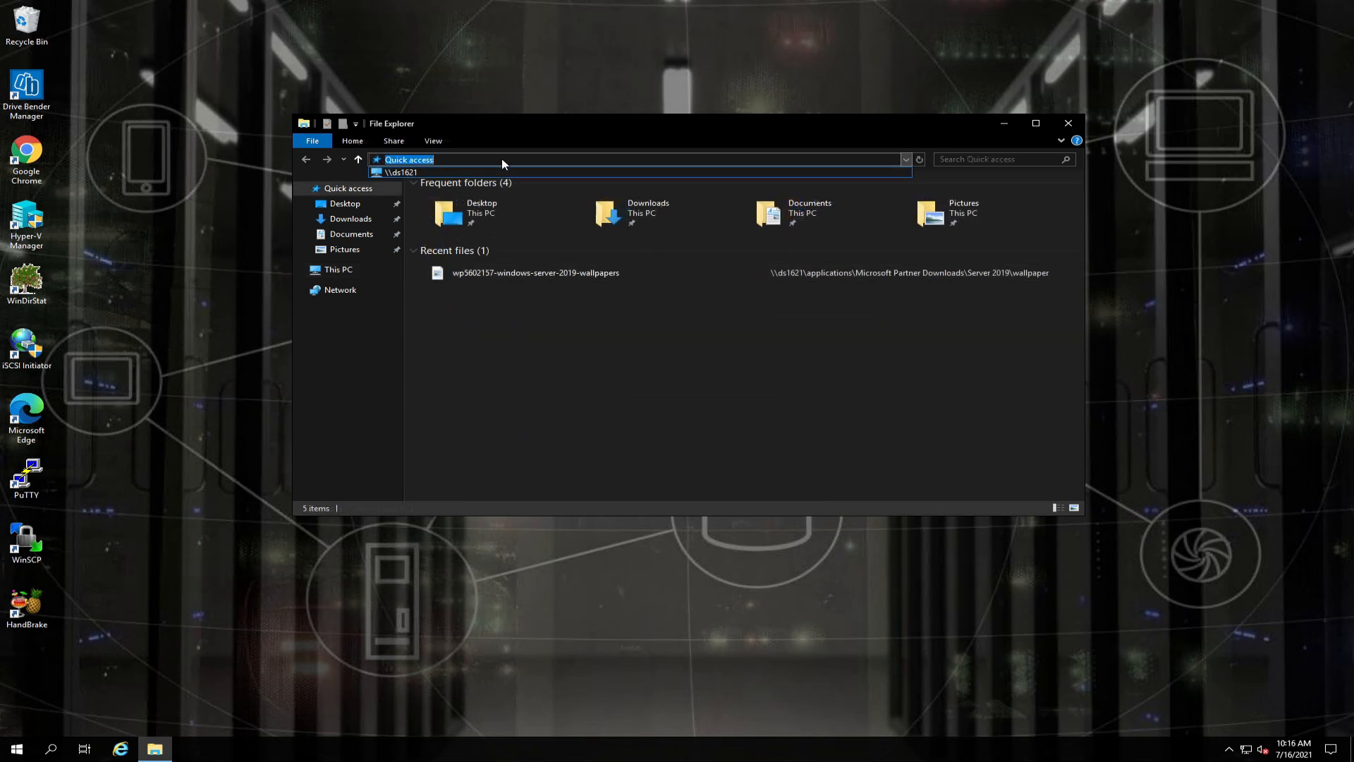
left_click(420, 172)
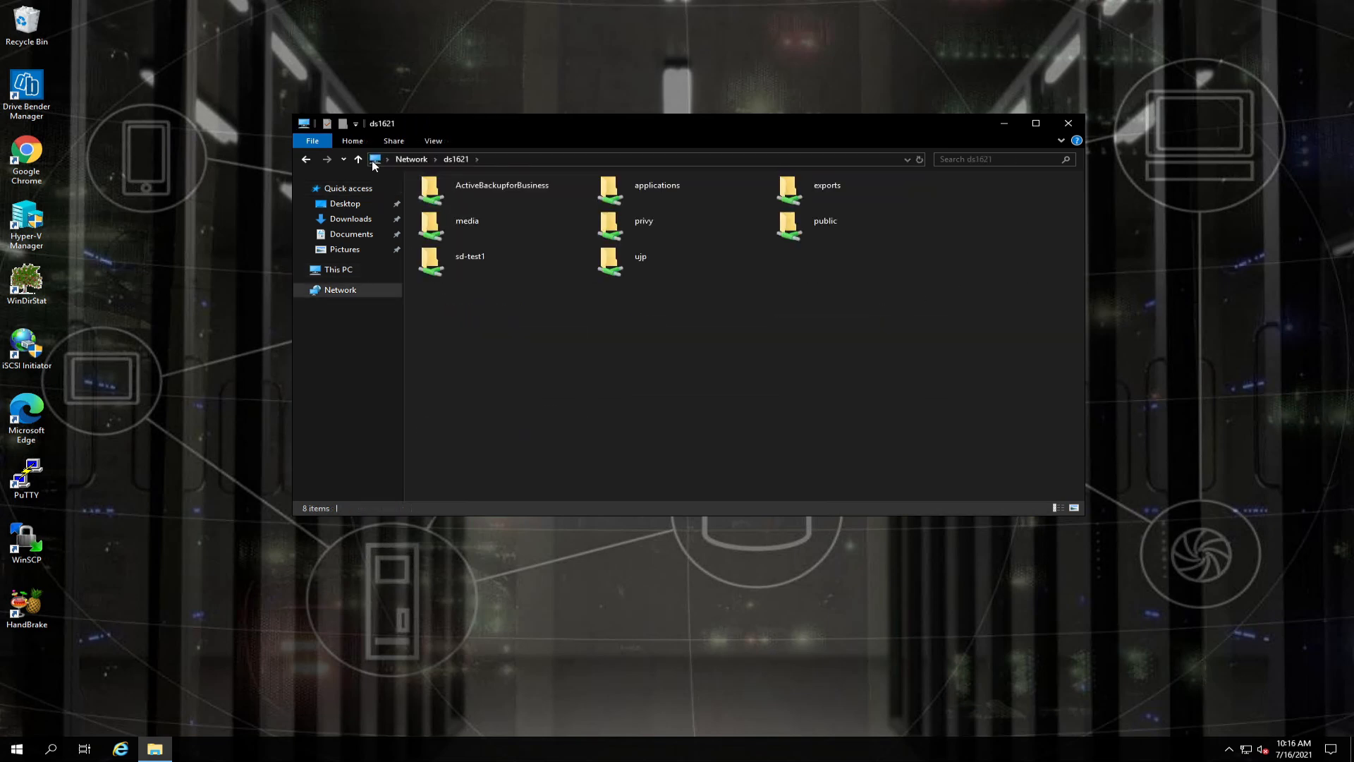
double_click(801, 206)
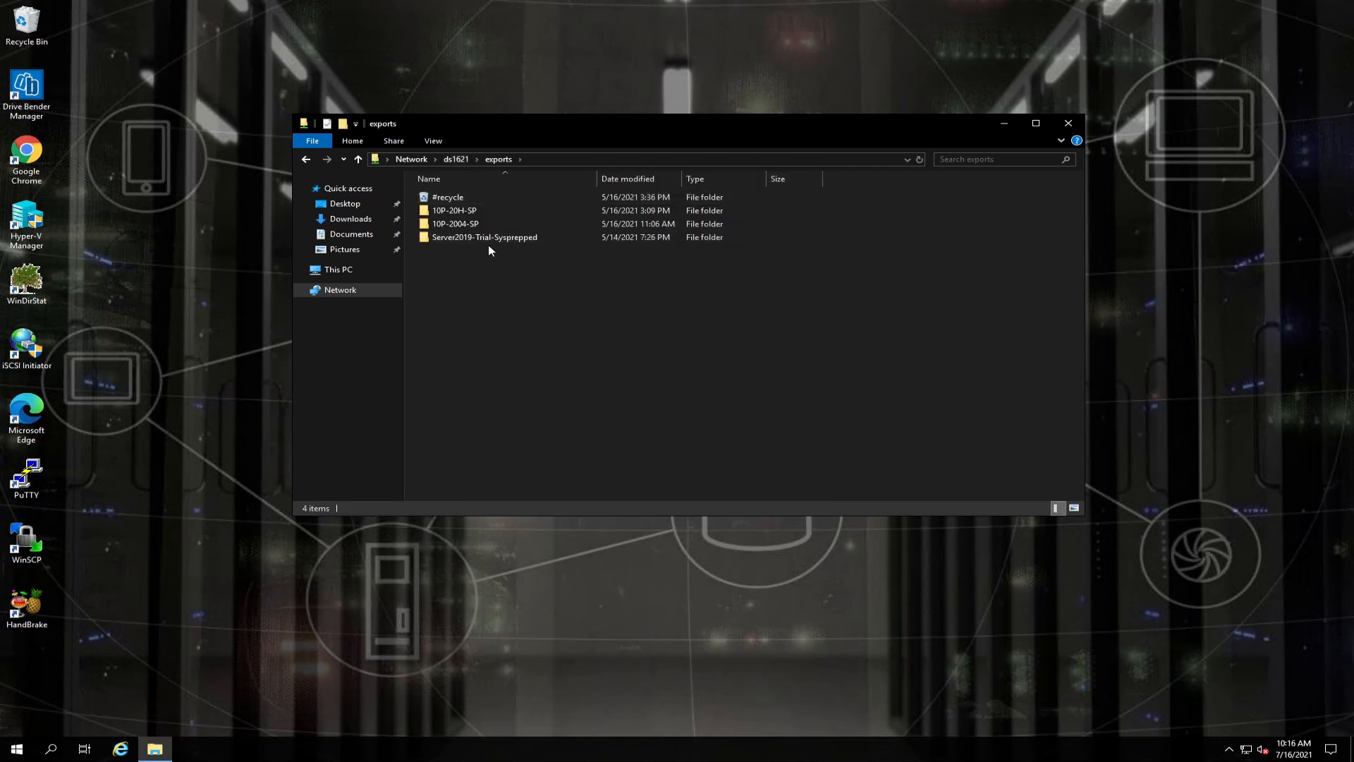
mouse_move(501, 243)
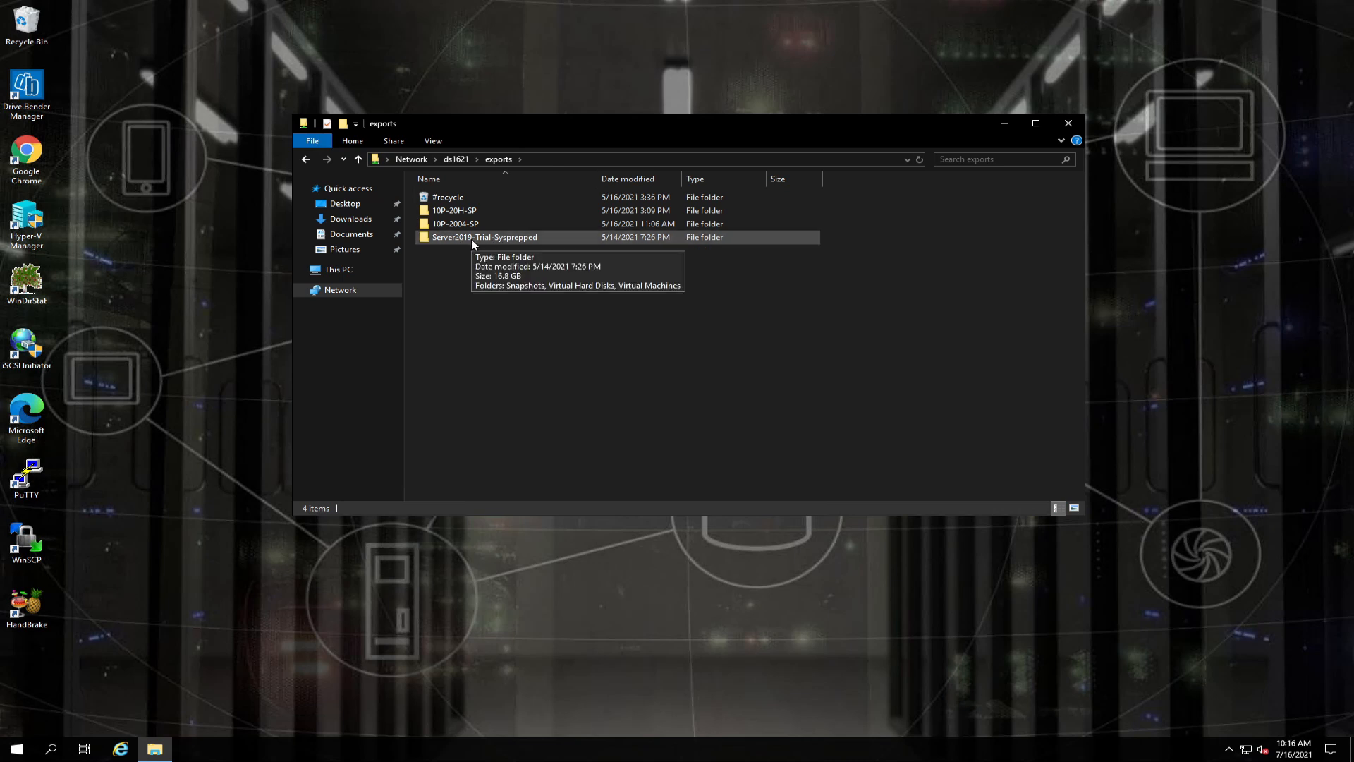
Open D:\exports to confirm the Server2019-Trial-Sysprepped export, then close File Explorer.
left_click(353, 273)
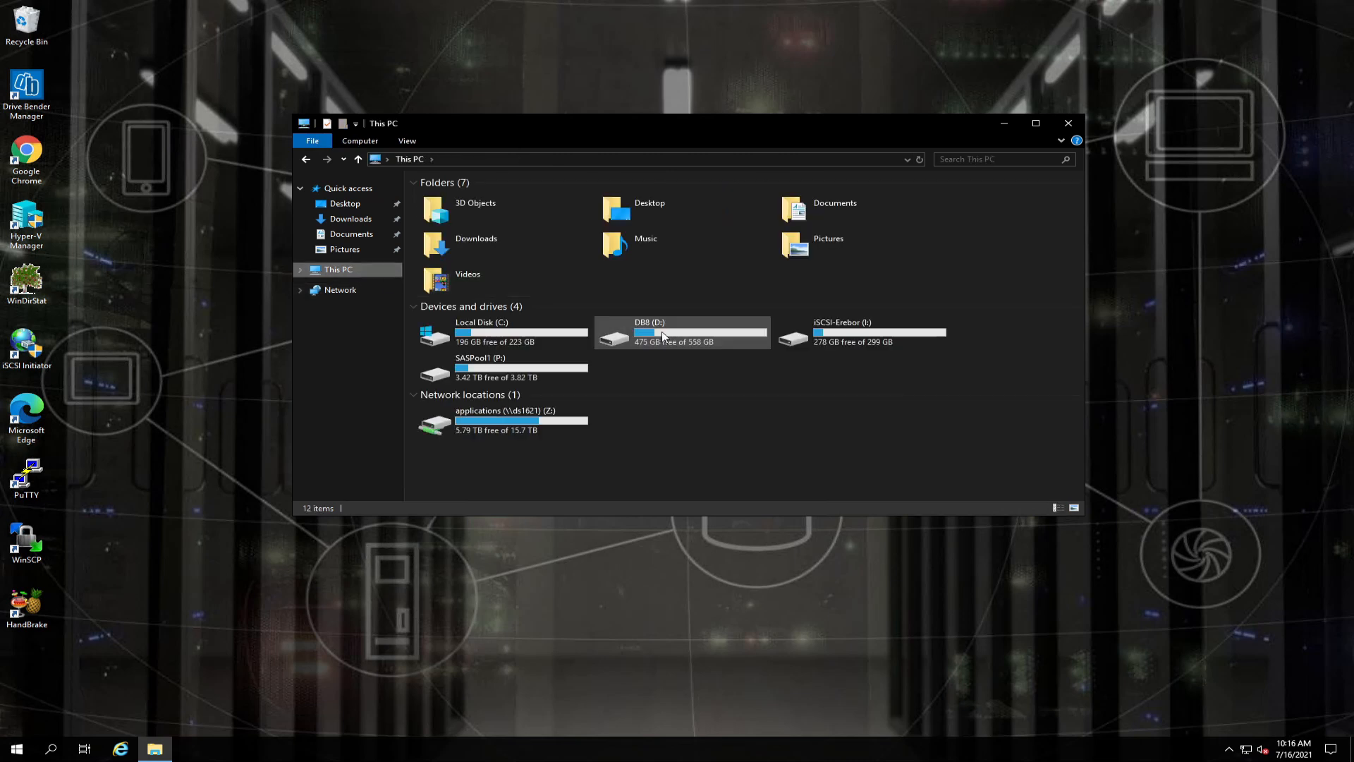
double_click(620, 320)
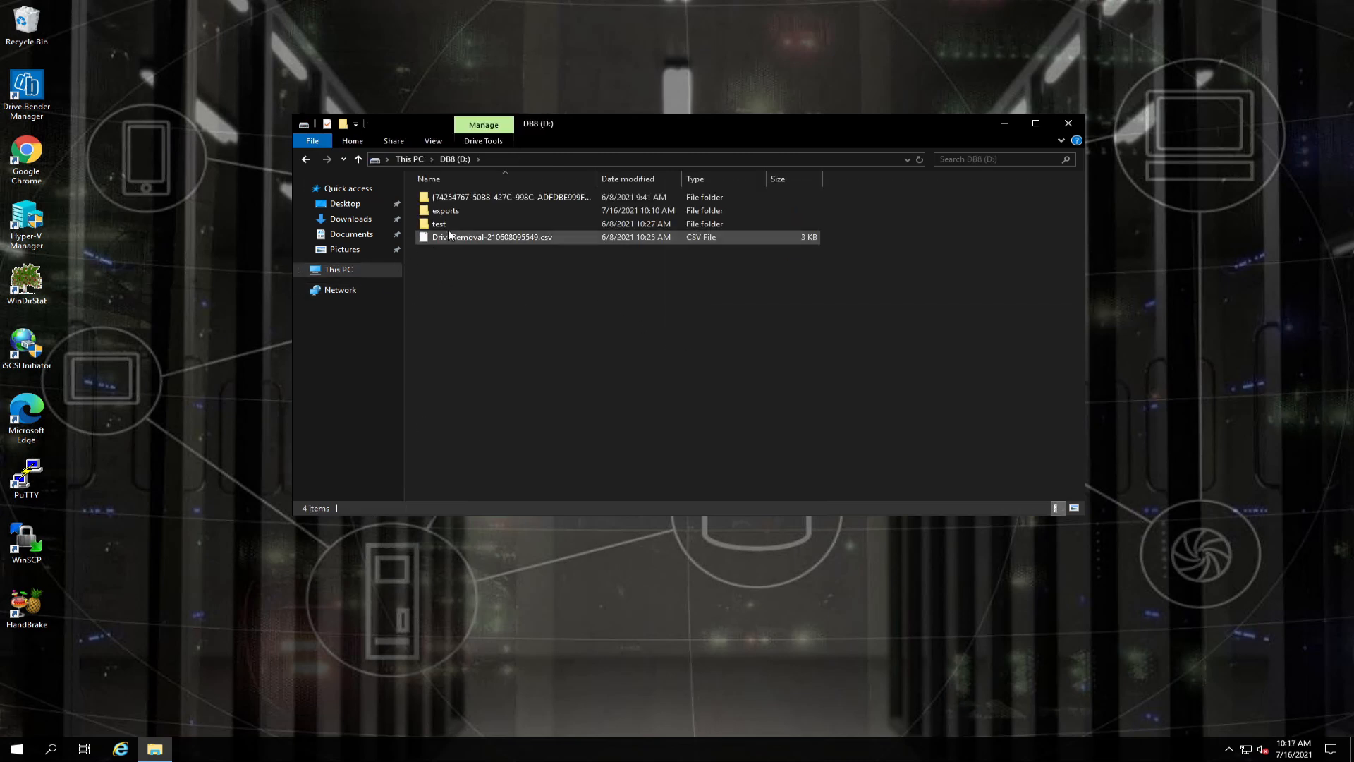
left_click(447, 212)
double_click(447, 212)
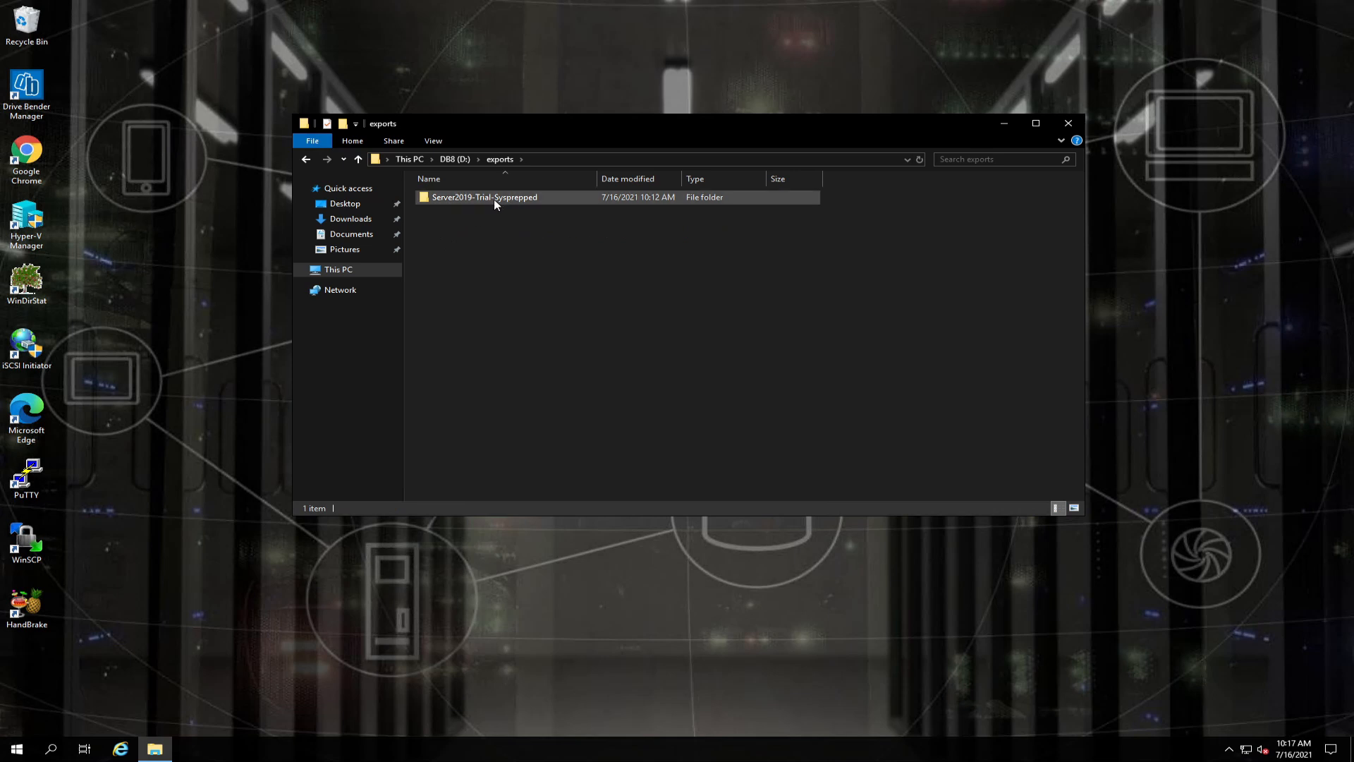
left_click(1076, 128)
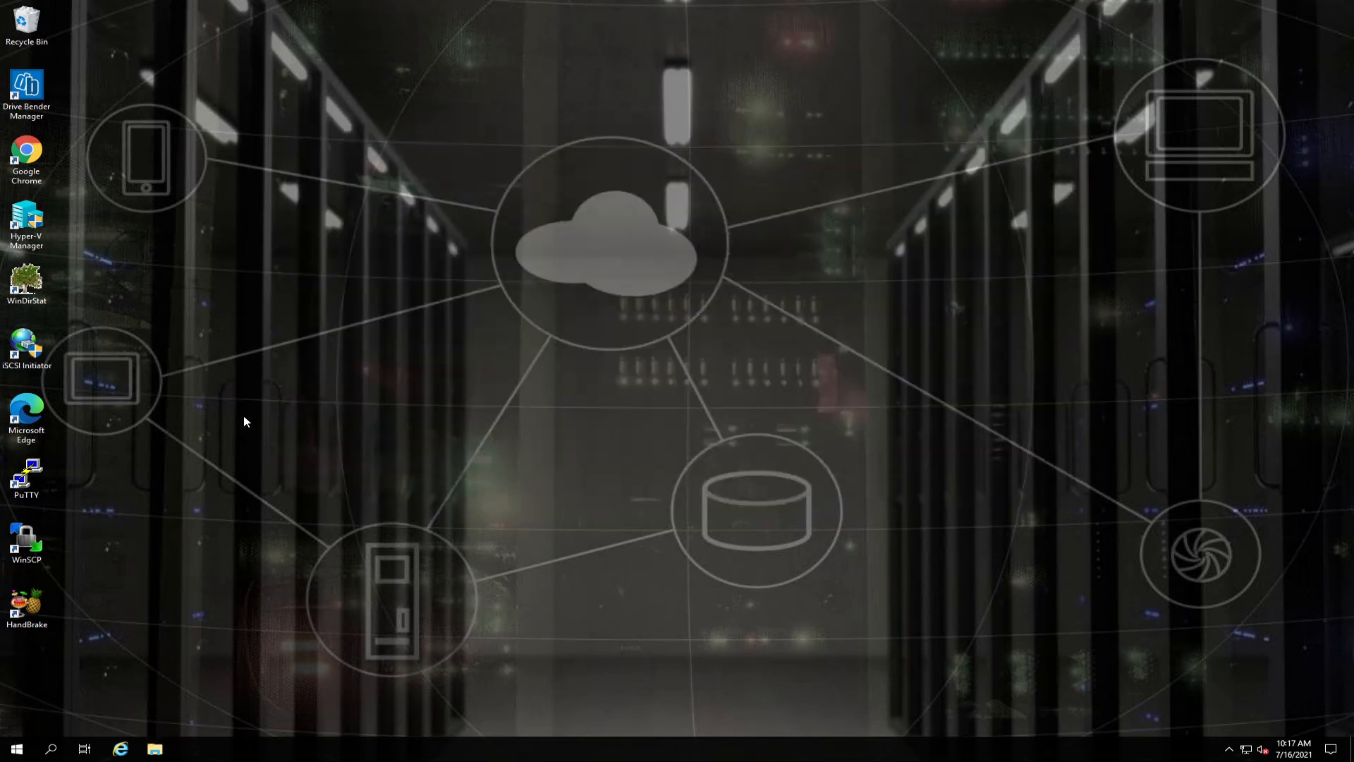
Launch Hyper-V Manager and import from folder D:\exports\Server2019-Trial-Sysprepped.
double_click(28, 218)
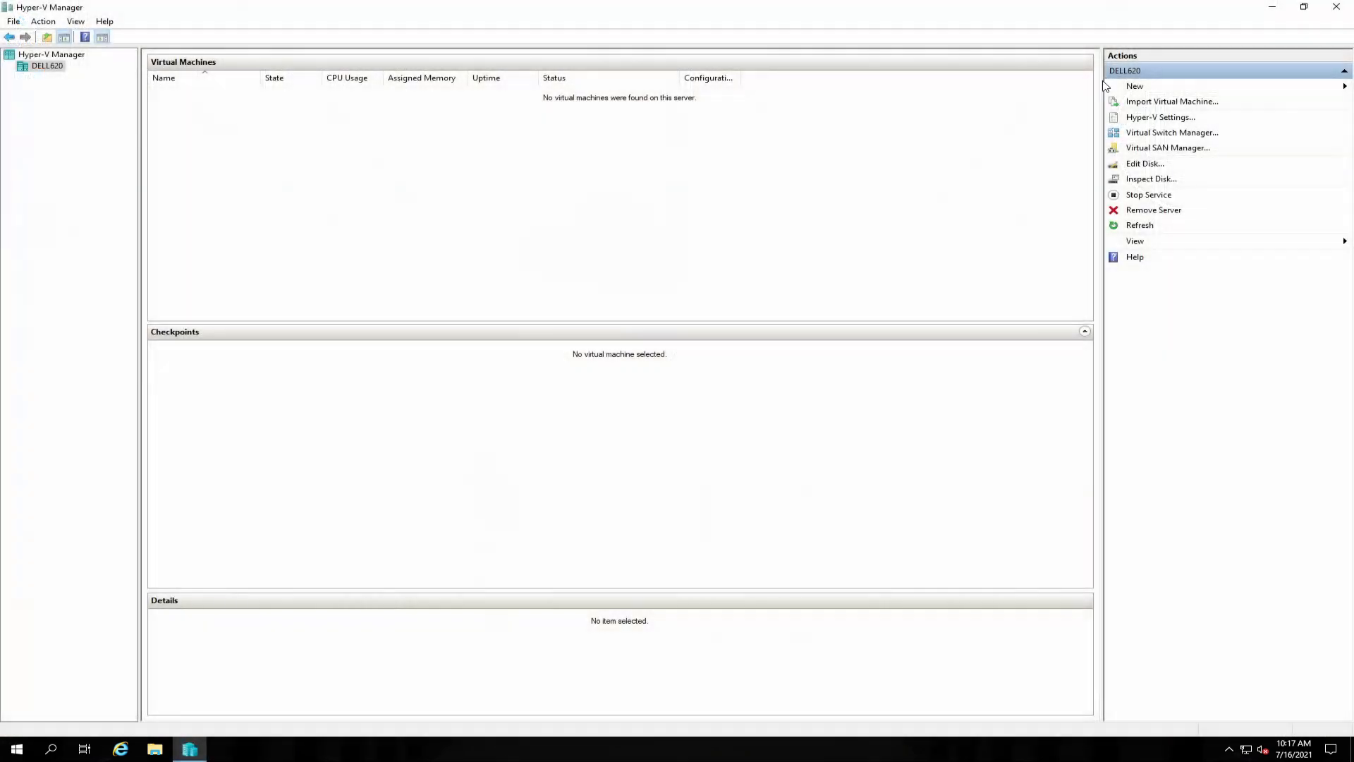
left_click(1129, 101)
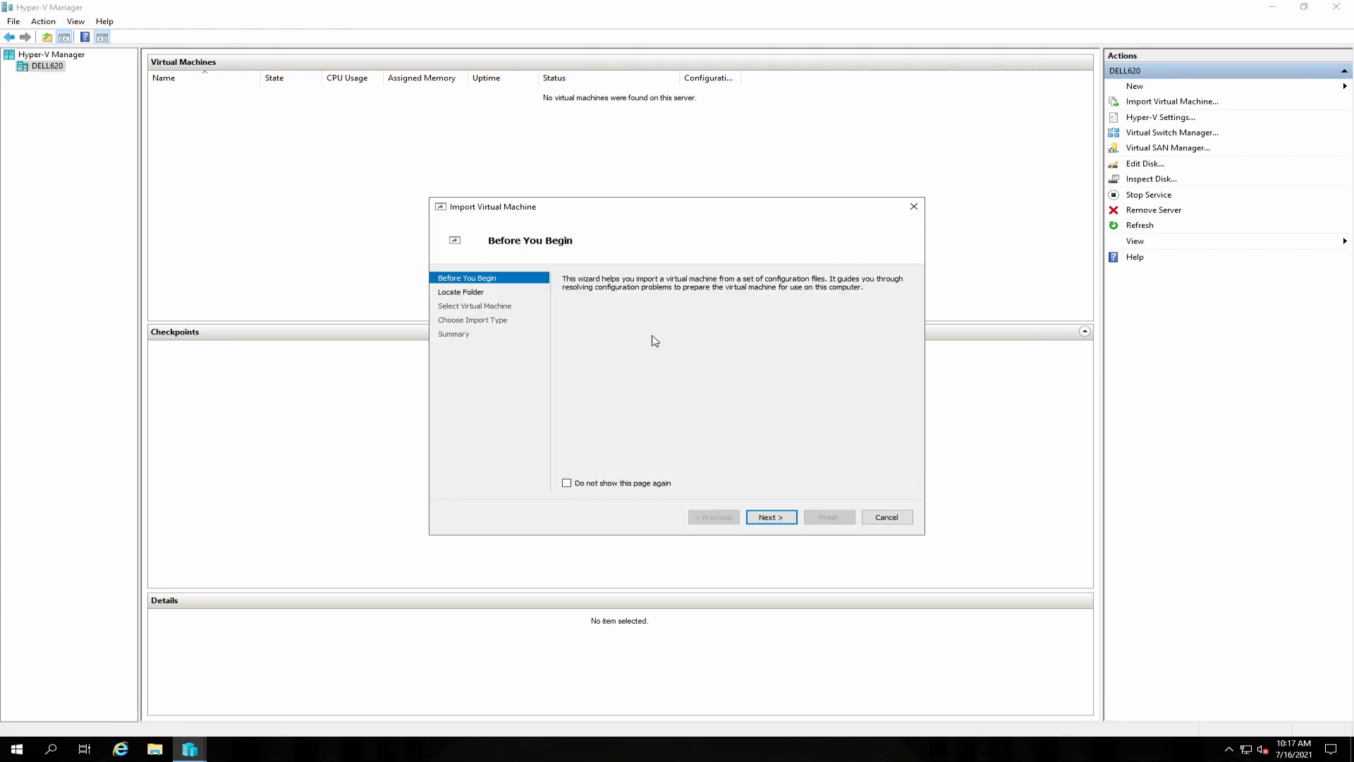
left_click(771, 517)
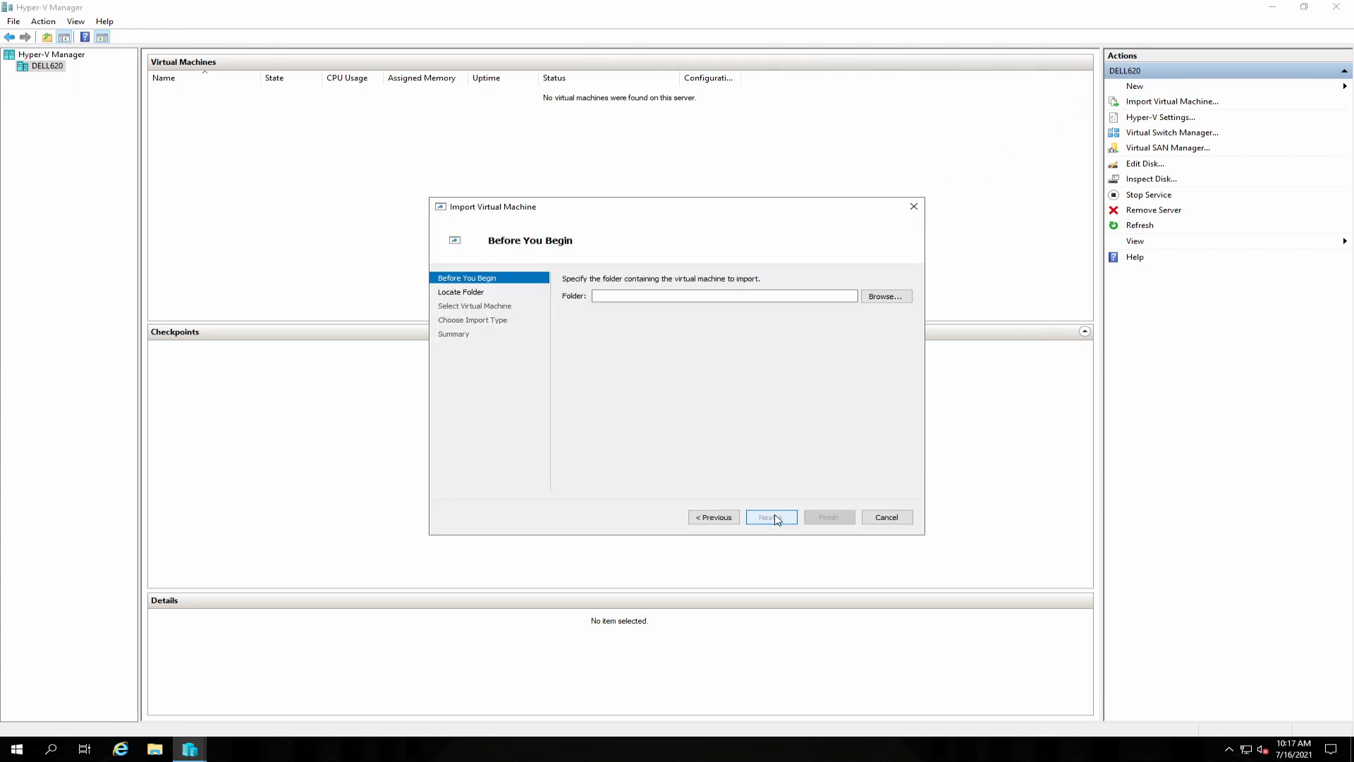
left_click(891, 296)
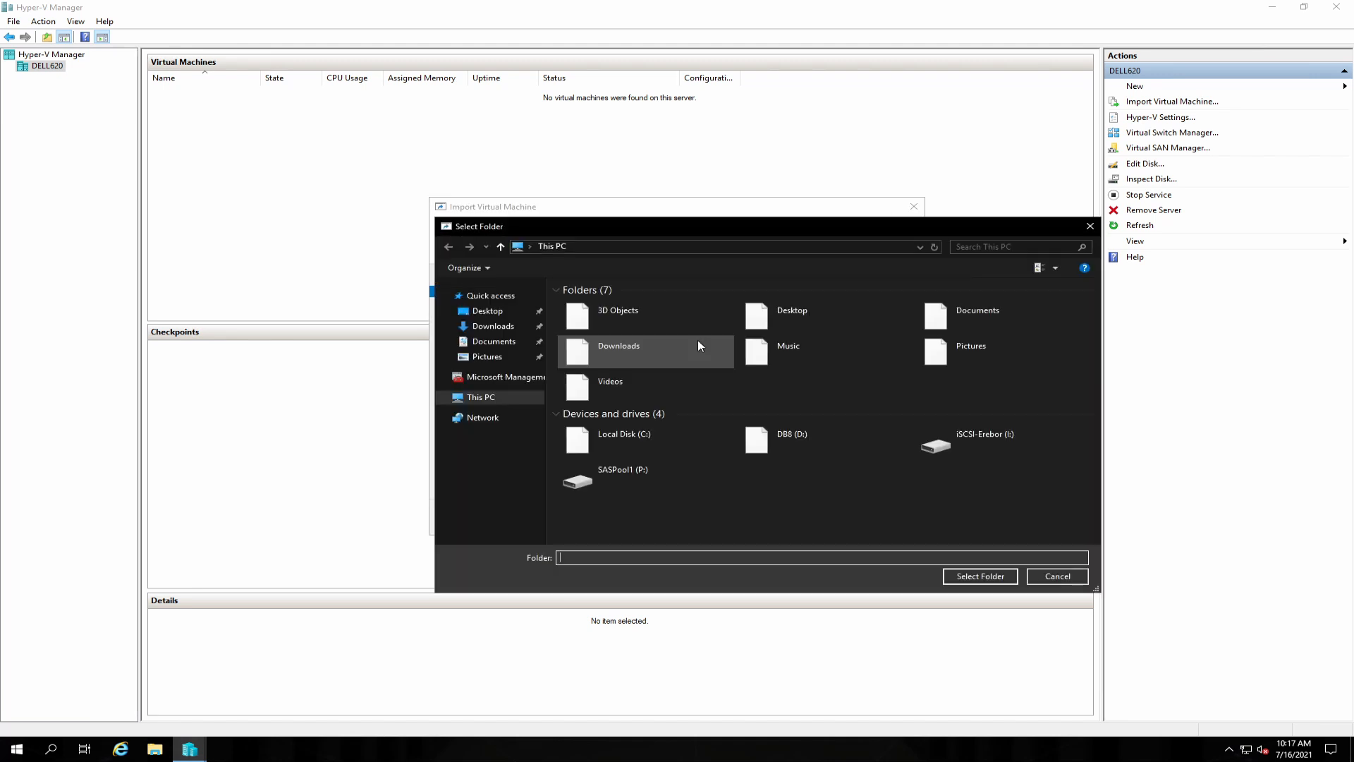
double_click(807, 437)
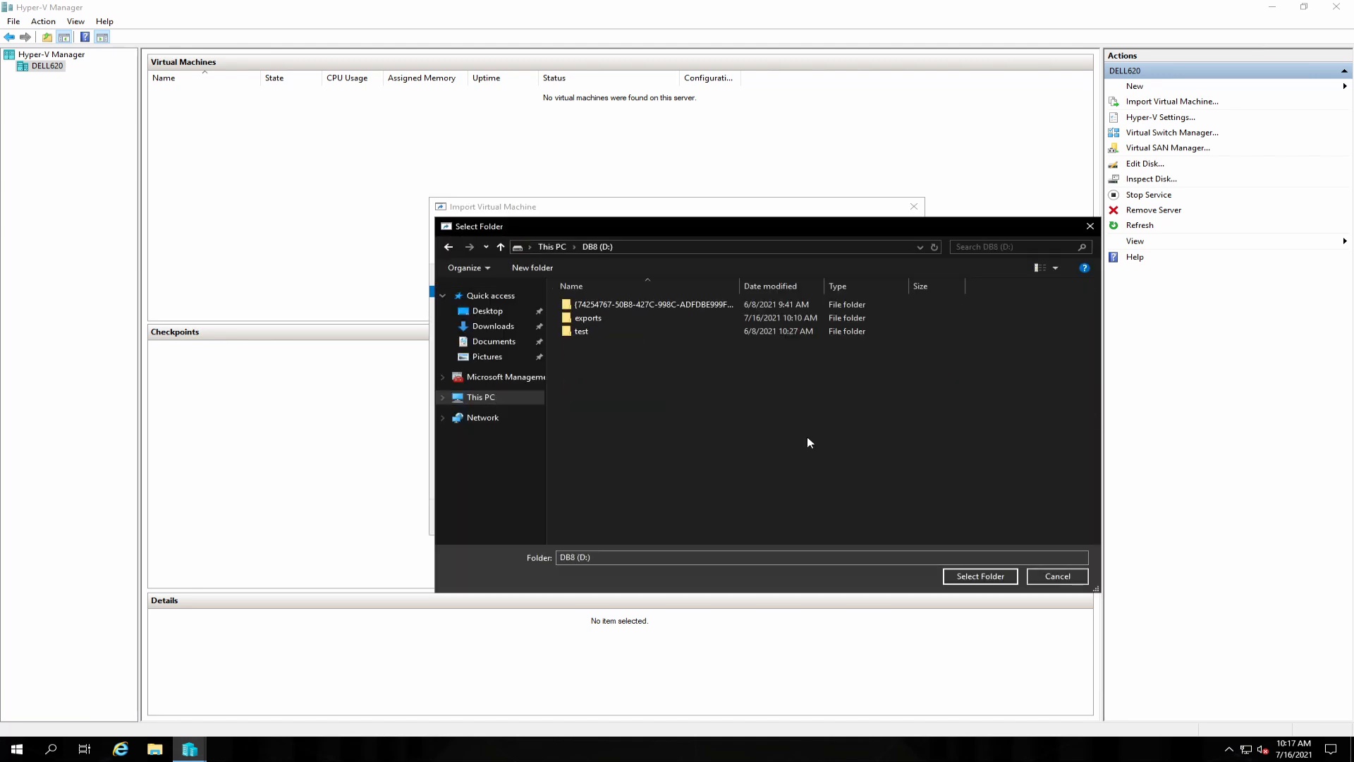
double_click(614, 319)
left_click(601, 307)
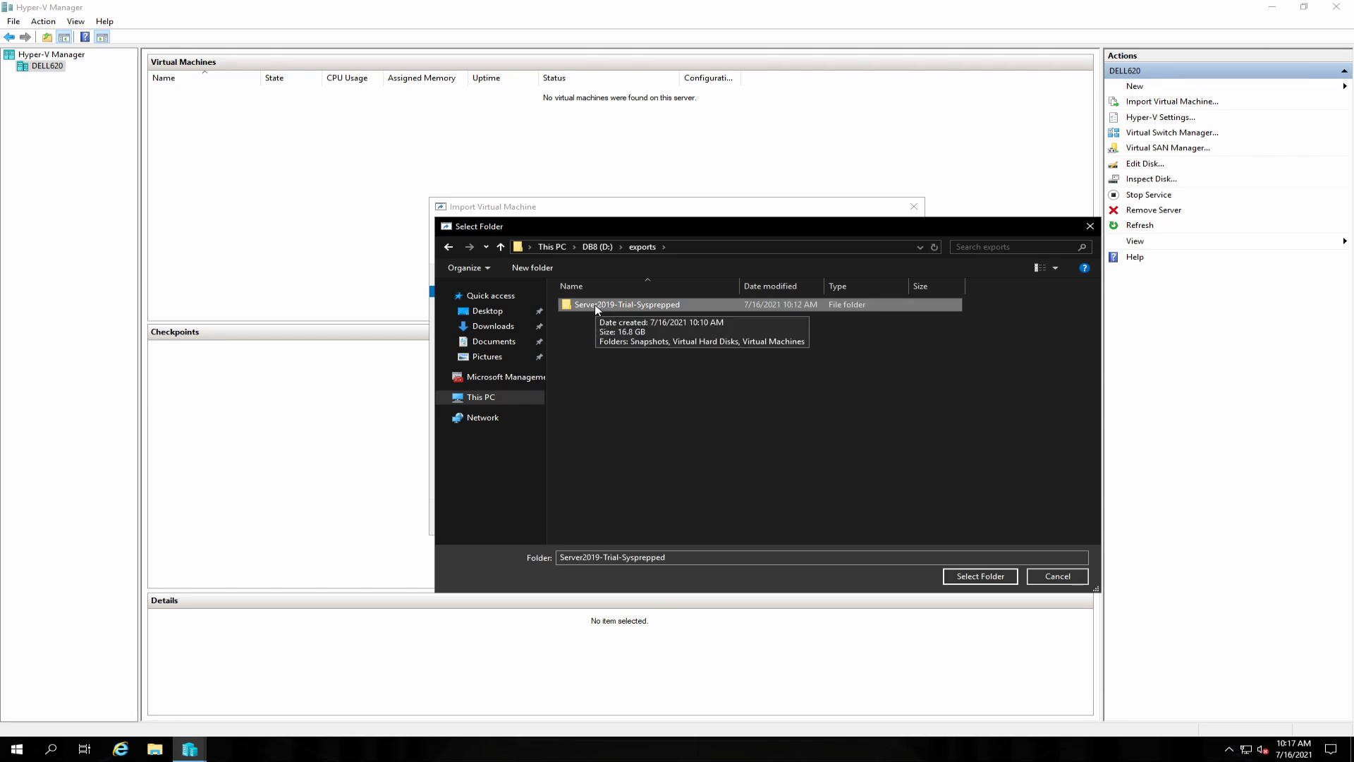
left_click(978, 577)
left_click(778, 519)
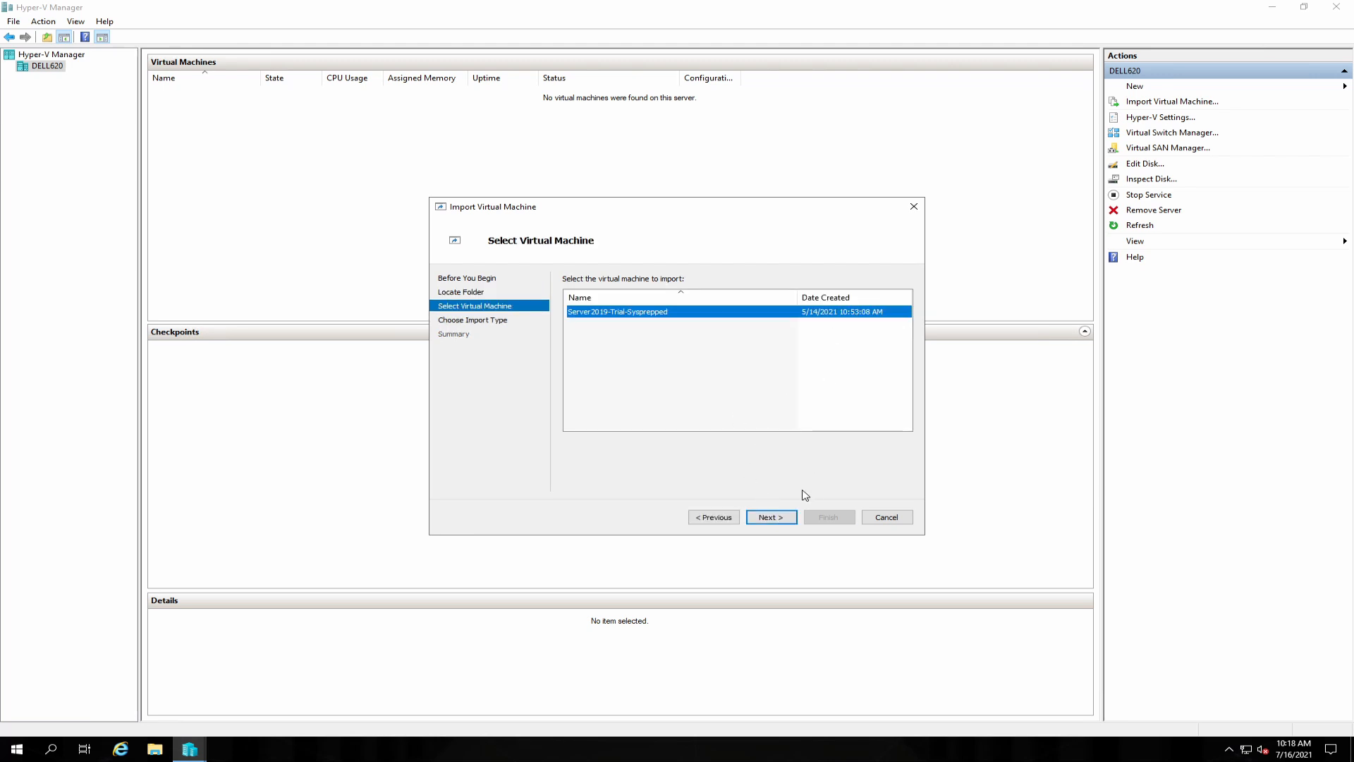
Import Server2019-Trial-Sysprepped as a copy with default folders, connected to the 10Gb-virt switch.
left_click(772, 517)
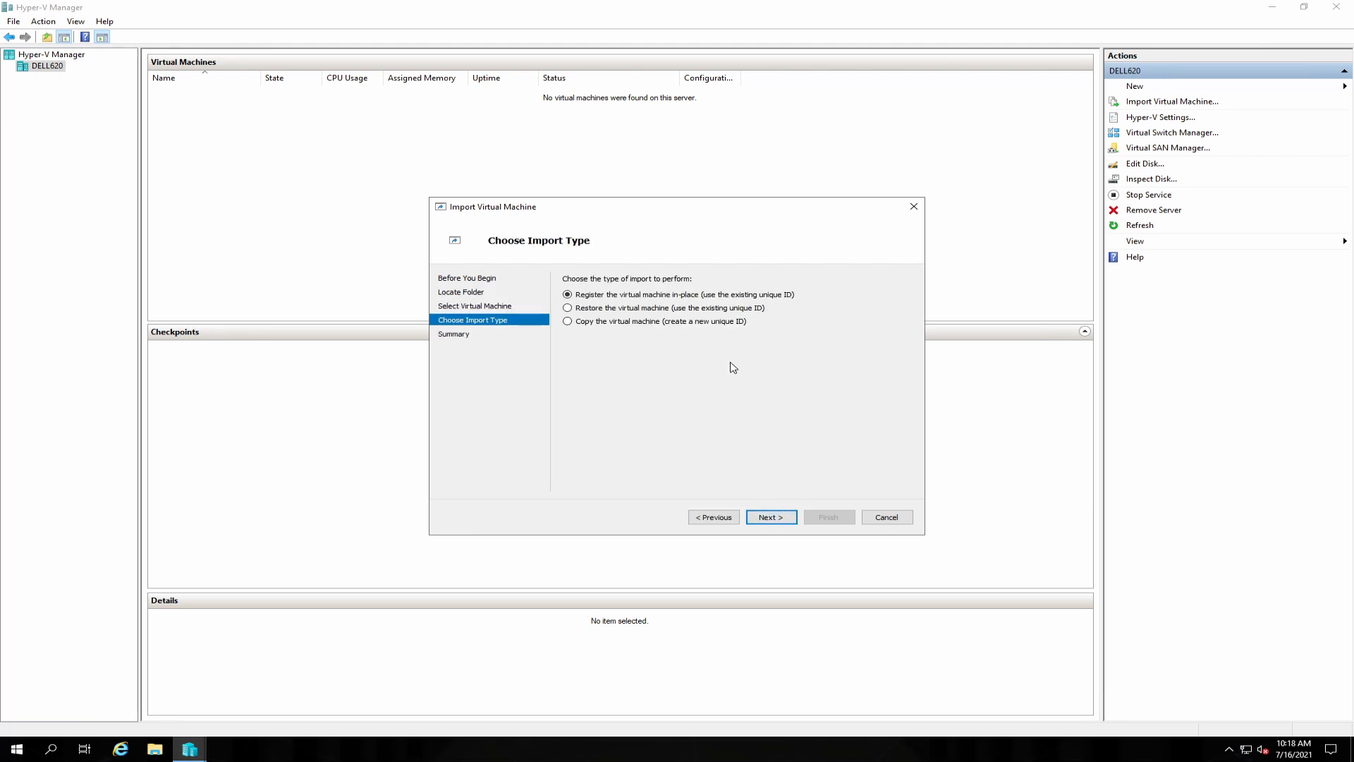
left_click(642, 324)
left_click(776, 517)
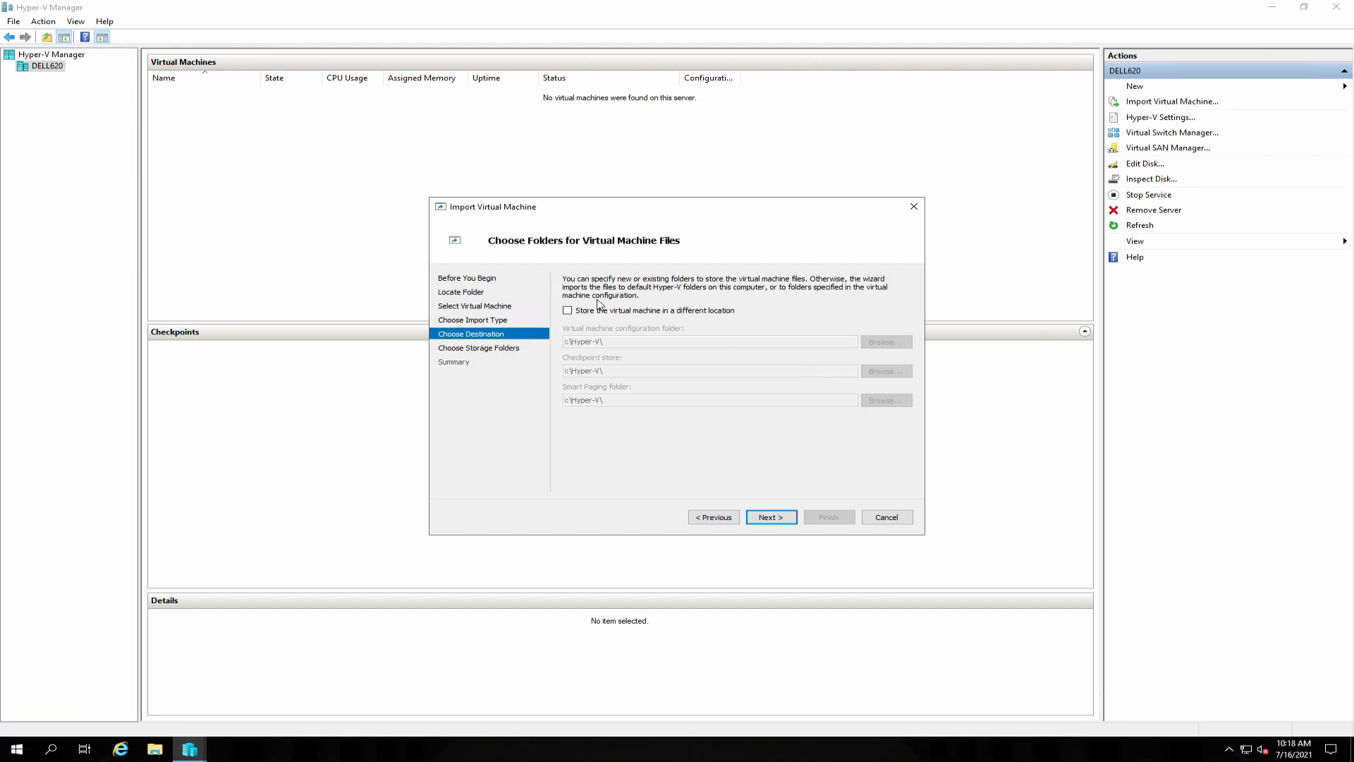
left_click(771, 517)
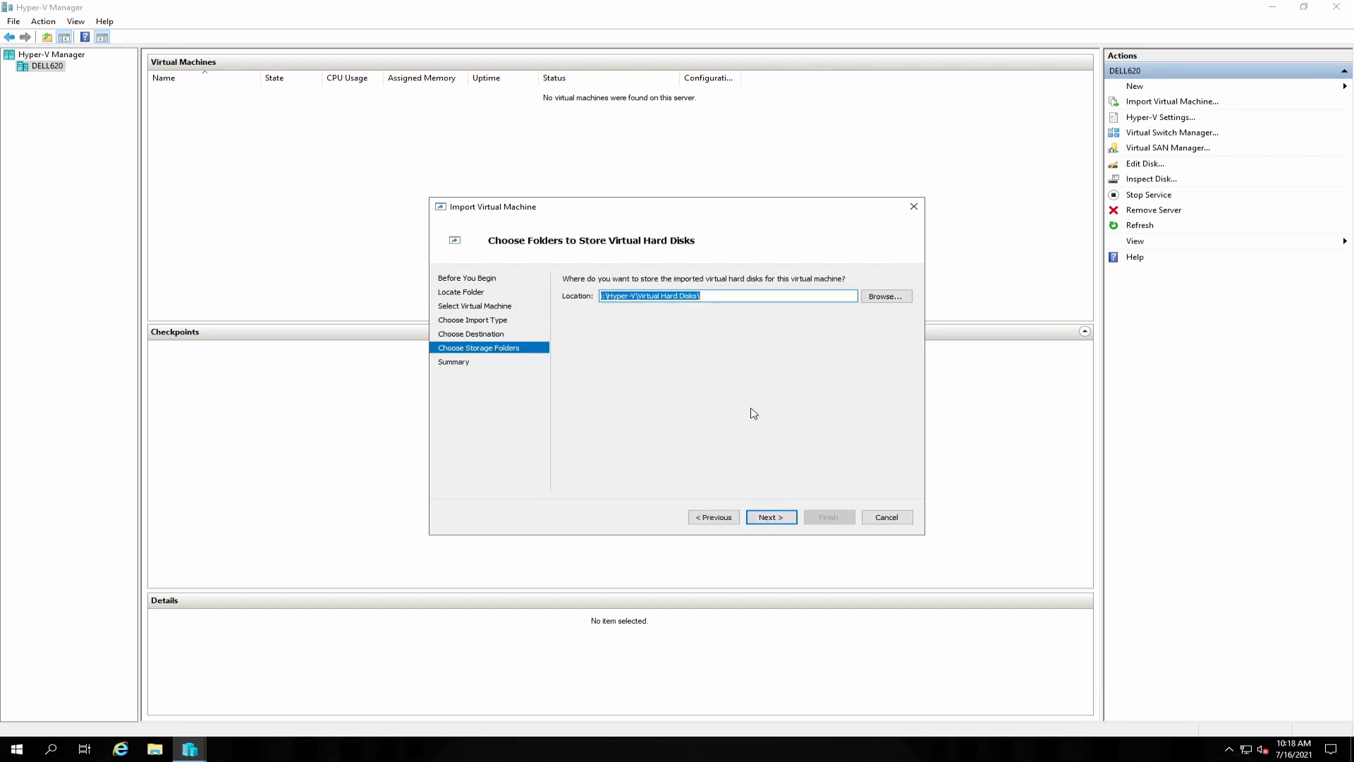
left_click(779, 519)
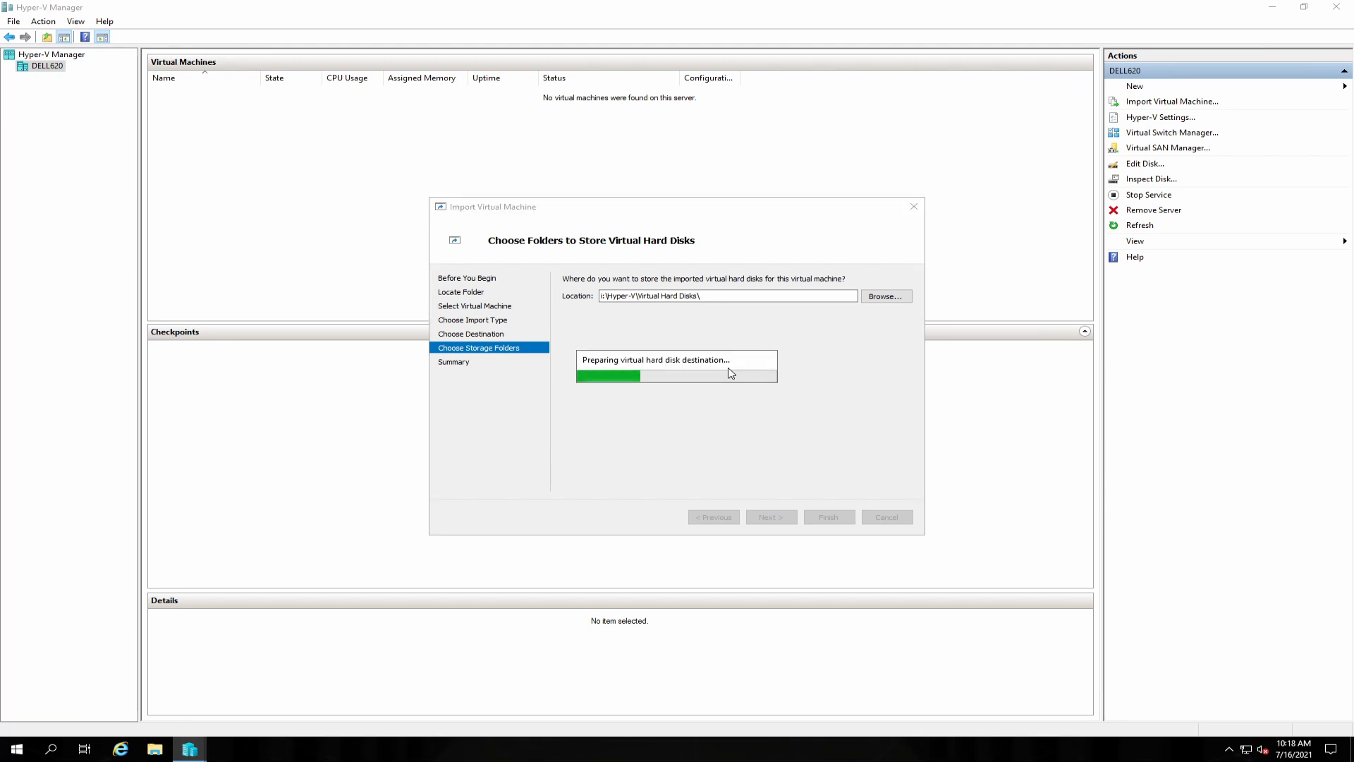
left_click(679, 353)
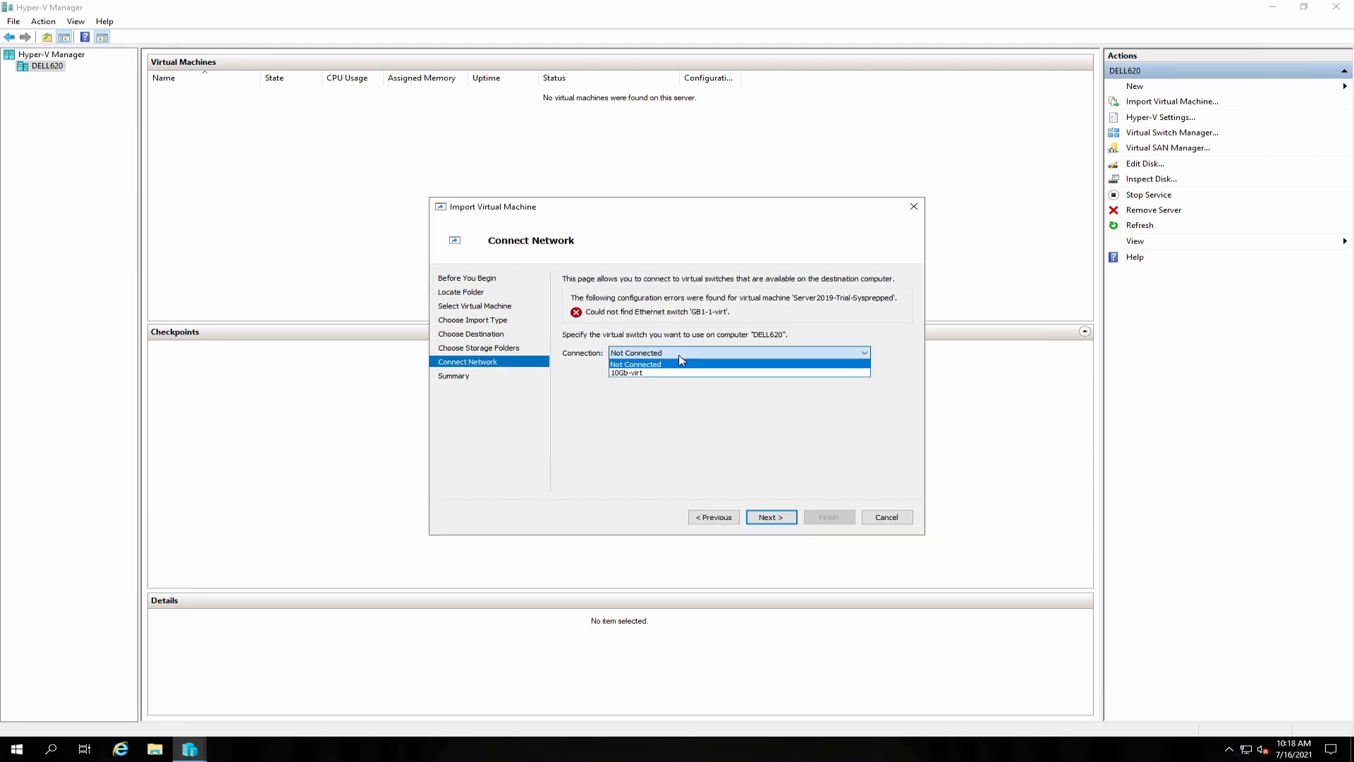
left_click(662, 374)
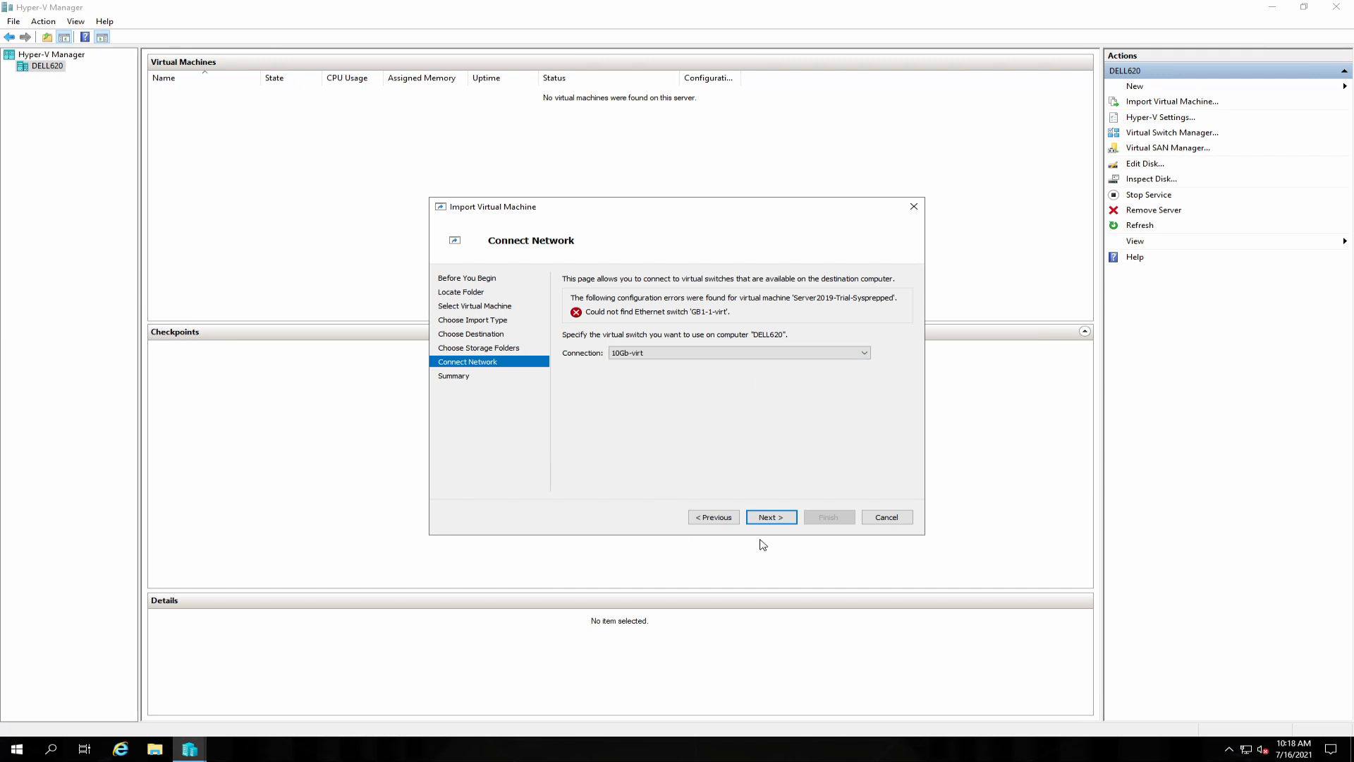
left_click(771, 519)
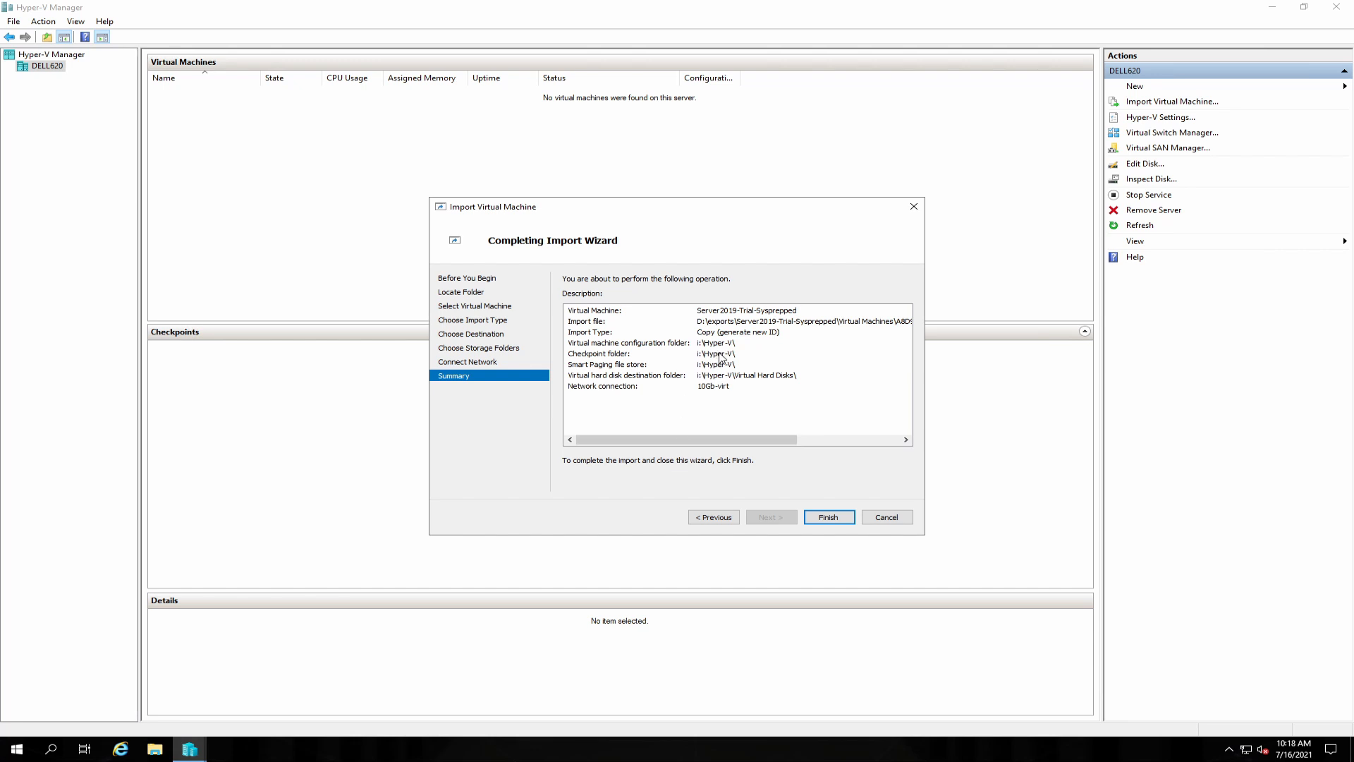
left_click(829, 517)
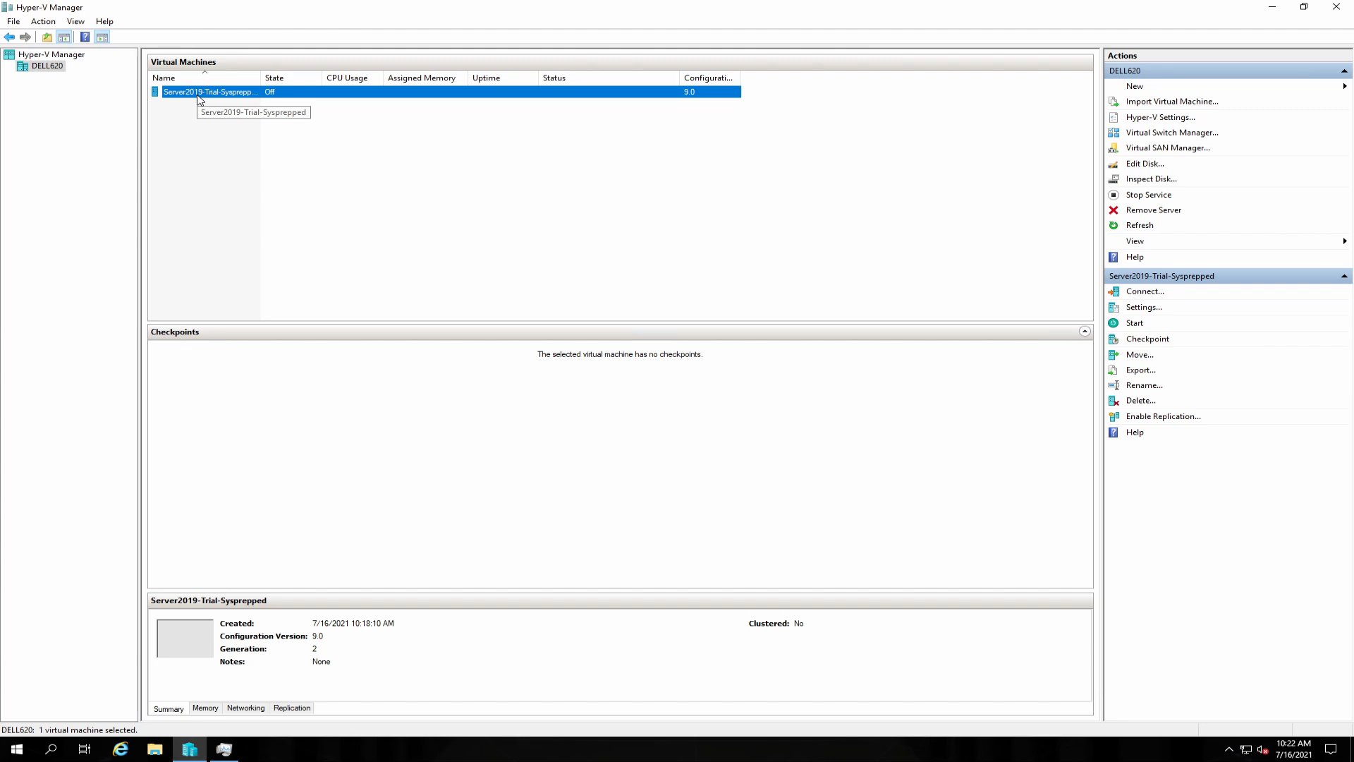
Open the imported machine's settings and rename it to DC02.
right_click(199, 99)
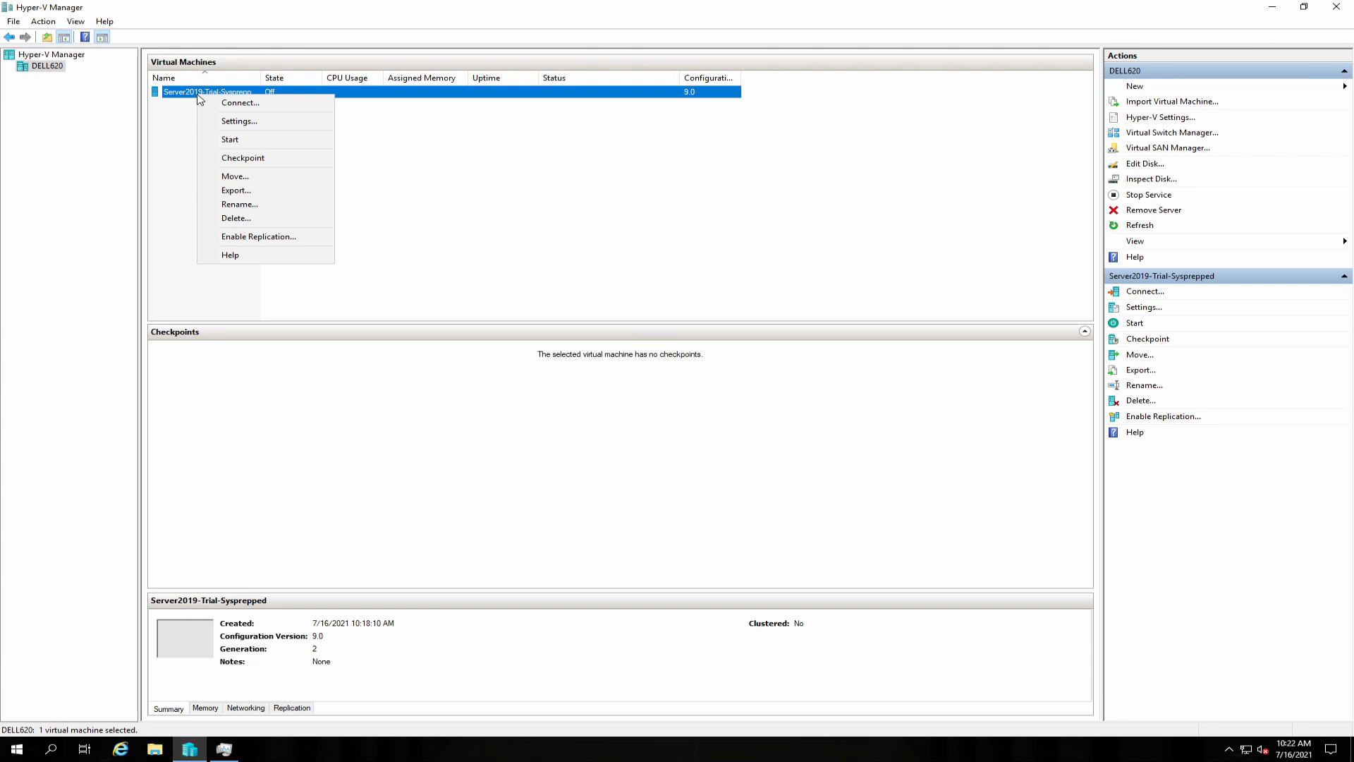
left_click(257, 128)
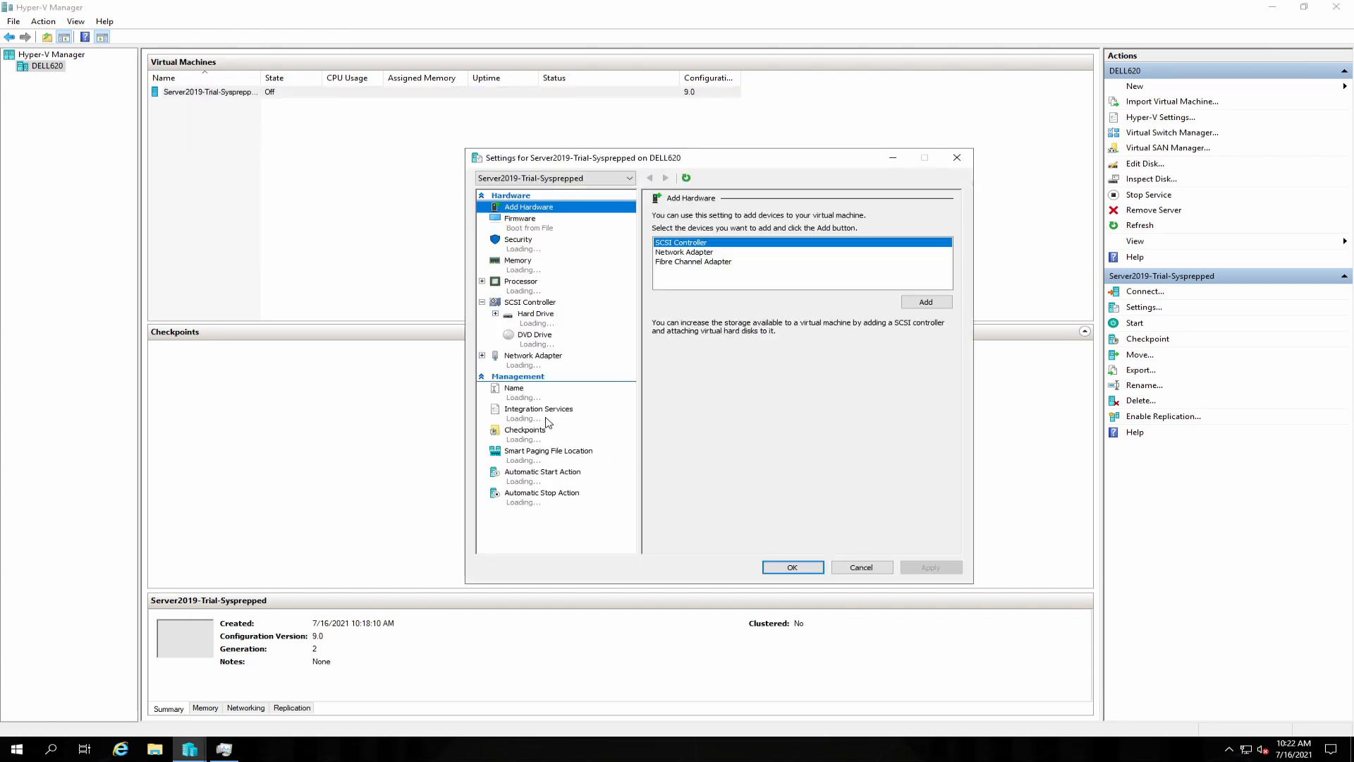
left_click(531, 400)
left_click(674, 229)
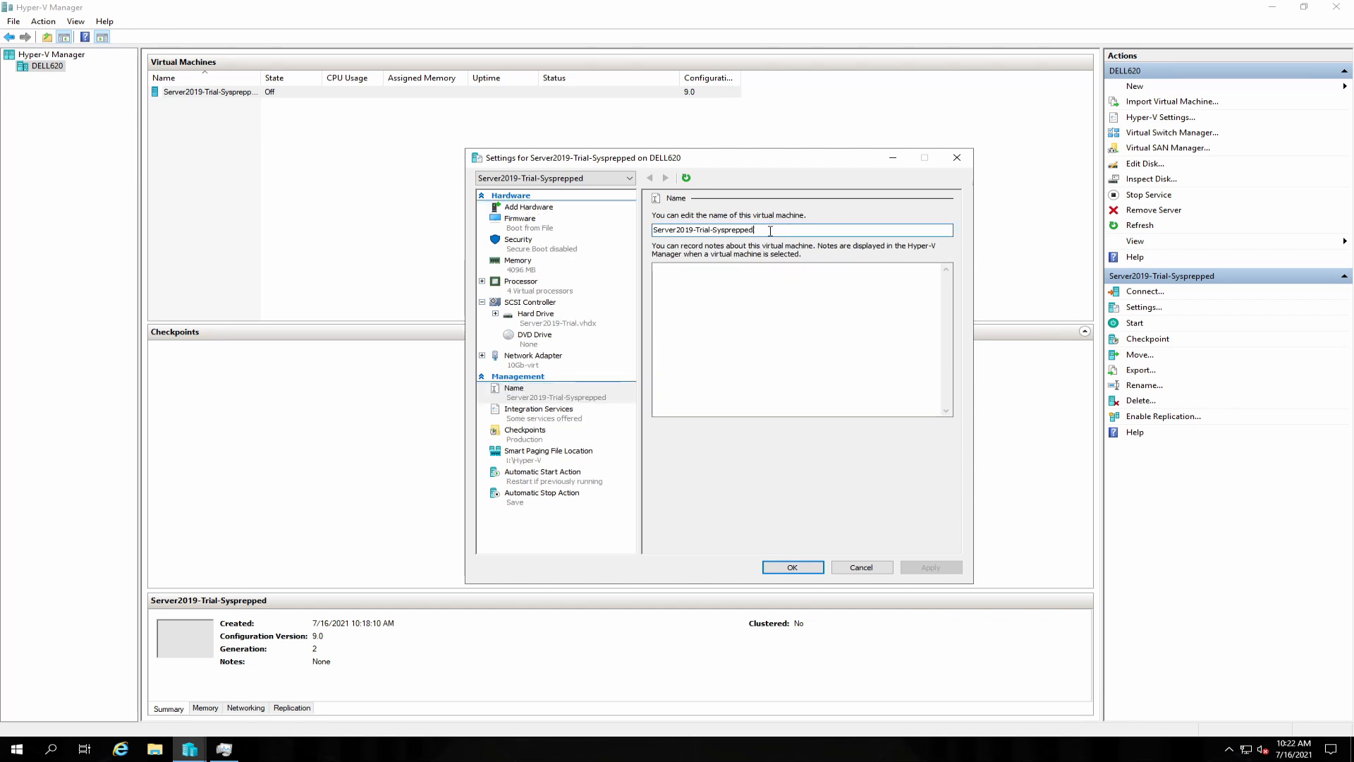
double_click(673, 230)
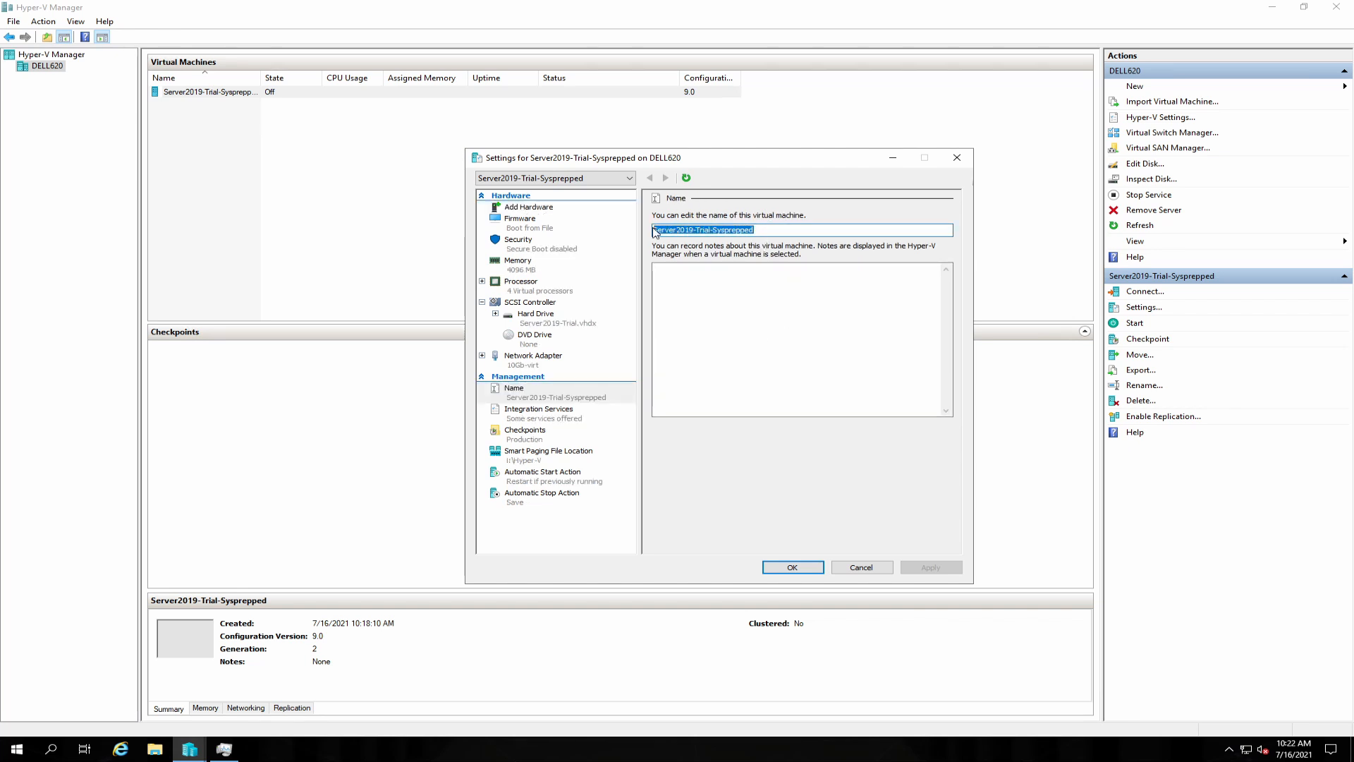
type("DC02")
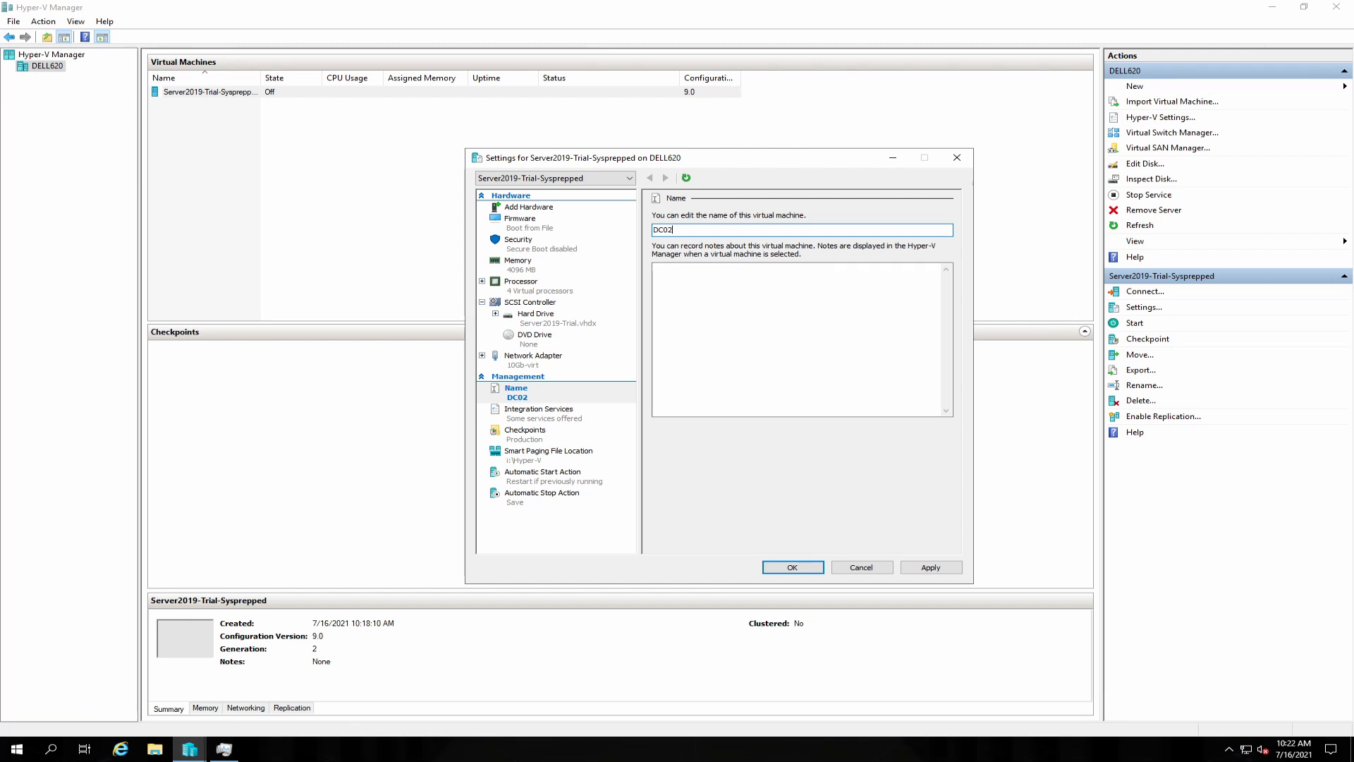
Add the note 'Domain Controller 02 for homelab', apply, and show the Hard Drive settings.
left_click(676, 284)
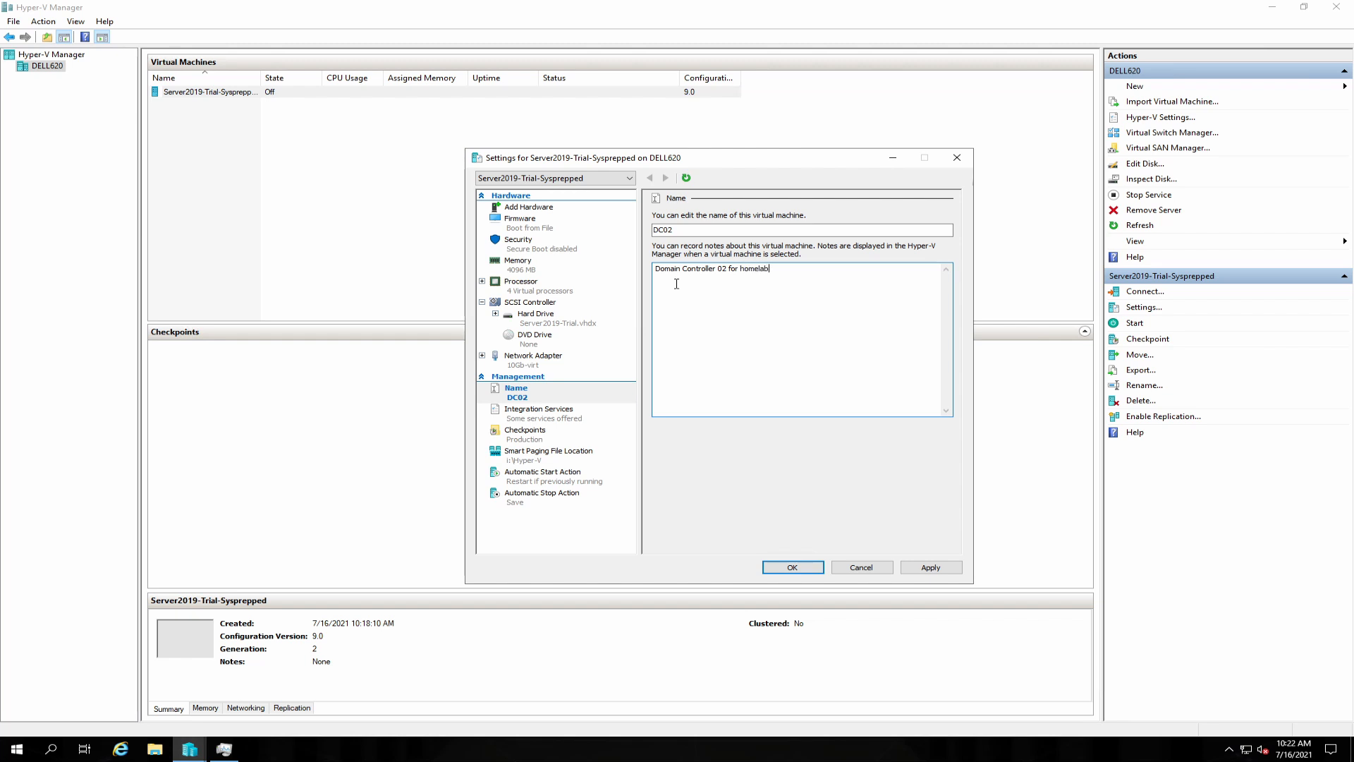
left_click(930, 568)
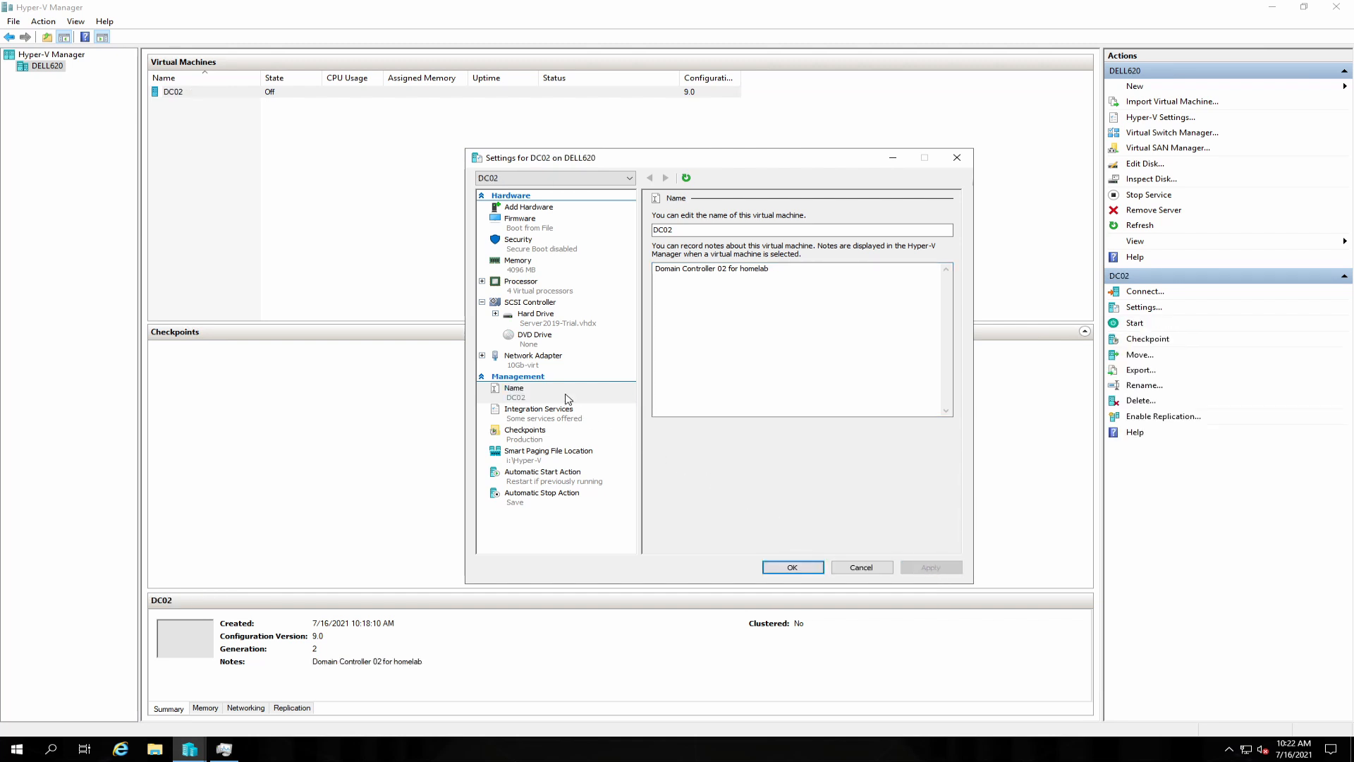
left_click(534, 316)
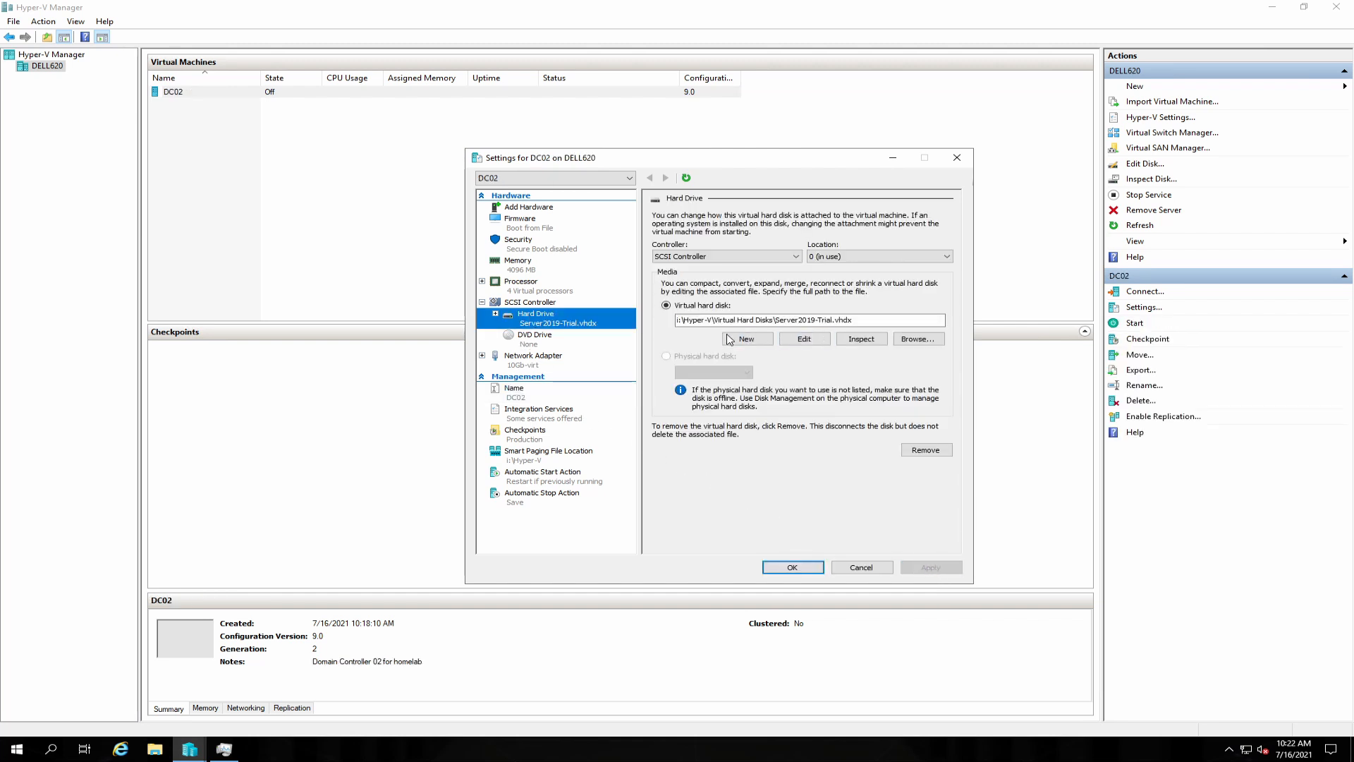
Rename the Server2019-Trial disk file to DC02 and attach DC02.vhdx as the hard drive.
left_click(916, 342)
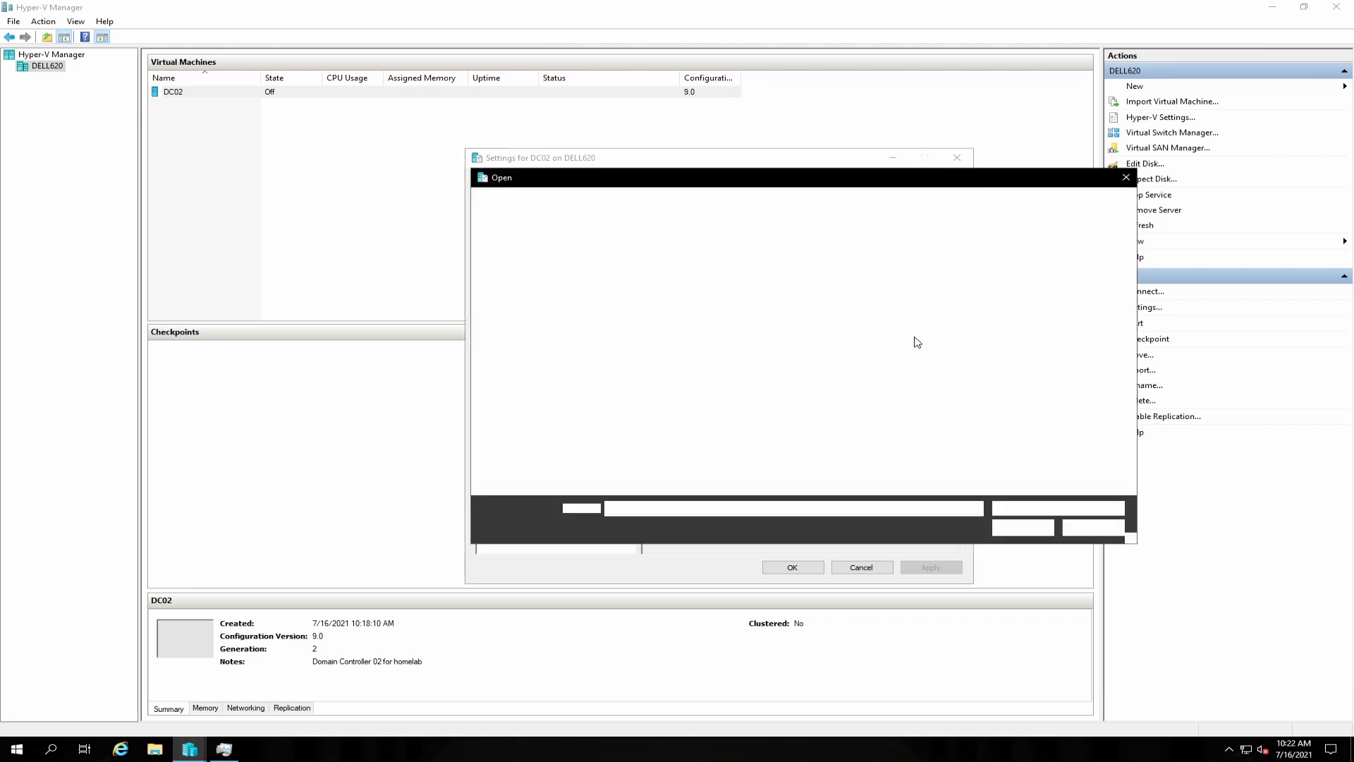
left_click(634, 257)
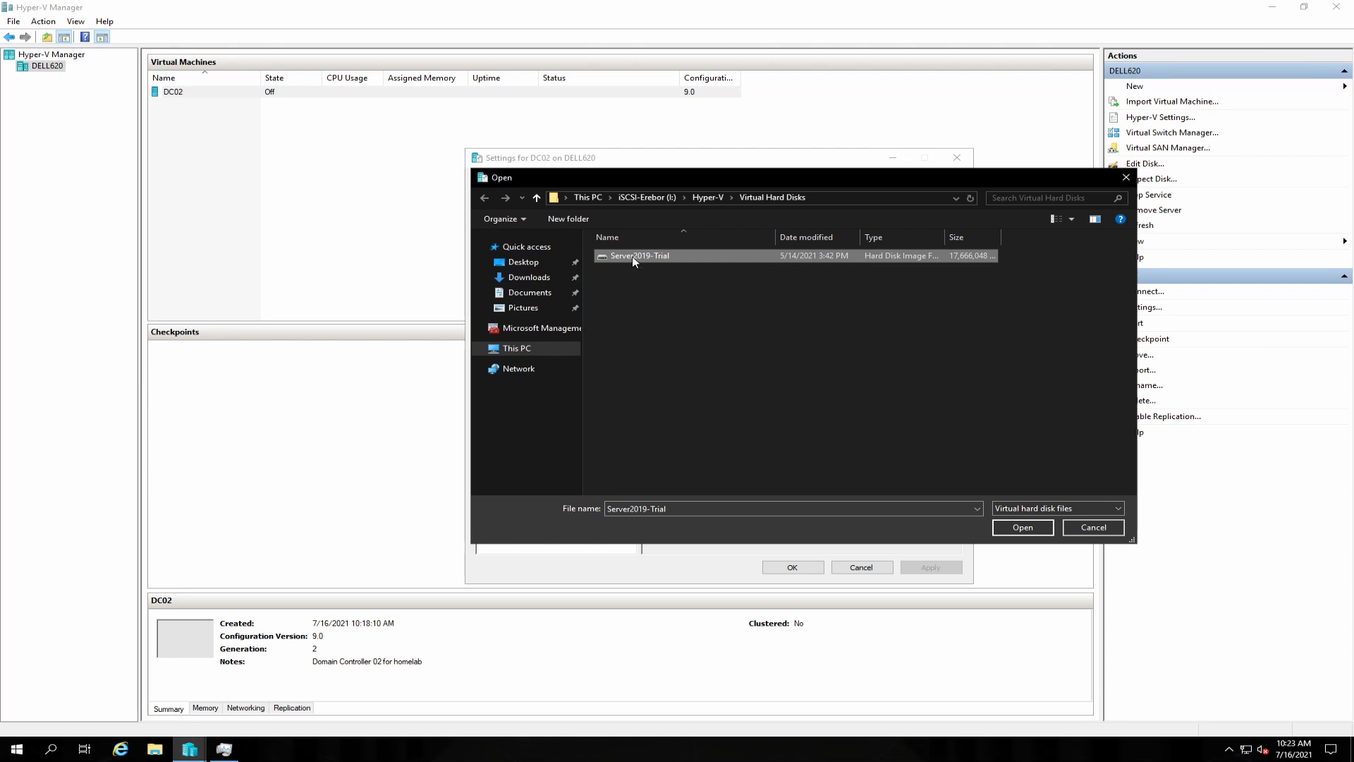
right_click(632, 256)
left_click(687, 440)
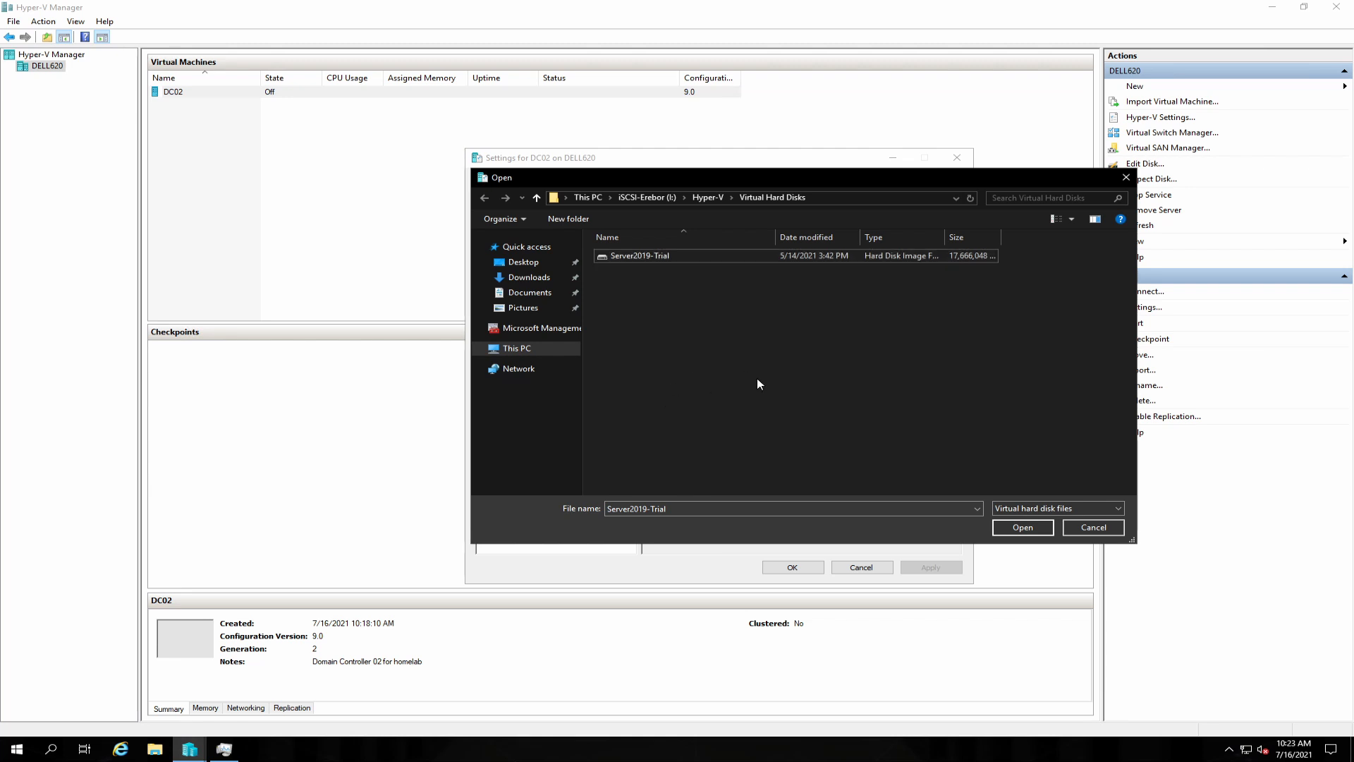
right_click(628, 259)
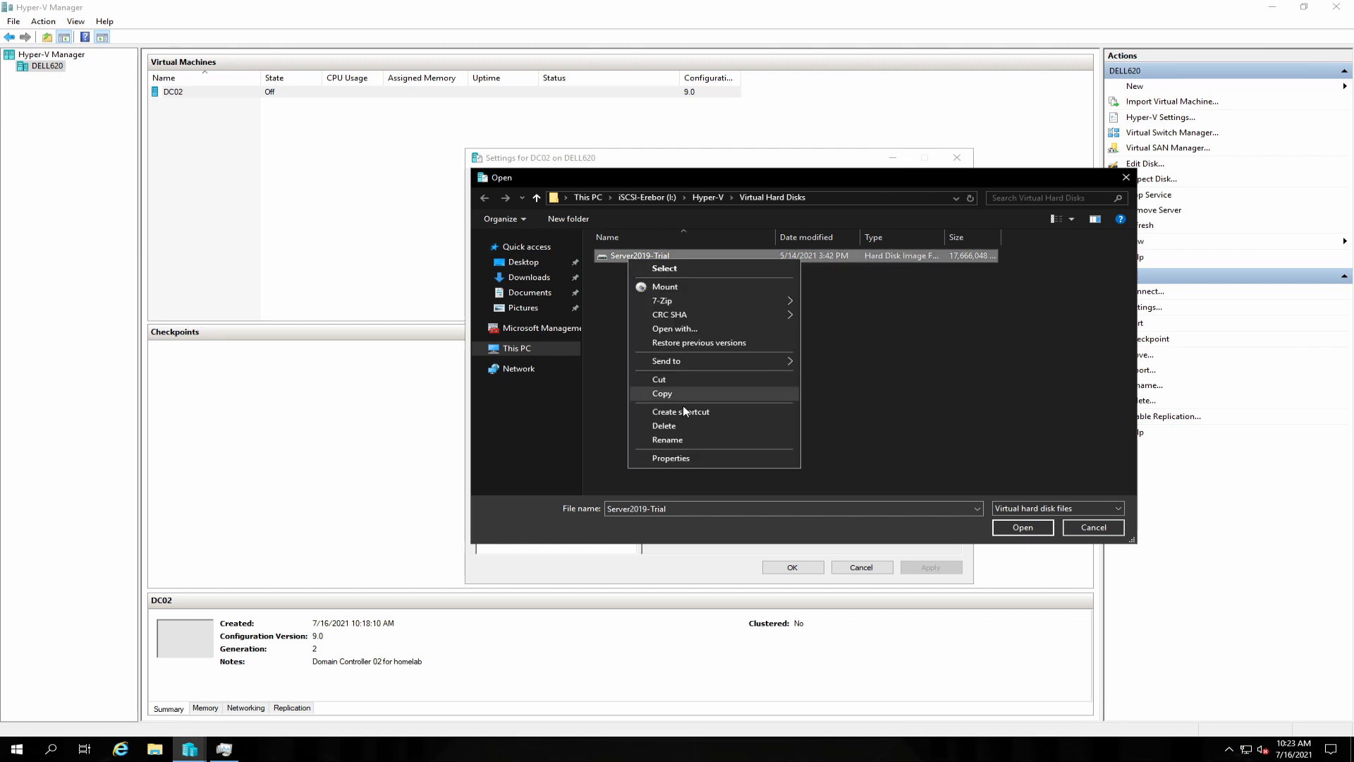
left_click(678, 440)
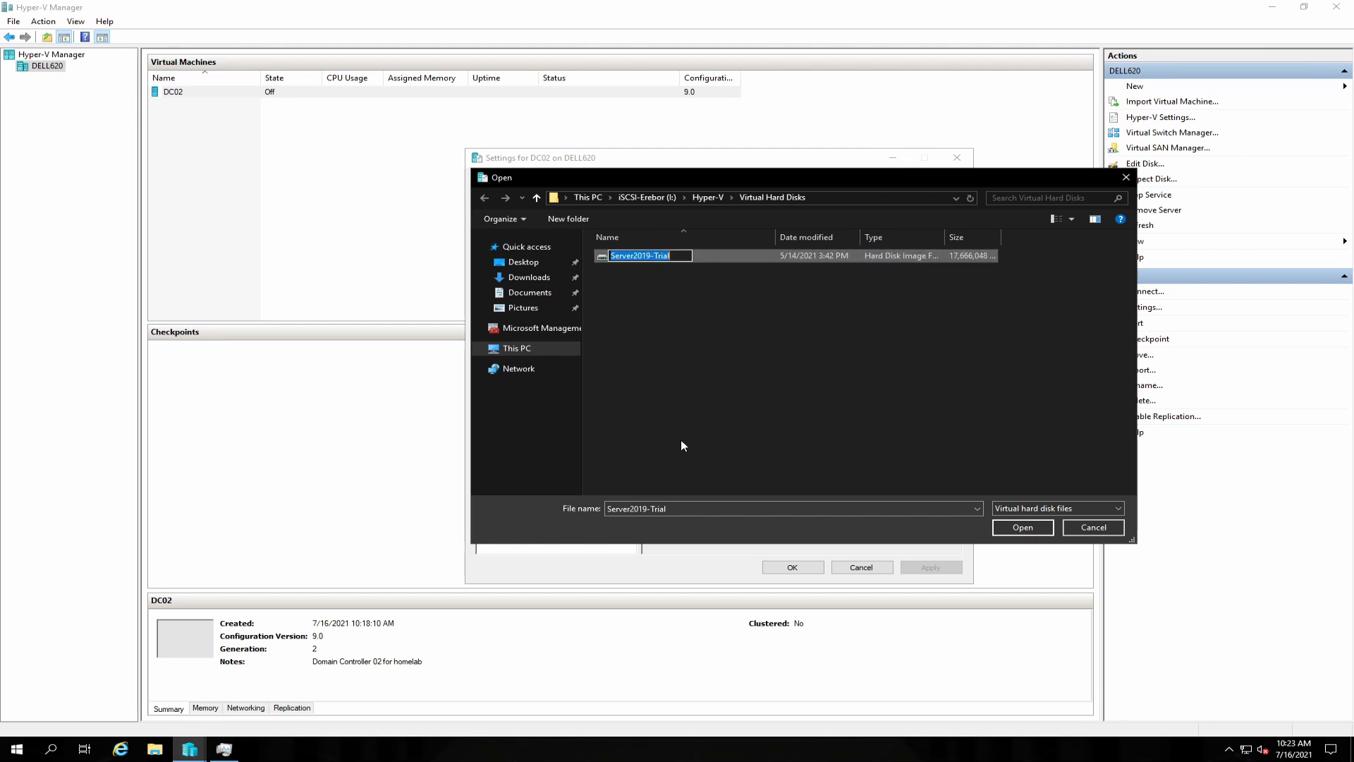
type("DC02")
key("Return")
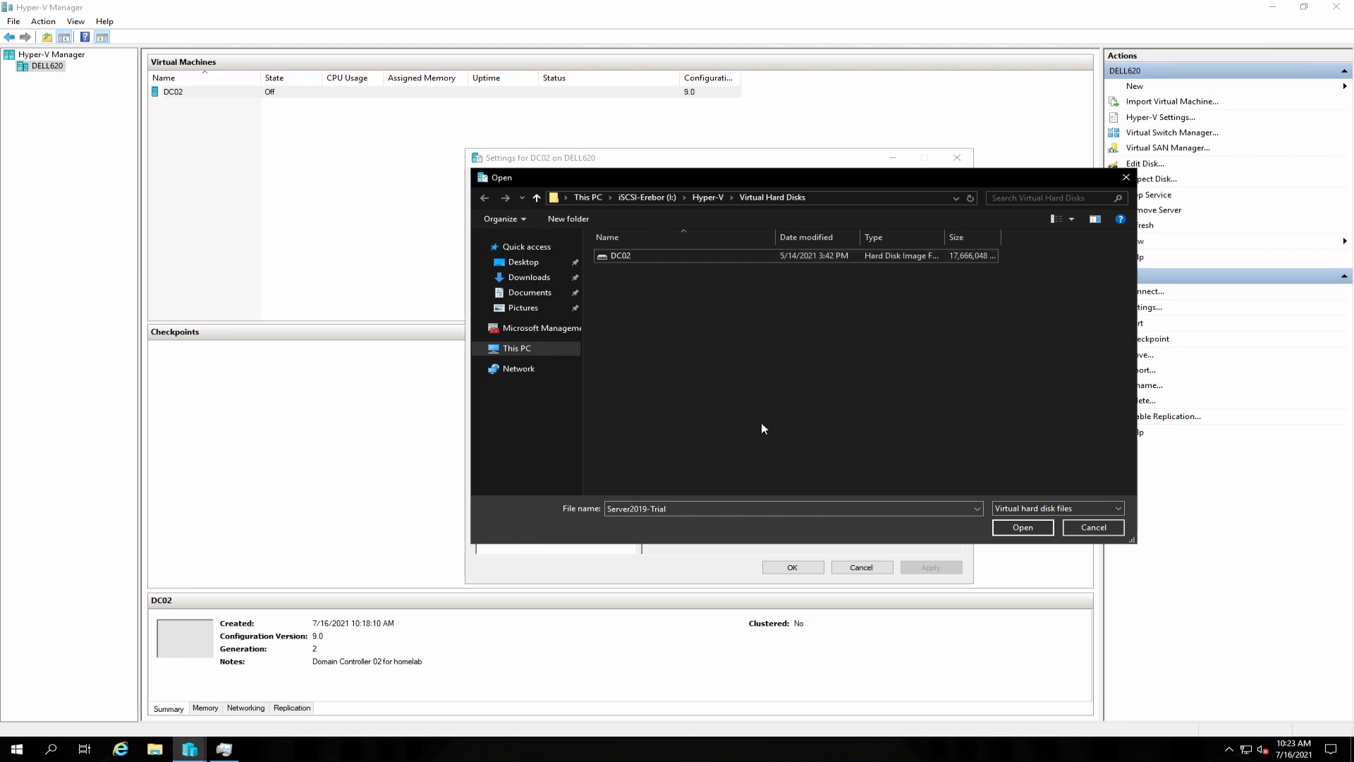
double_click(624, 256)
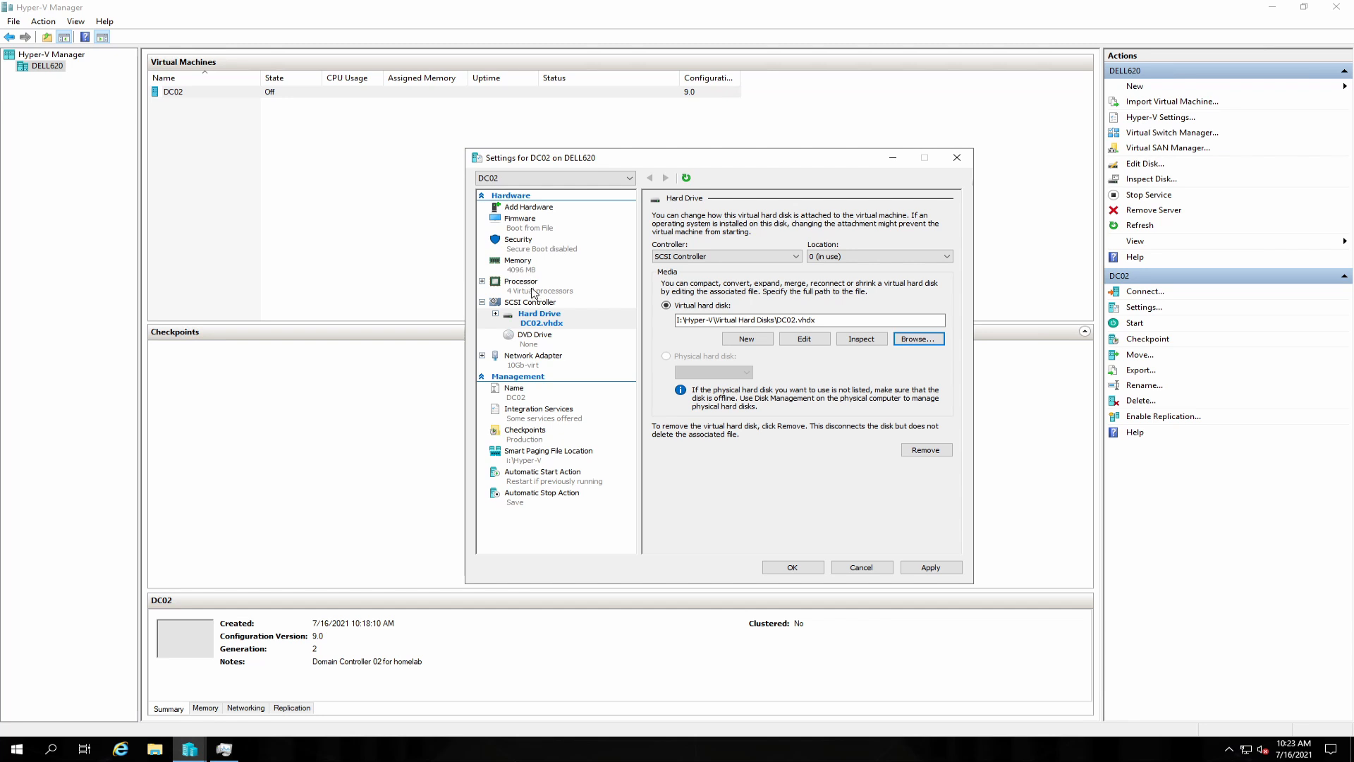
Review processor, memory and boot order, save DC02's settings, and connect to DC02.
left_click(525, 289)
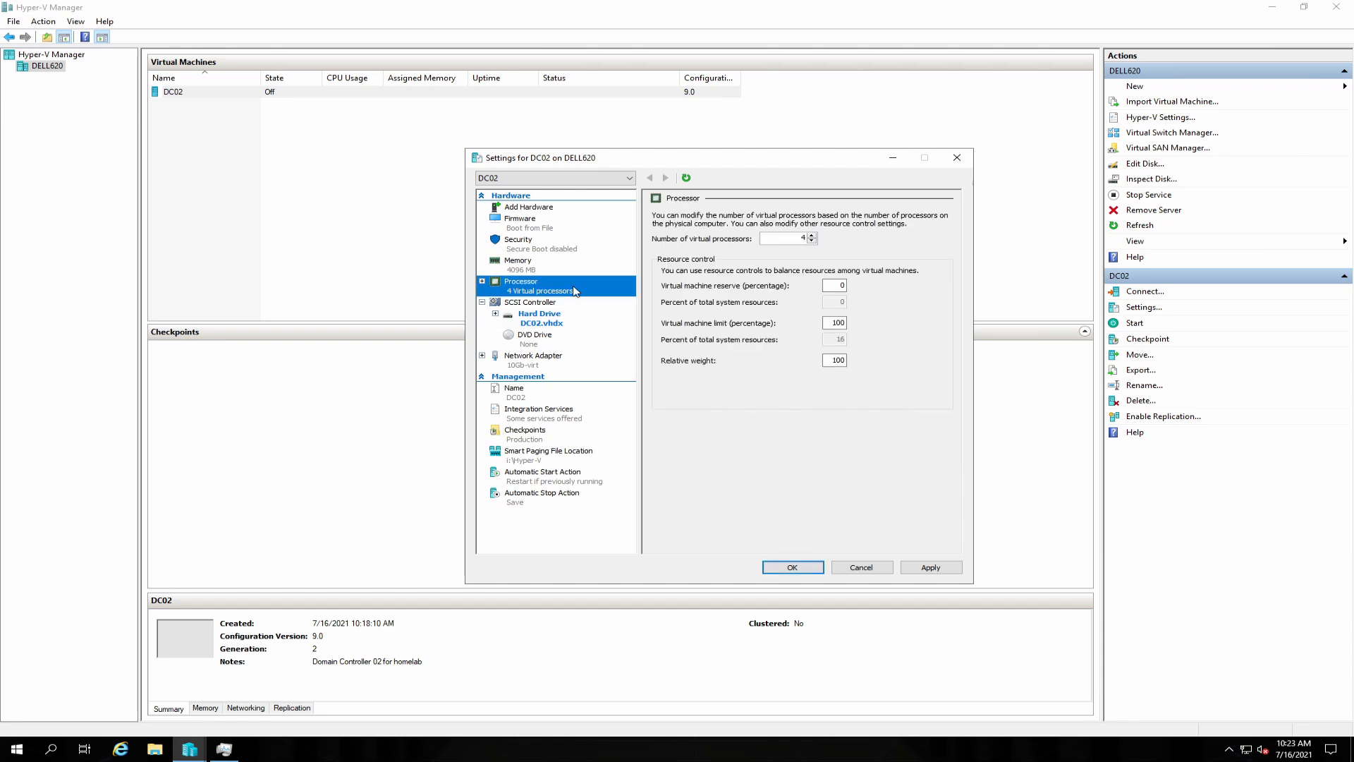
left_click(536, 268)
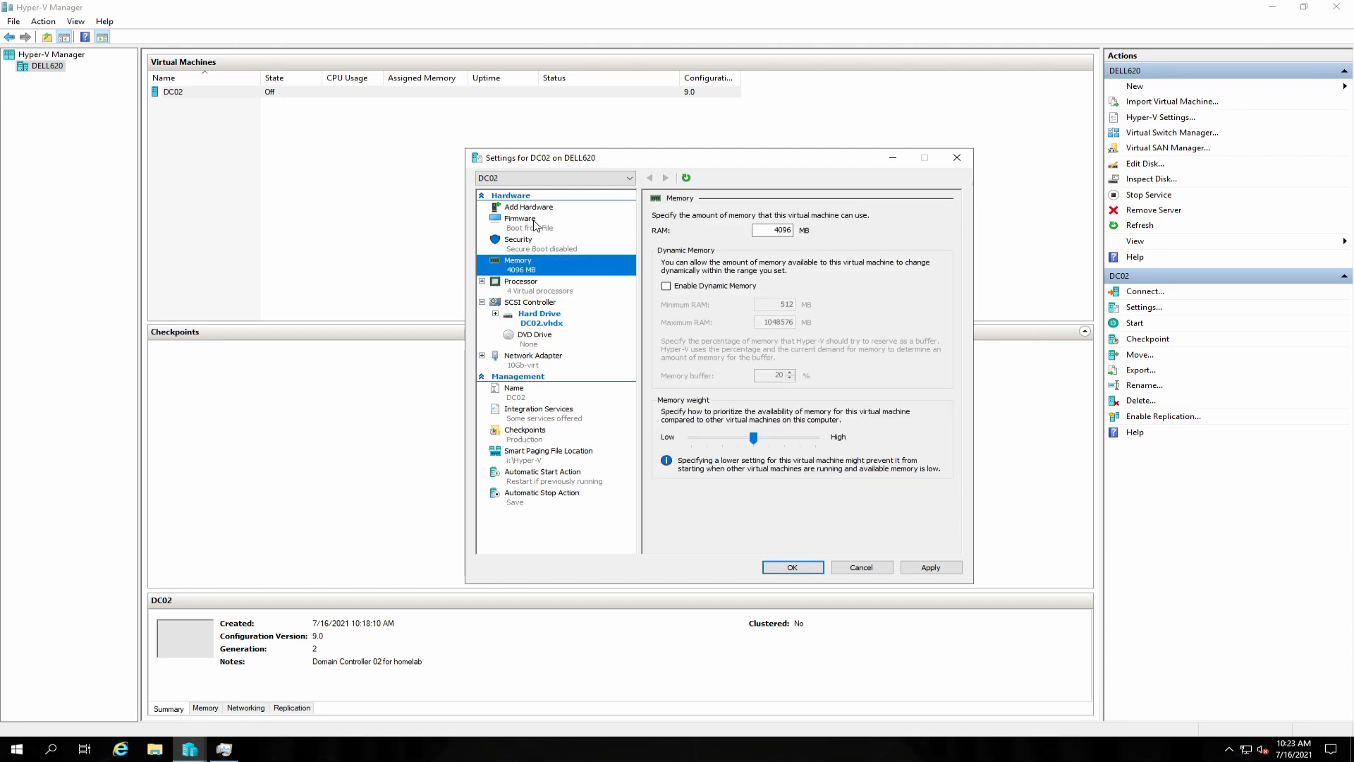
left_click(535, 225)
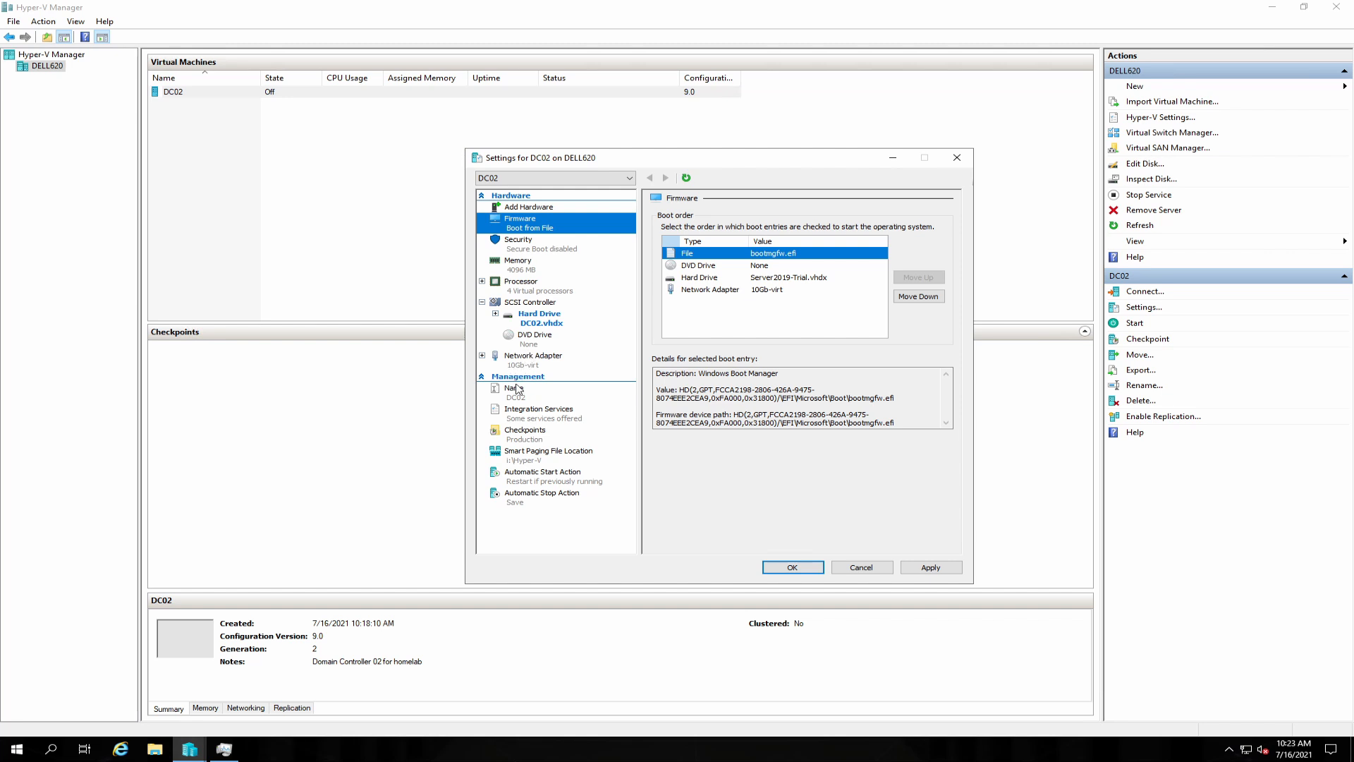
left_click(939, 569)
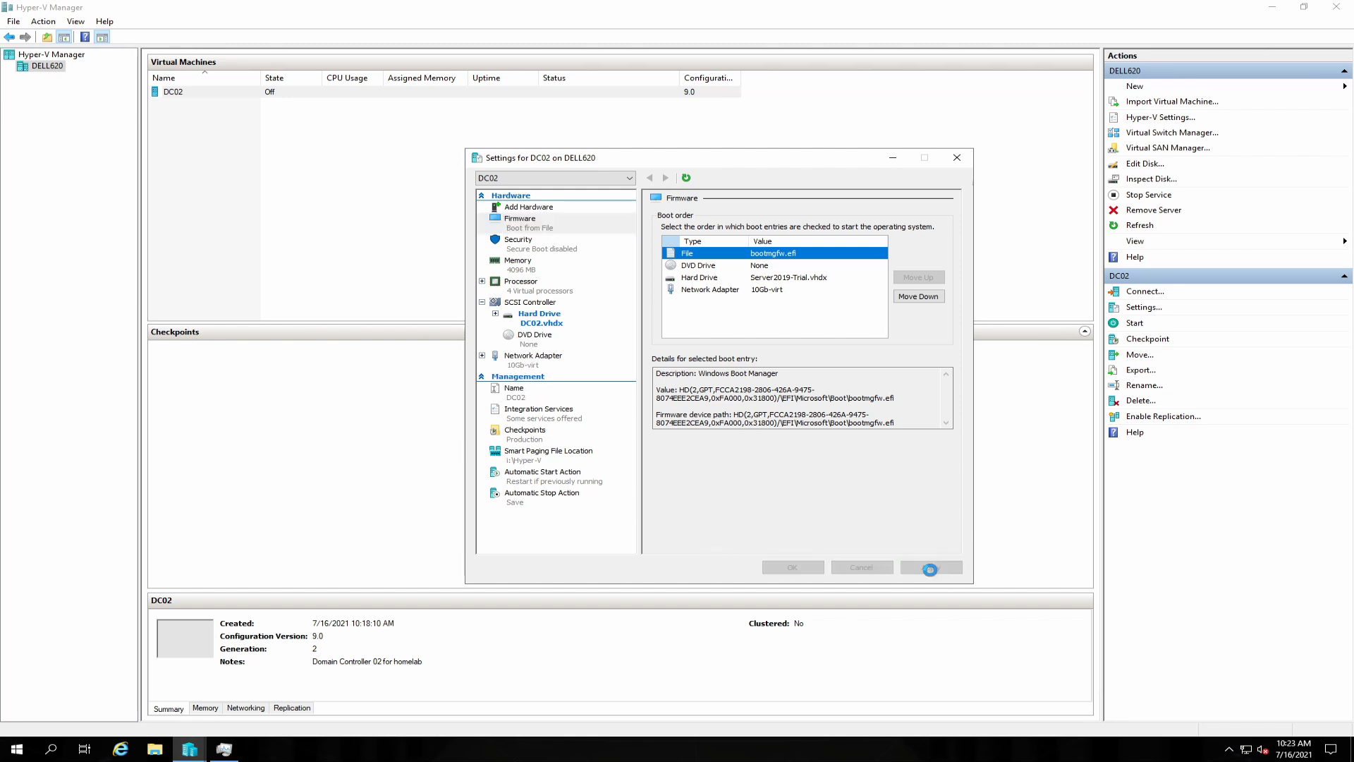
left_click(792, 568)
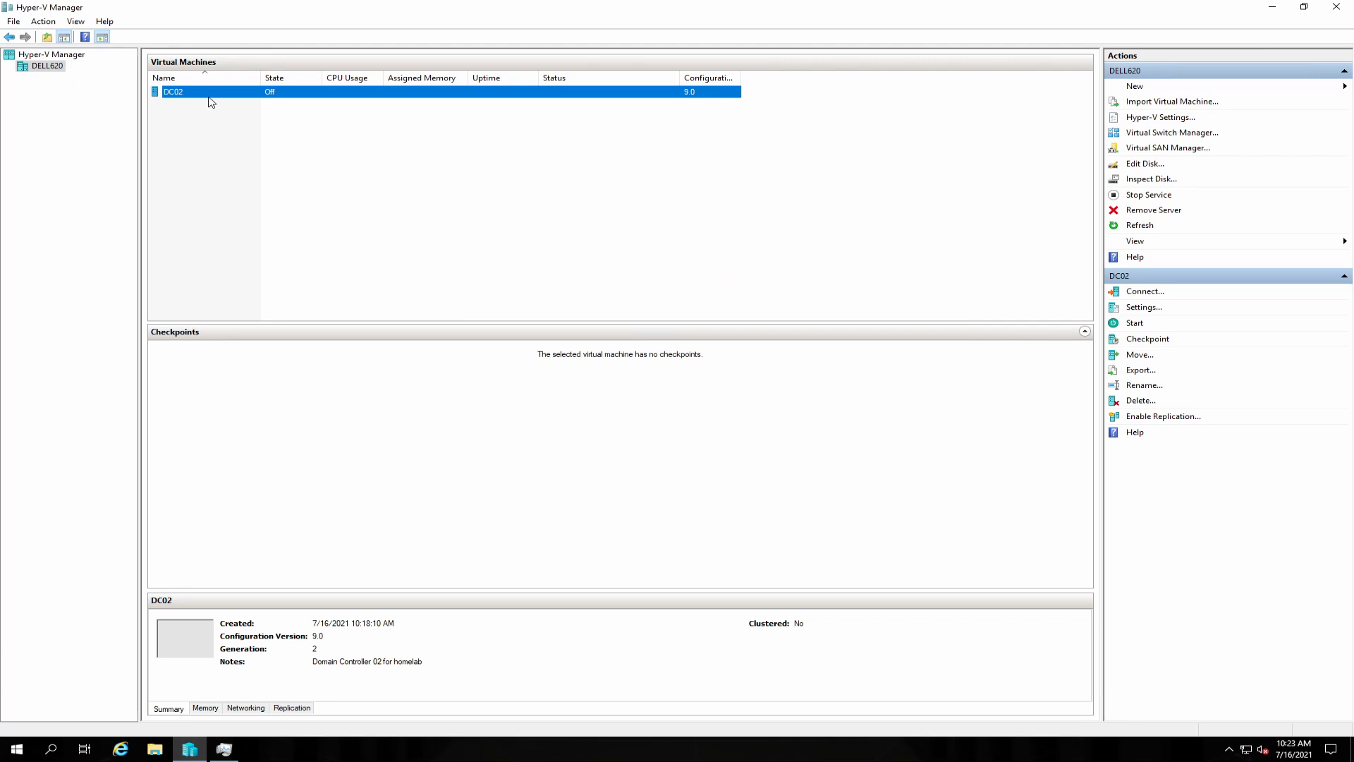
right_click(210, 99)
left_click(247, 108)
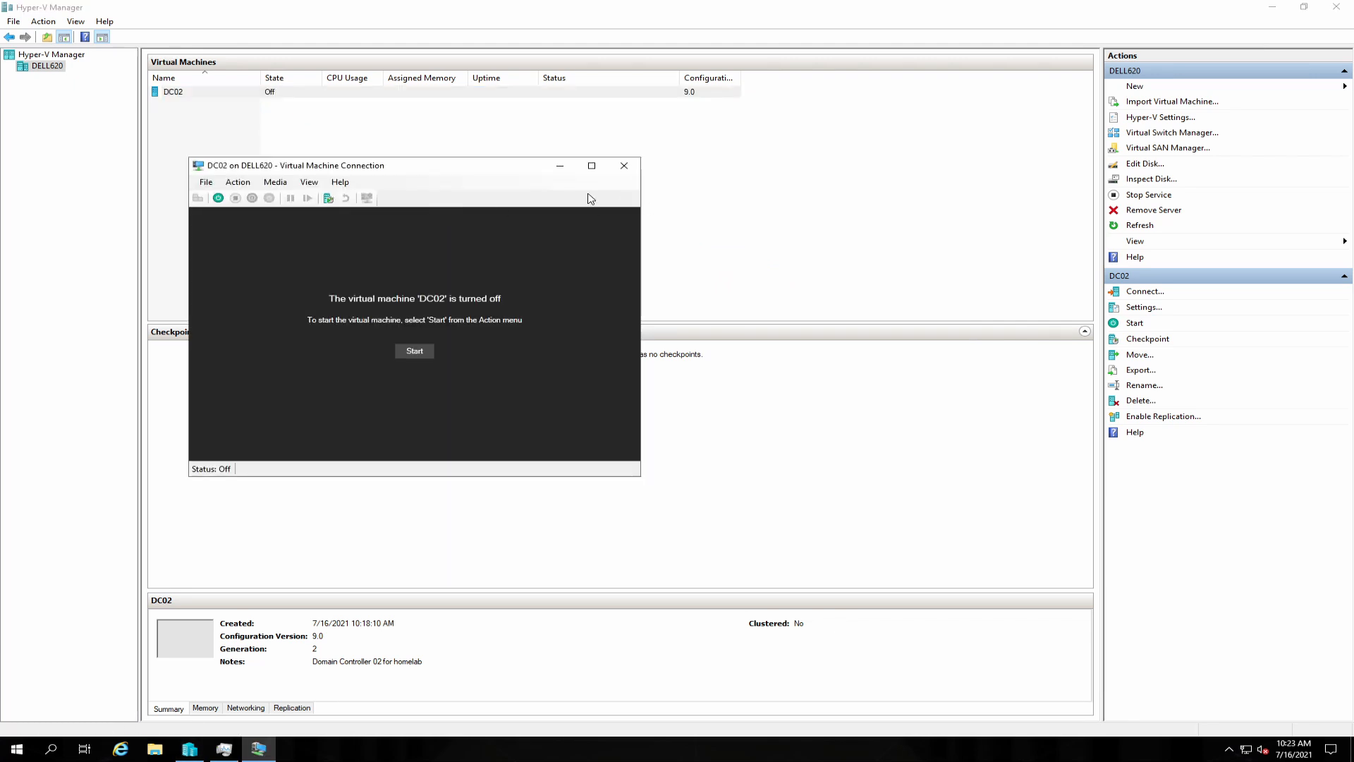
Start DC02 from its connection window and let it boot to the lock screen.
left_click(218, 198)
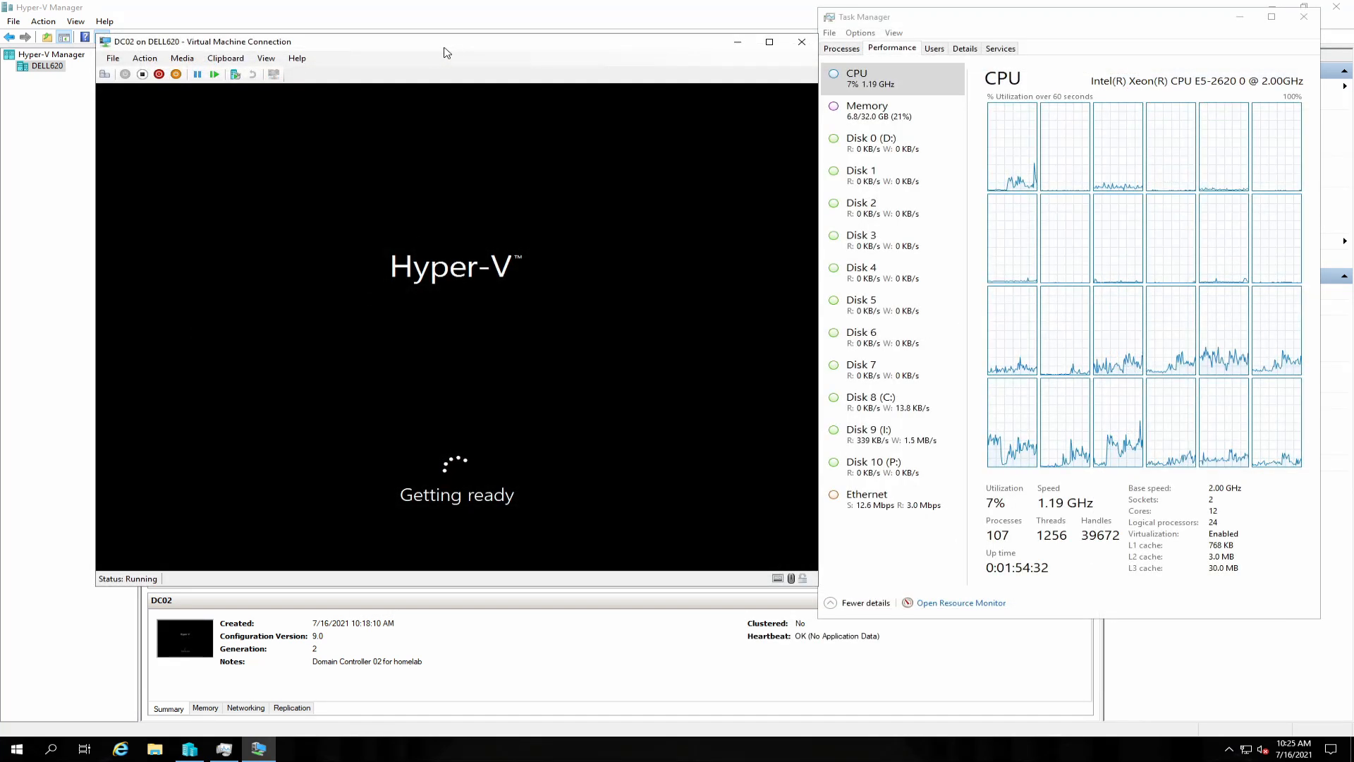
left_click_drag(445, 48, 439, 45)
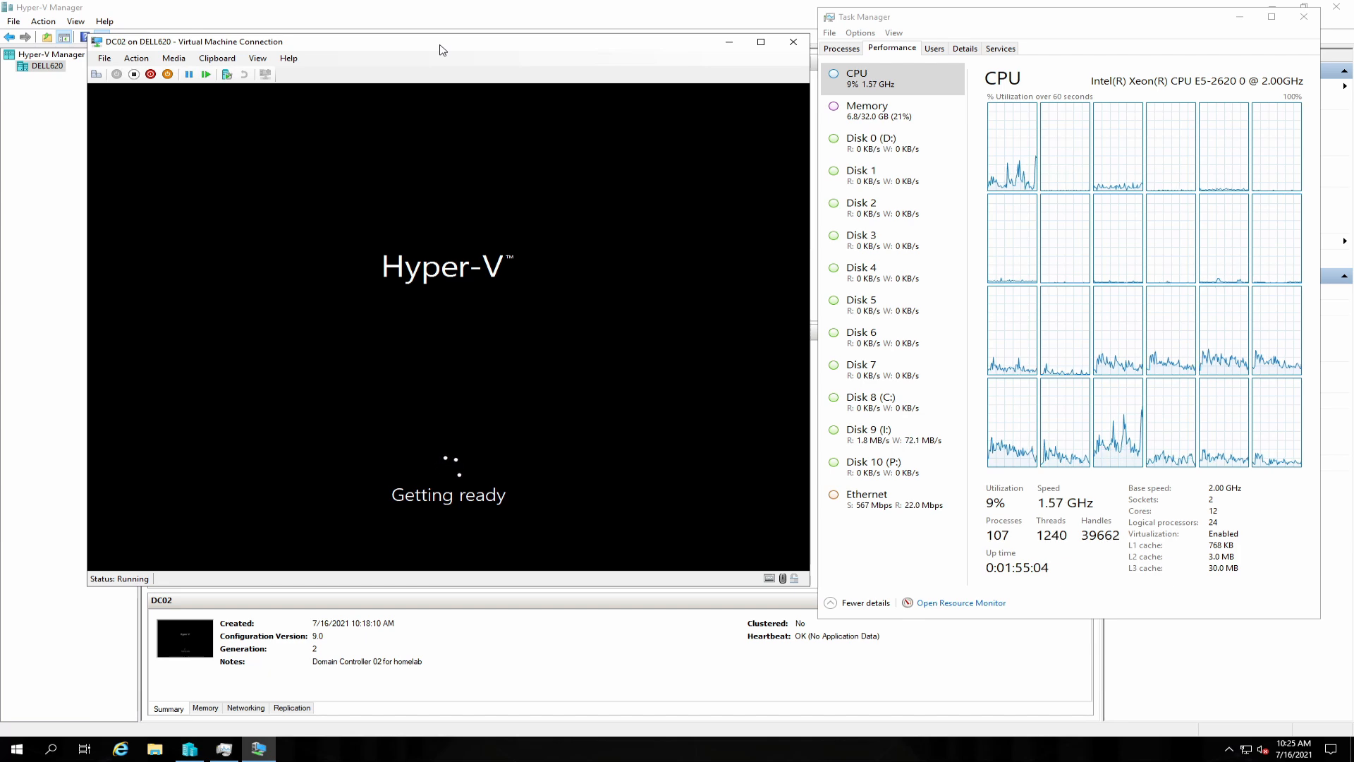
Send Ctrl+Alt+Delete and sign in to DC02 as Administrator with the account password.
left_click(98, 76)
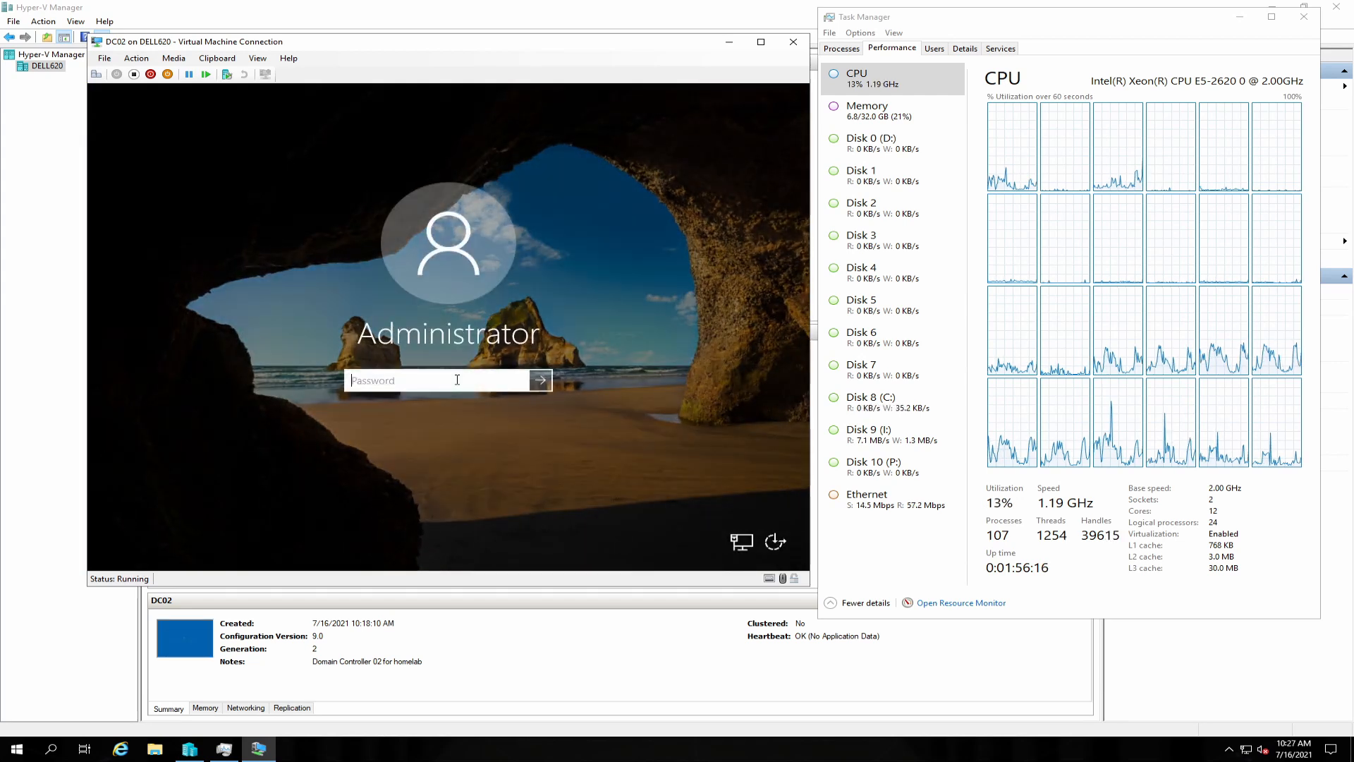
type("•••••••••••••")
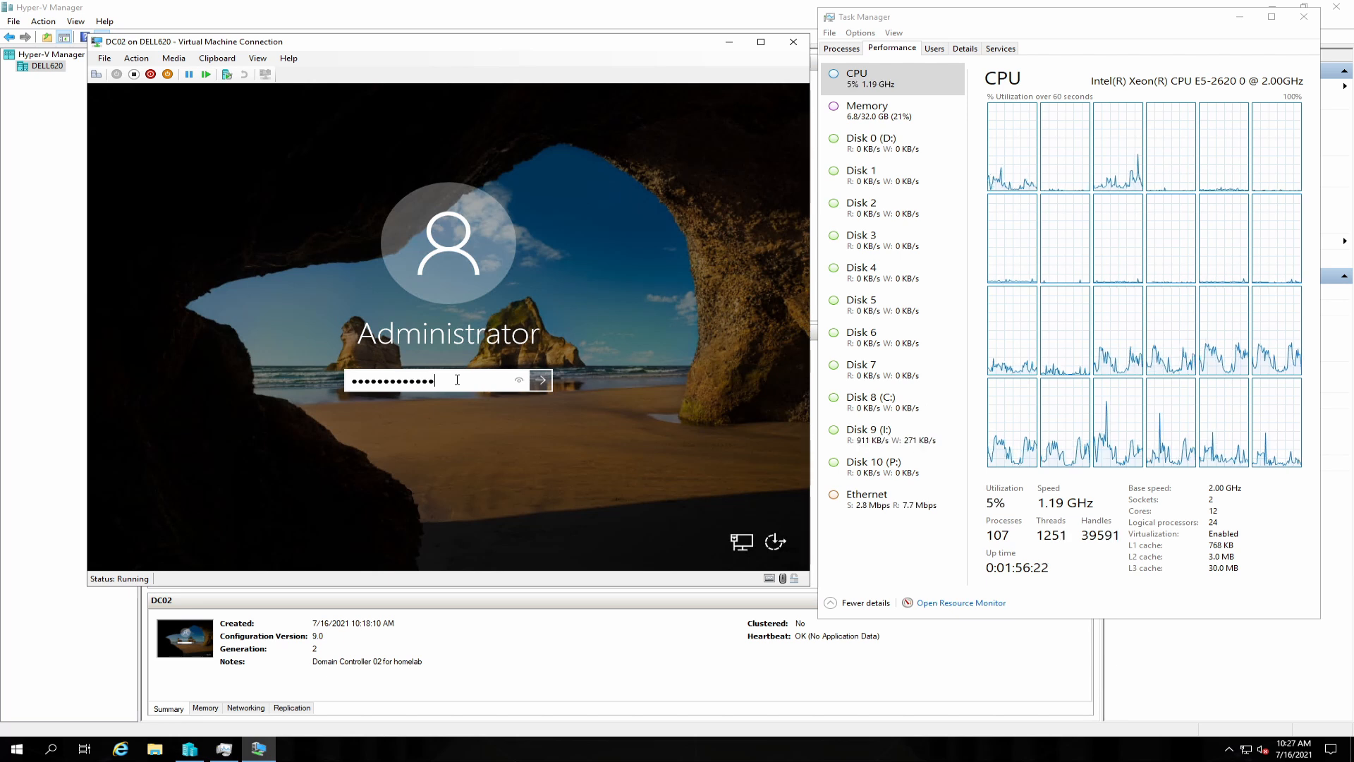
left_click(540, 380)
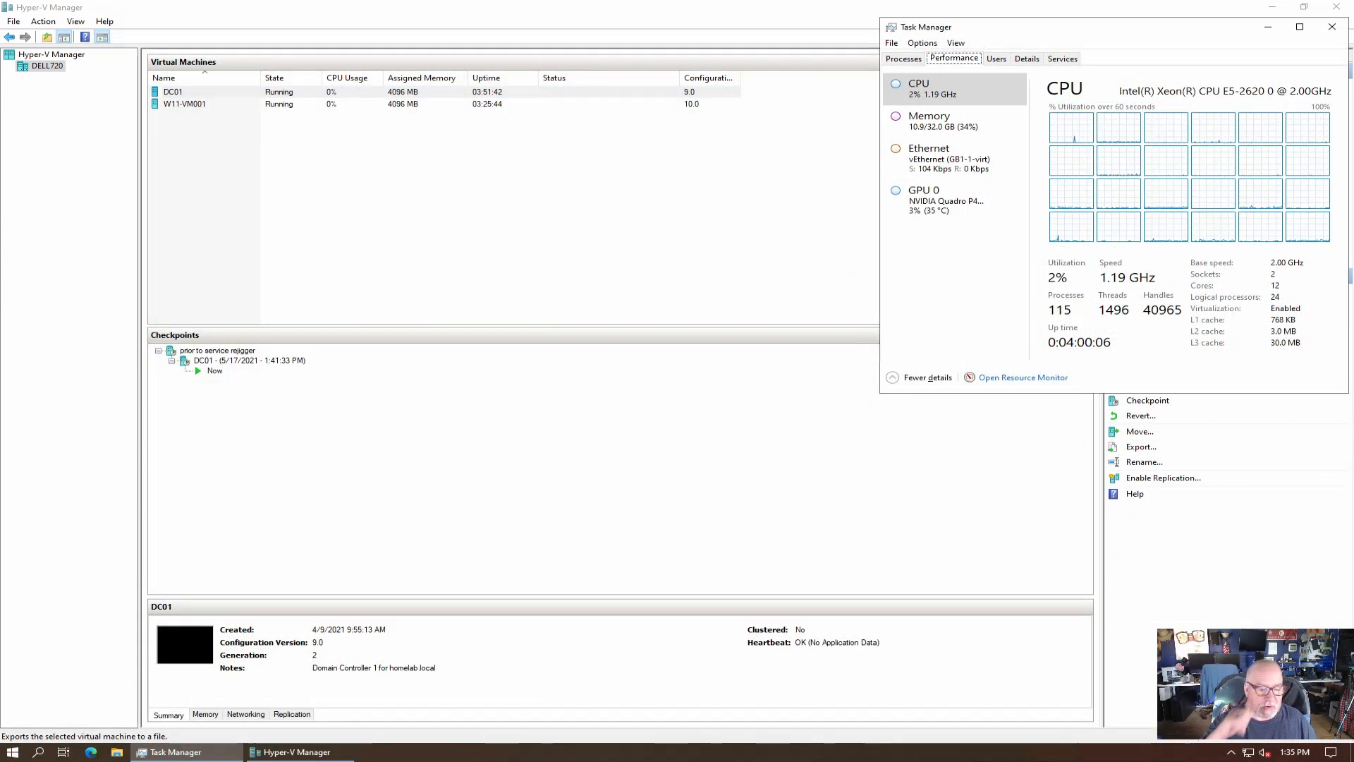
Inspect the DC01 and W11-VM001 machines on the DELL720 host.
mouse_move(616, 7)
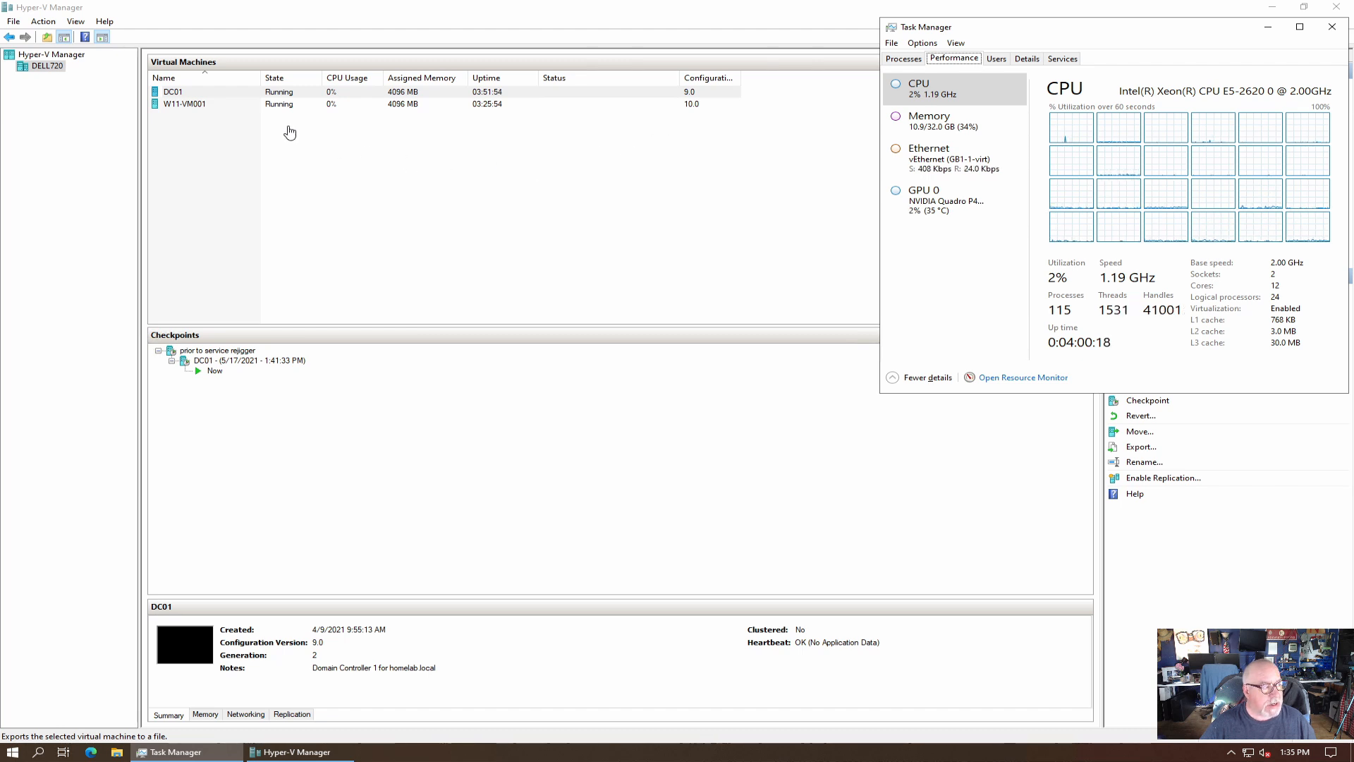
left_click(174, 93)
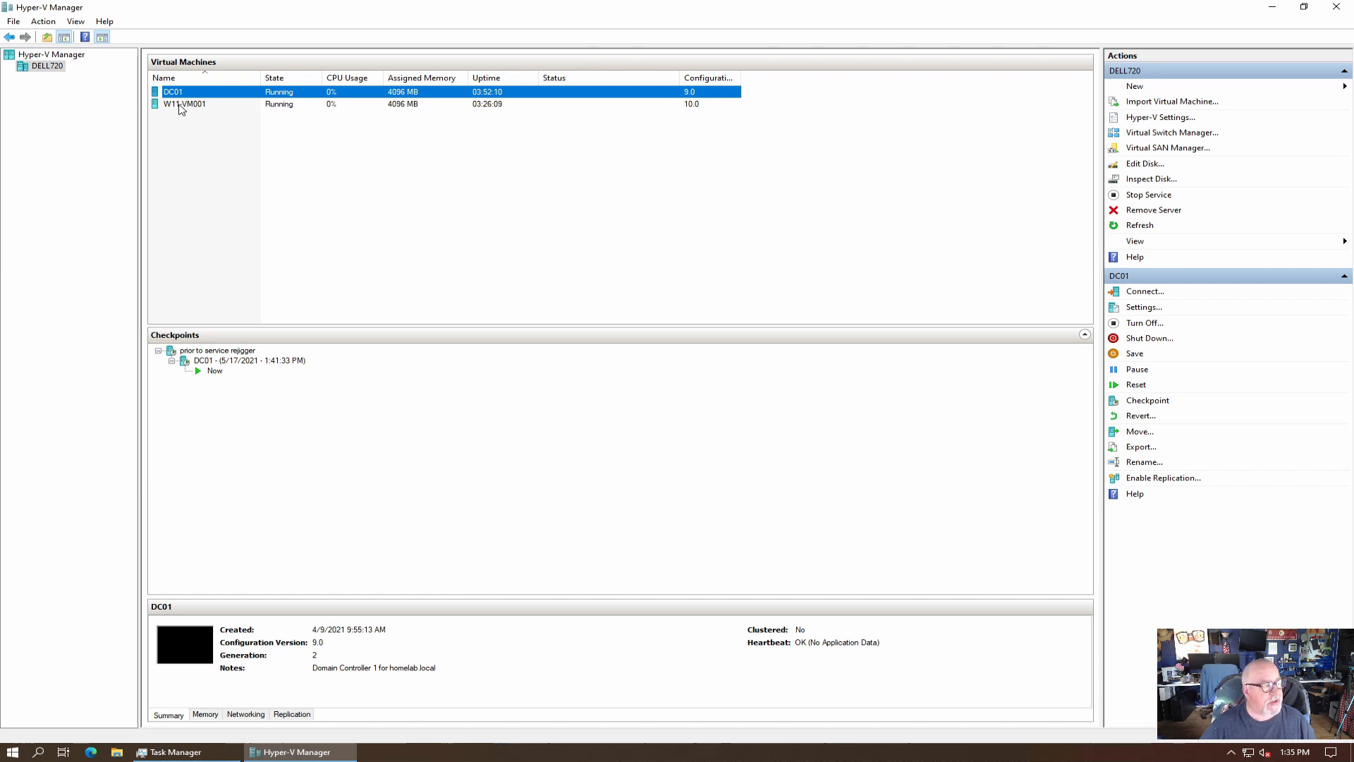
left_click(181, 105)
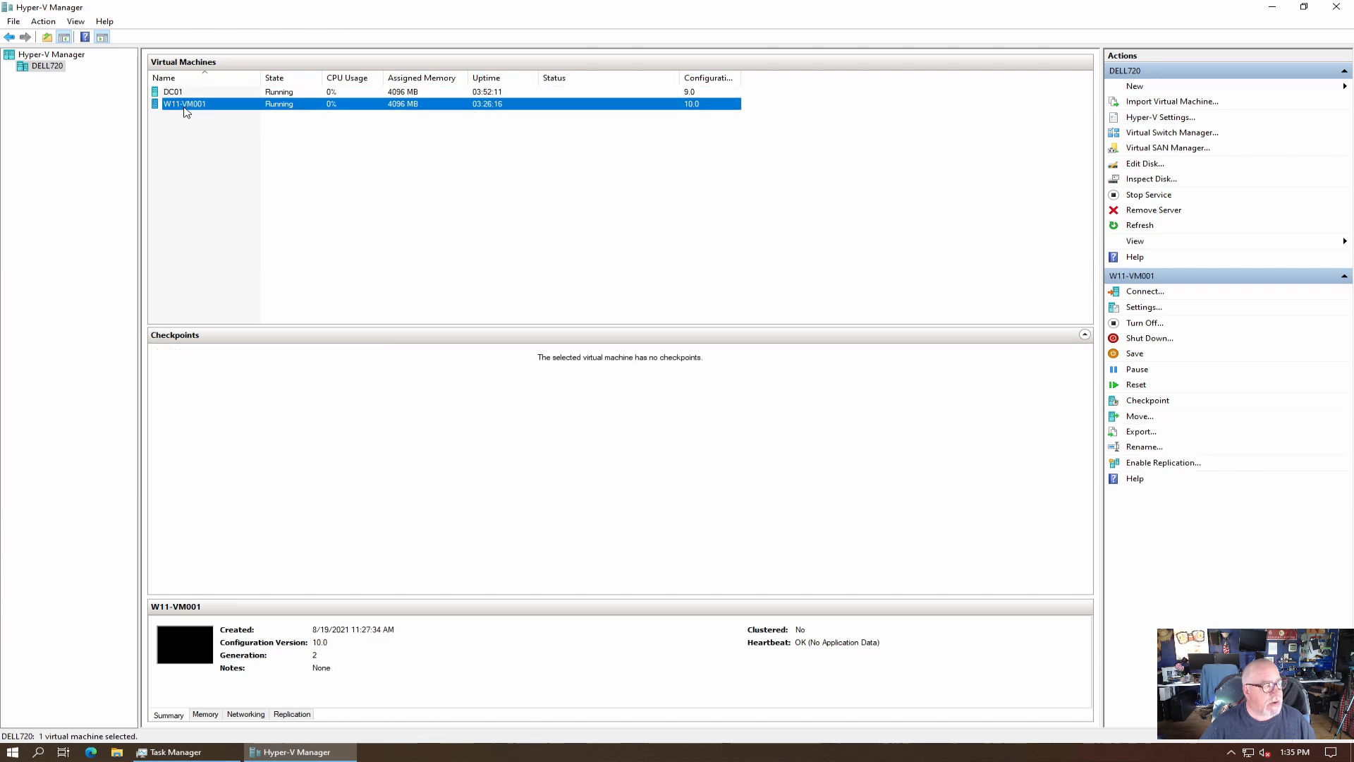
left_click(177, 94)
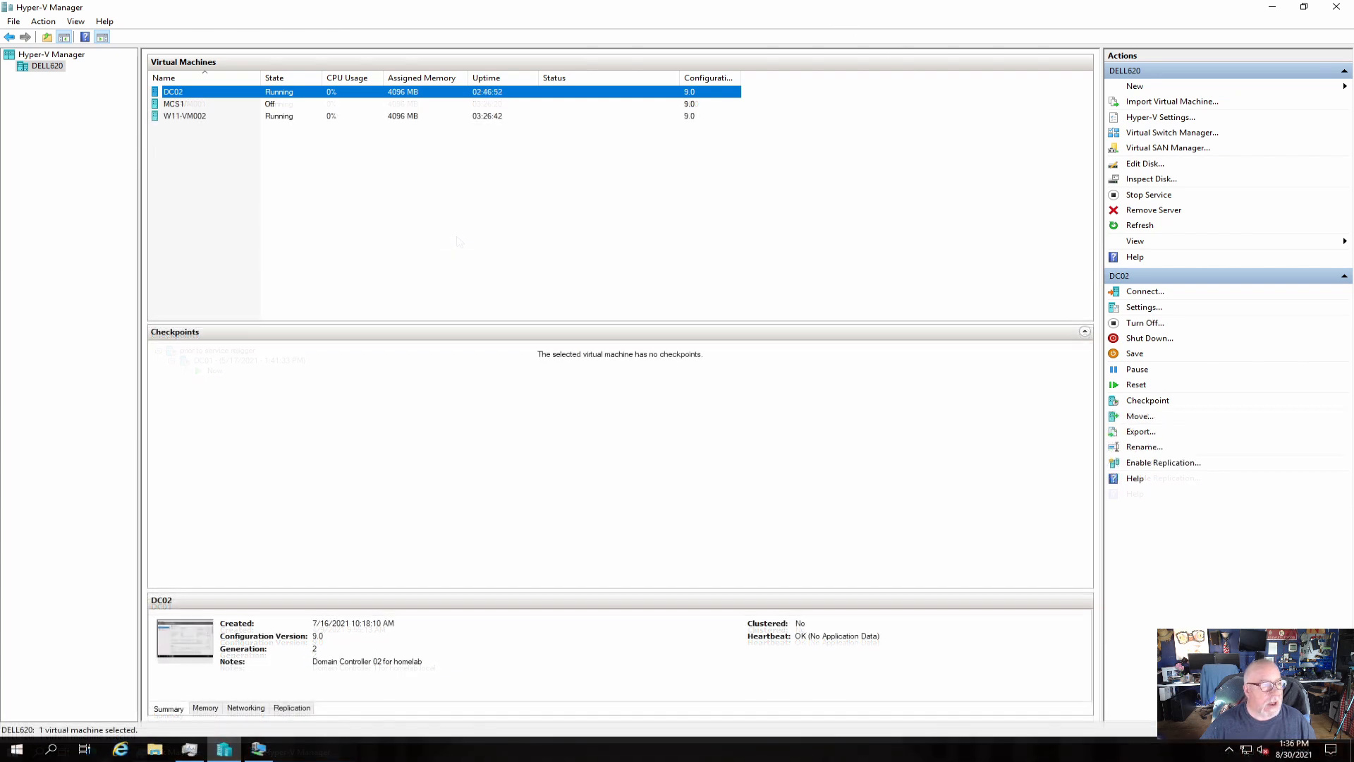
Bring DC02's console forward from the taskbar, showing Server Manager's Local Server page.
mouse_move(679, 5)
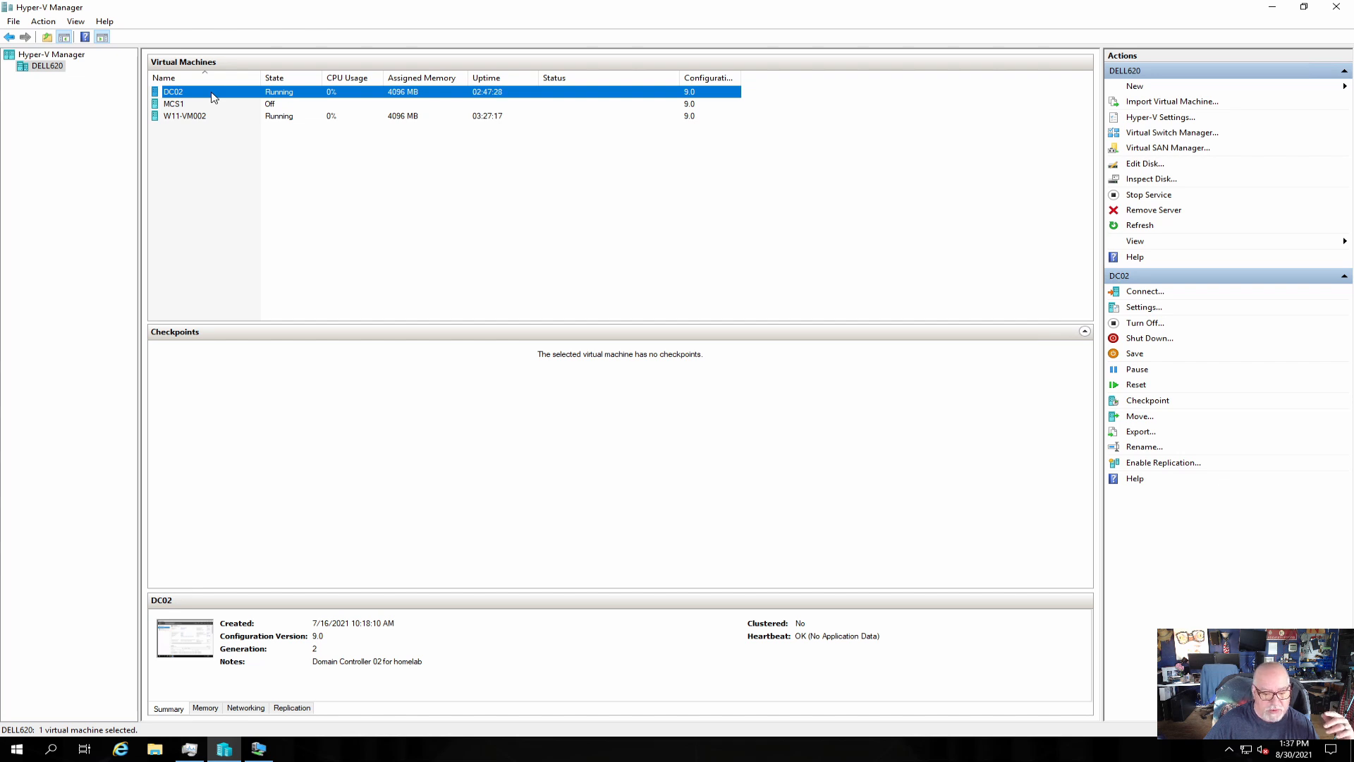
left_click(258, 748)
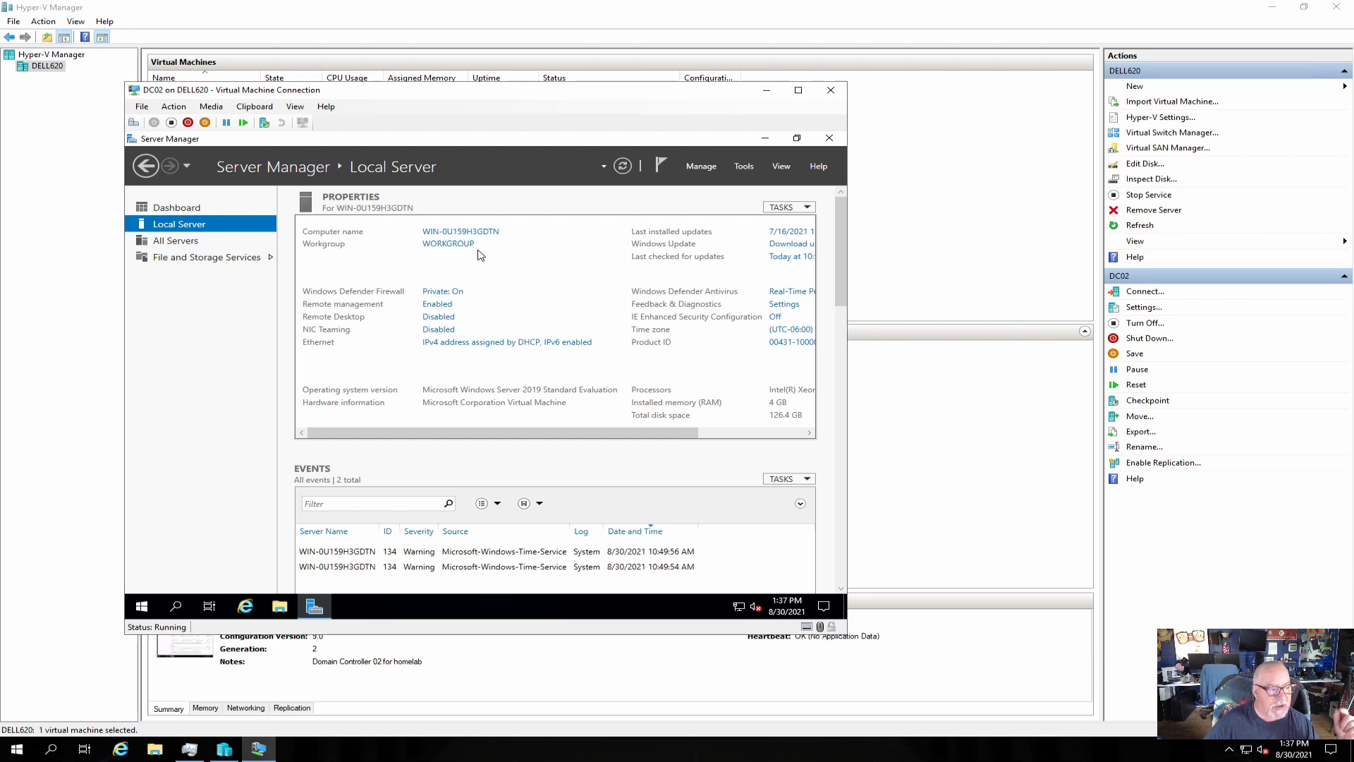
Change the computer name to DC02 in System Properties and restart the server immediately.
left_click(460, 233)
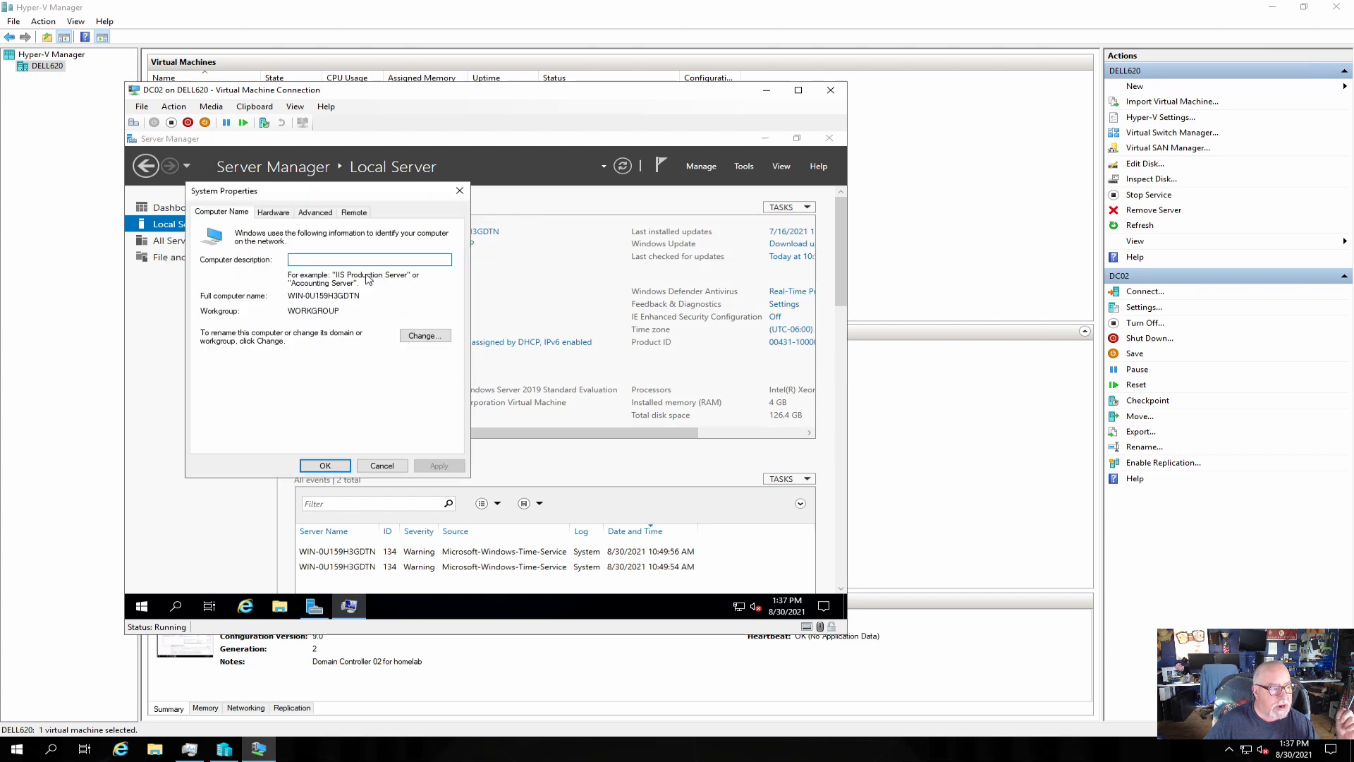
left_click(434, 335)
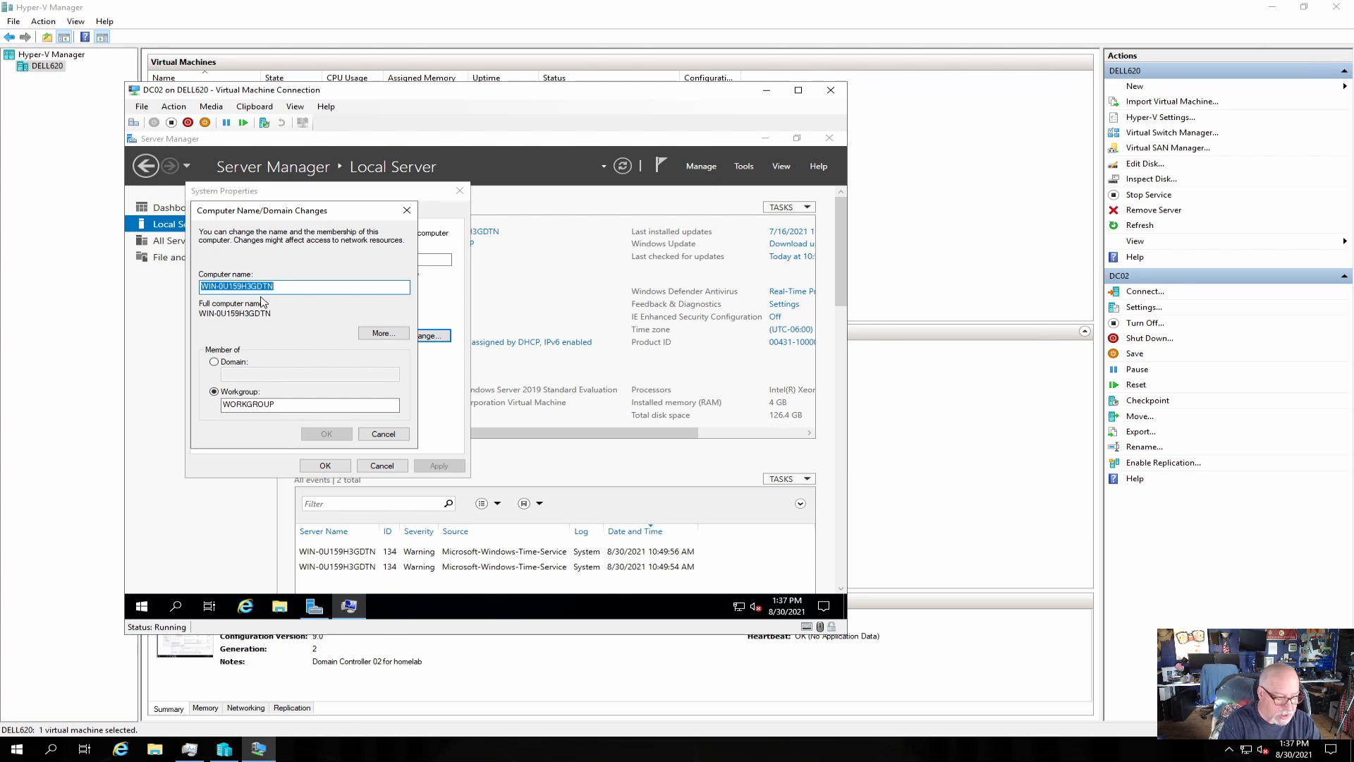
type("DC")
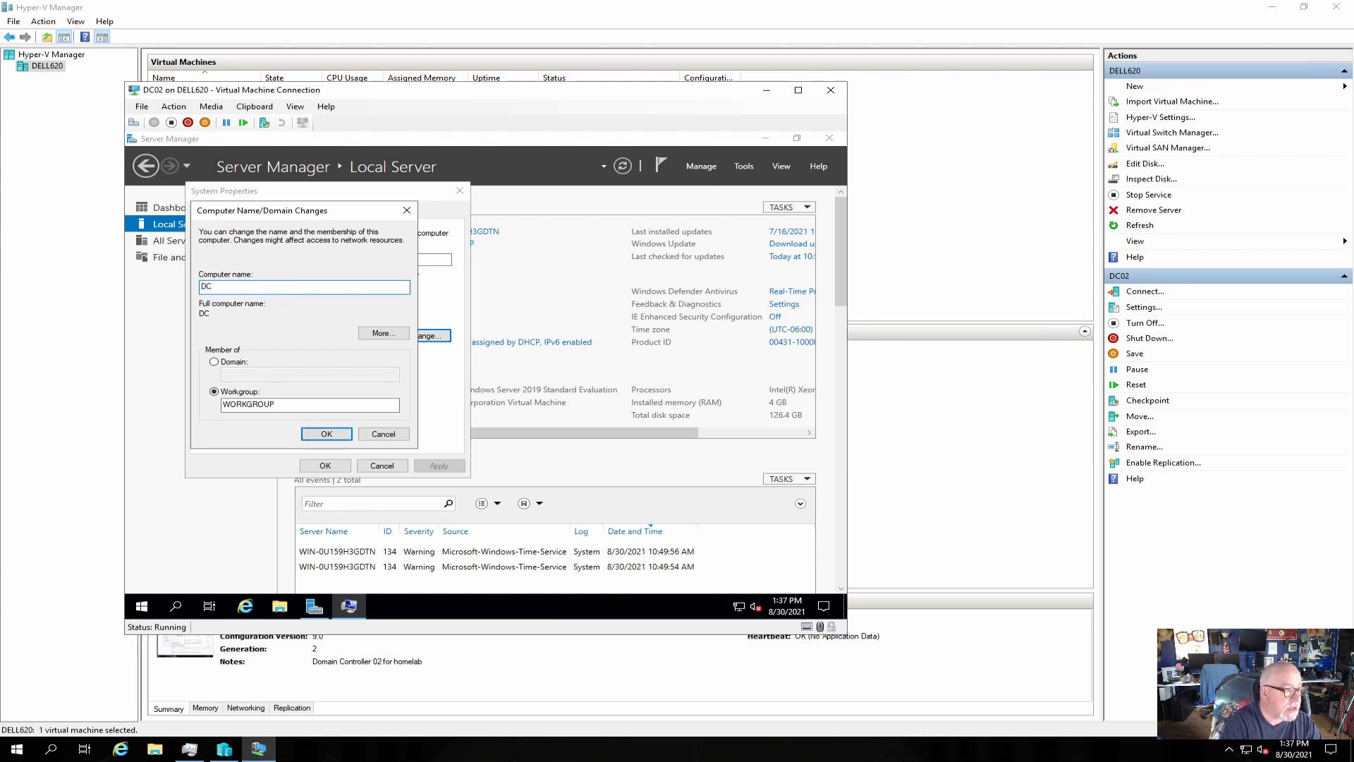
type("02")
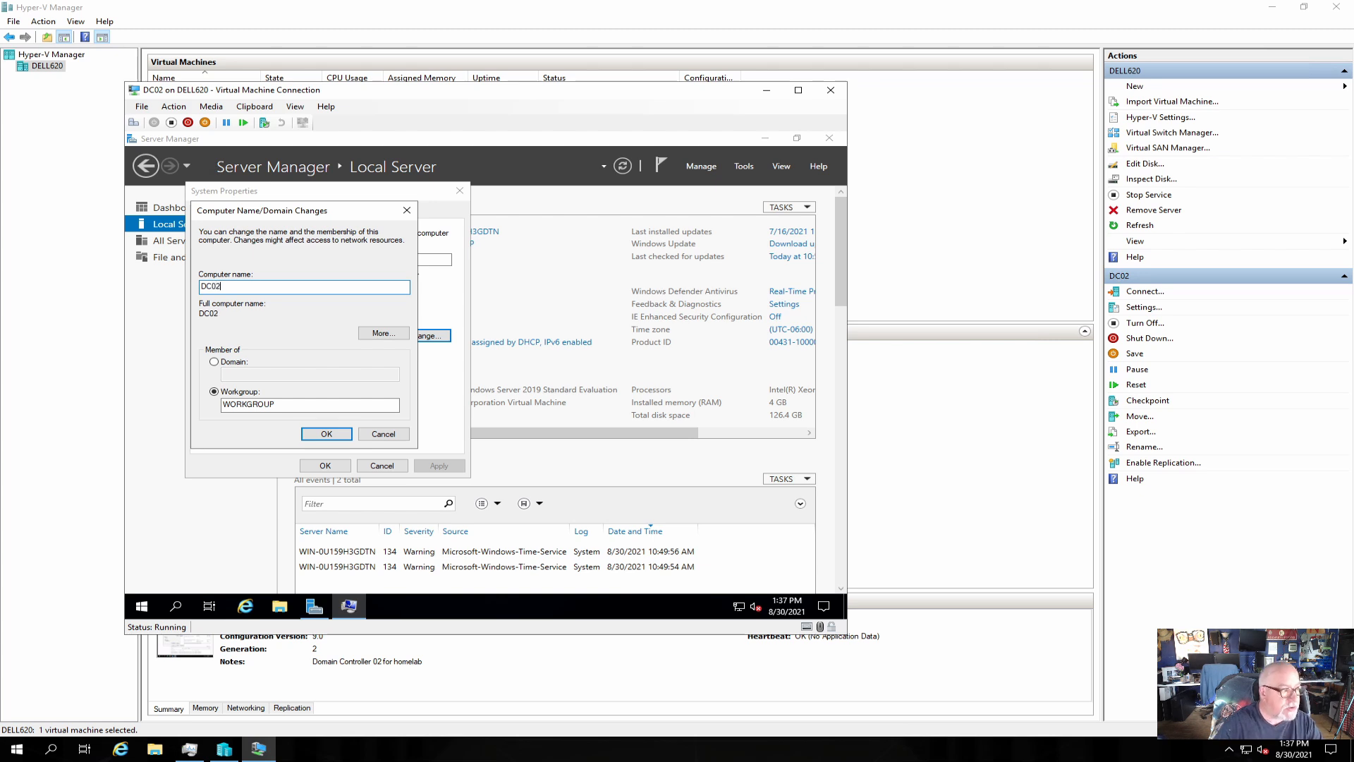
left_click(325, 433)
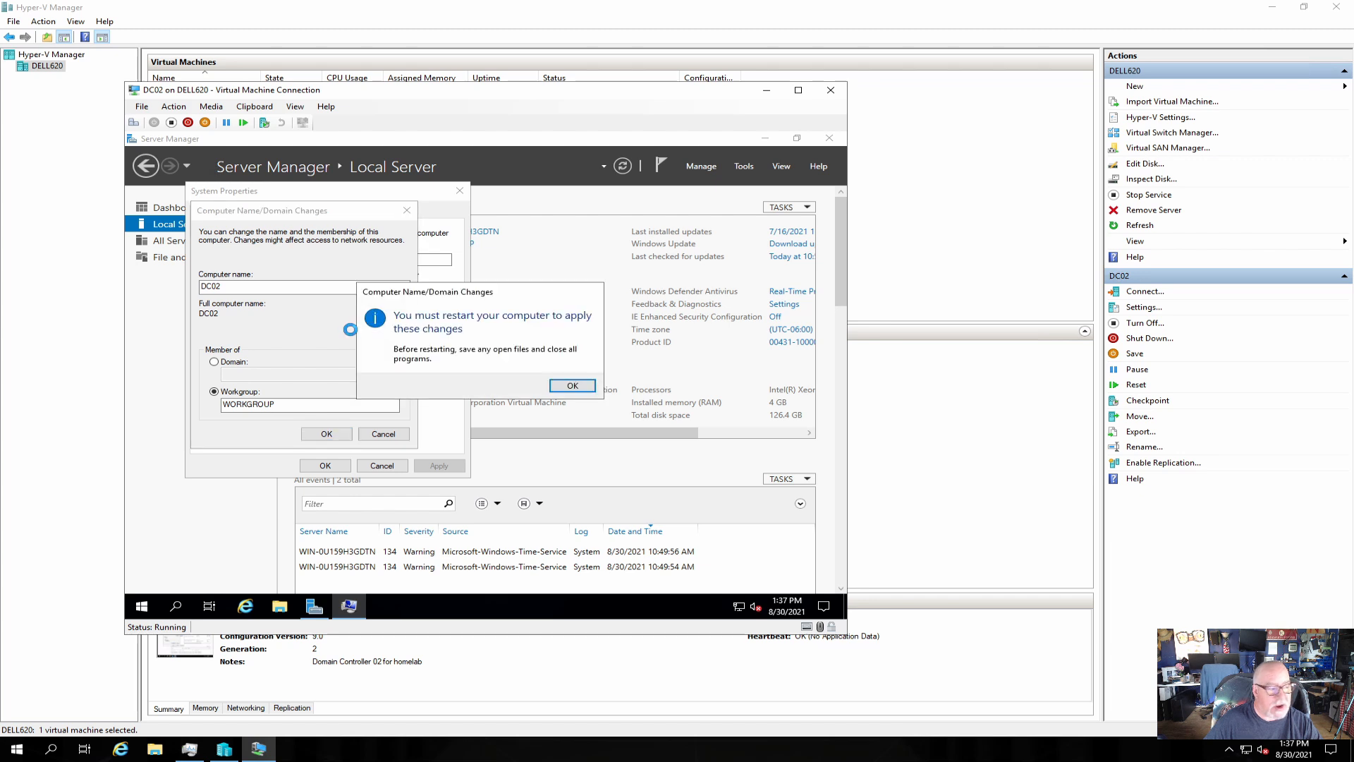
left_click(571, 387)
left_click(325, 465)
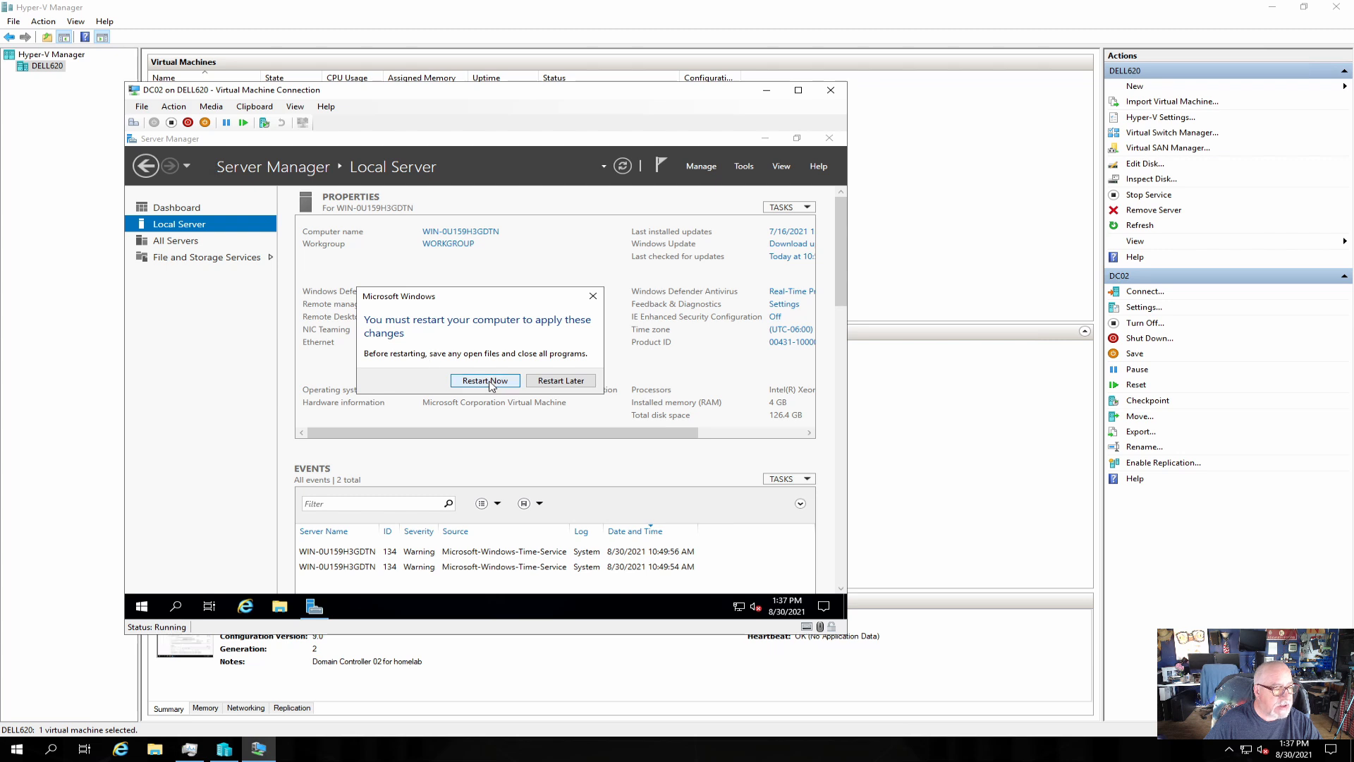
left_click(491, 381)
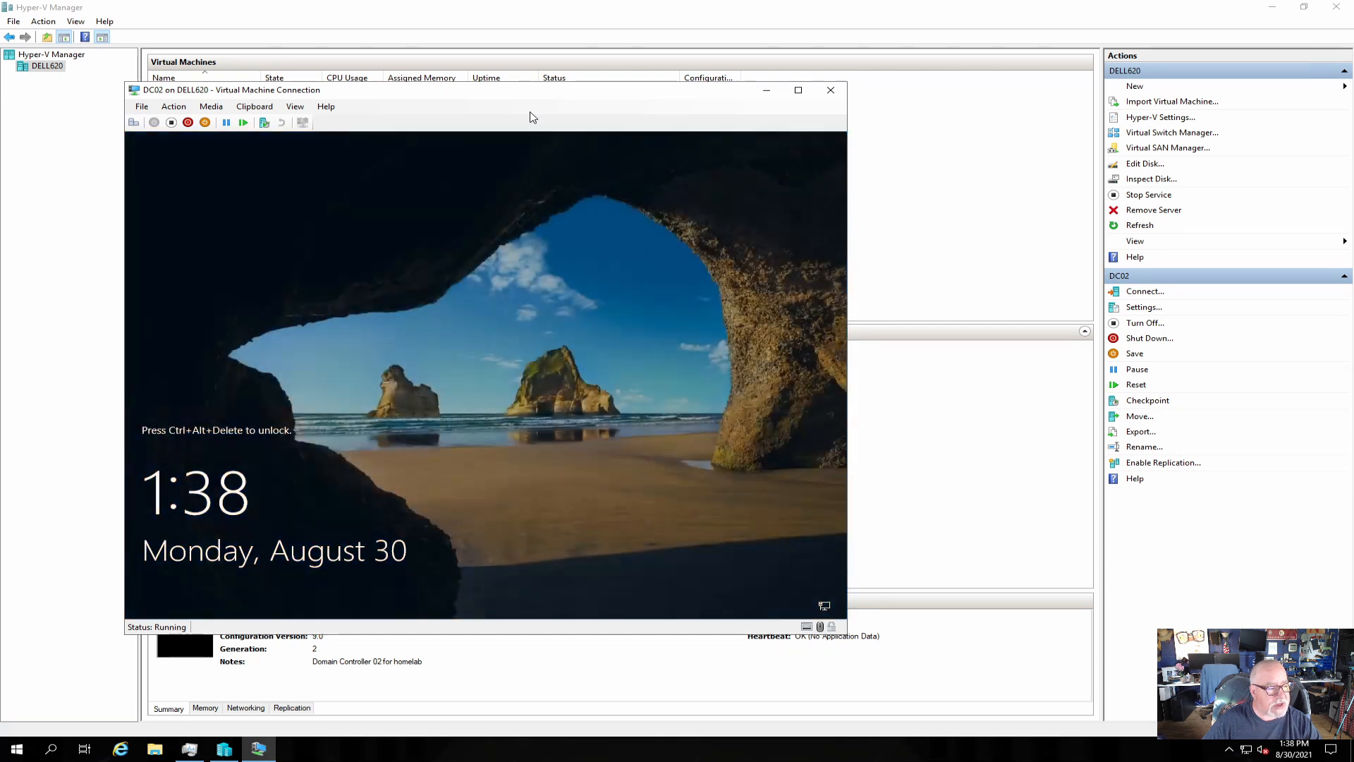
Sign in to the restarted DC02 as Administrator with the account password.
left_click(133, 122)
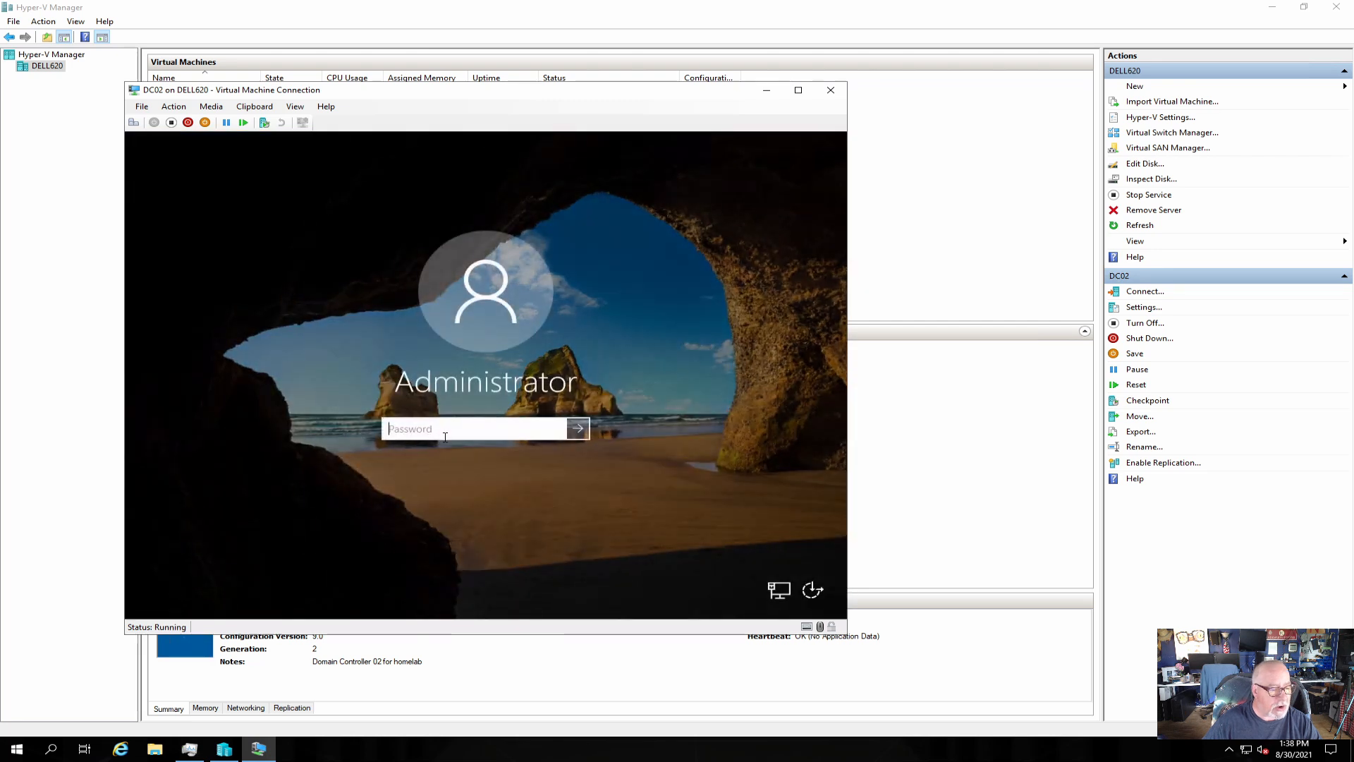
type("•••••")
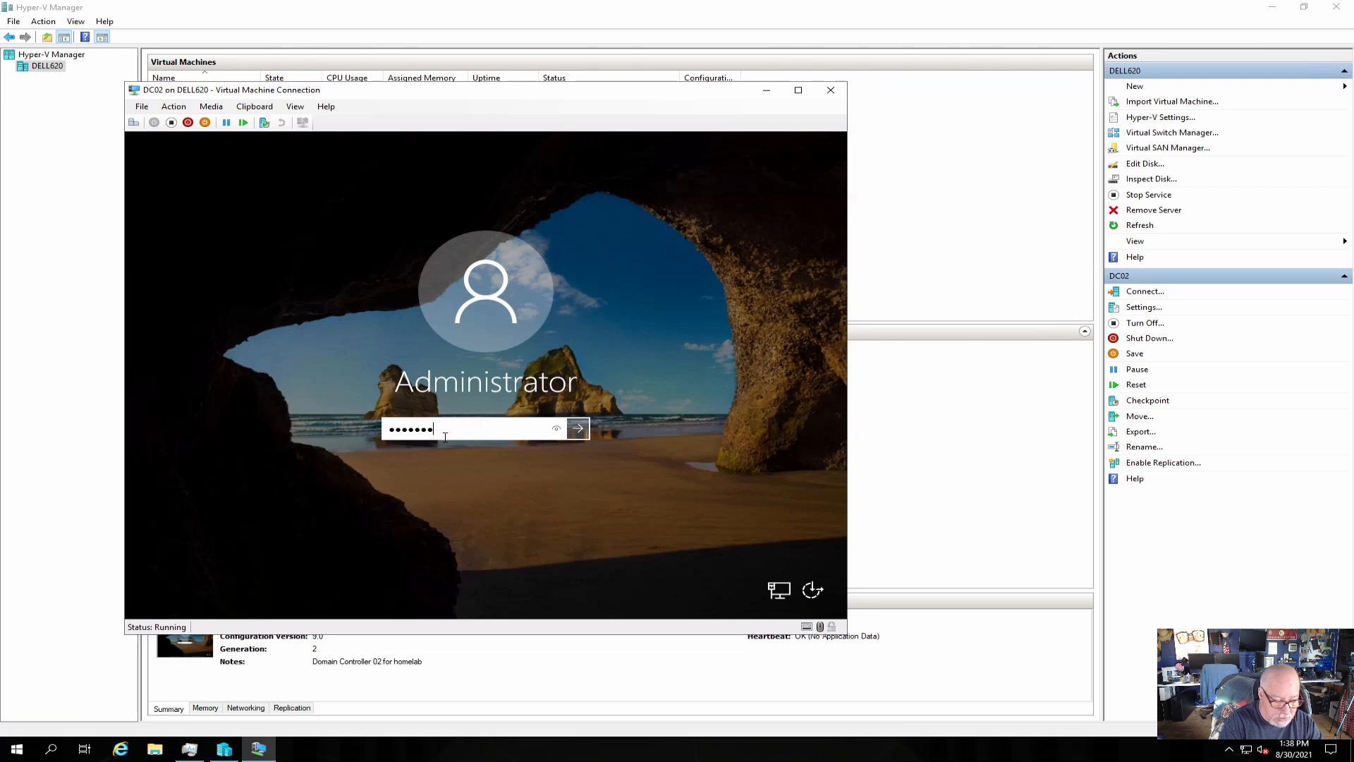
type("•••••••")
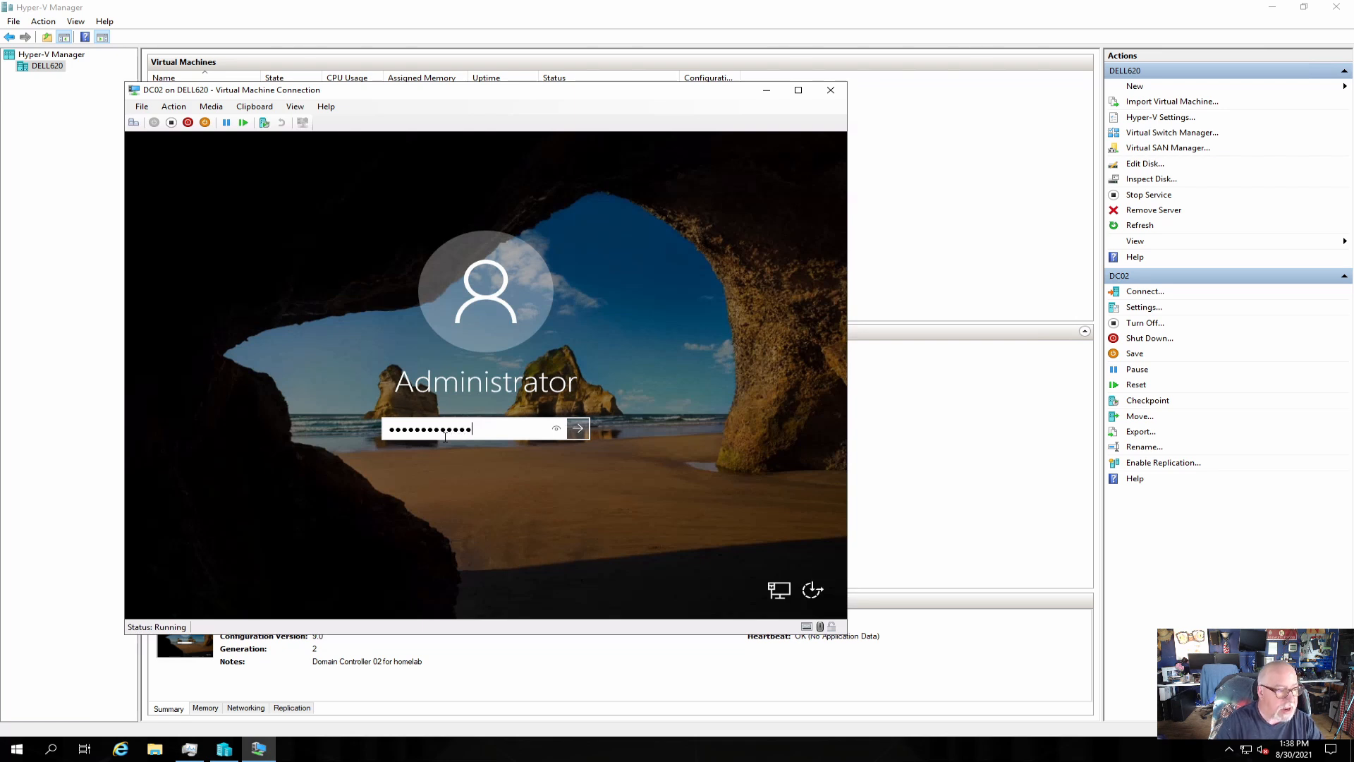
key("Return")
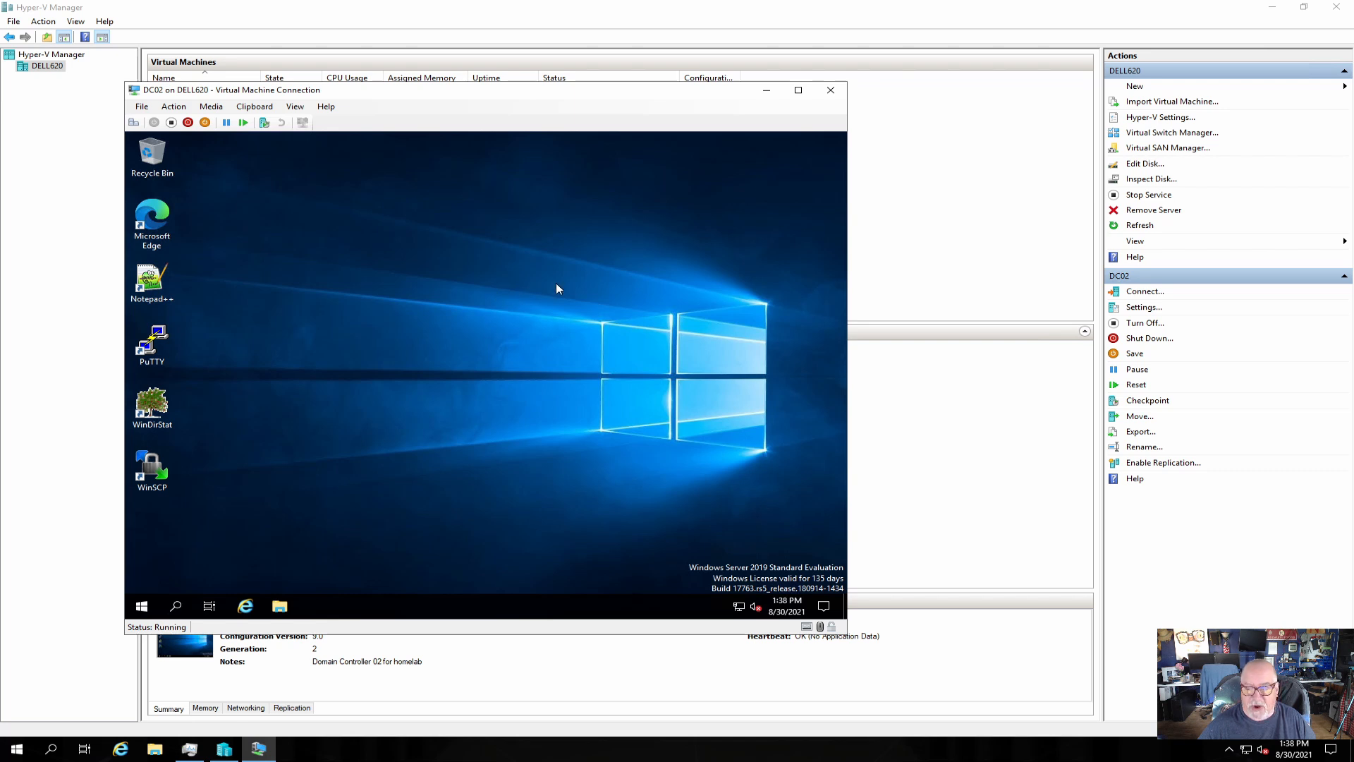
Shut down the DC02 server from the Start power options, confirming the shutdown.
left_click(141, 606)
left_click(143, 578)
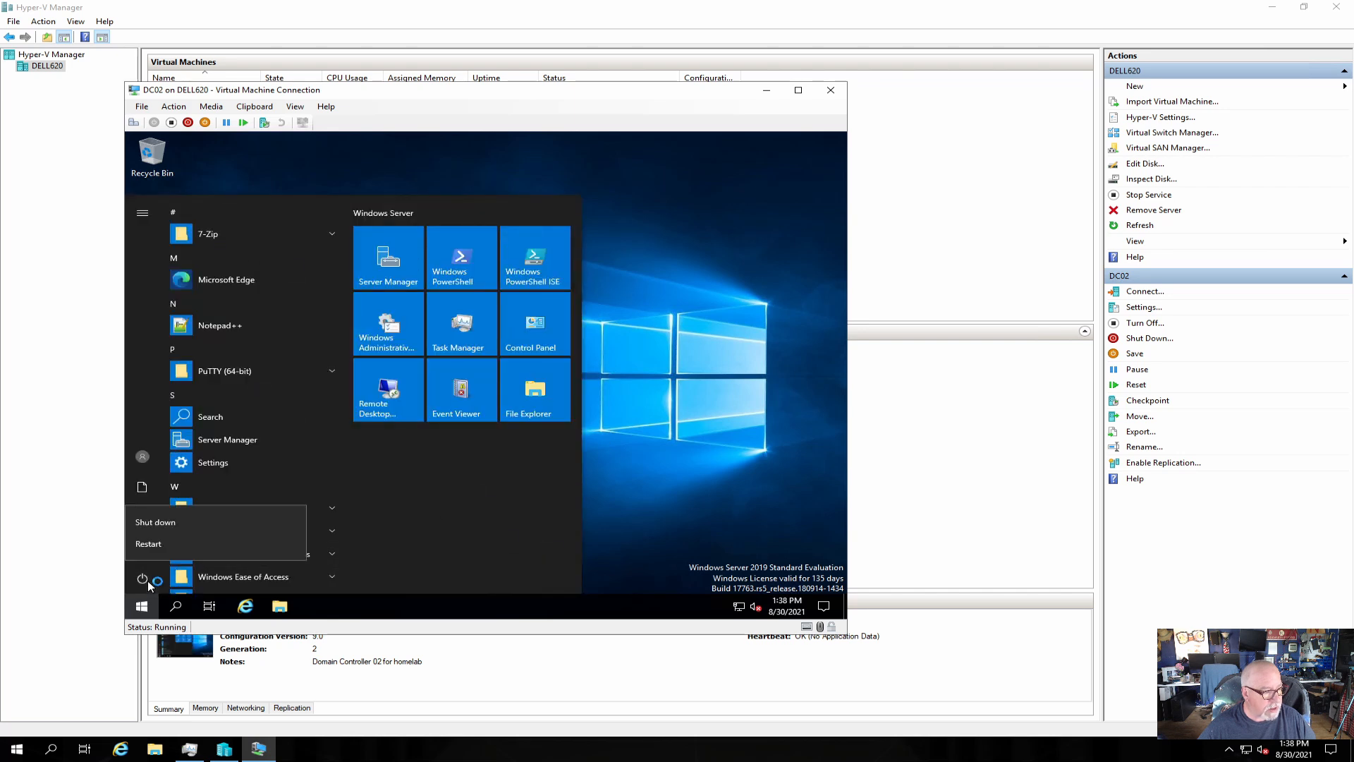
left_click(169, 525)
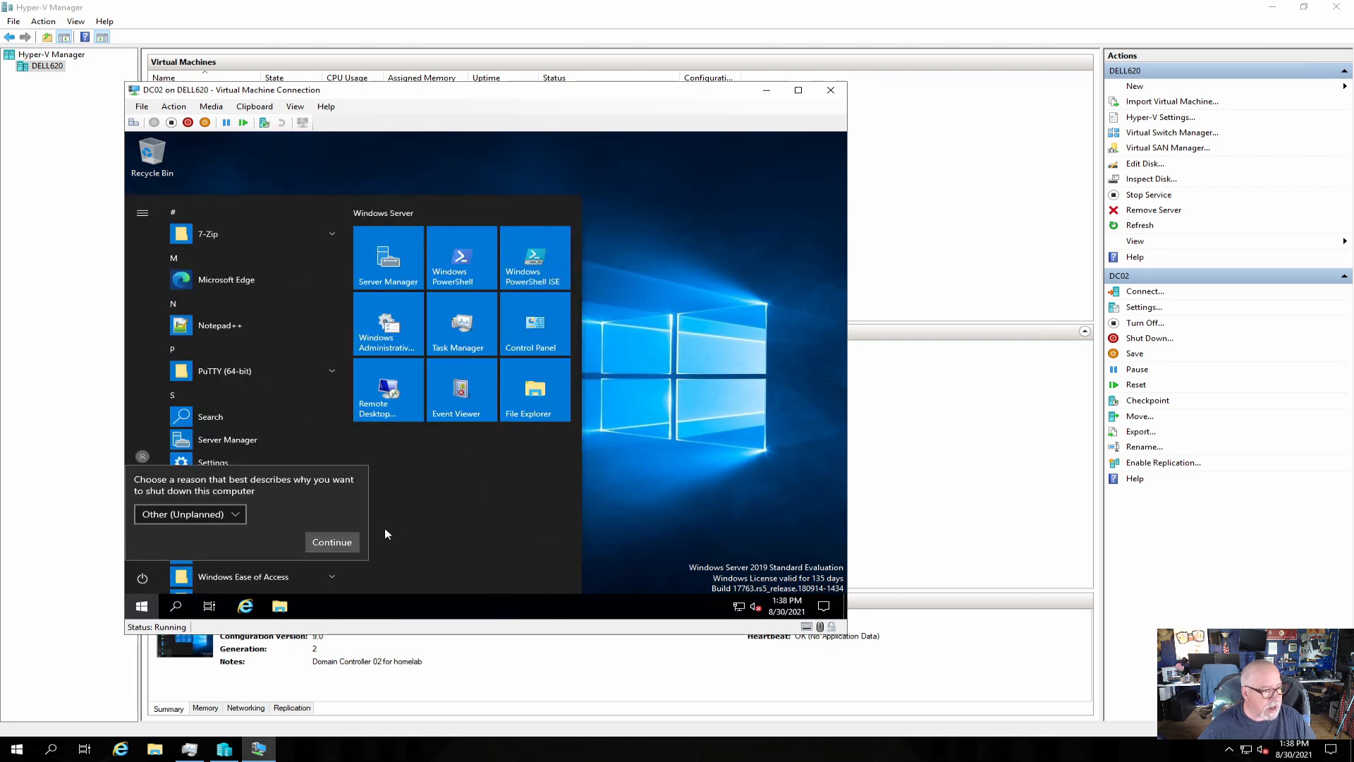
left_click(332, 541)
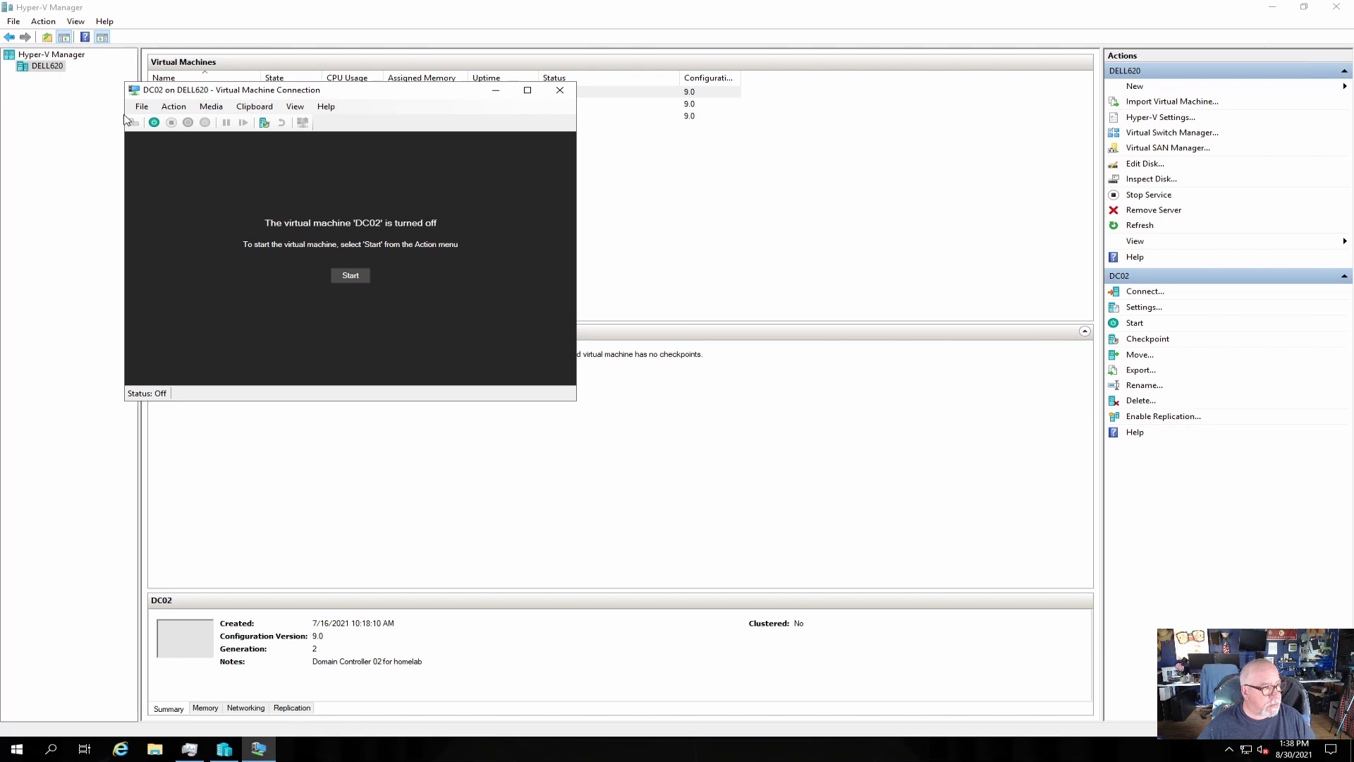
Enable virtual LAN identification on DC02's network adapter with VLAN ID 20 and save.
left_click(140, 108)
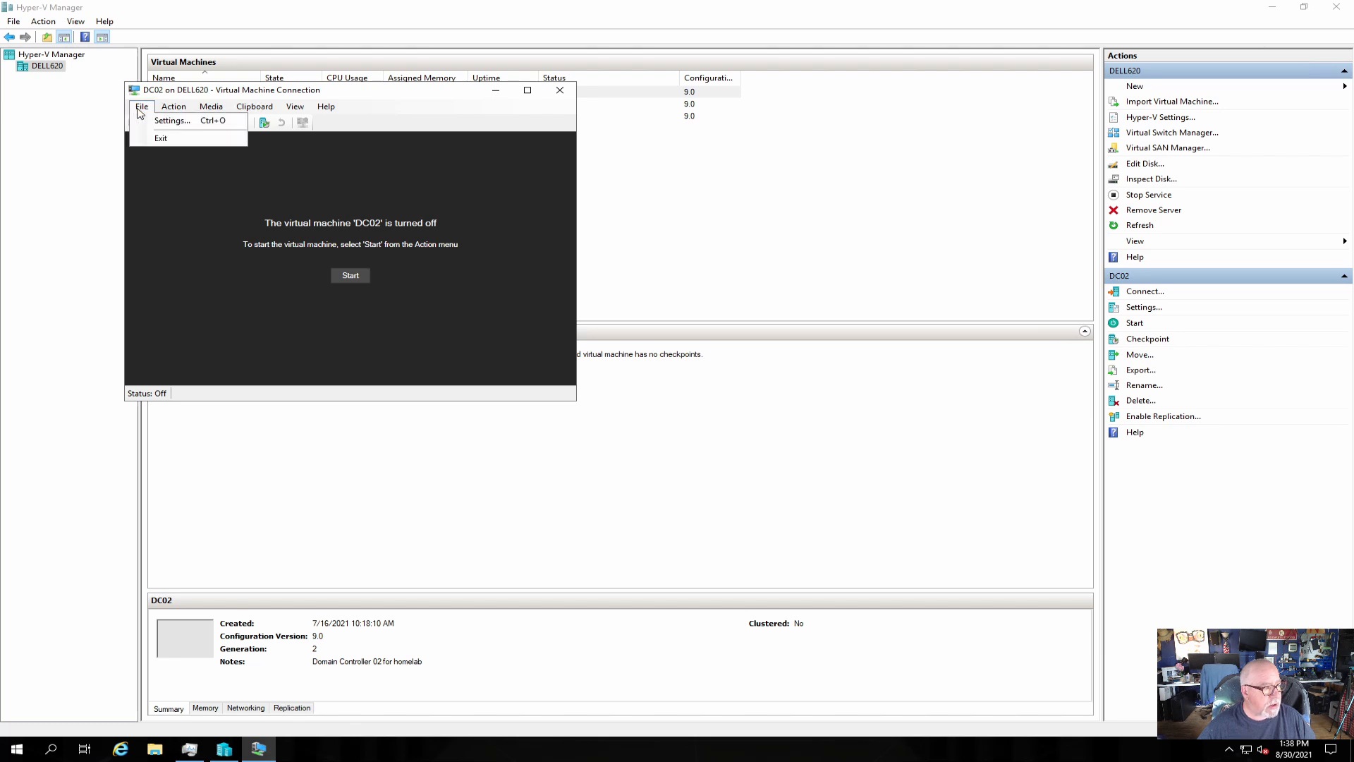
left_click(167, 122)
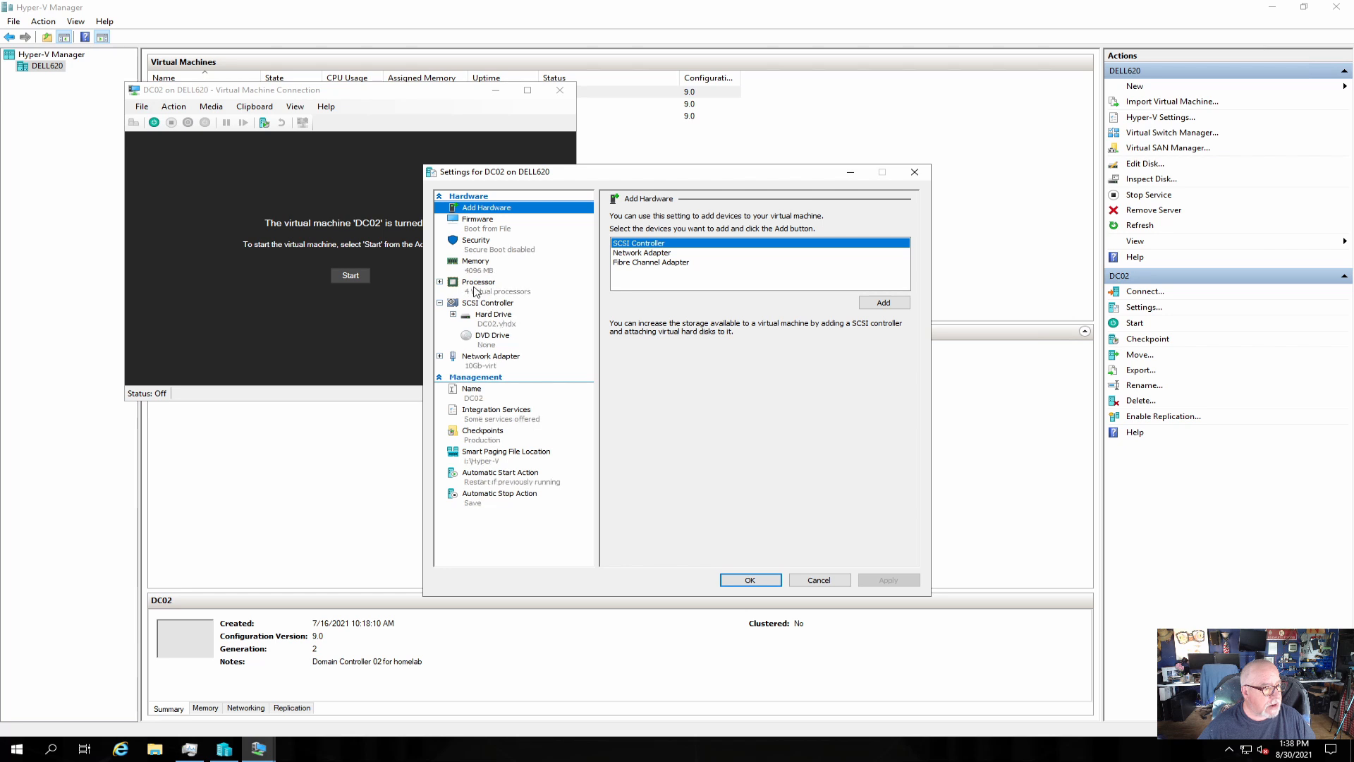
left_click(477, 361)
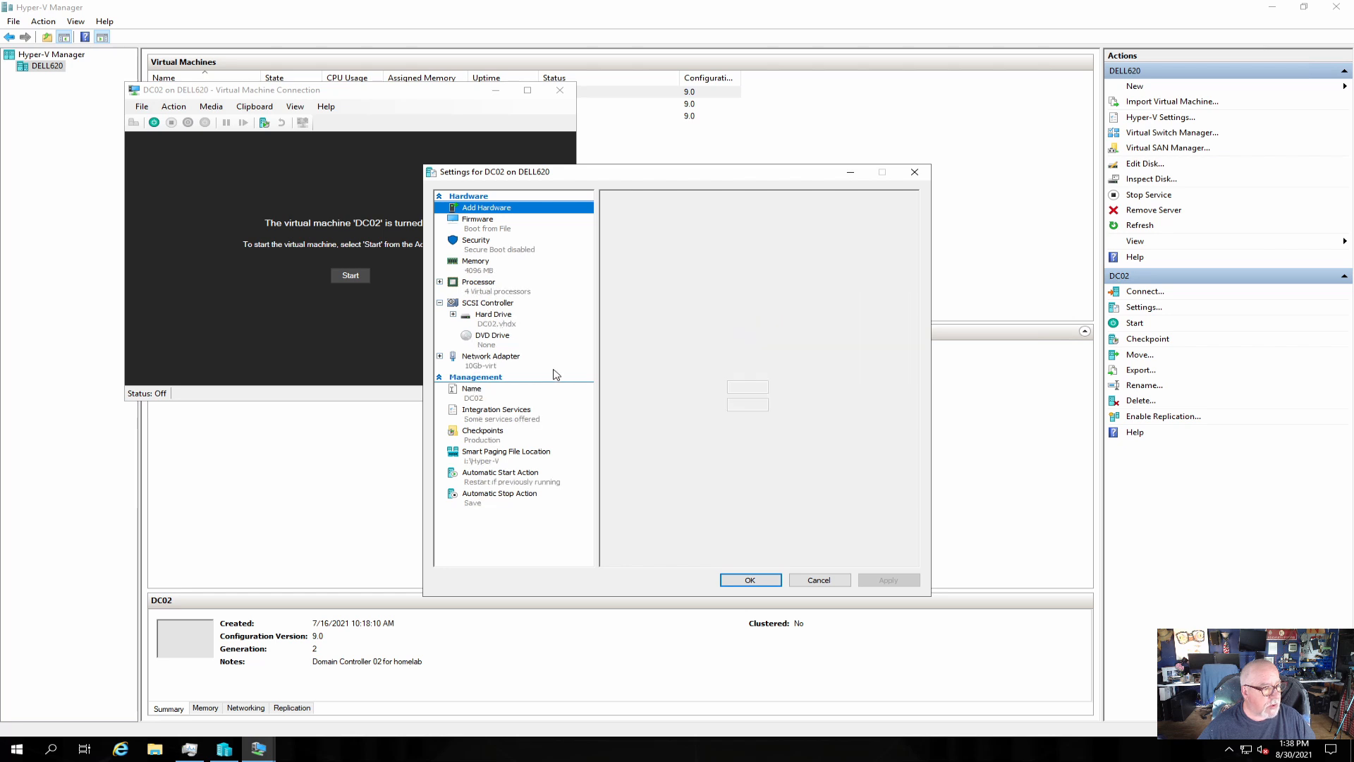
left_click(440, 356)
left_click(624, 268)
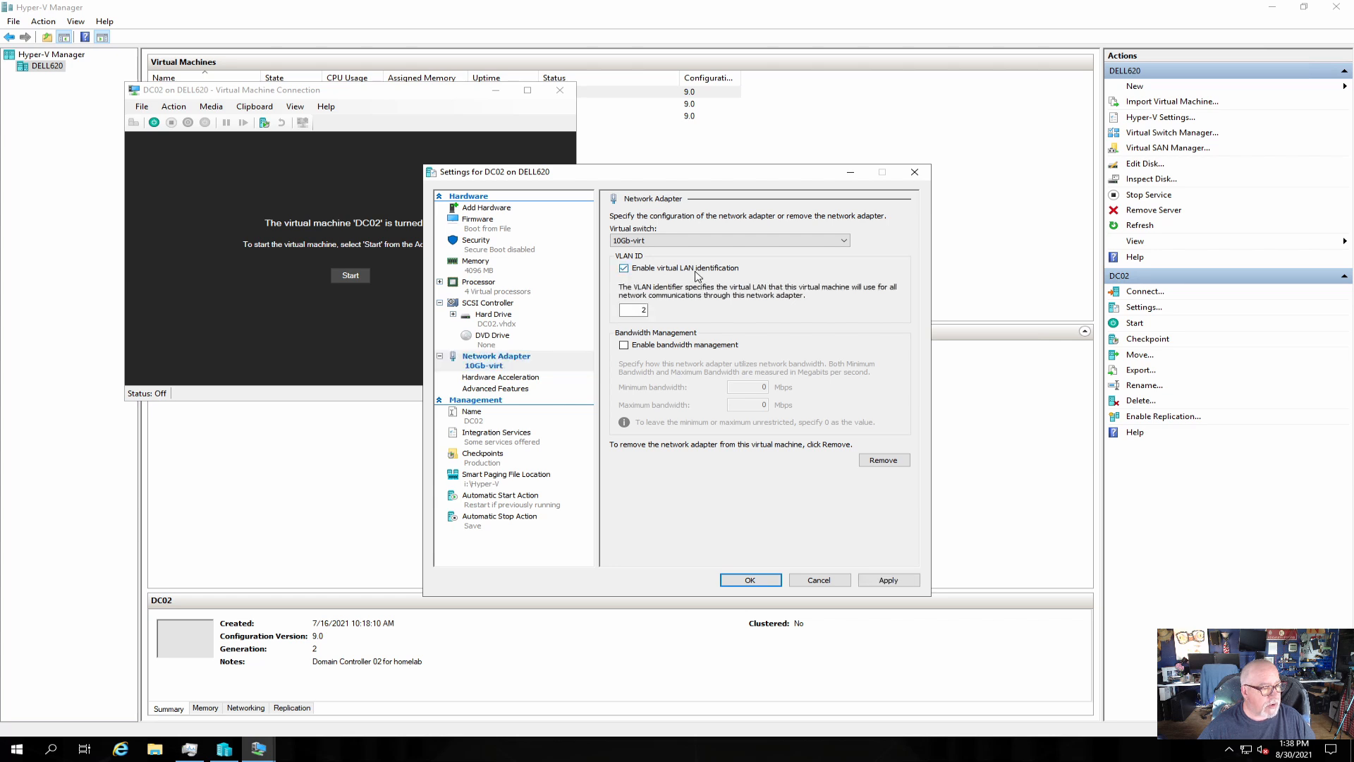
left_click(639, 308)
type("0")
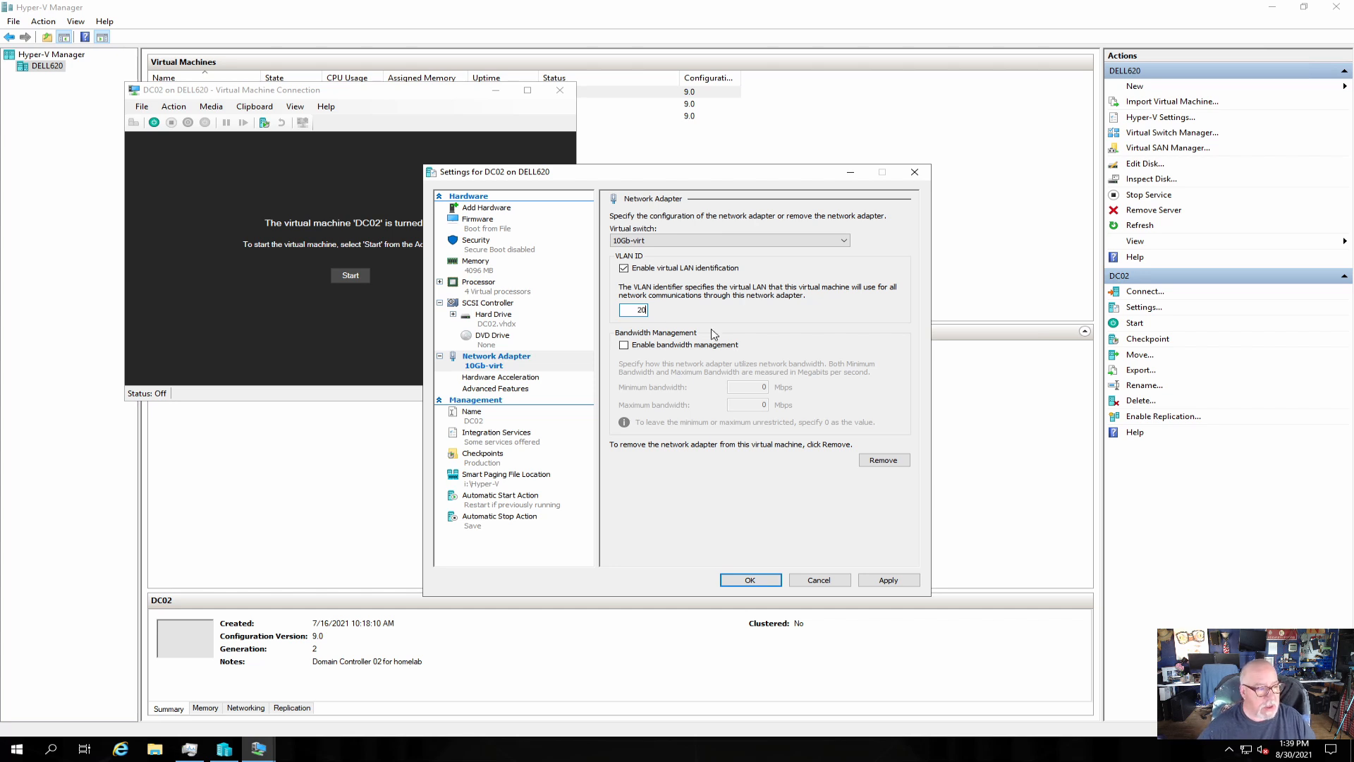
left_click(863, 579)
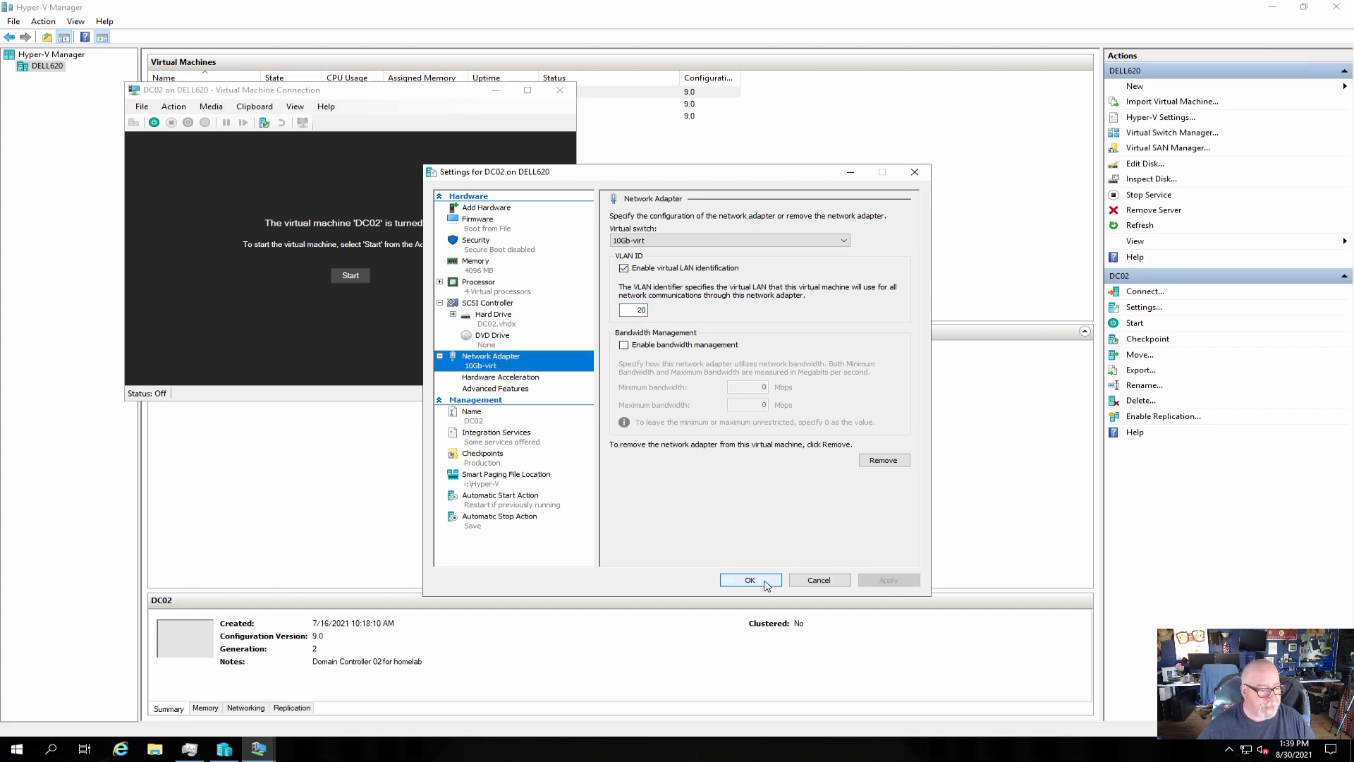
left_click(765, 582)
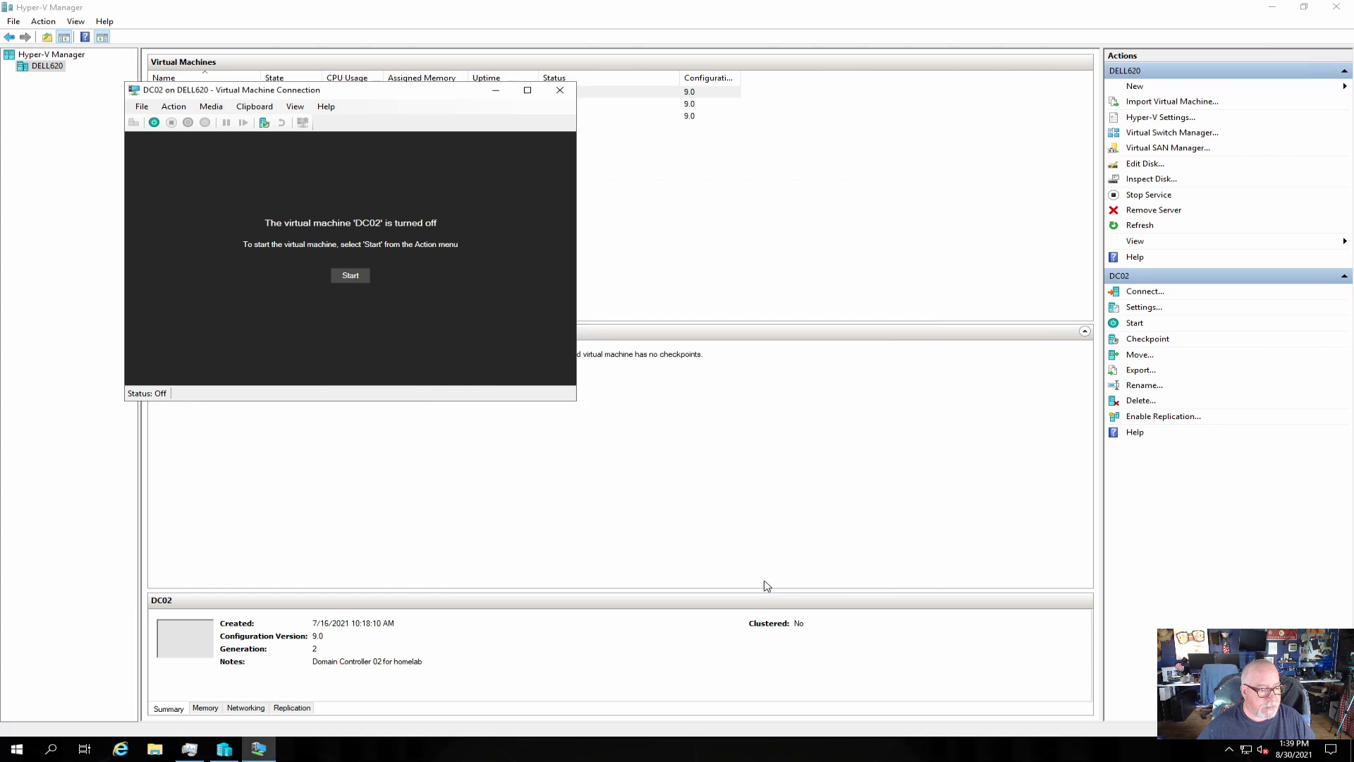
Boot DC02, sign in as Administrator, and allow discovery on the homelab.local network.
left_click(155, 123)
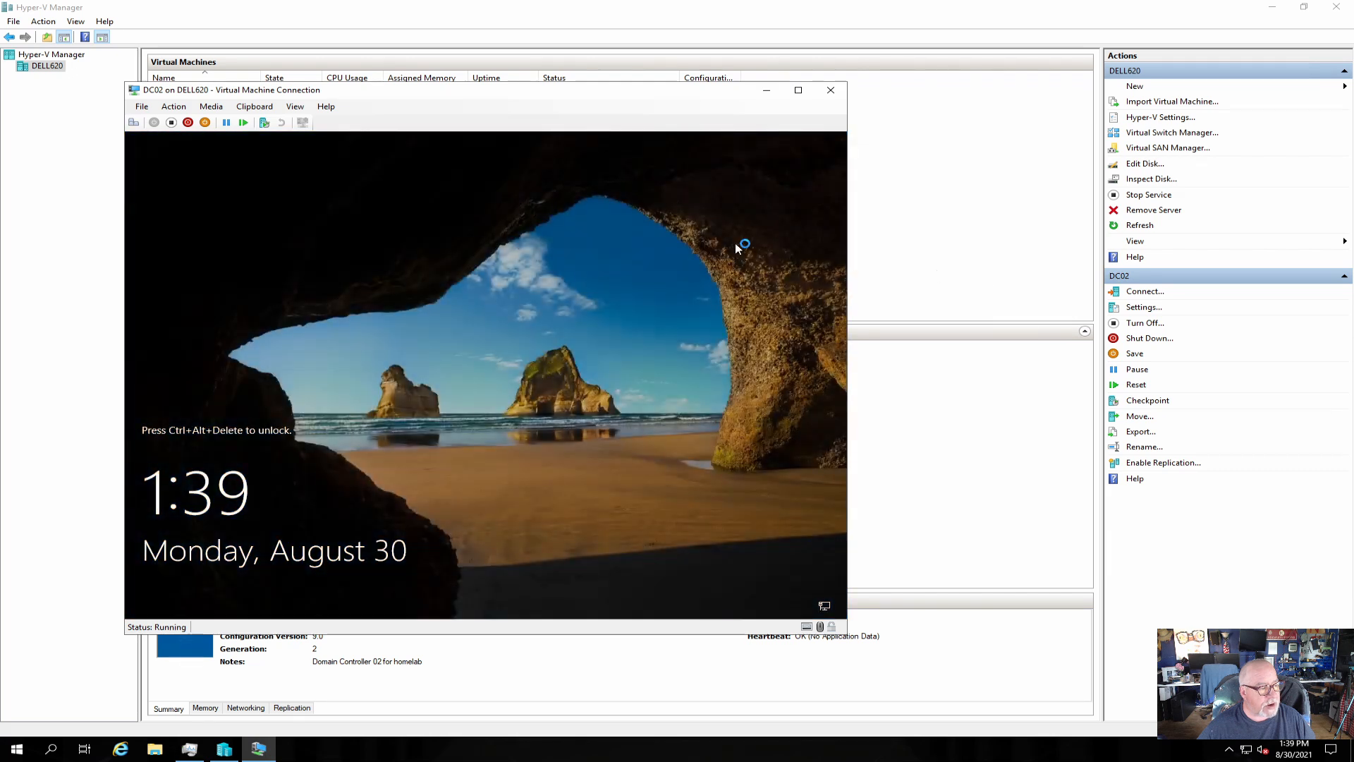
left_click(135, 124)
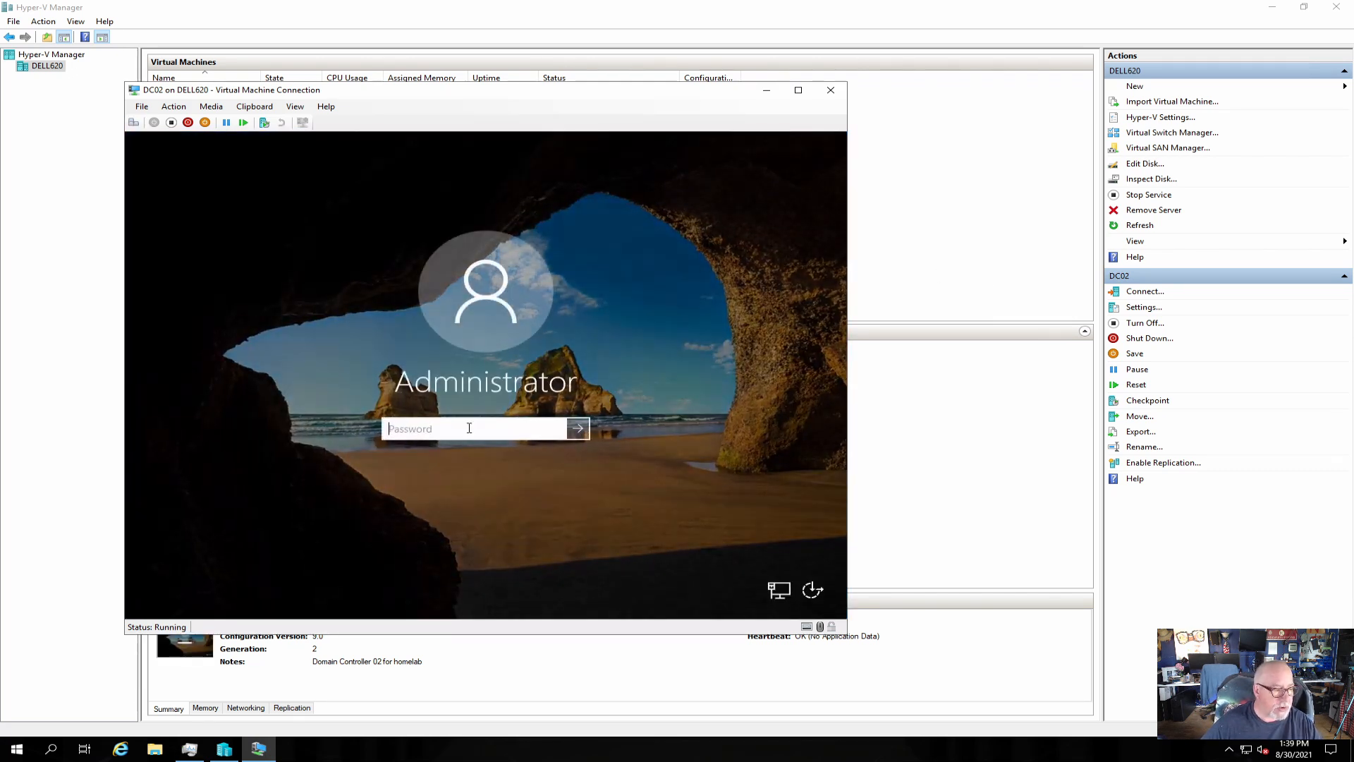
type("••")
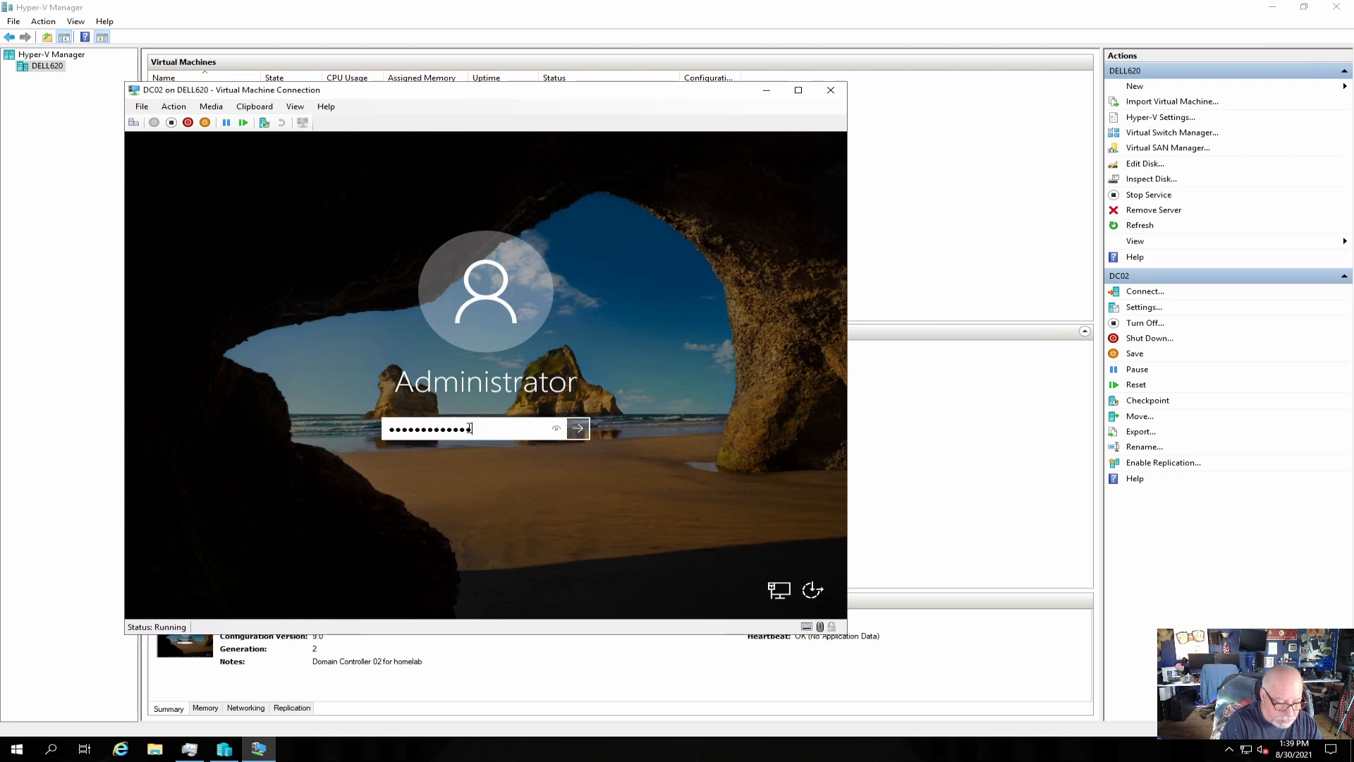
key("Return")
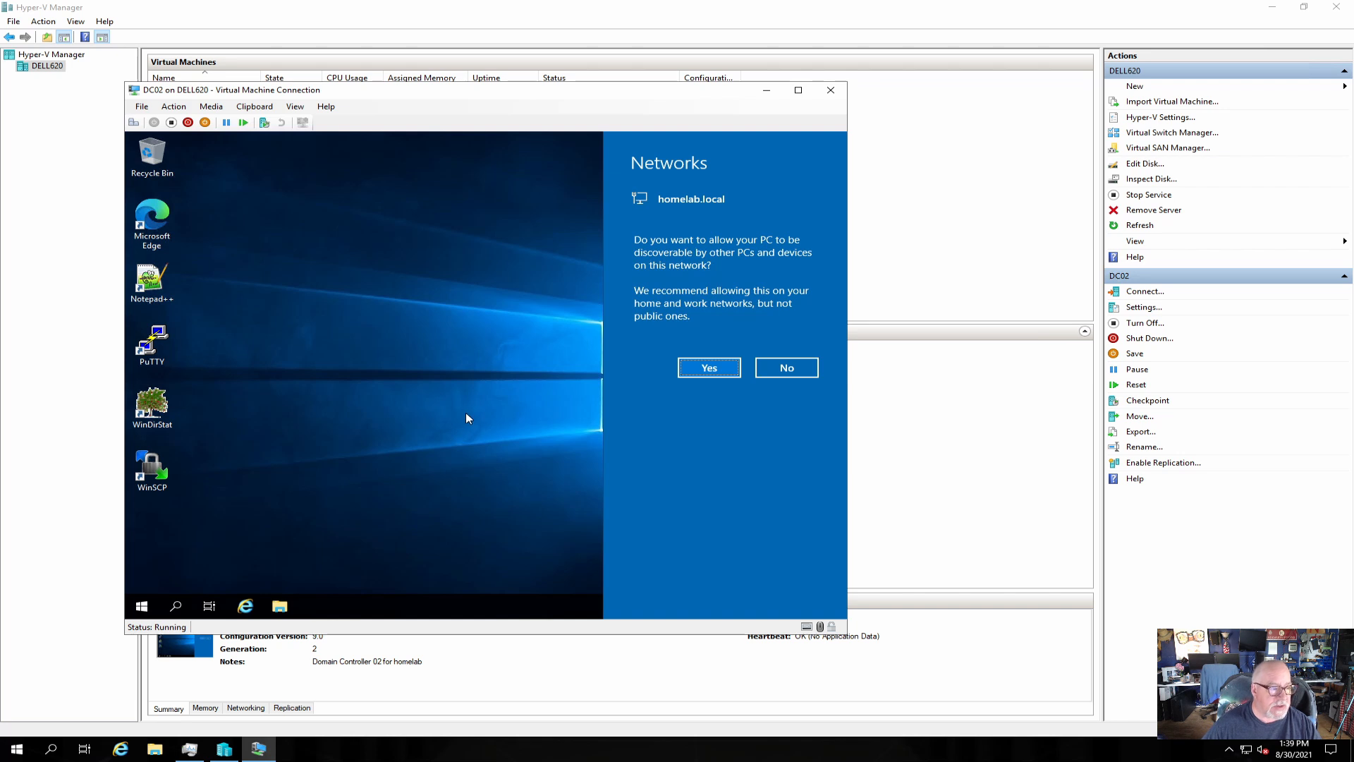
left_click(710, 368)
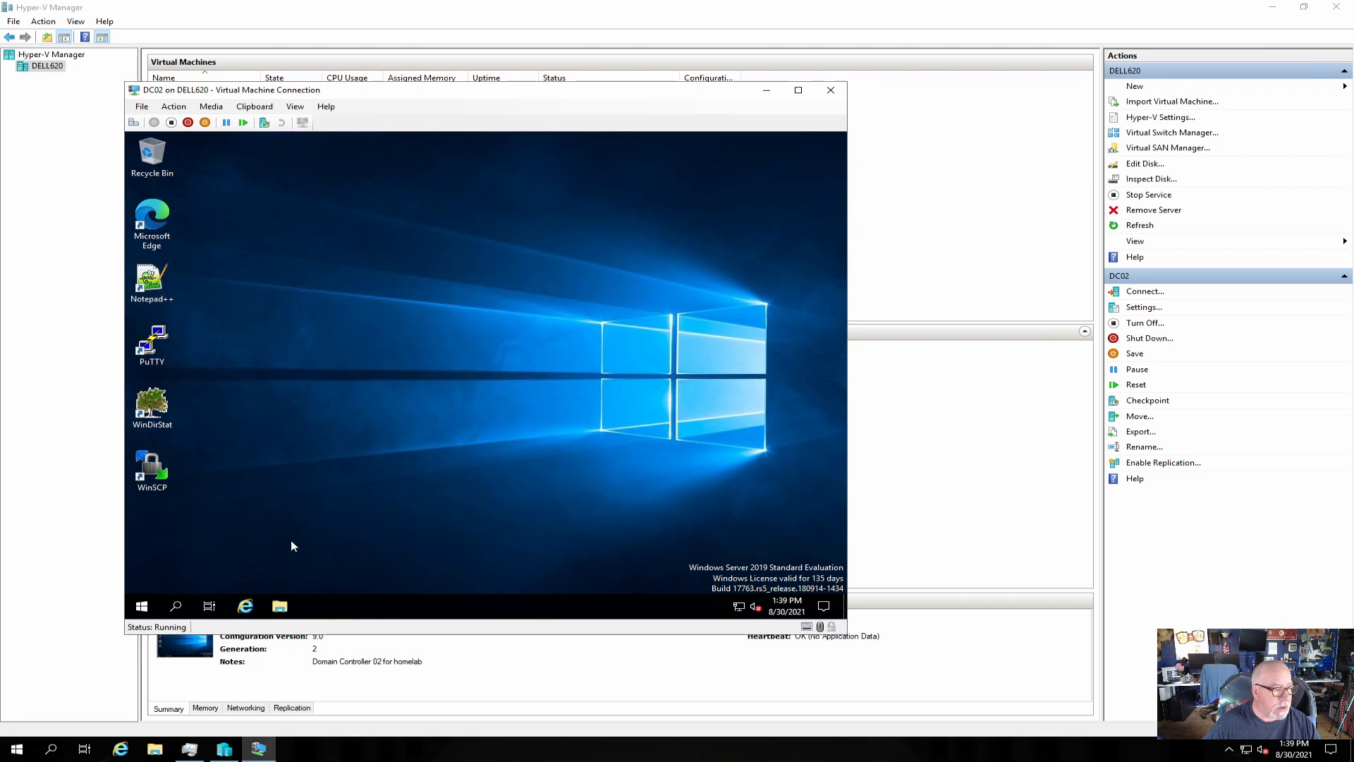
right_click(143, 610)
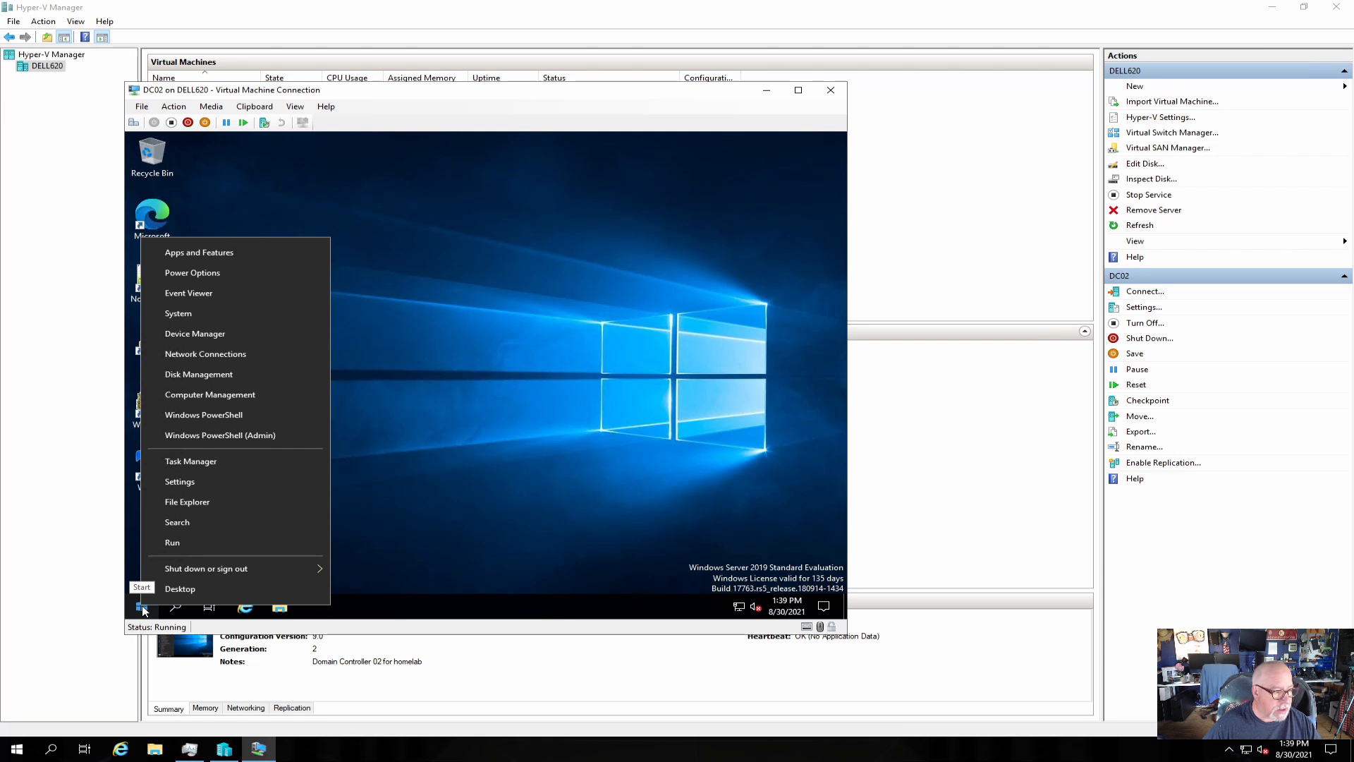
left_click(146, 609)
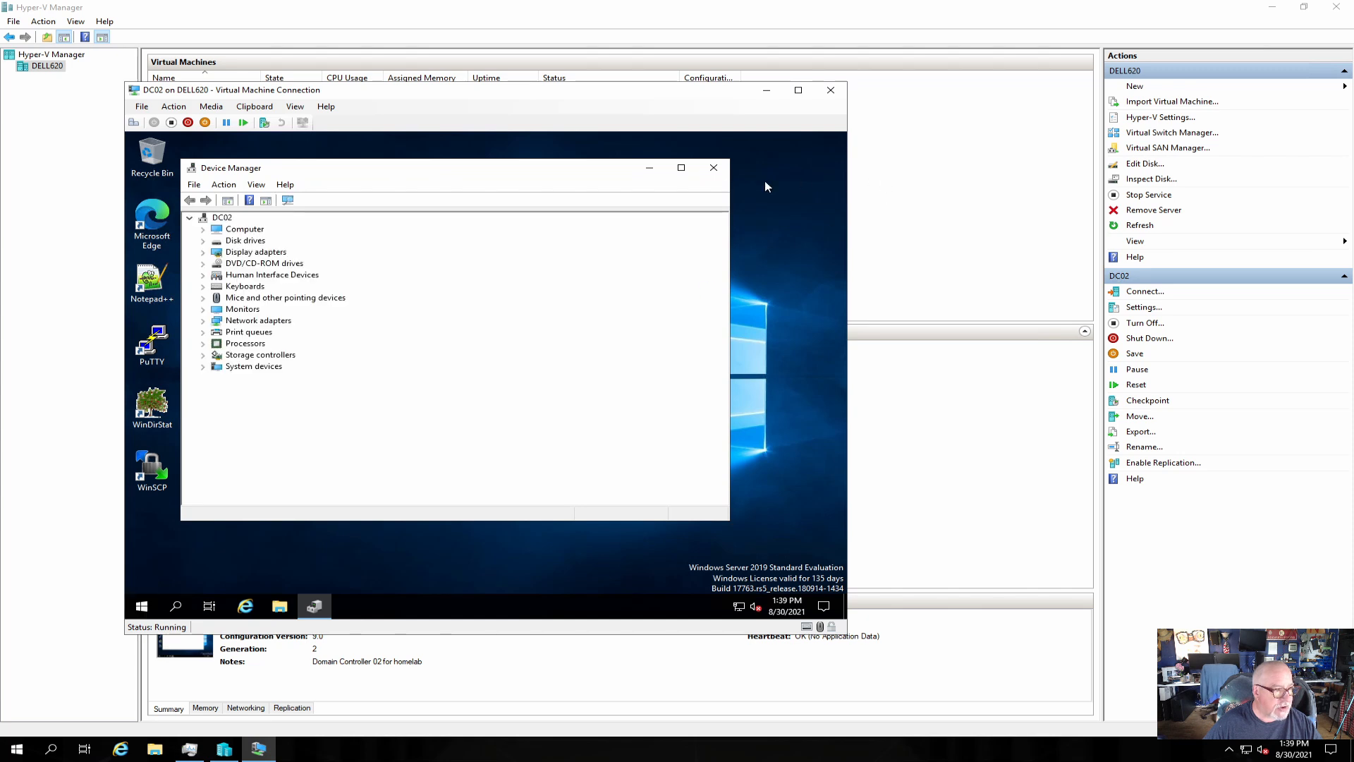
left_click(714, 167)
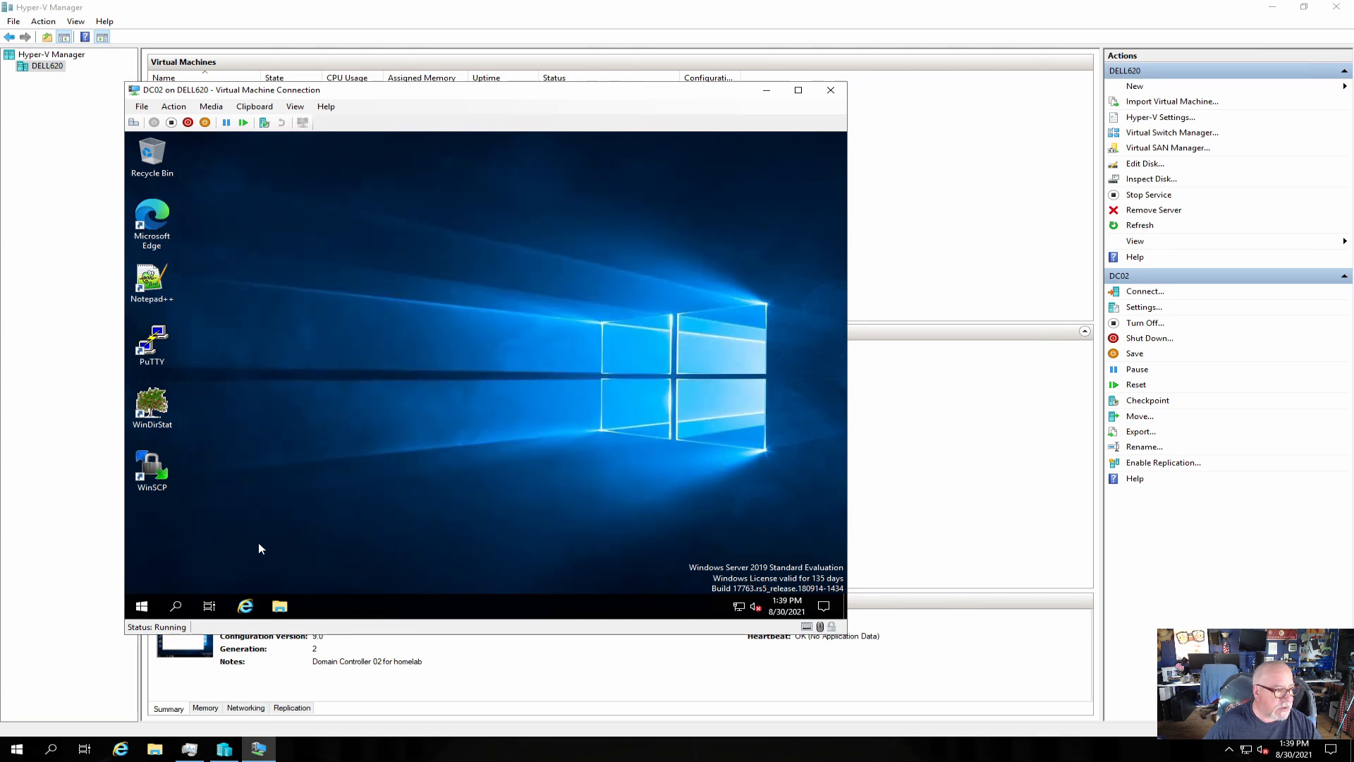
right_click(155, 608)
left_click(240, 437)
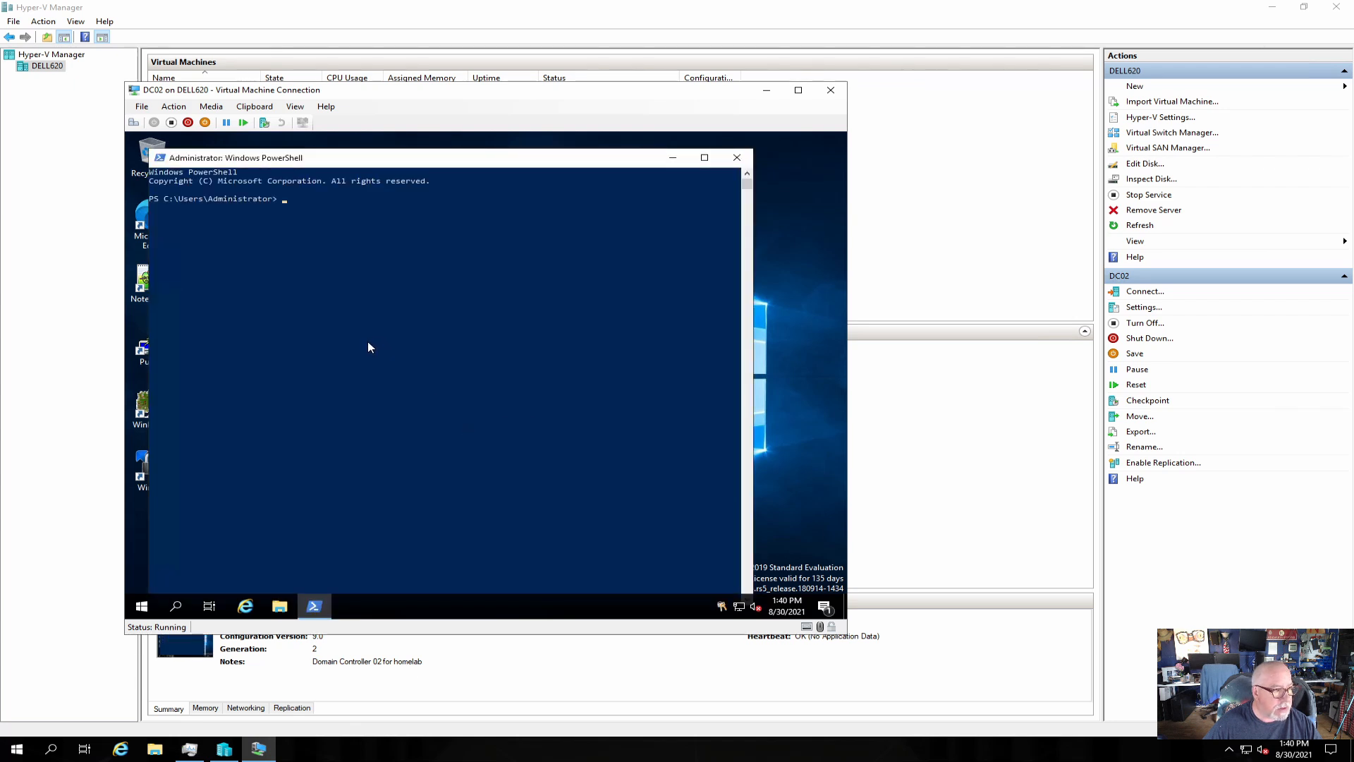
left_click(367, 341)
key("Escape")
type("ping 192.")
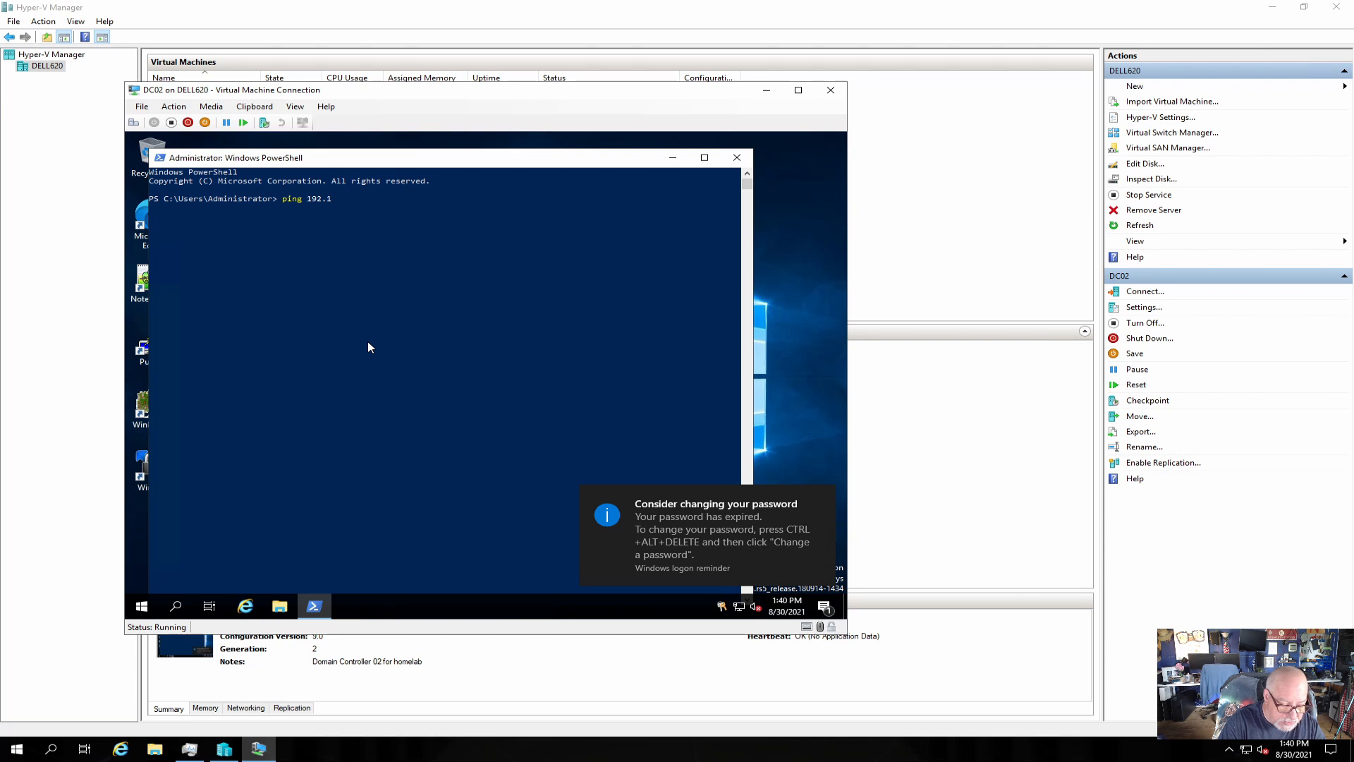
type("168.202")
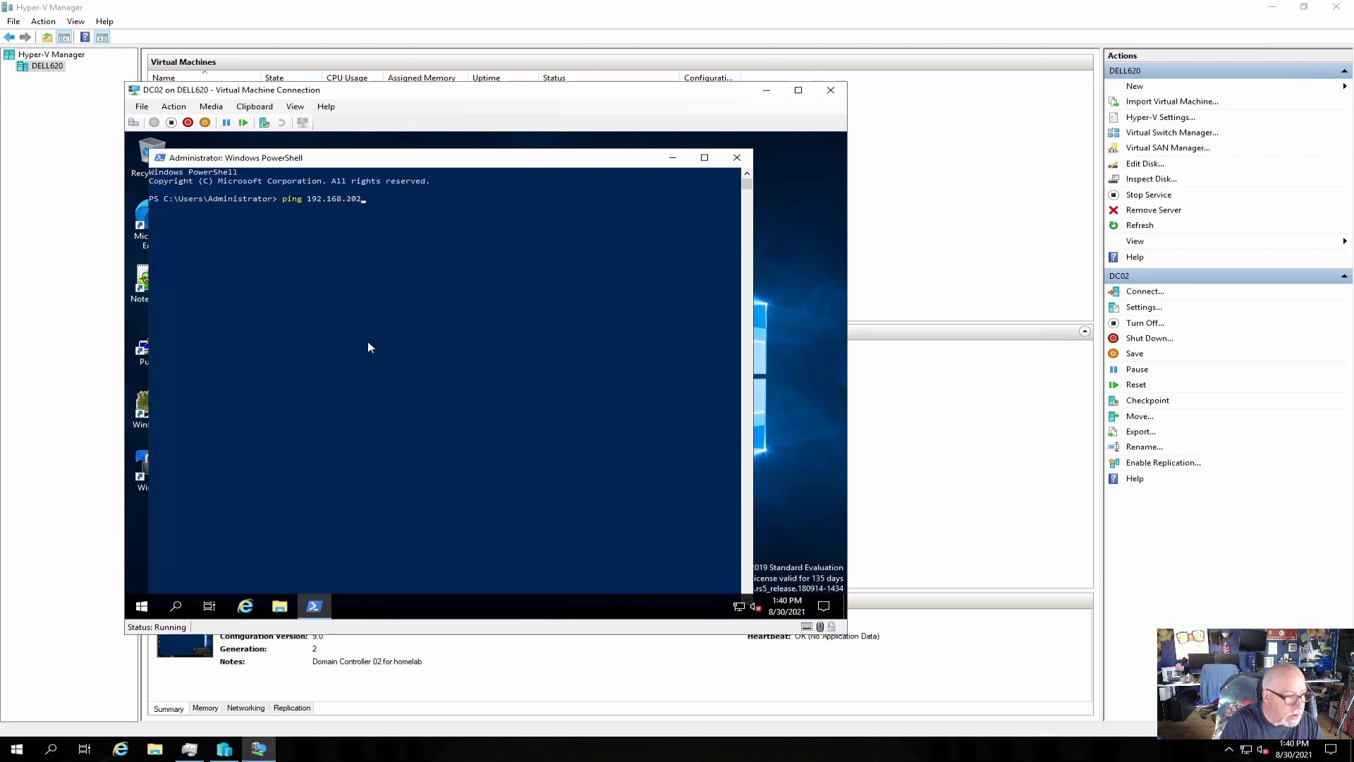
key("BackSpace")
key("BackSpace")
type("0.2")
key("Return")
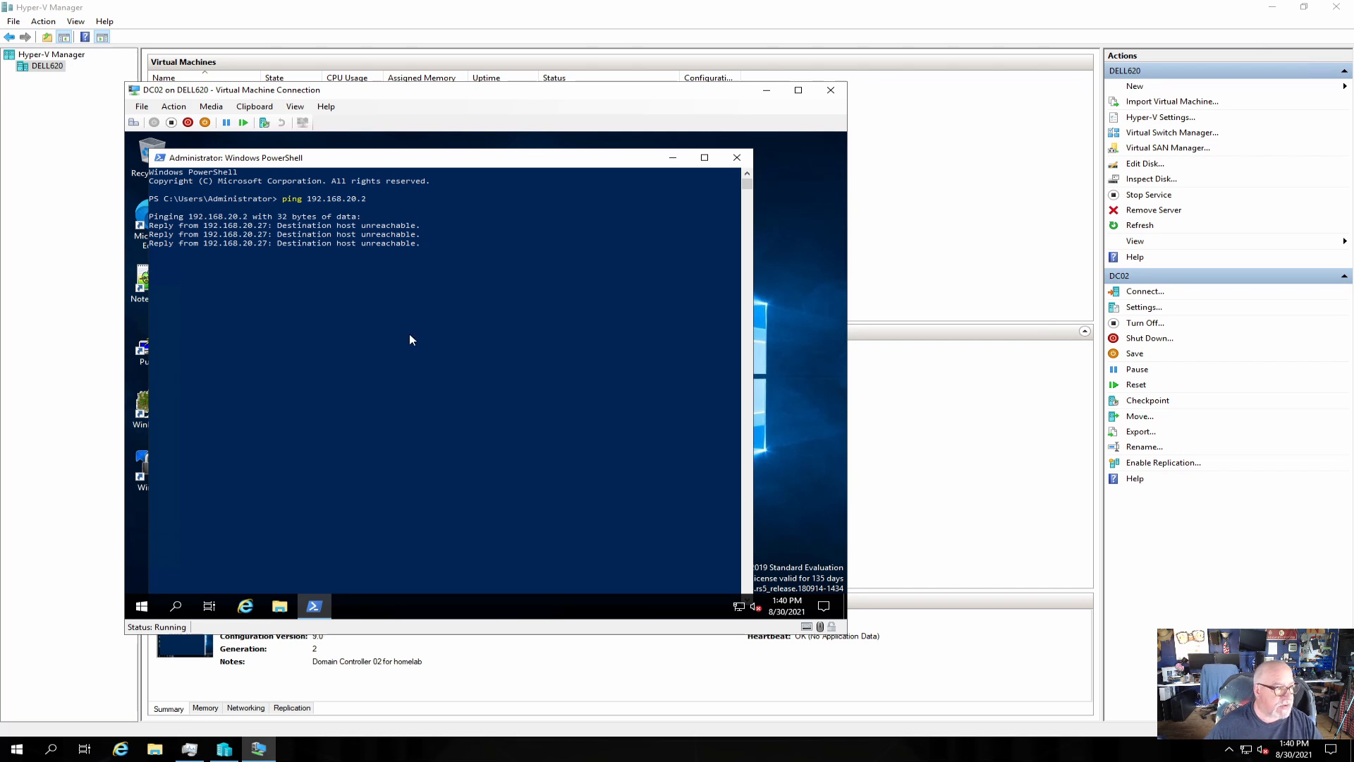
left_click(737, 158)
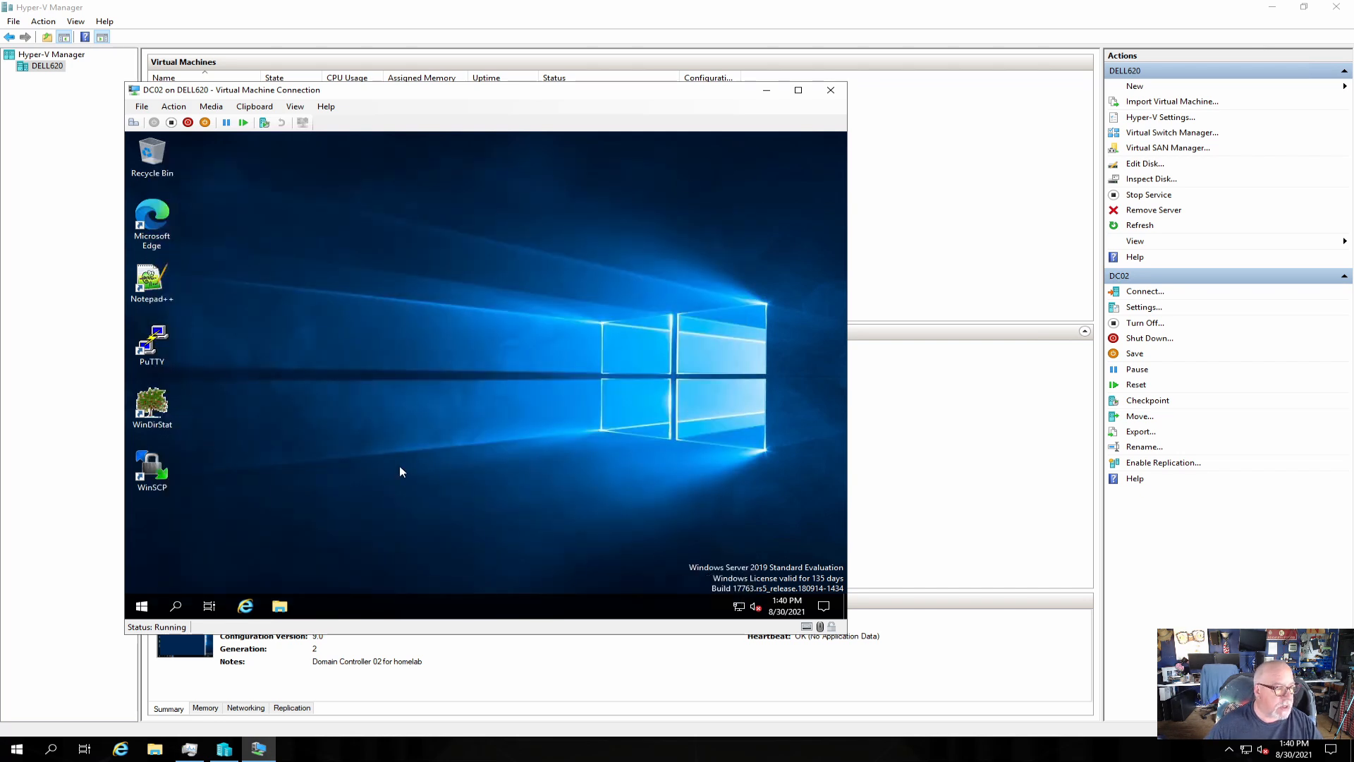
Launch Server Manager, view Local Server, and open the DHCP-assigned Ethernet adapter's connections.
left_click(143, 608)
left_click(393, 275)
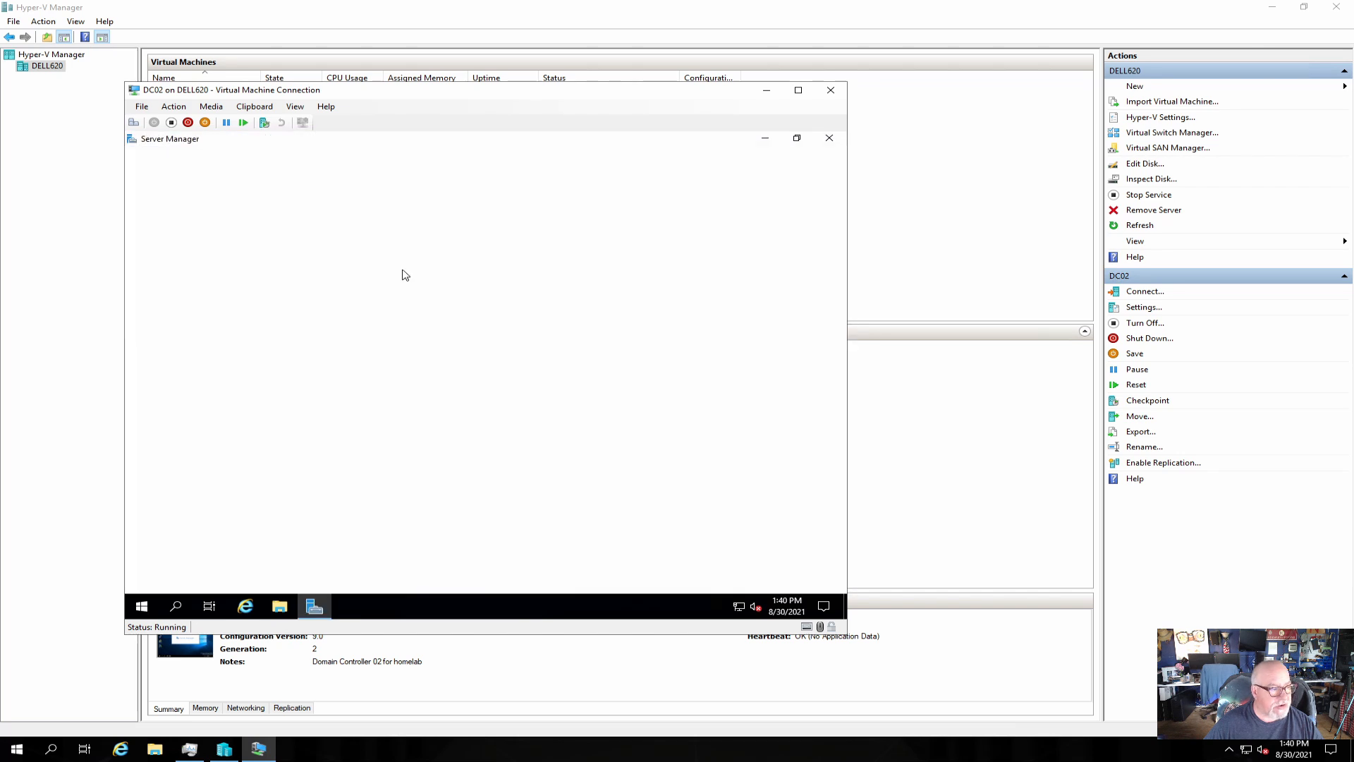
left_click(176, 224)
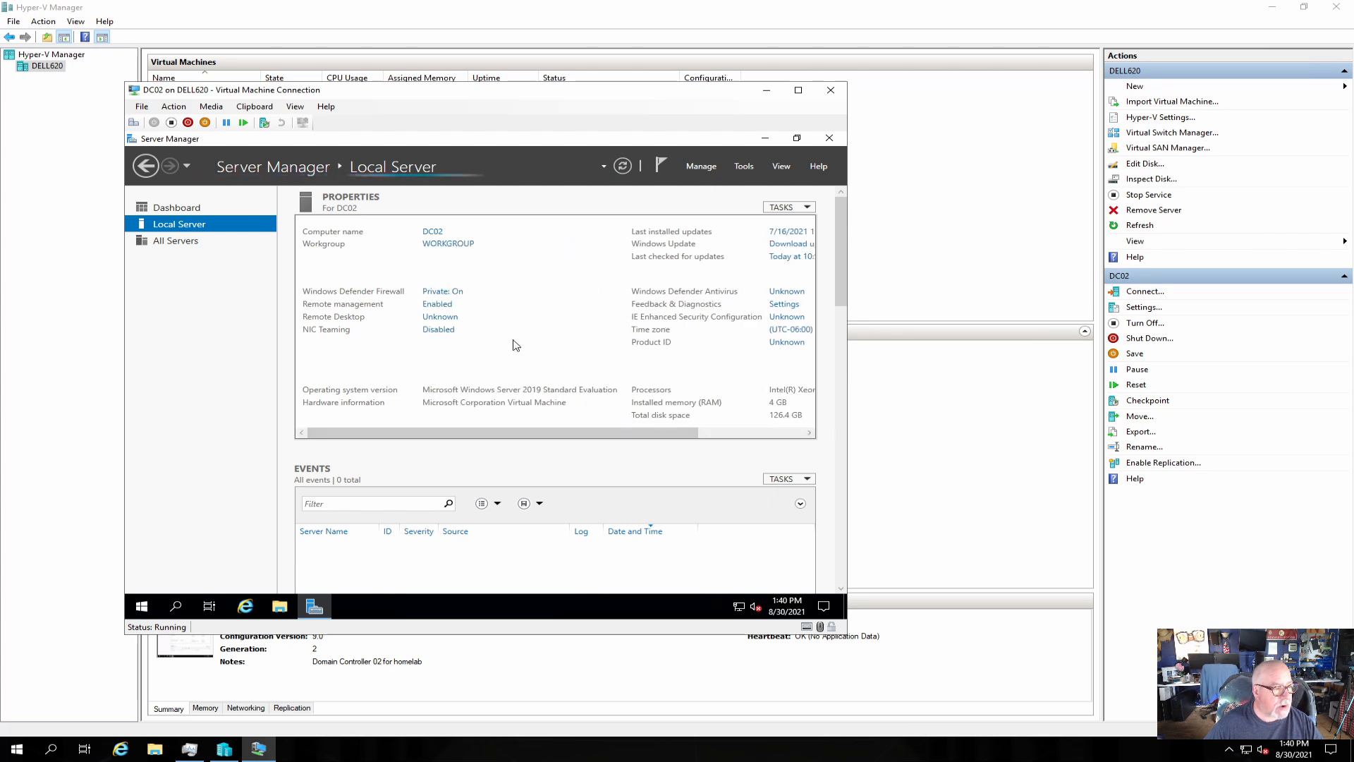
left_click(444, 345)
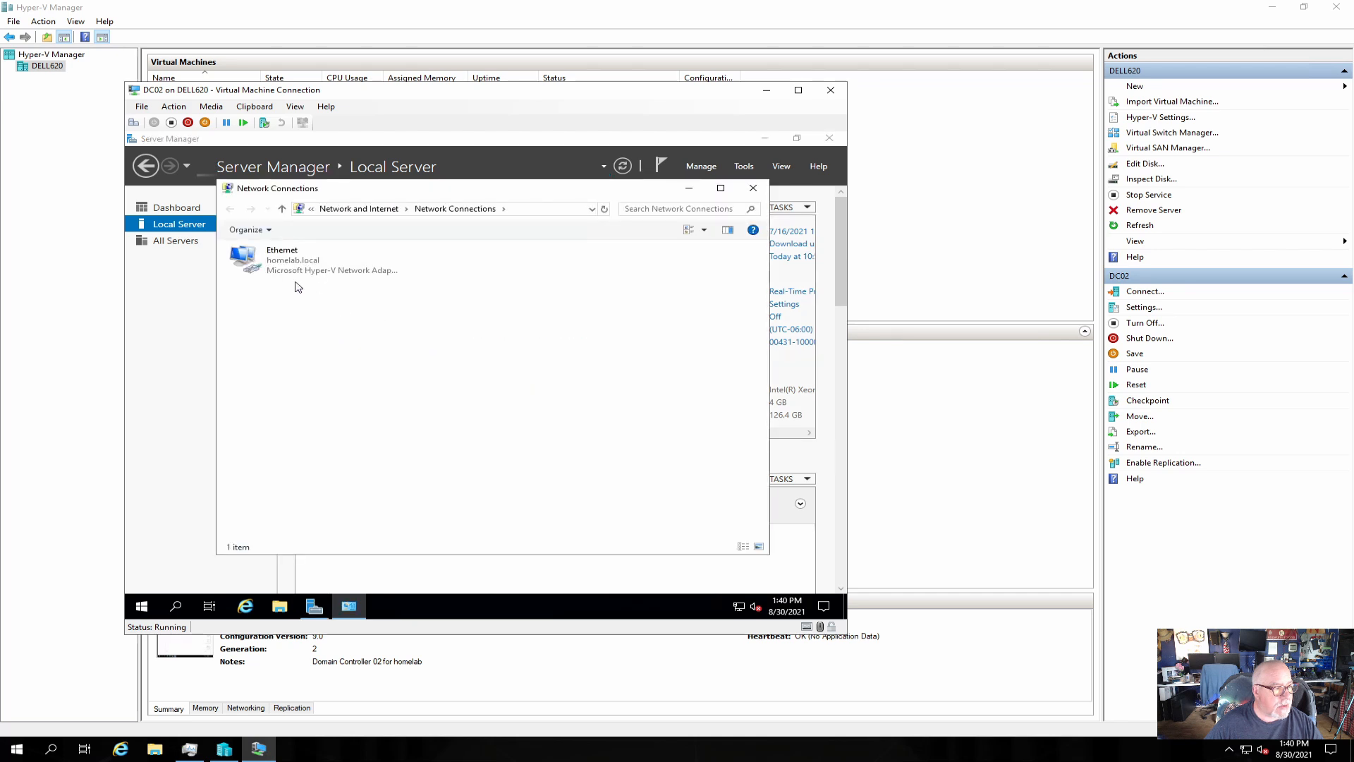
Set static IPv4 192.168.20.2, mask 255.255.255.0, gateway 192.168.20.254, DNS 192.168.20.1.
right_click(258, 269)
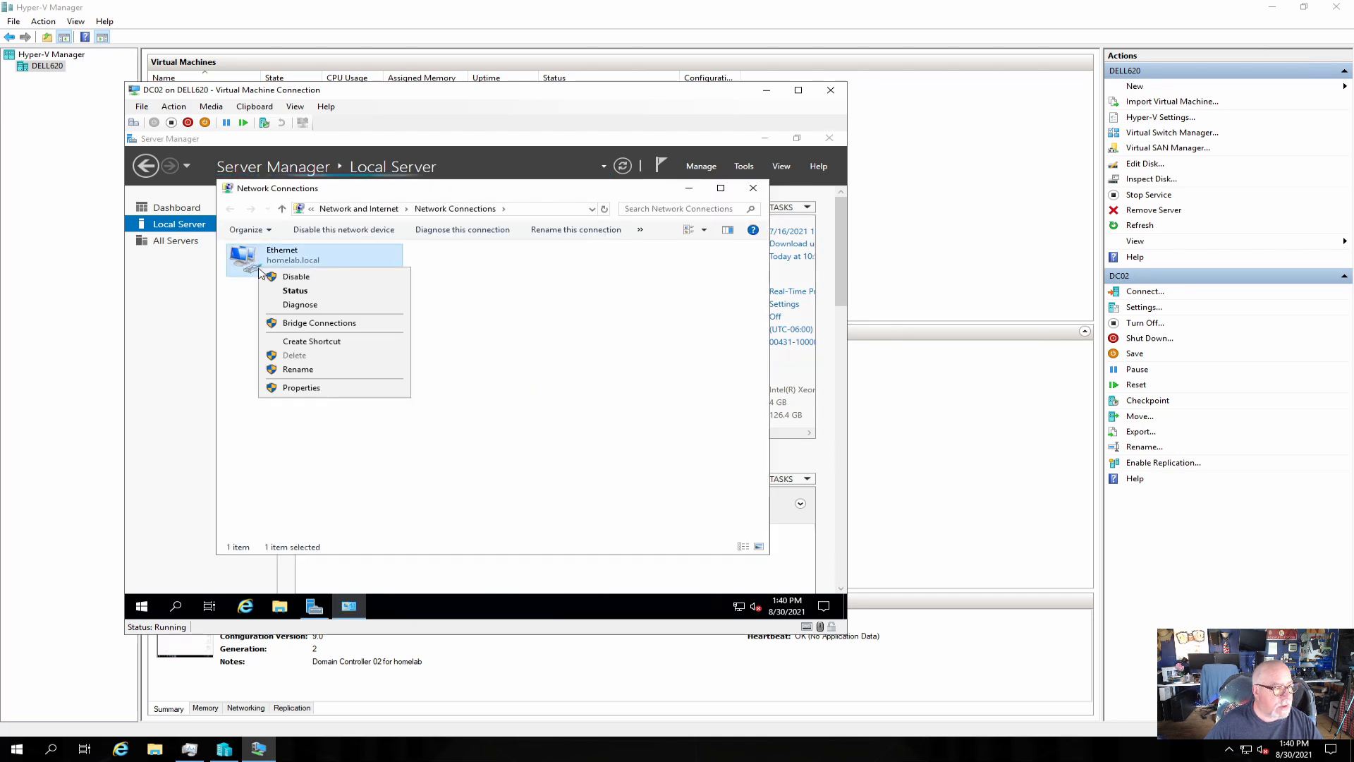
left_click(298, 387)
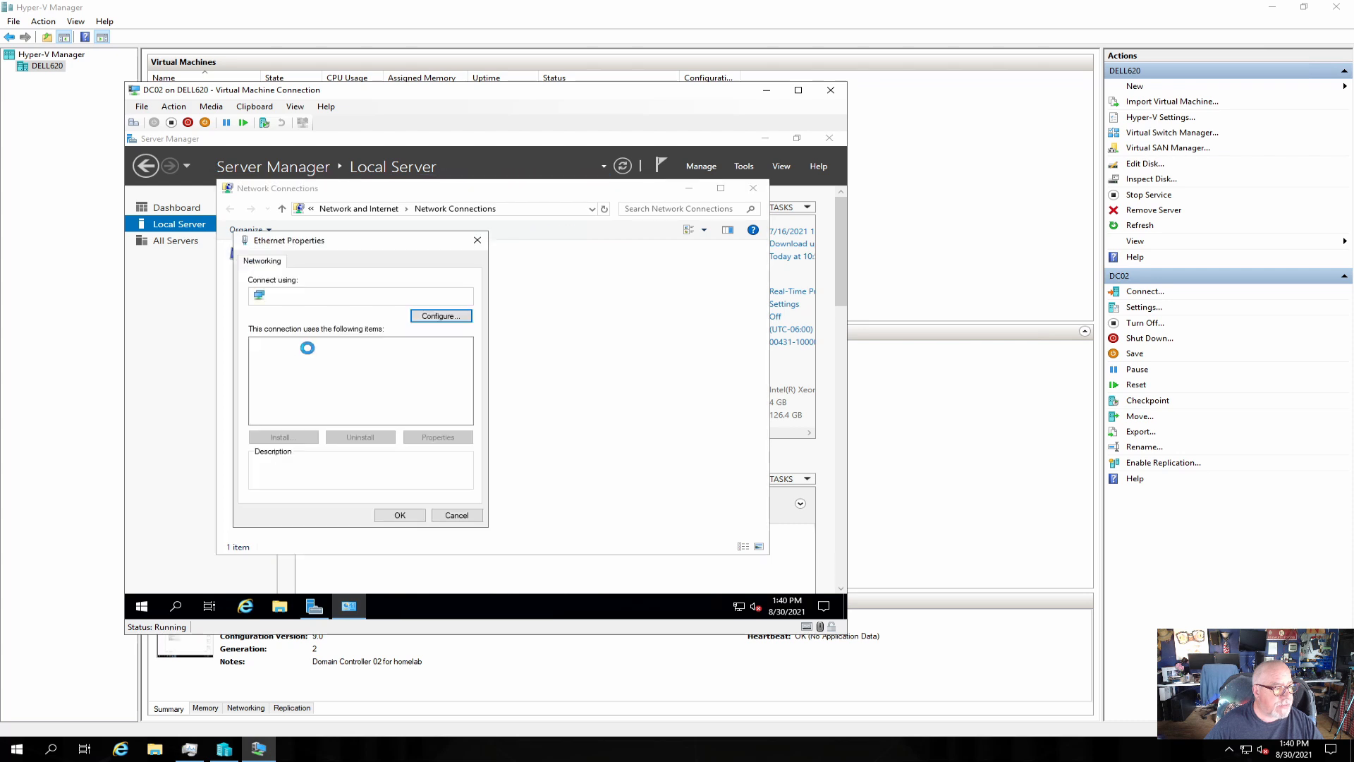
double_click(338, 378)
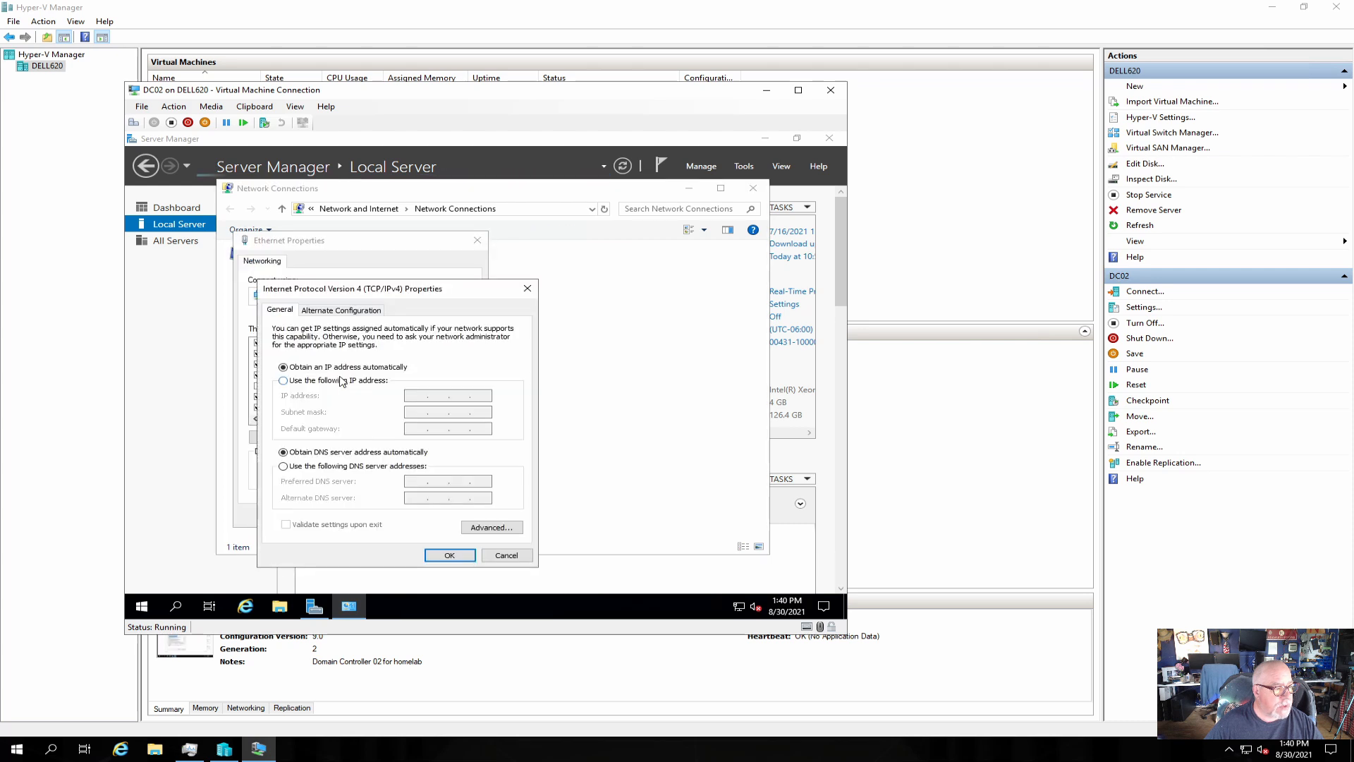
left_click(341, 381)
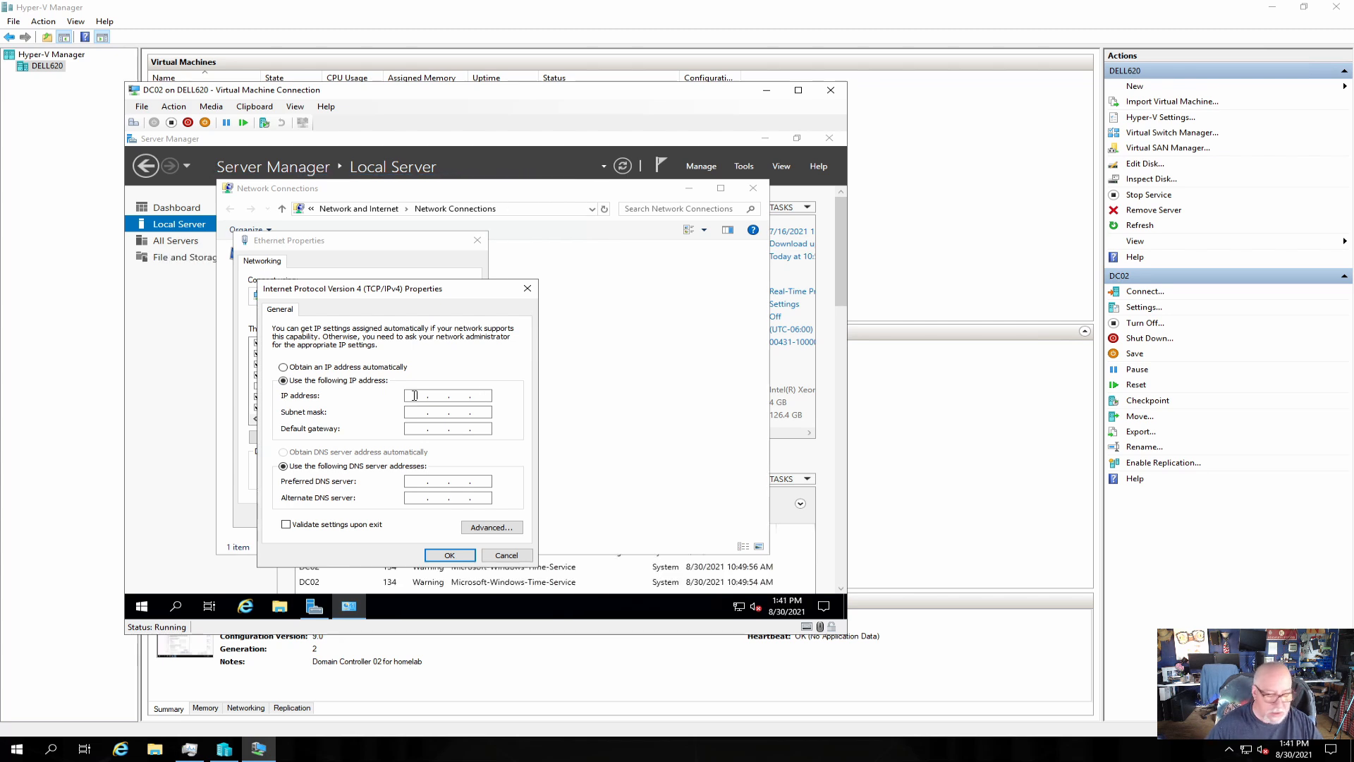
type("92 . 1")
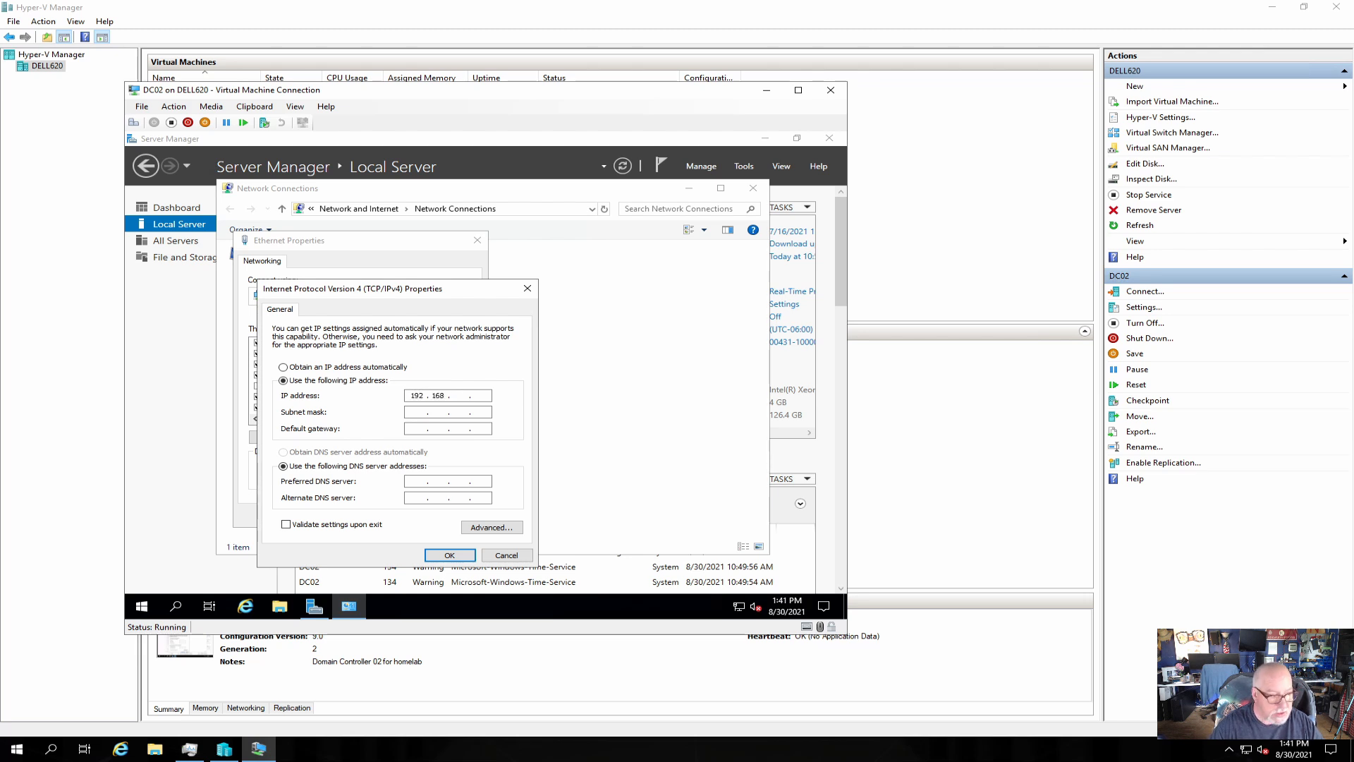
type("68 . 20 . 2")
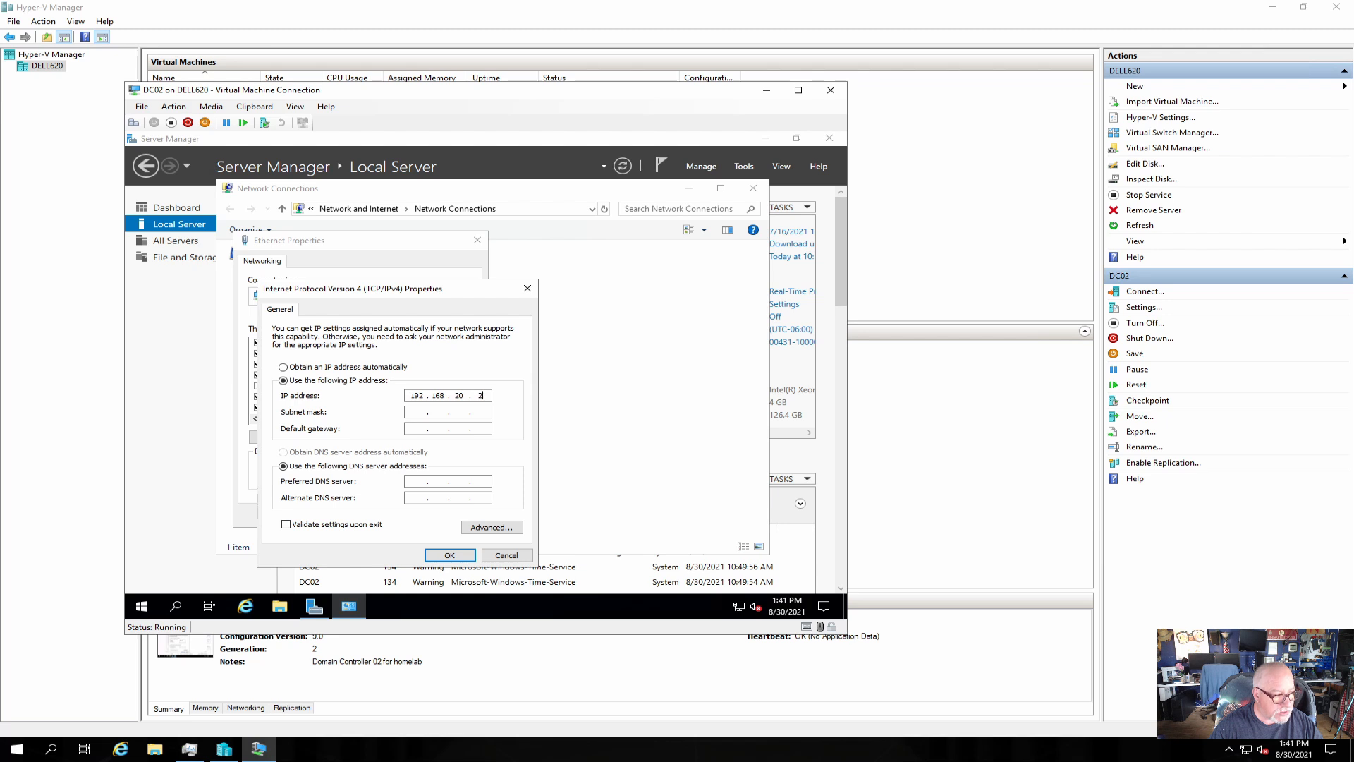
key("Tab")
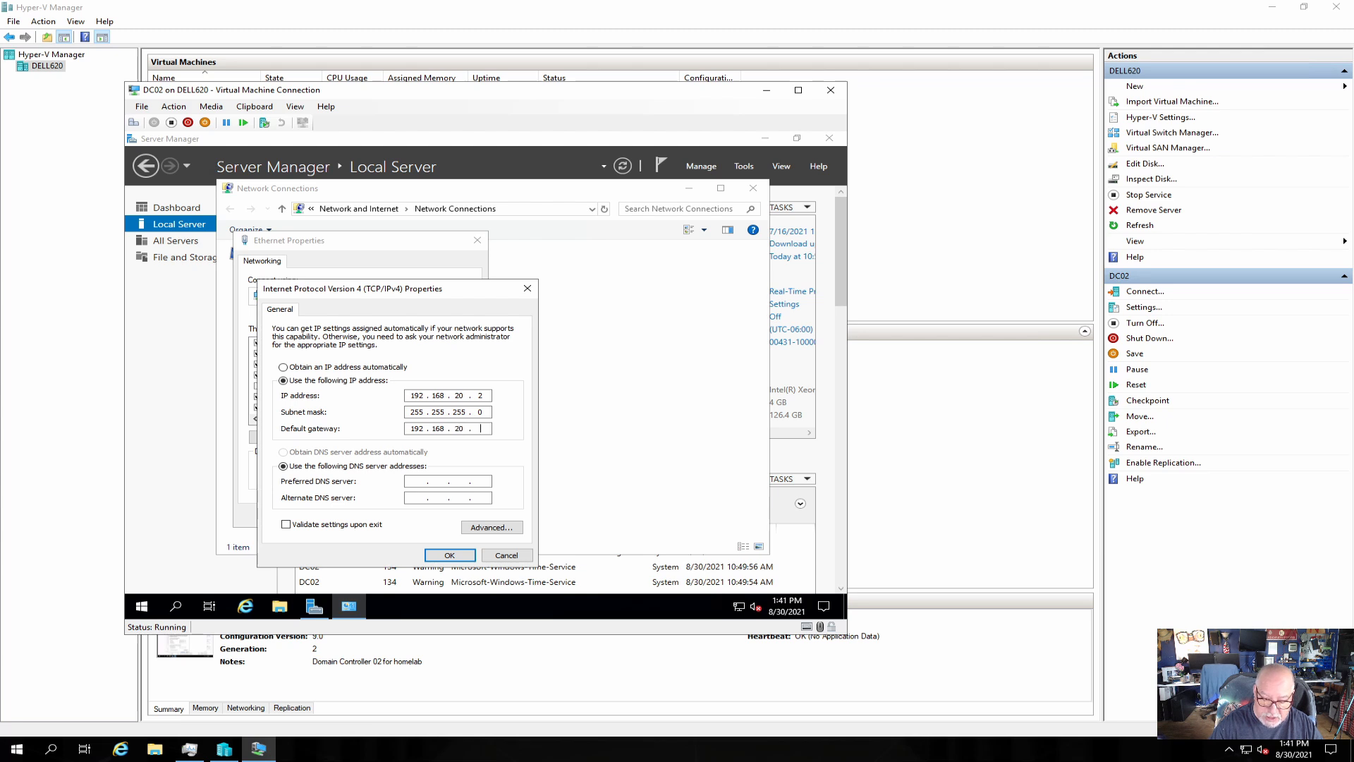
type("4")
key("Tab")
key("Tab")
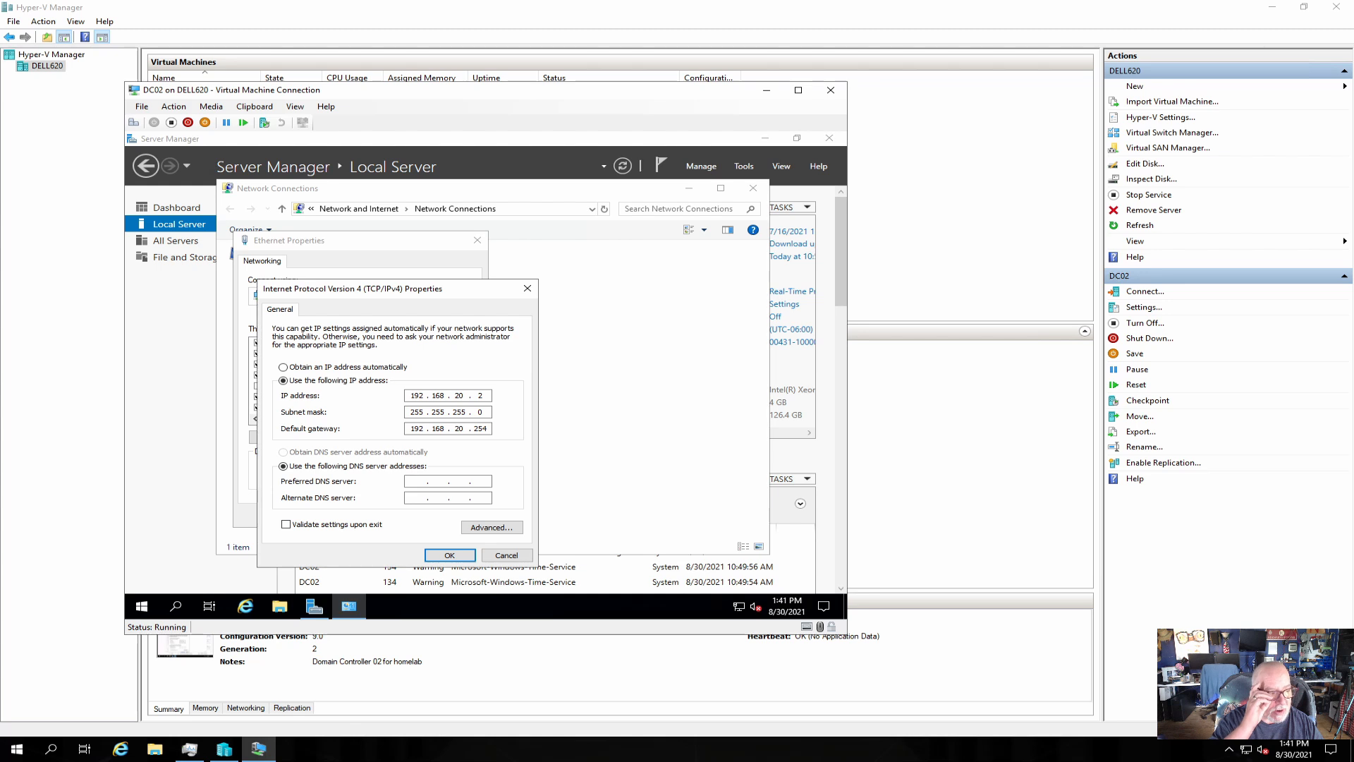
type("192 . 168 . ")
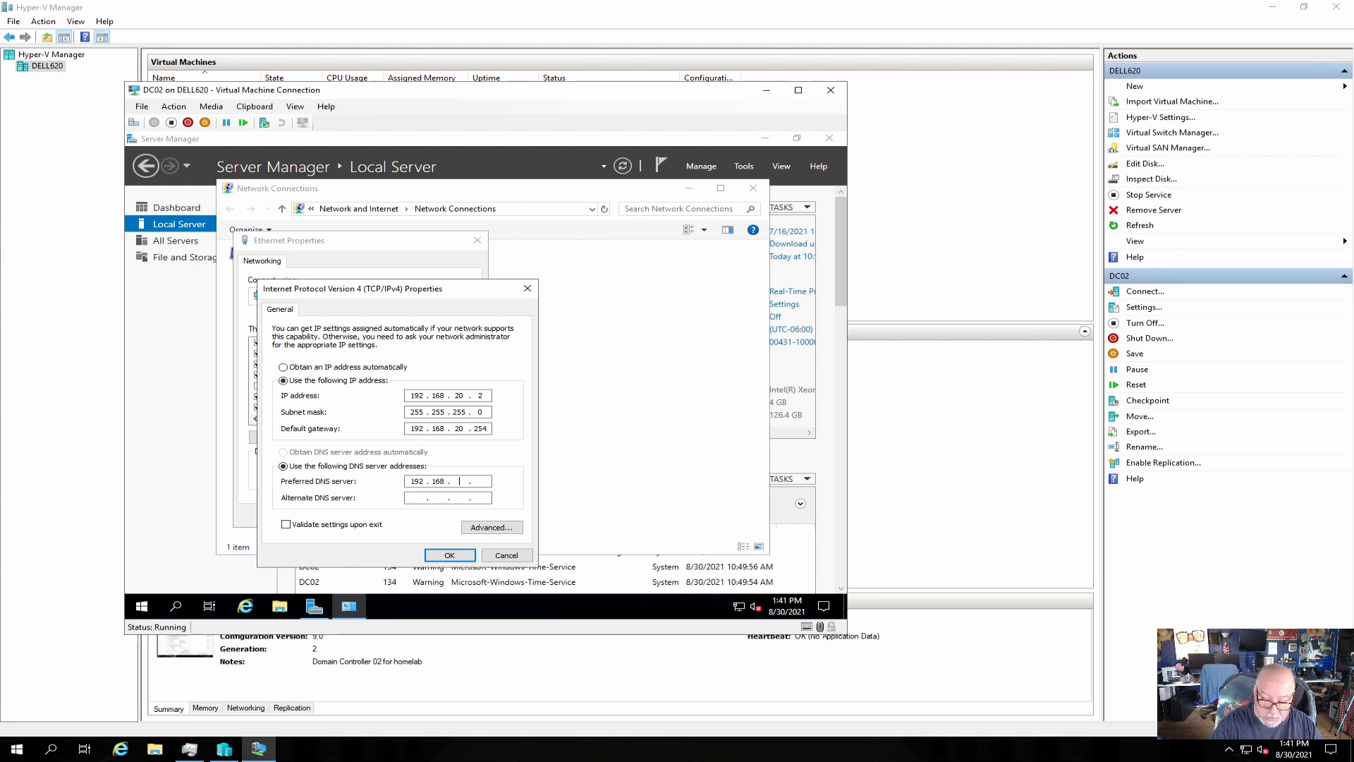
type("20 . 1")
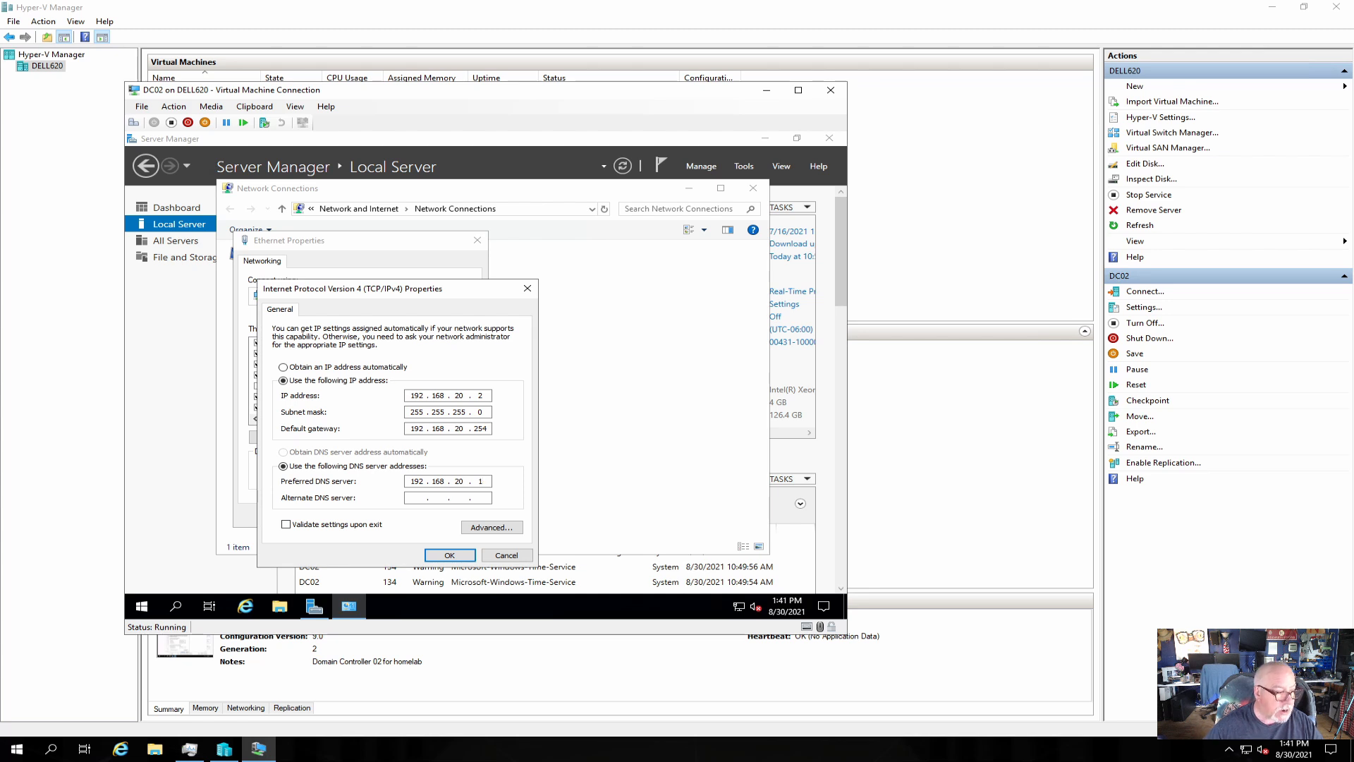
left_click(449, 554)
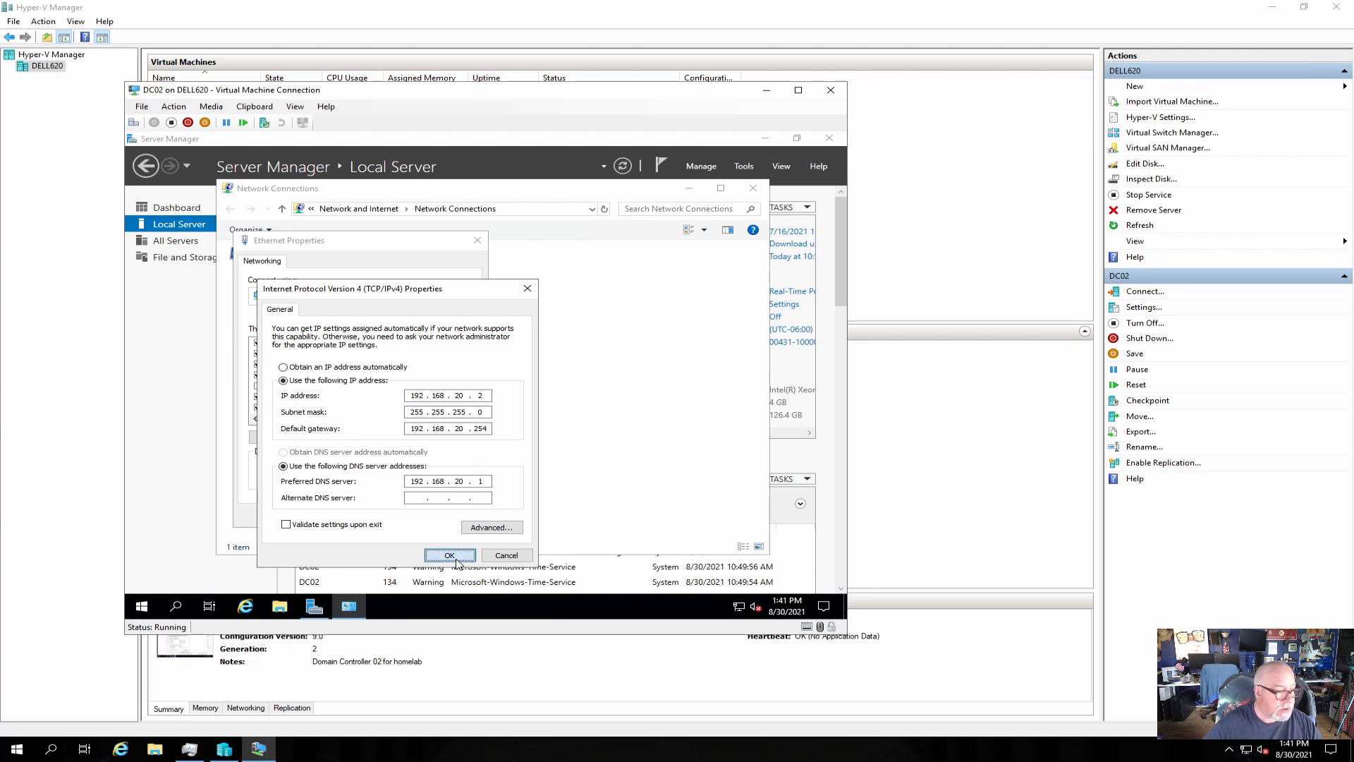
left_click(400, 515)
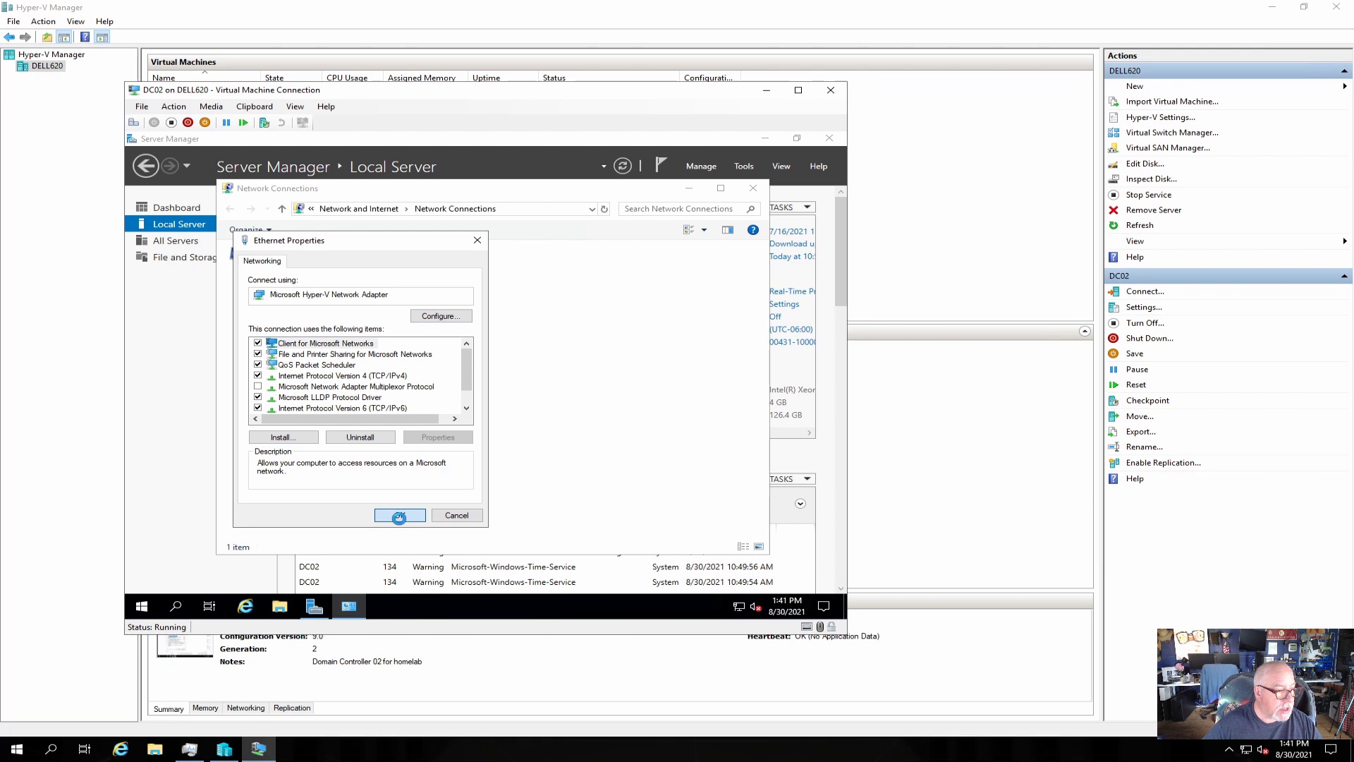
Close Network Connections, refresh Server Manager to show Ethernet 192.168.20.2, and test the browser.
left_click(753, 188)
left_click(623, 166)
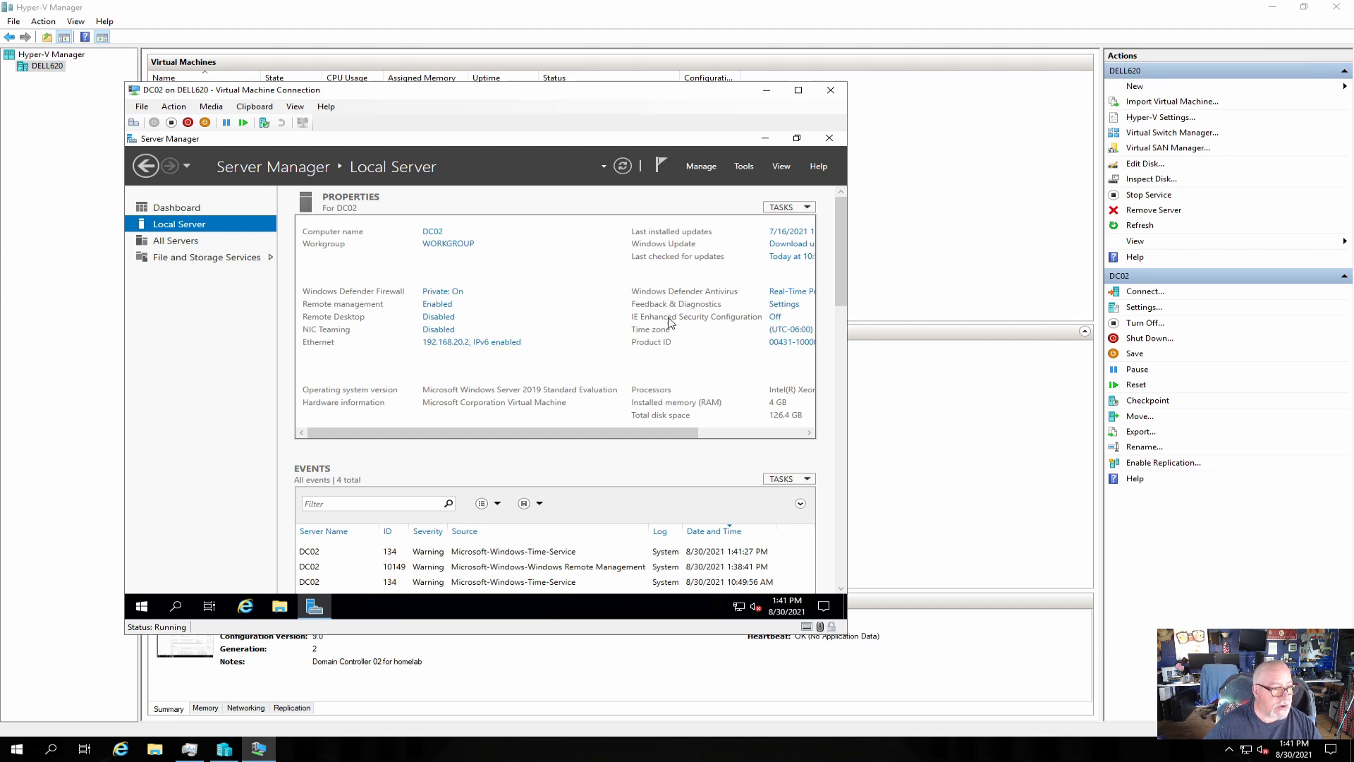
left_click(249, 609)
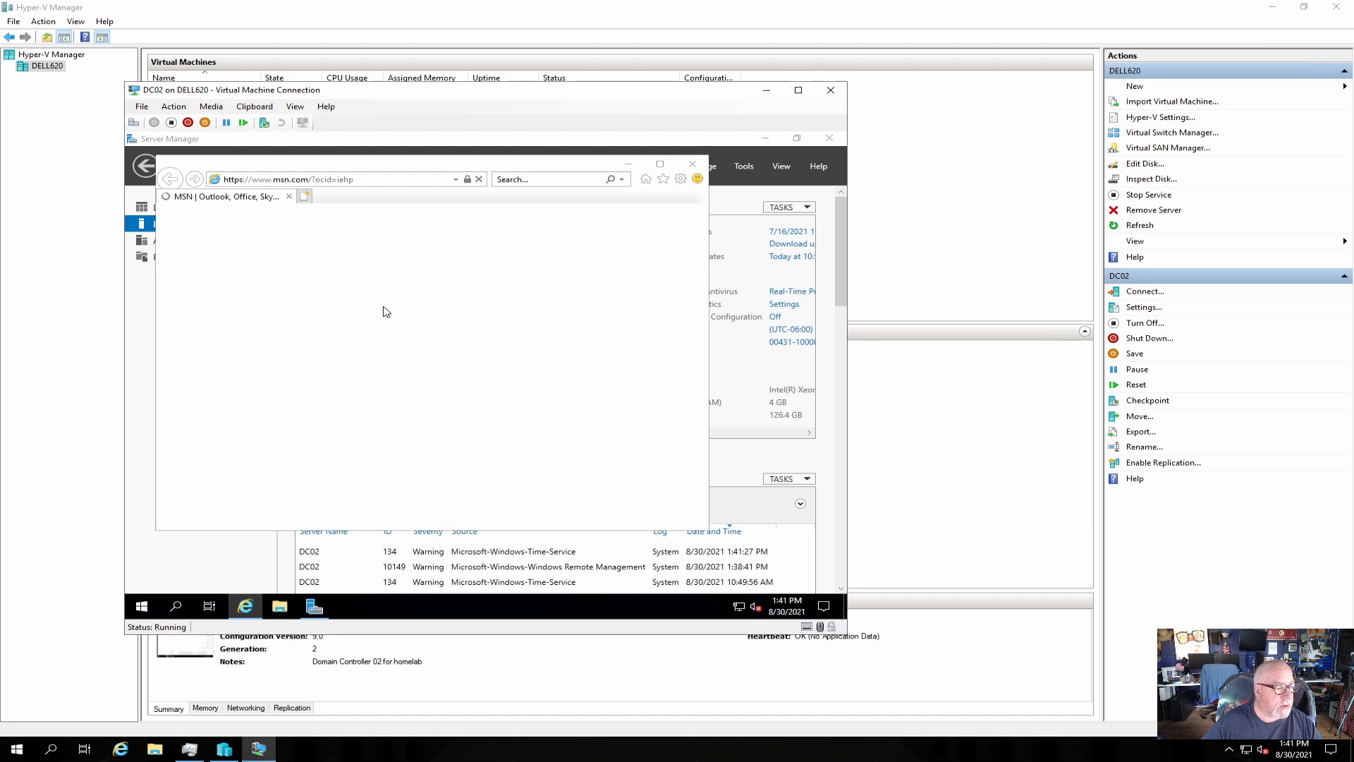
left_click(534, 444)
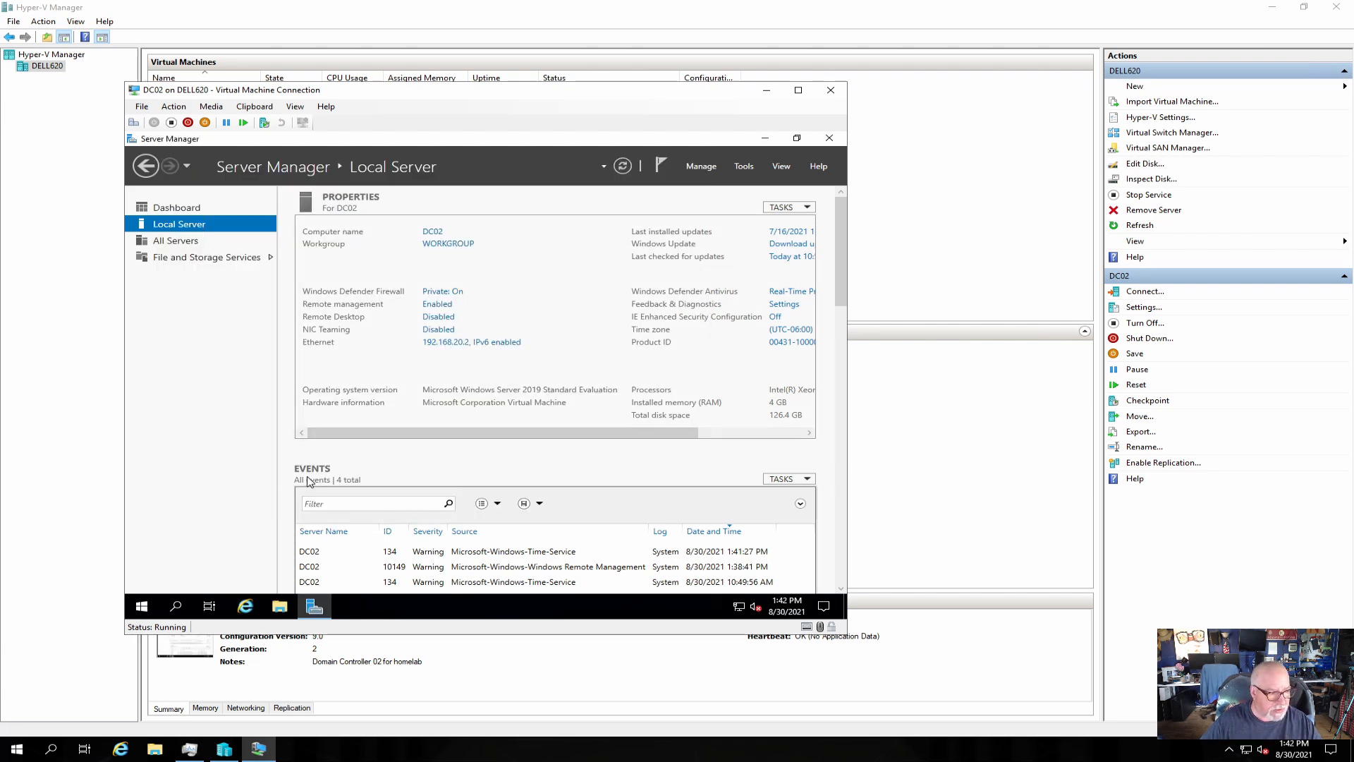
left_click(144, 611)
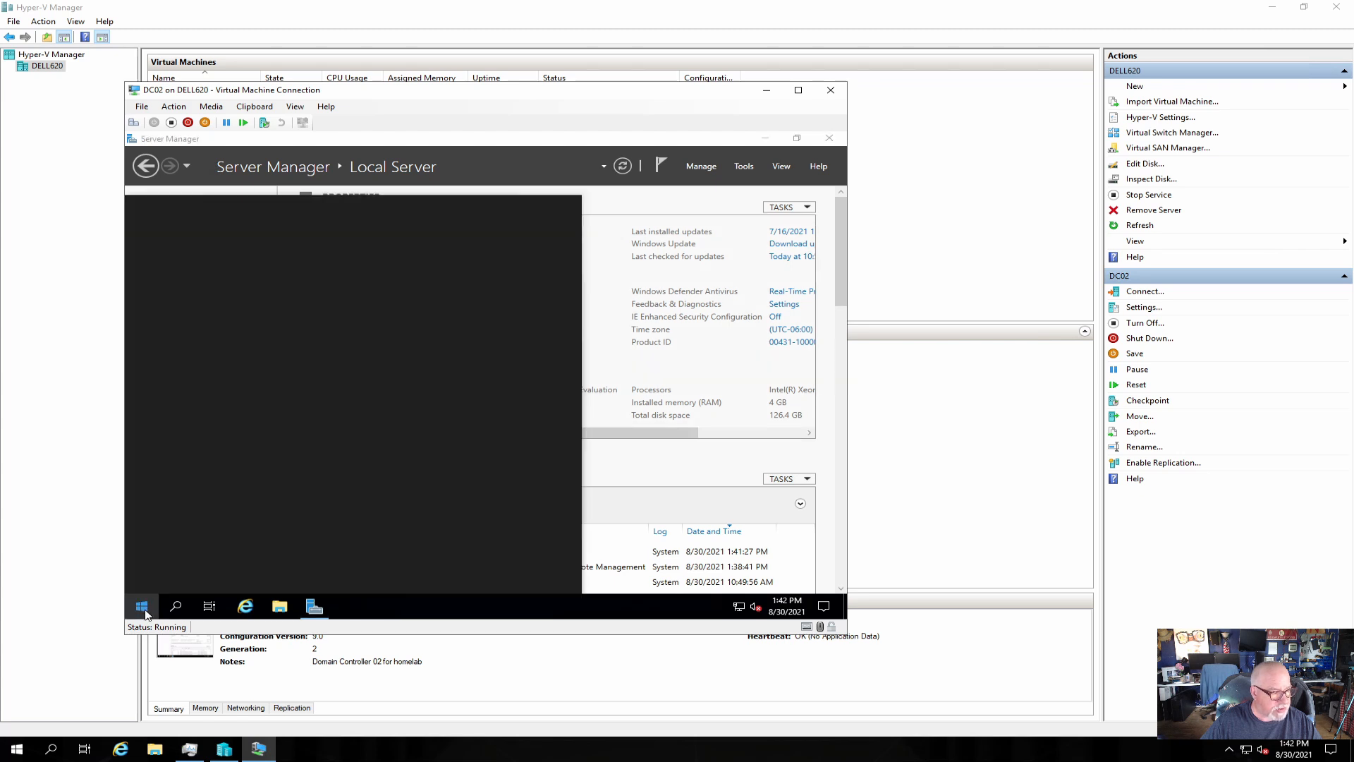
Restart DC02 from the power menu and sign back in with the Administrator password.
left_click(143, 579)
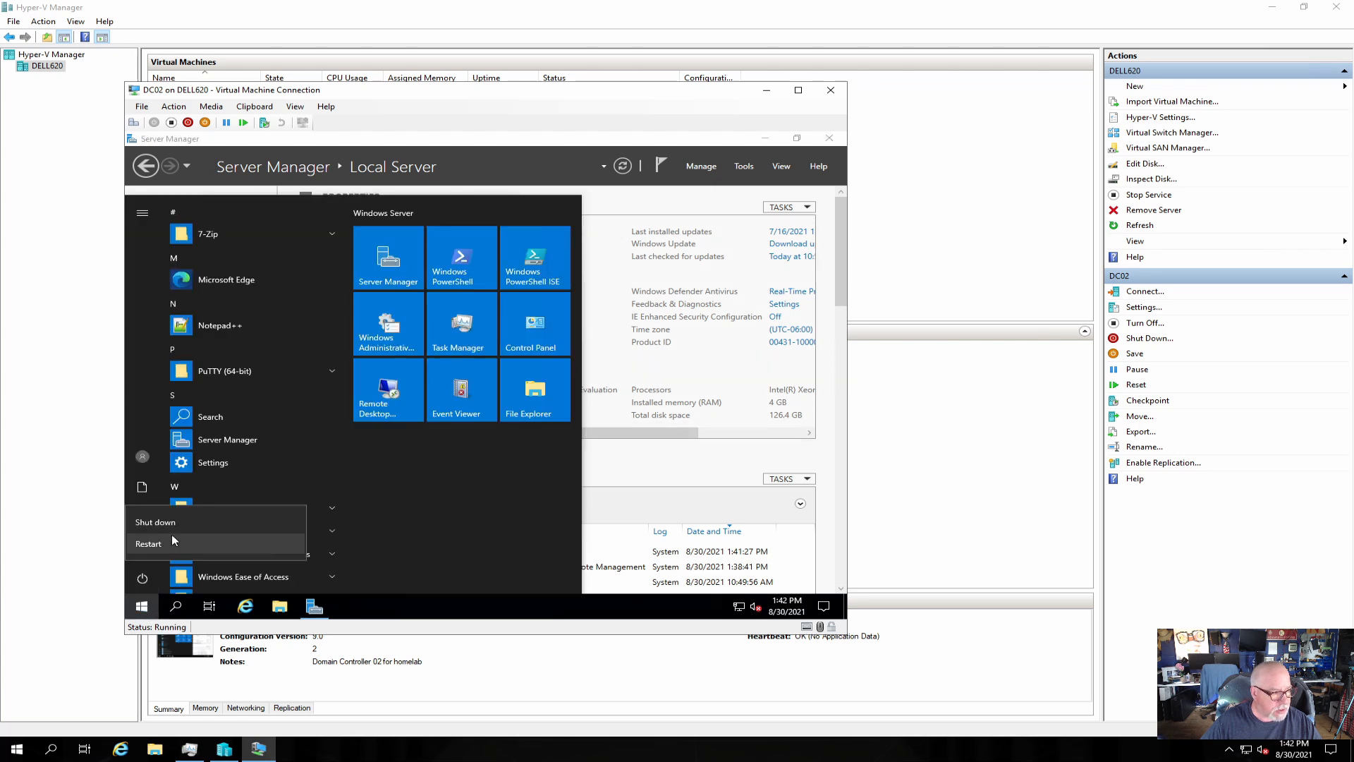
left_click(166, 543)
left_click(337, 543)
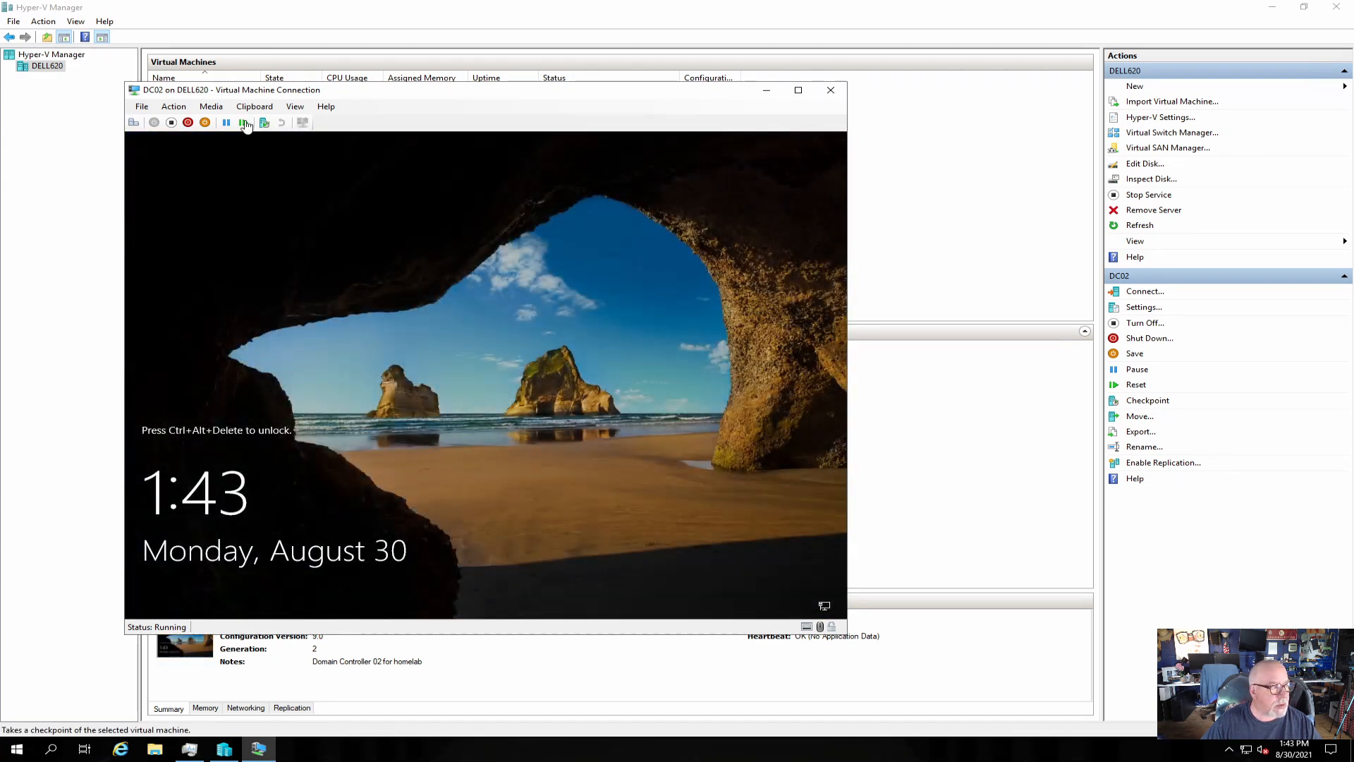
left_click(134, 124)
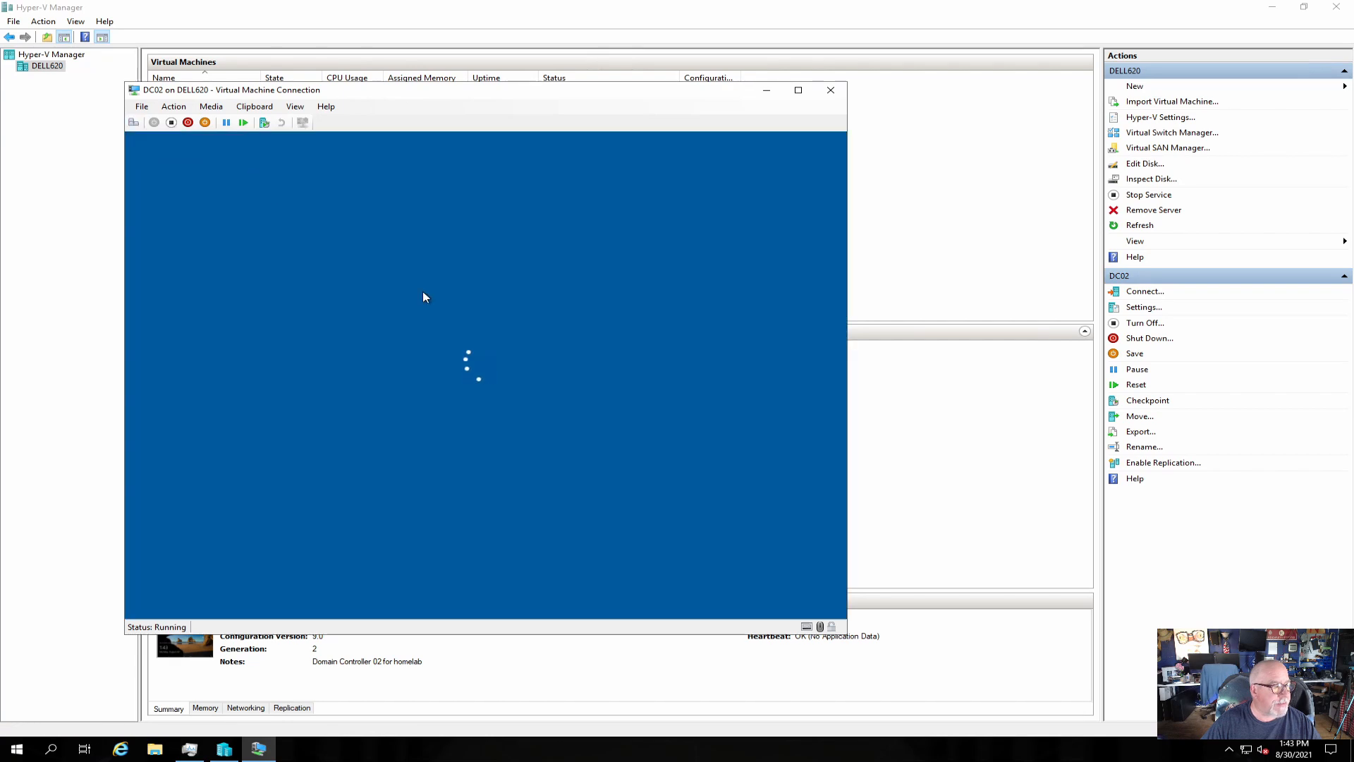
type("•••••••")
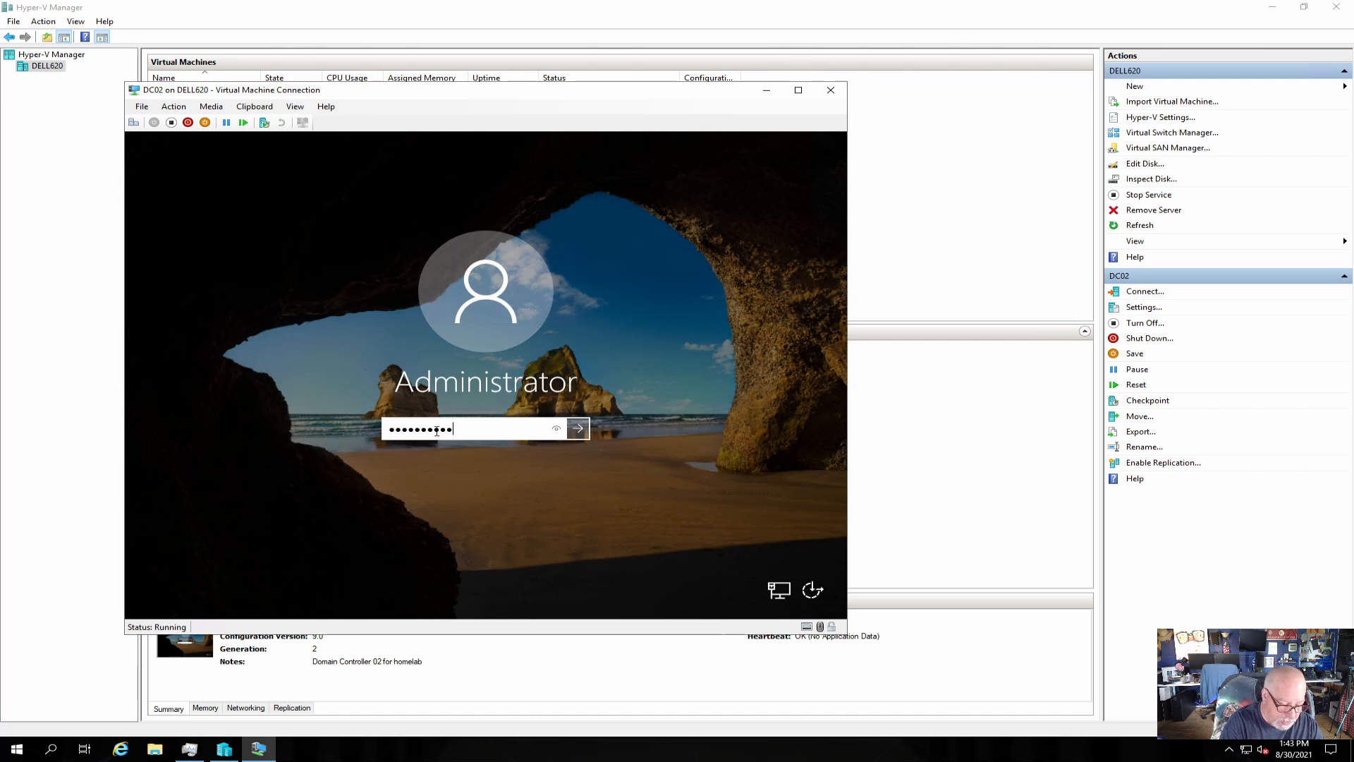
type("••")
key("Return")
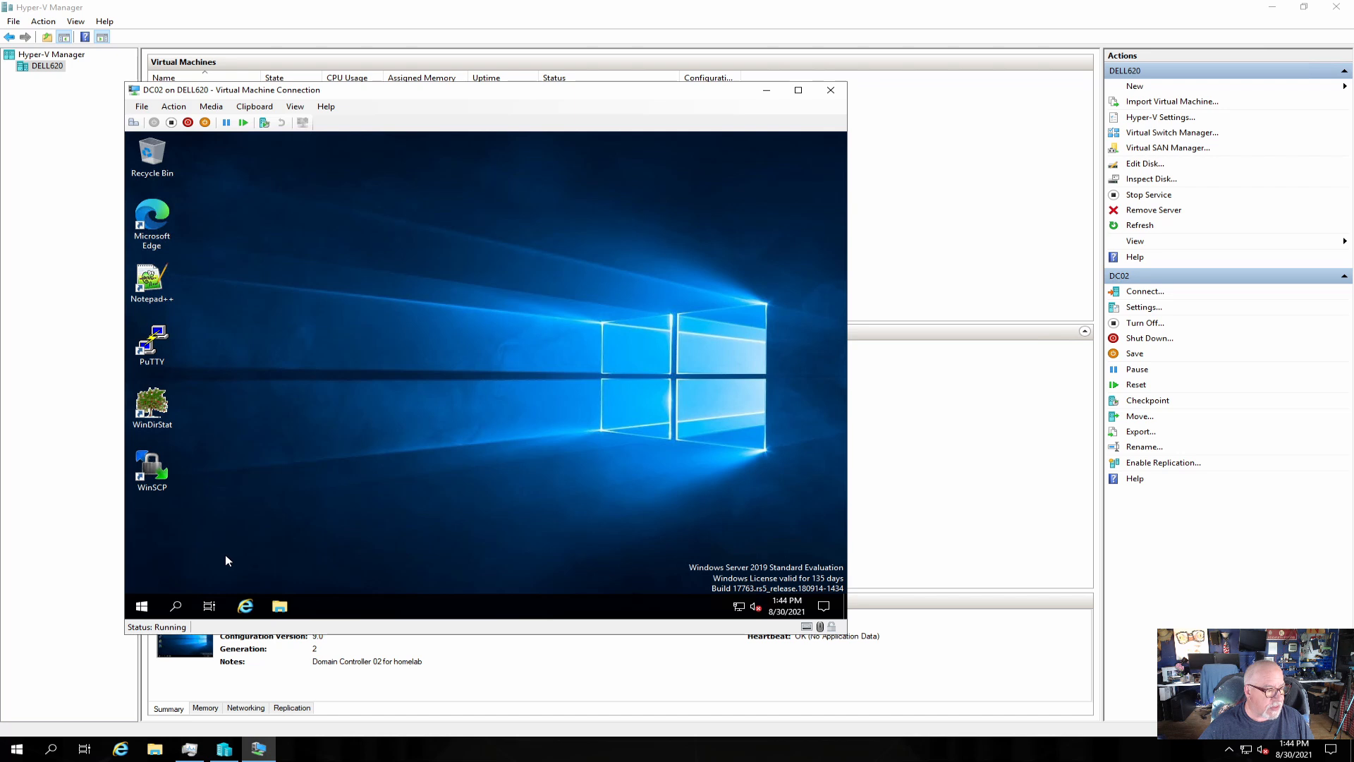
Launch Server Manager, dismiss the password expiry notice, and view the Local Server properties.
left_click(141, 606)
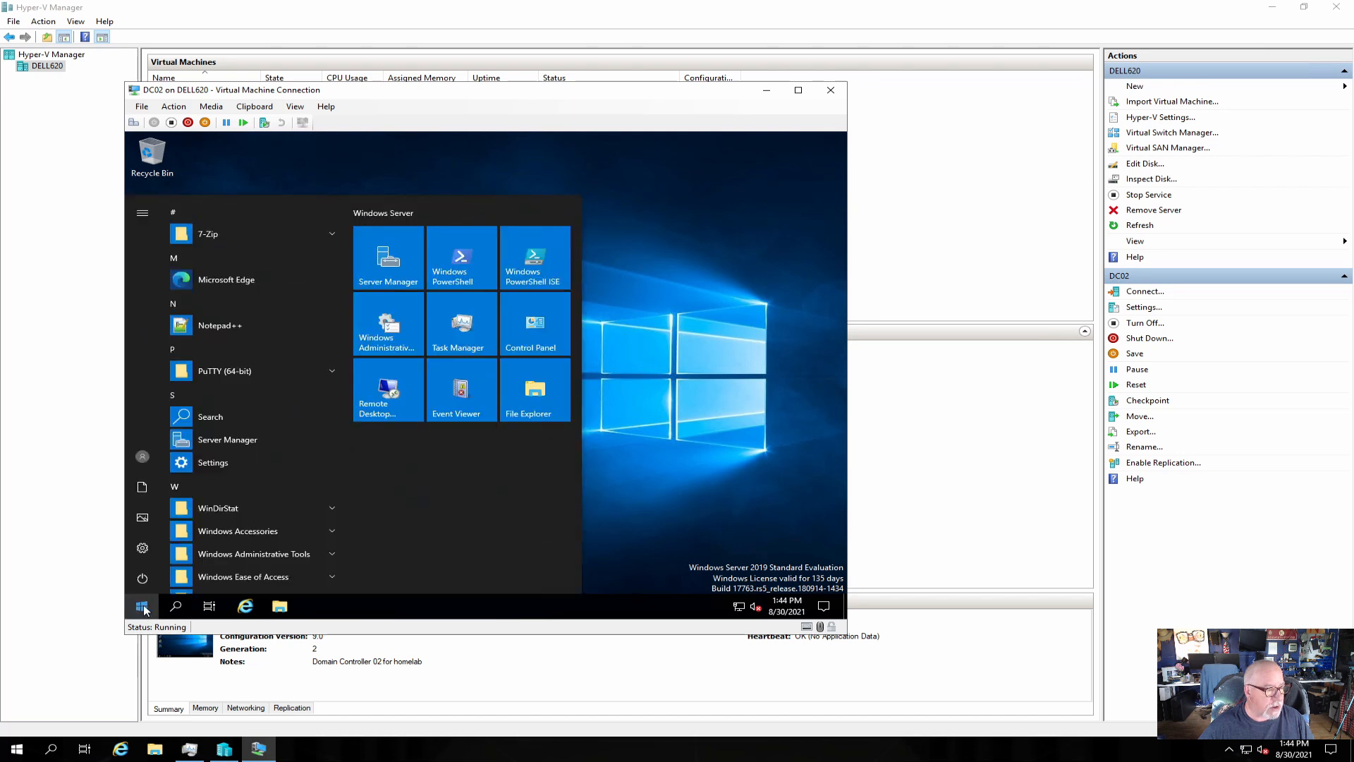
left_click(378, 267)
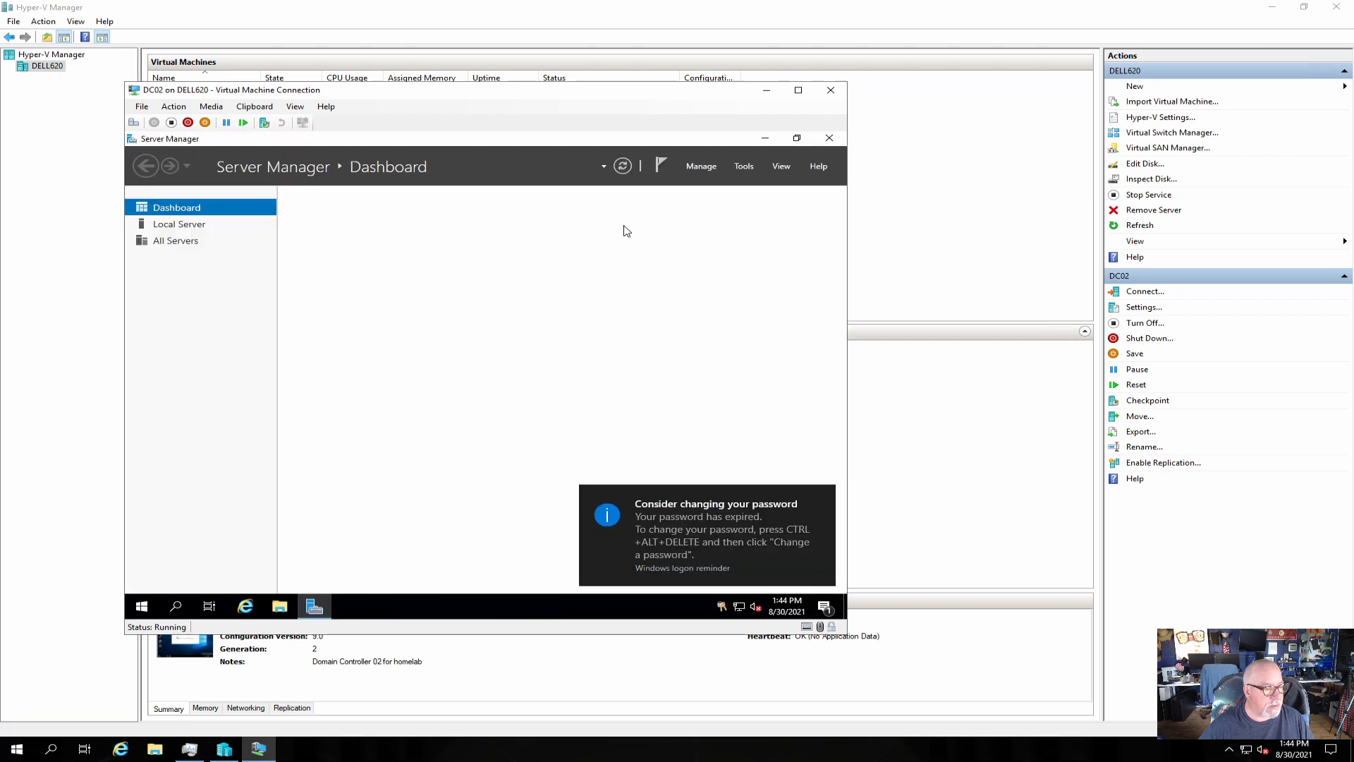
left_click(823, 499)
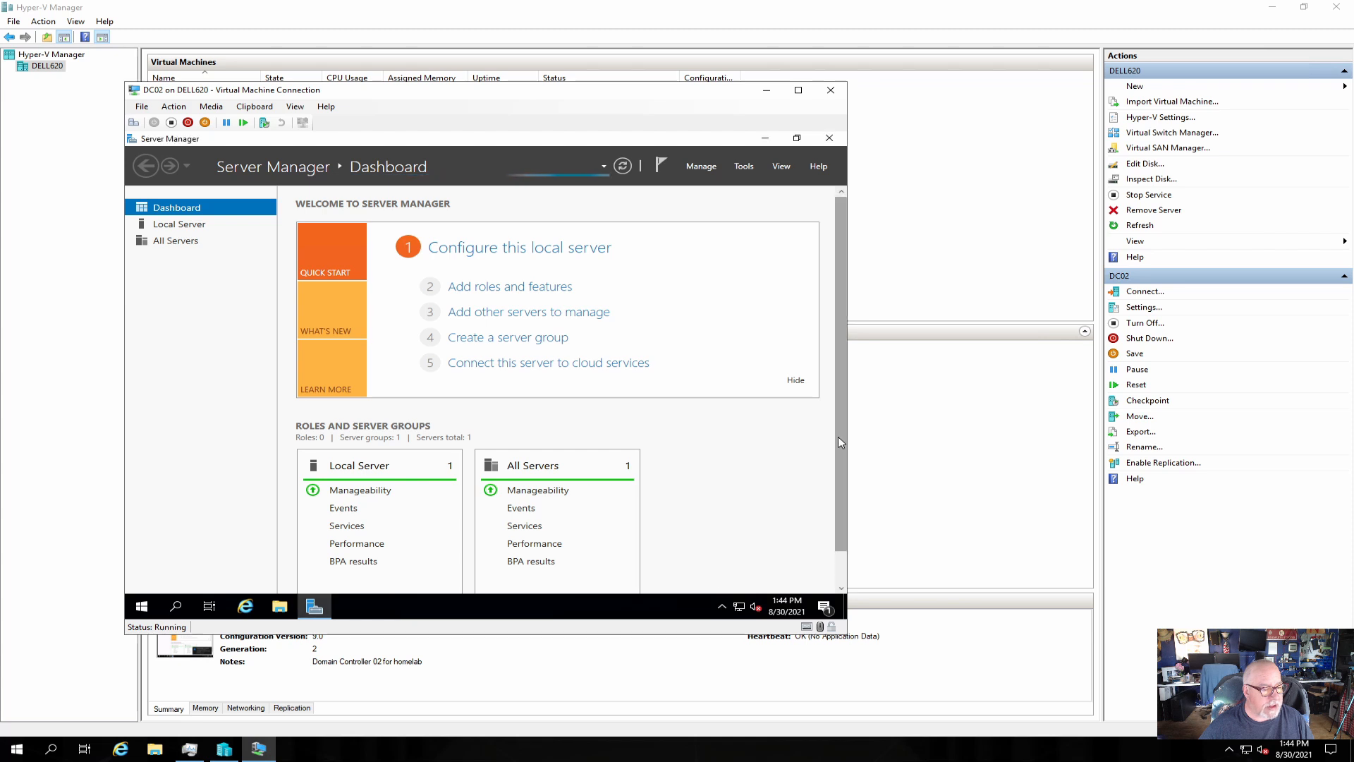
left_click(178, 228)
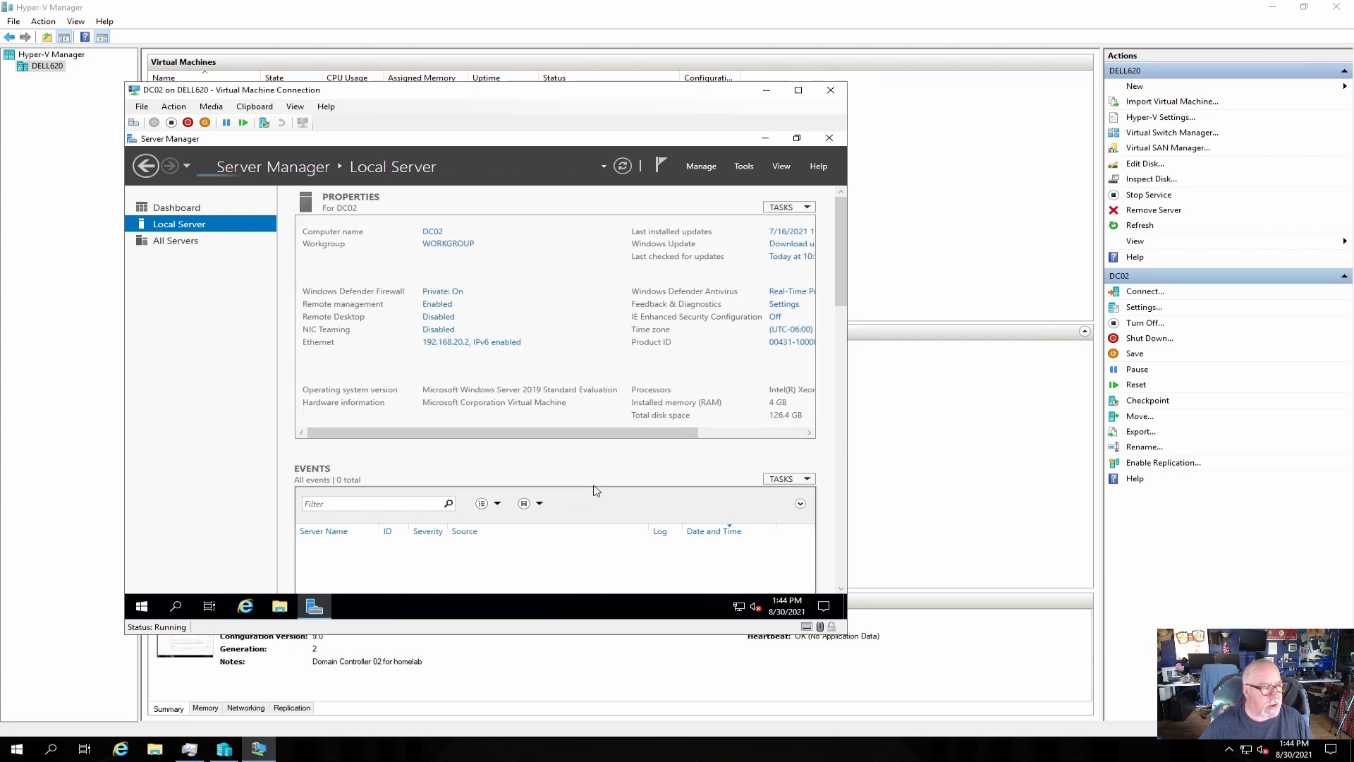
left_click(428, 232)
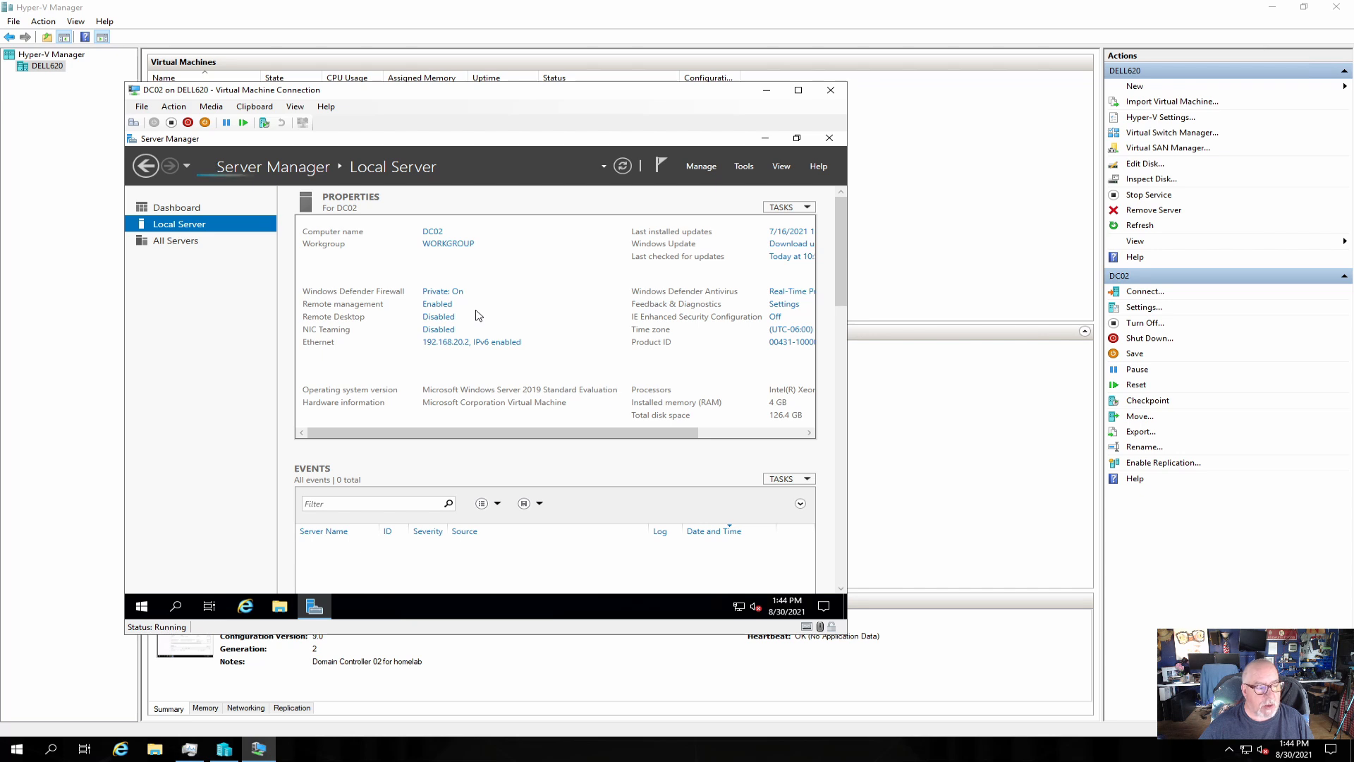
left_click(702, 168)
Start a role-based installation on DC02 and select Active Directory Domain Services with required features.
left_click(716, 187)
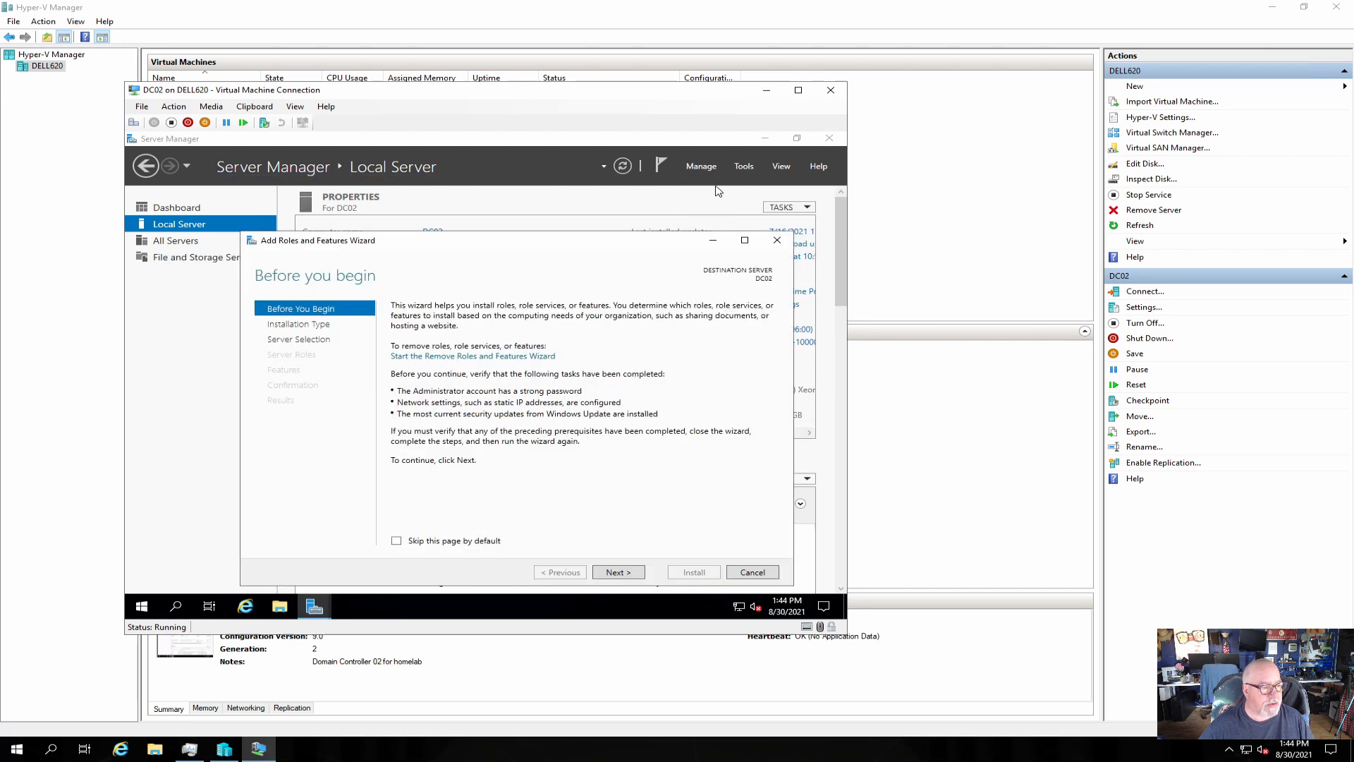
left_click(633, 574)
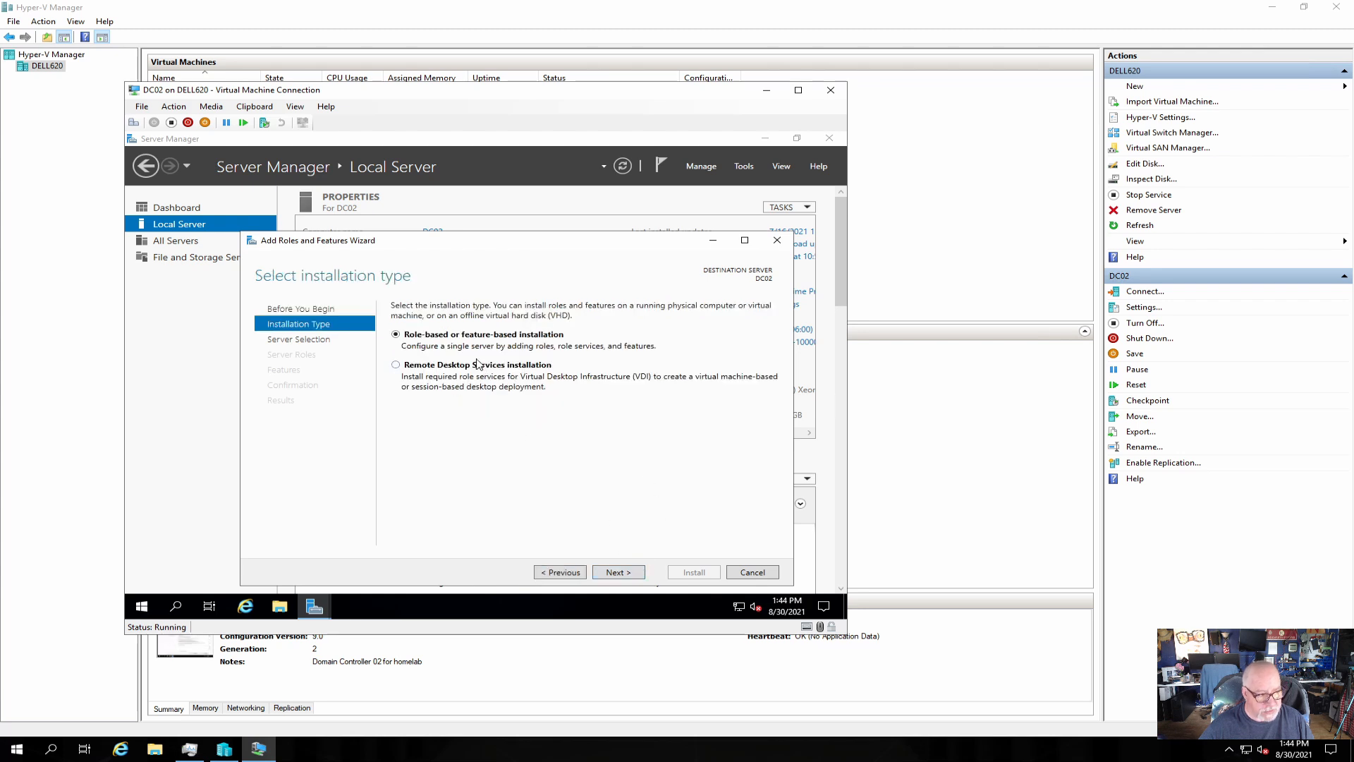
left_click(608, 572)
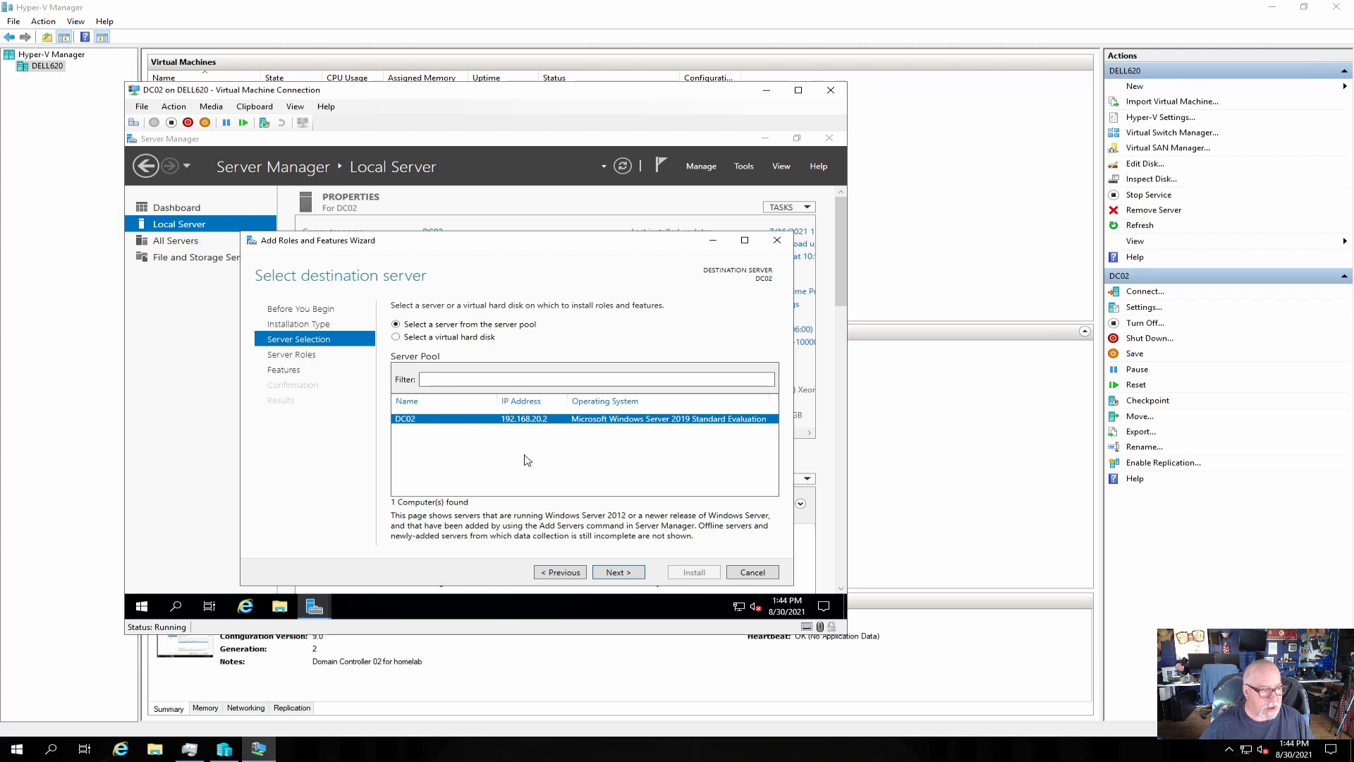
left_click(620, 572)
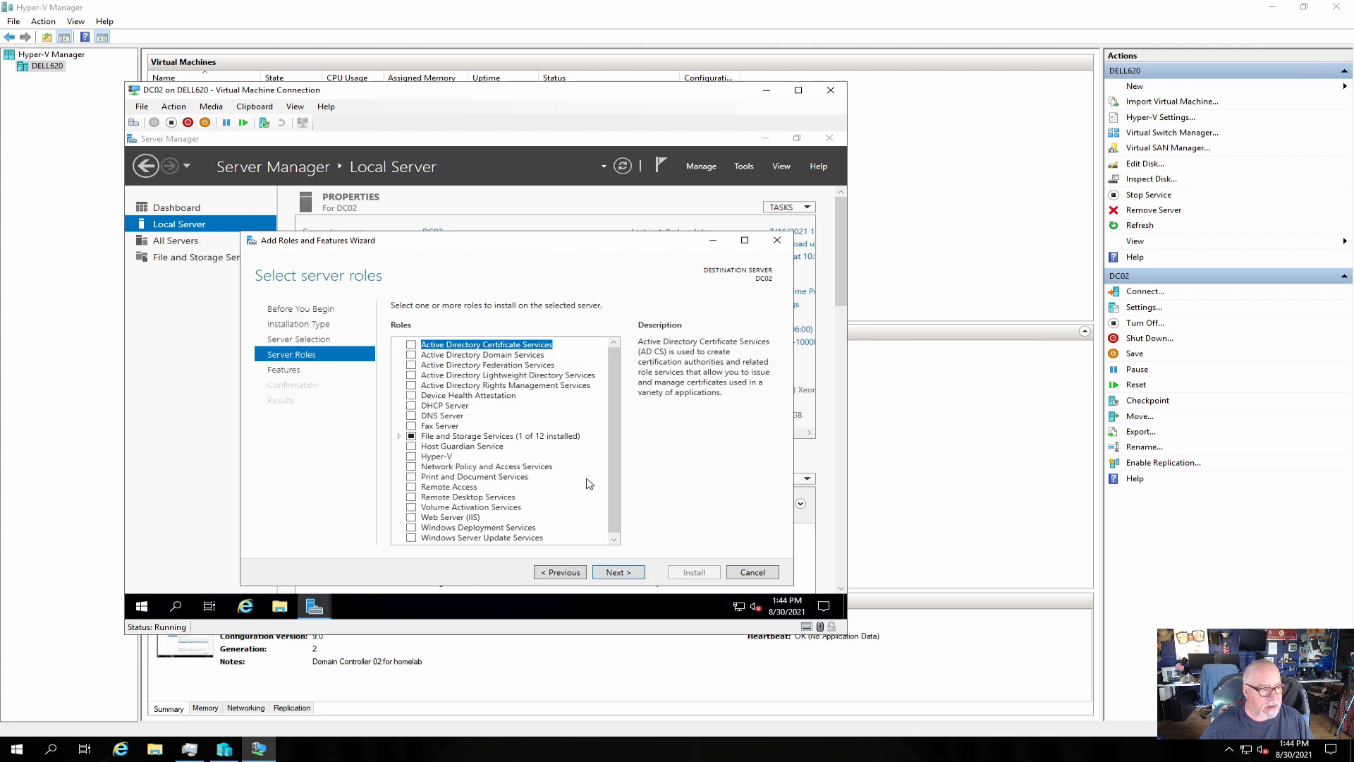
left_click(412, 356)
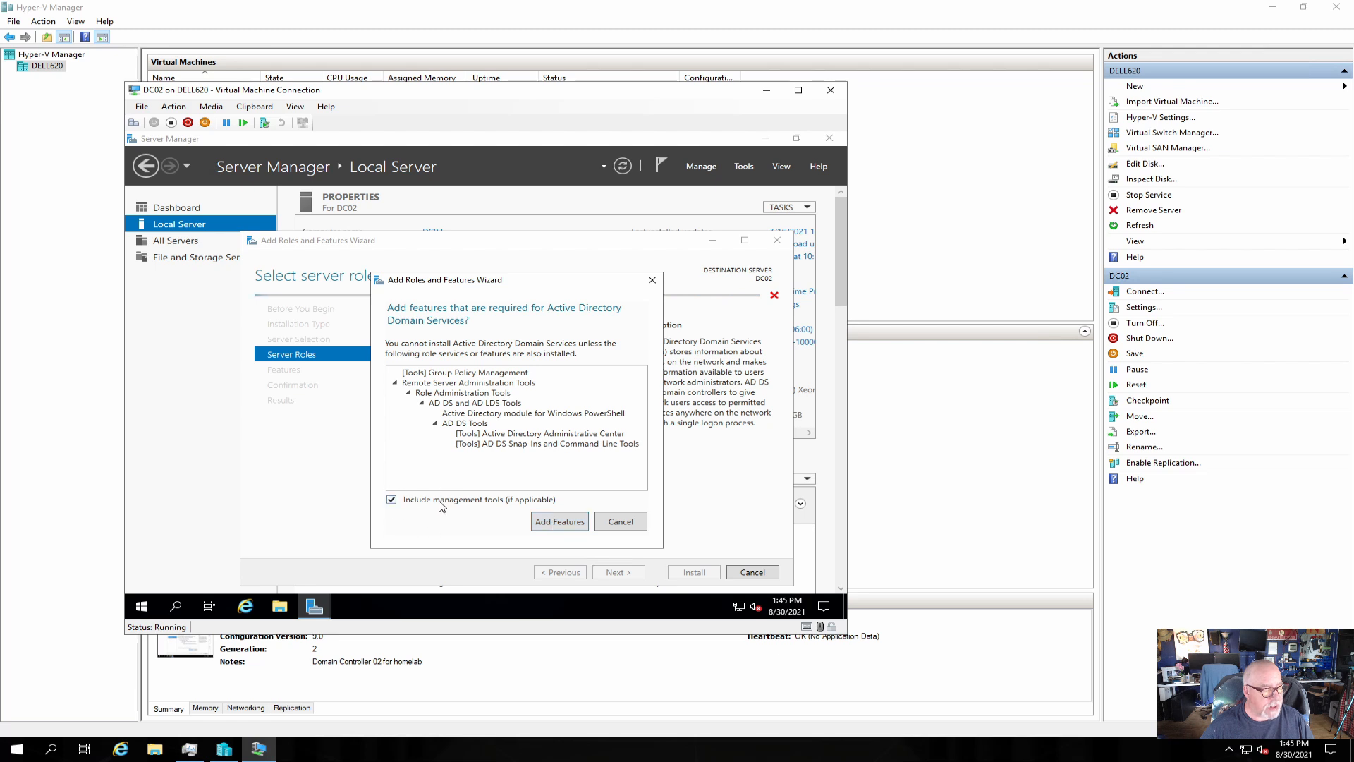
left_click(561, 525)
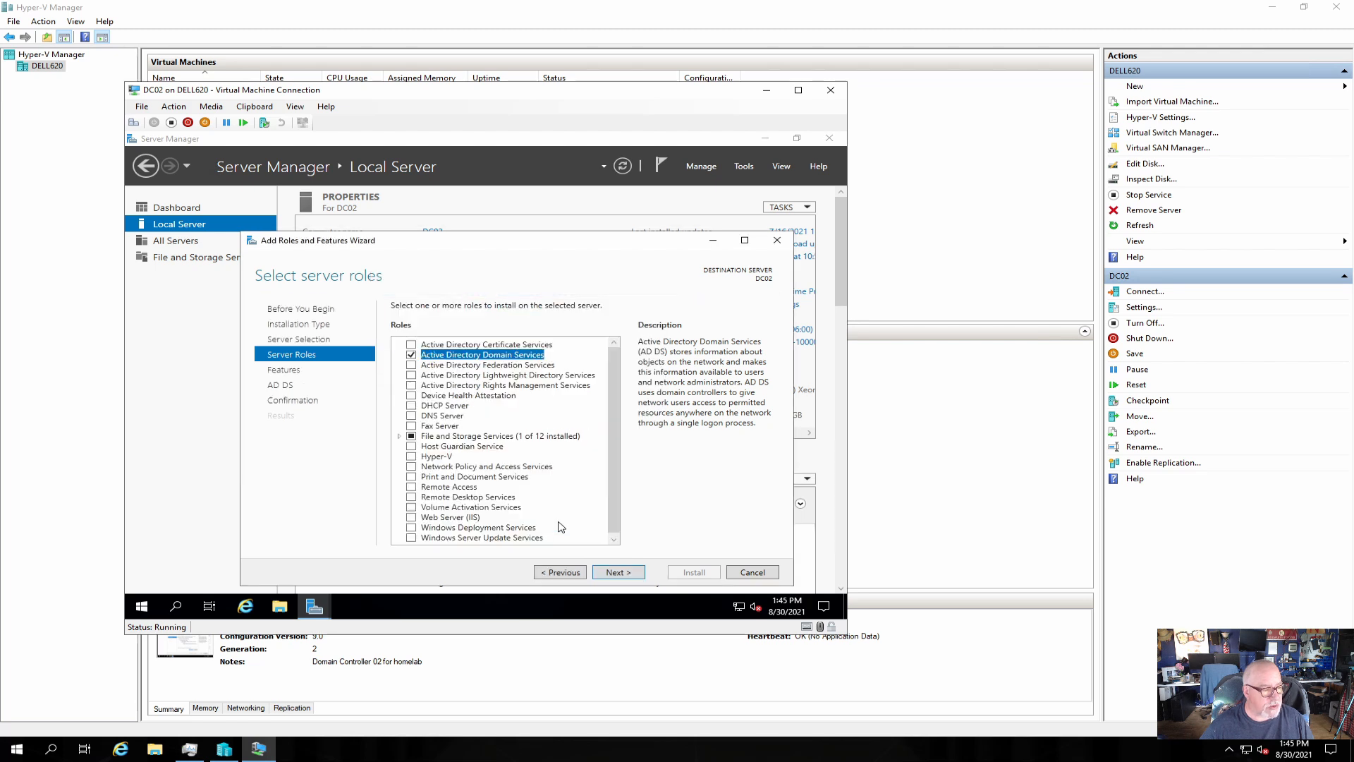
Proceed past the Features and AD DS pages, install the role, and close the wizard.
left_click(617, 572)
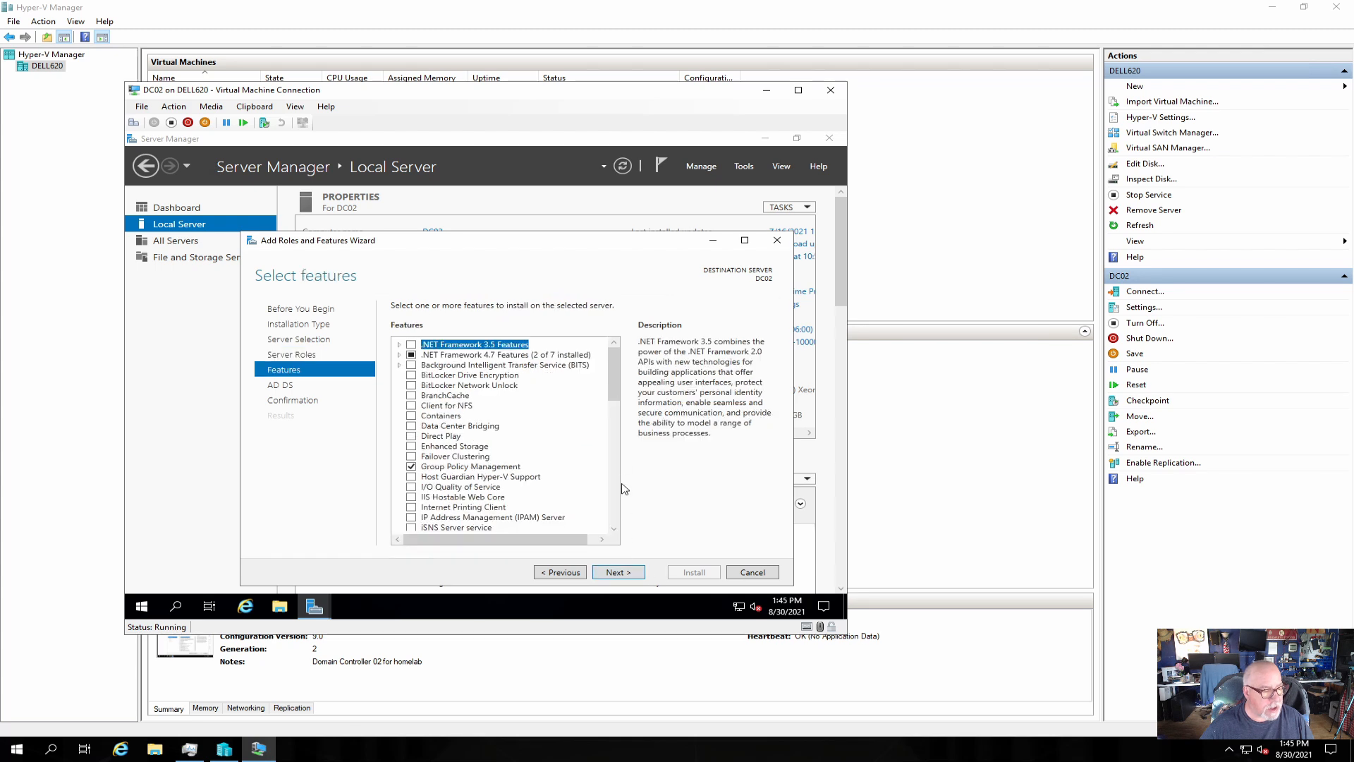
left_click(627, 572)
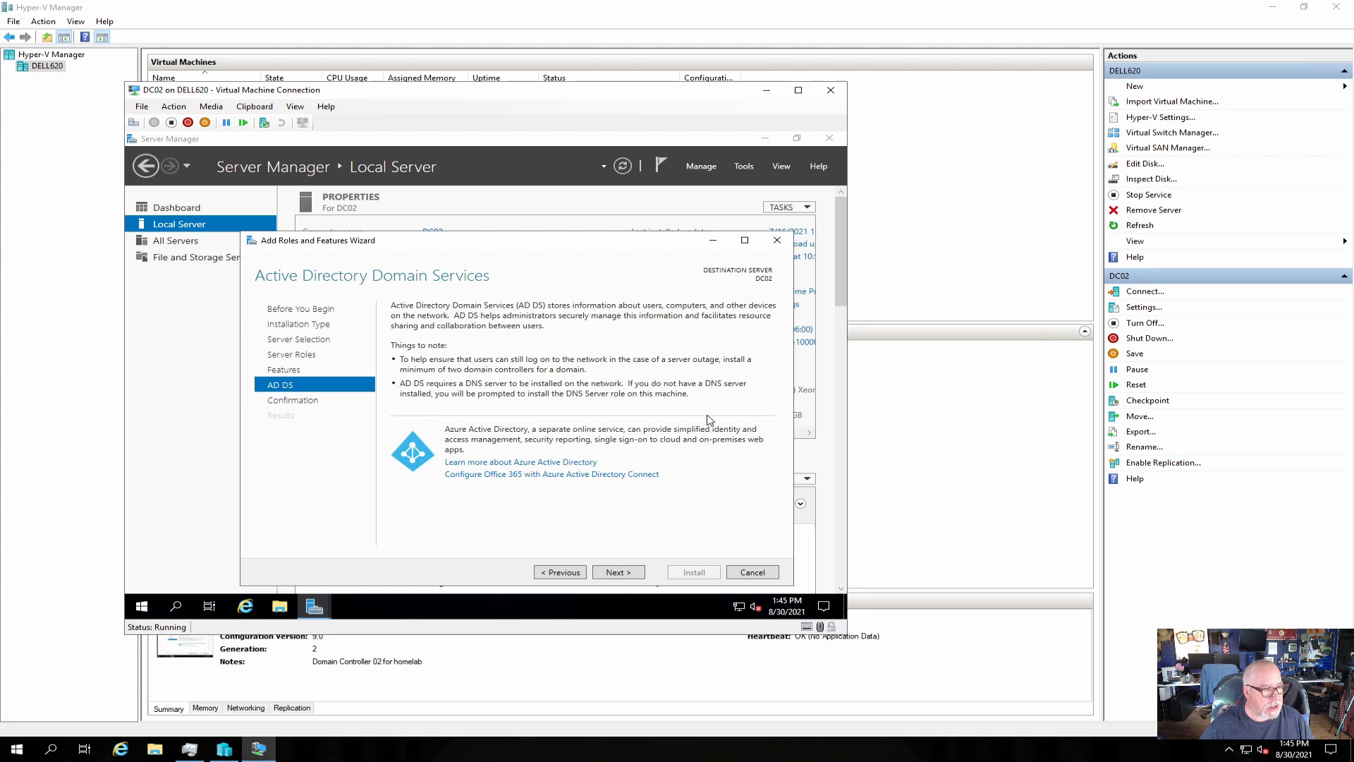
left_click(623, 578)
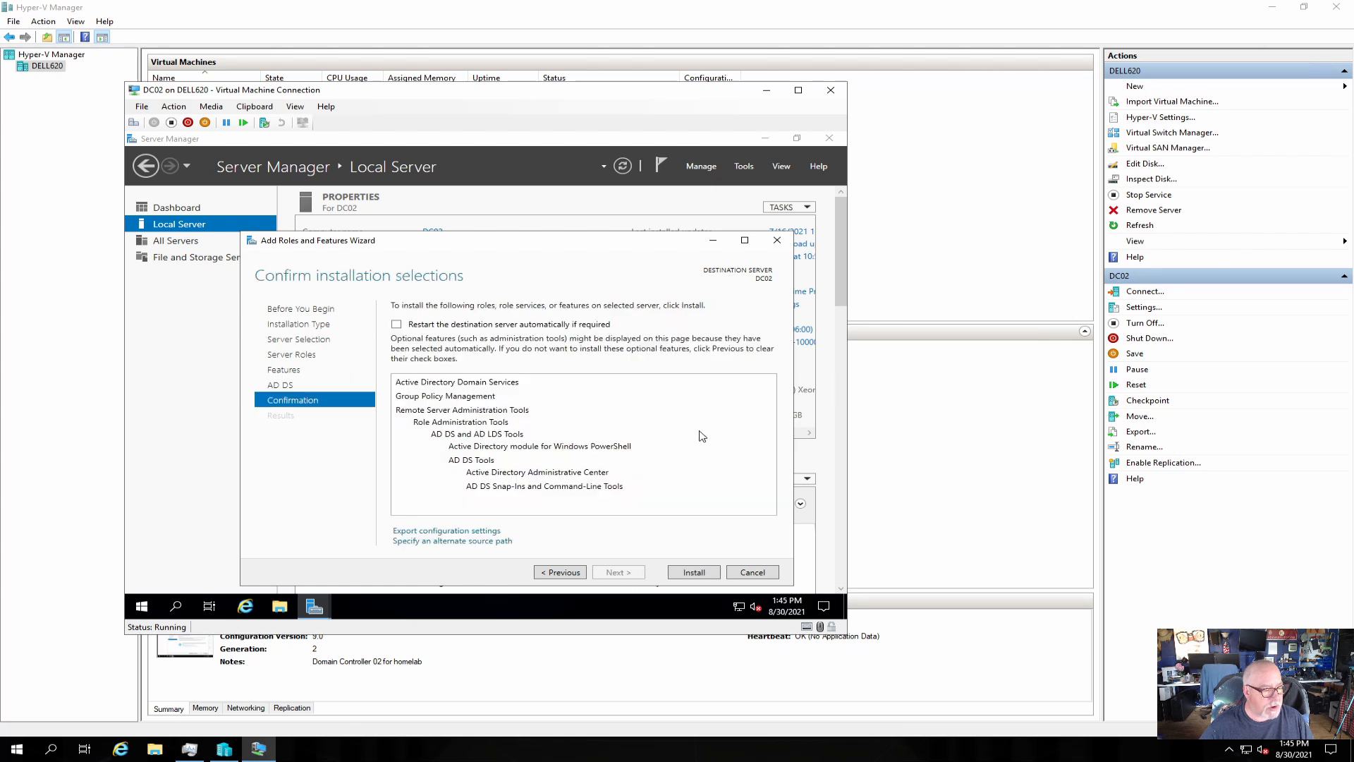
left_click(708, 576)
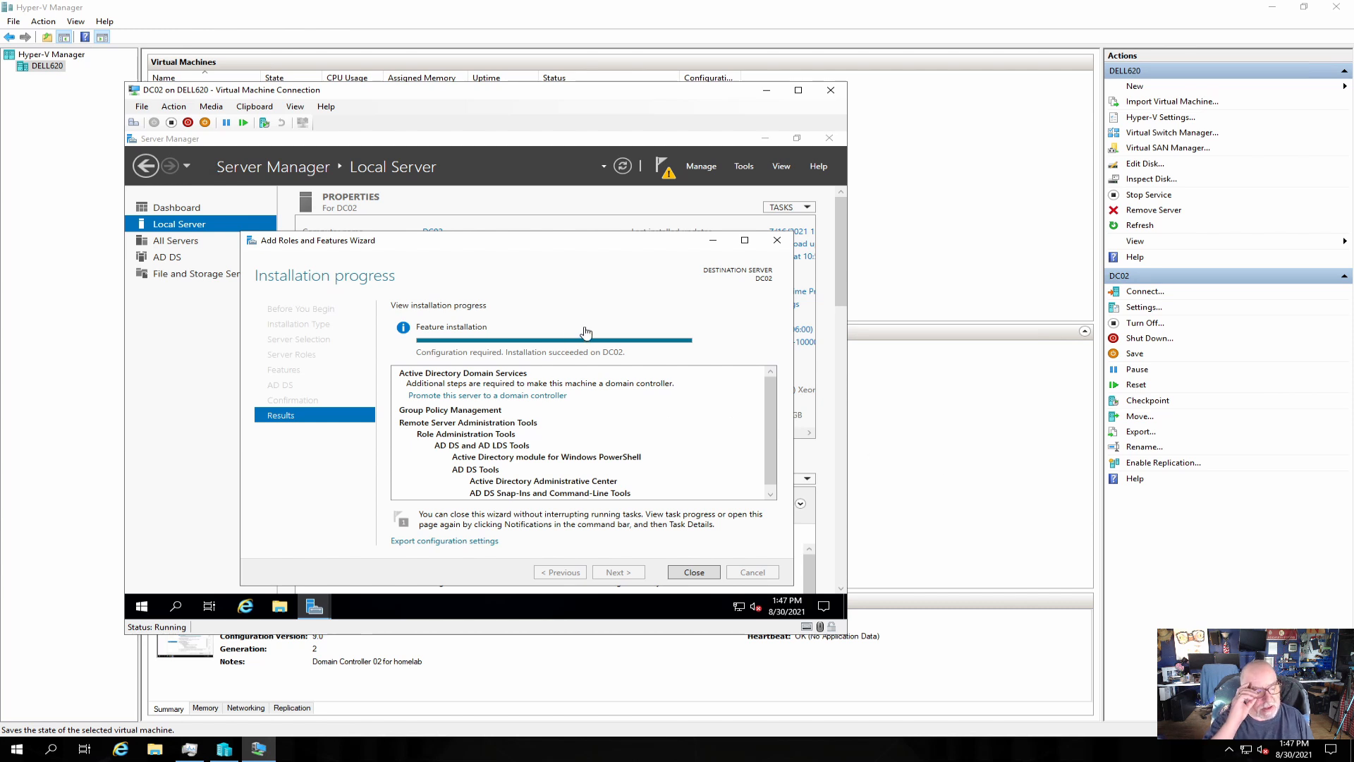
left_click(694, 572)
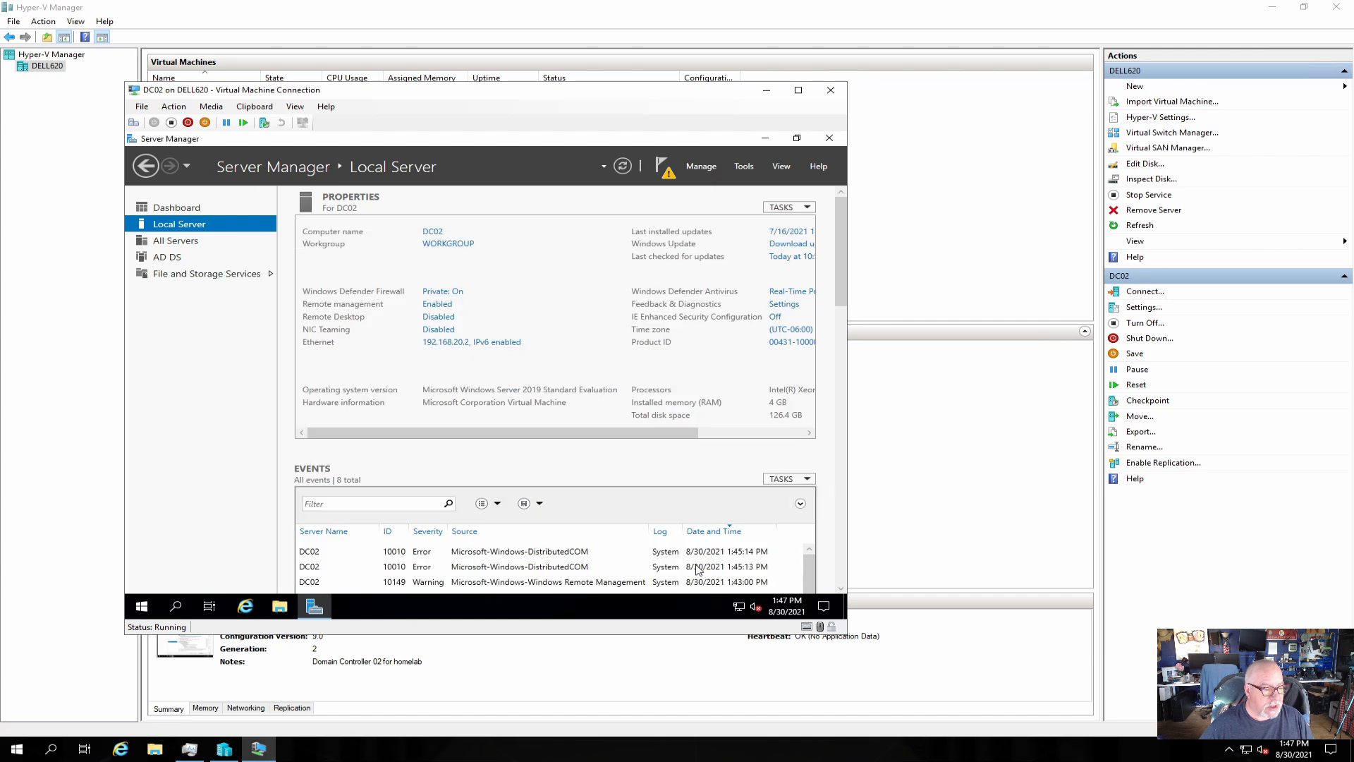
Start DC02's domain controller promotion and select homelab.local as the existing target domain.
left_click(667, 175)
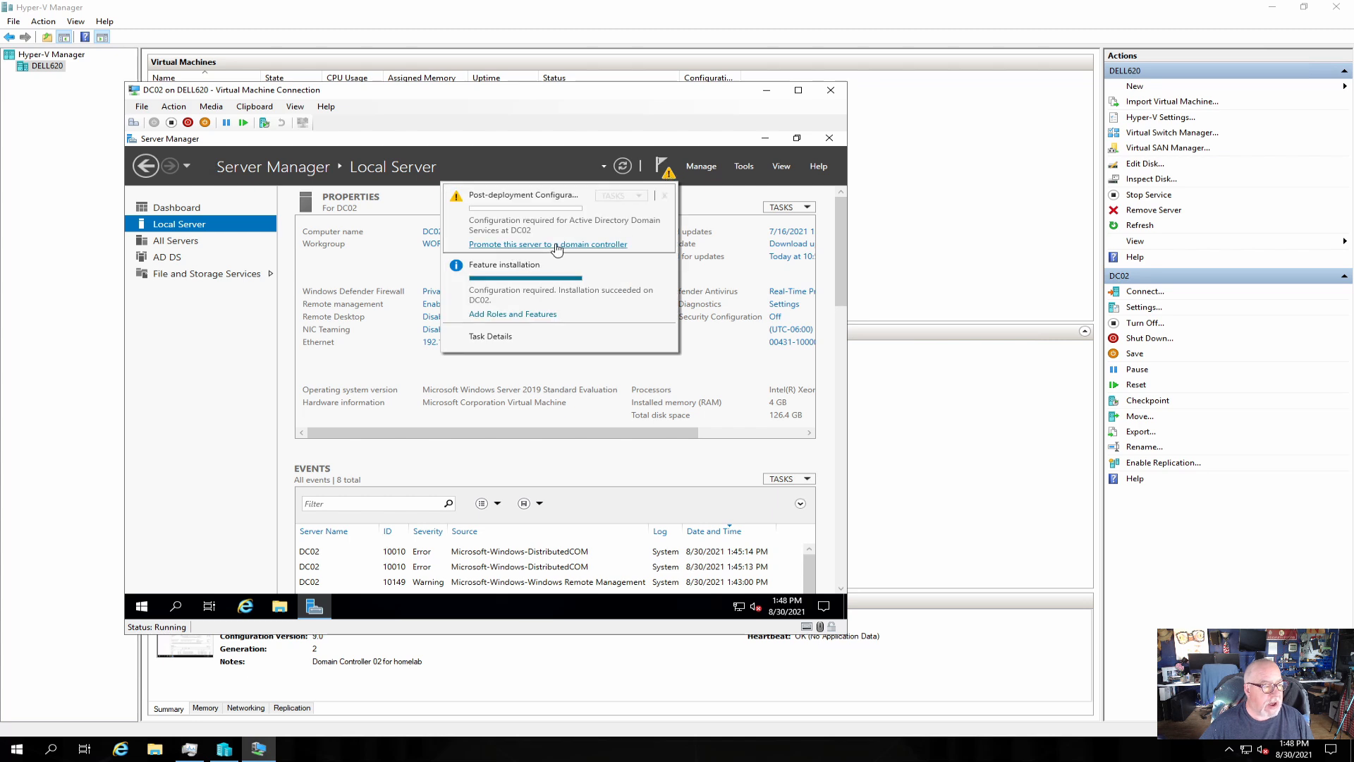
left_click(522, 245)
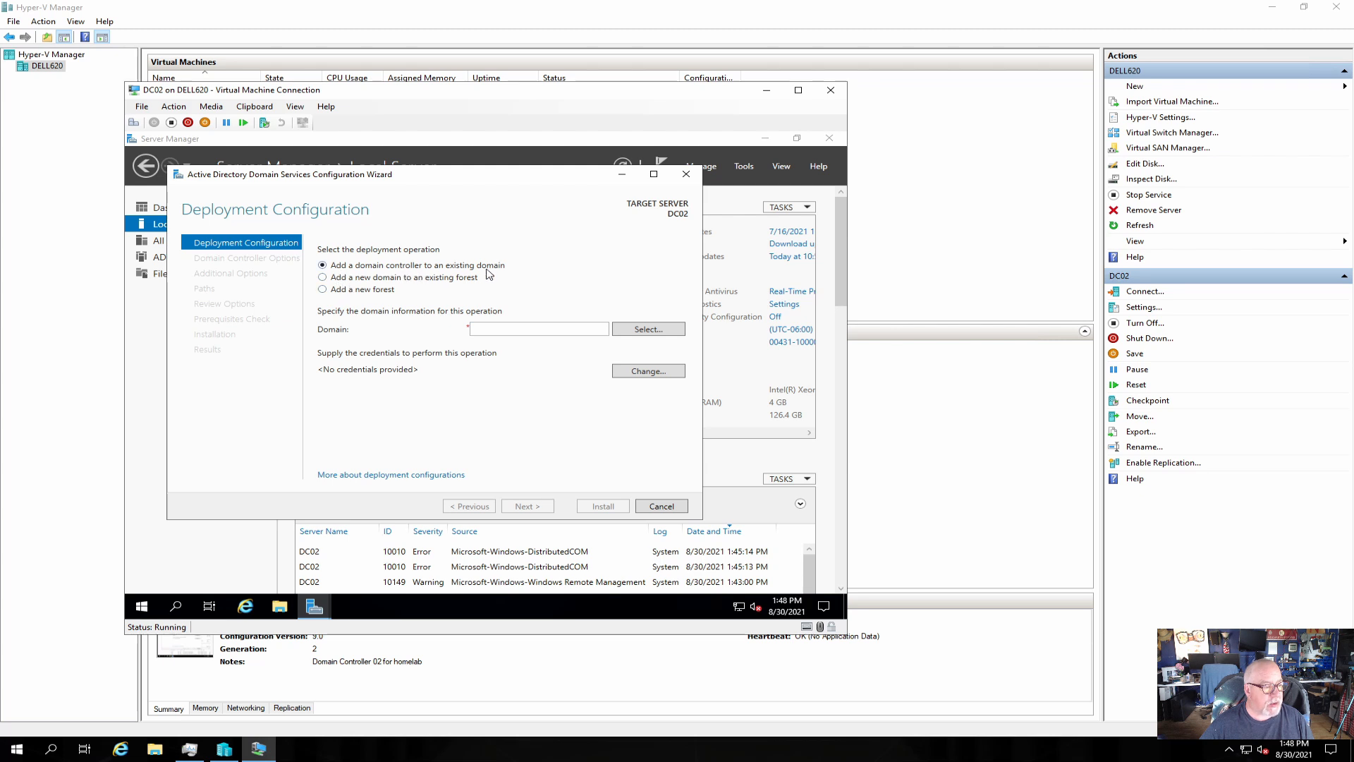
left_click(474, 331)
type("DC02")
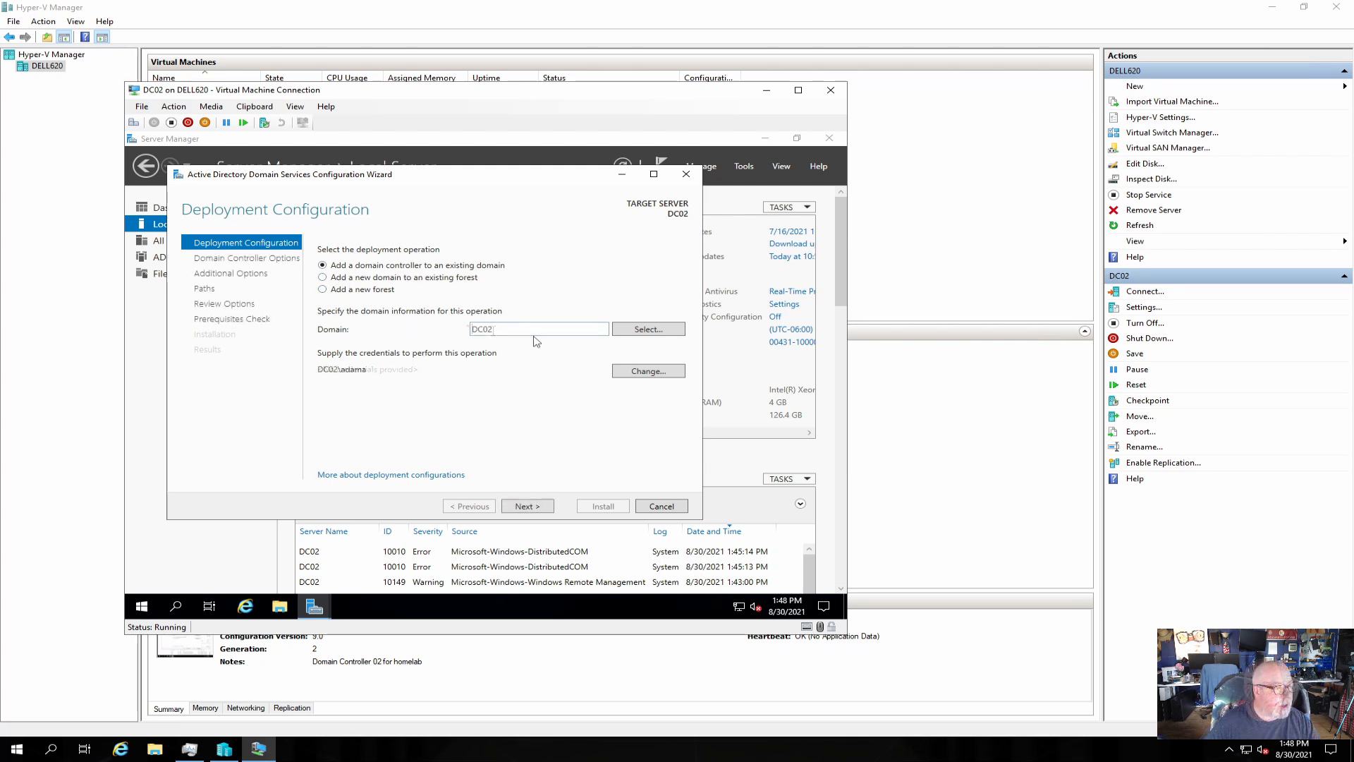
left_click_drag(517, 330, 447, 333)
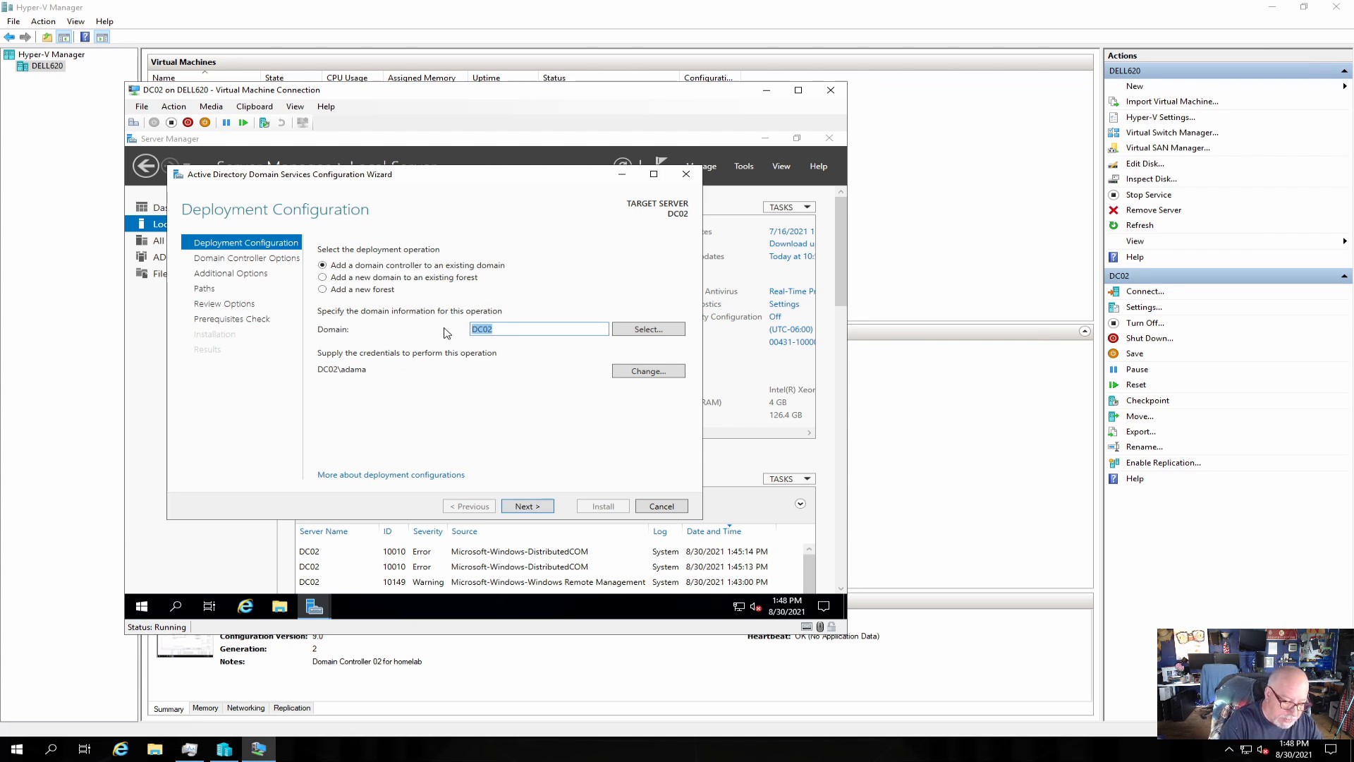
type("homela")
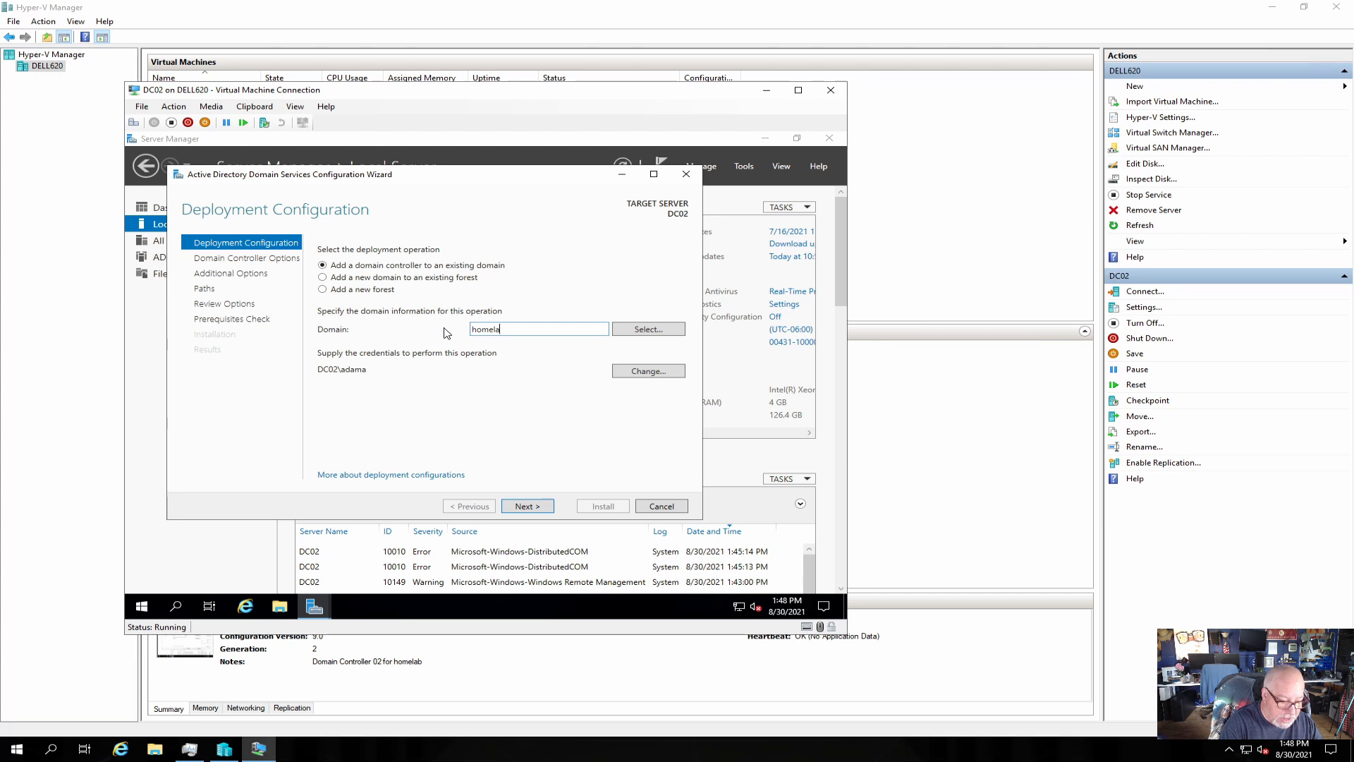
type("b.local")
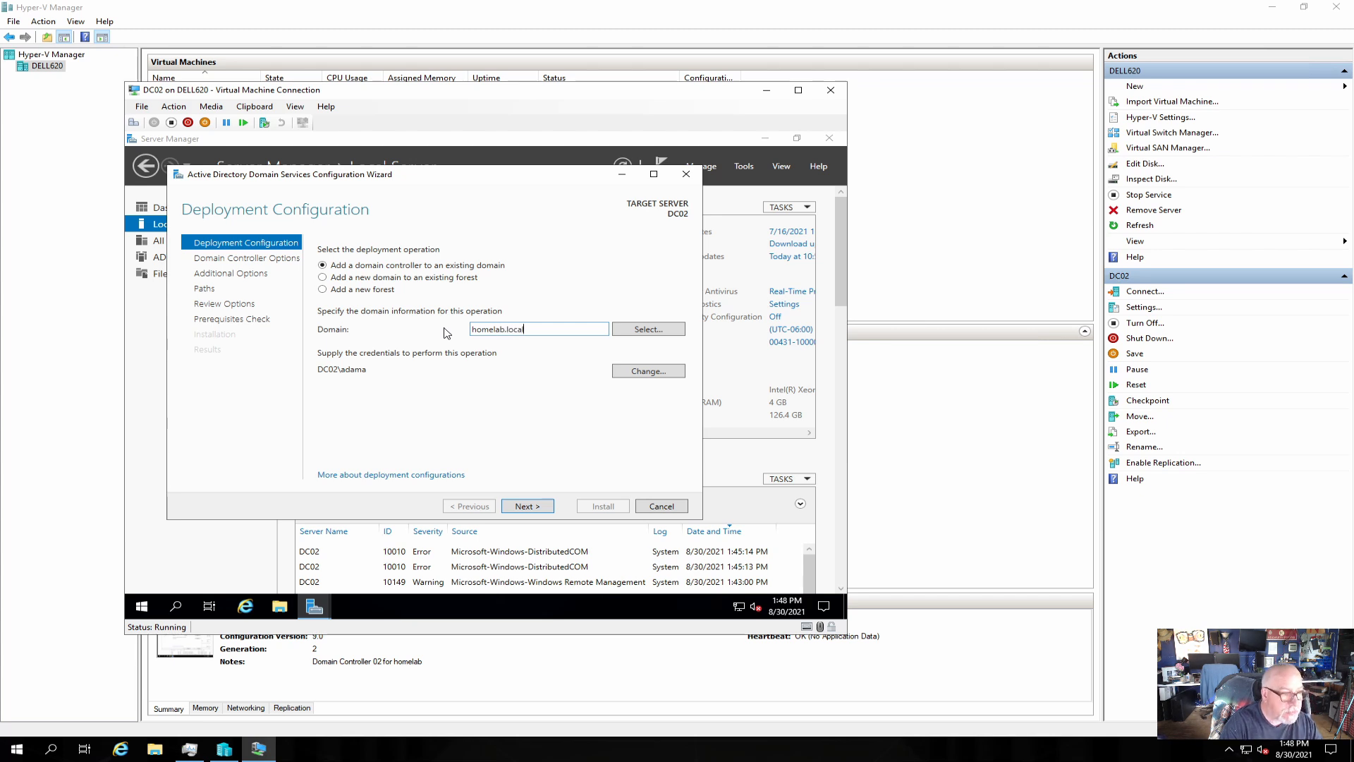
left_click(648, 330)
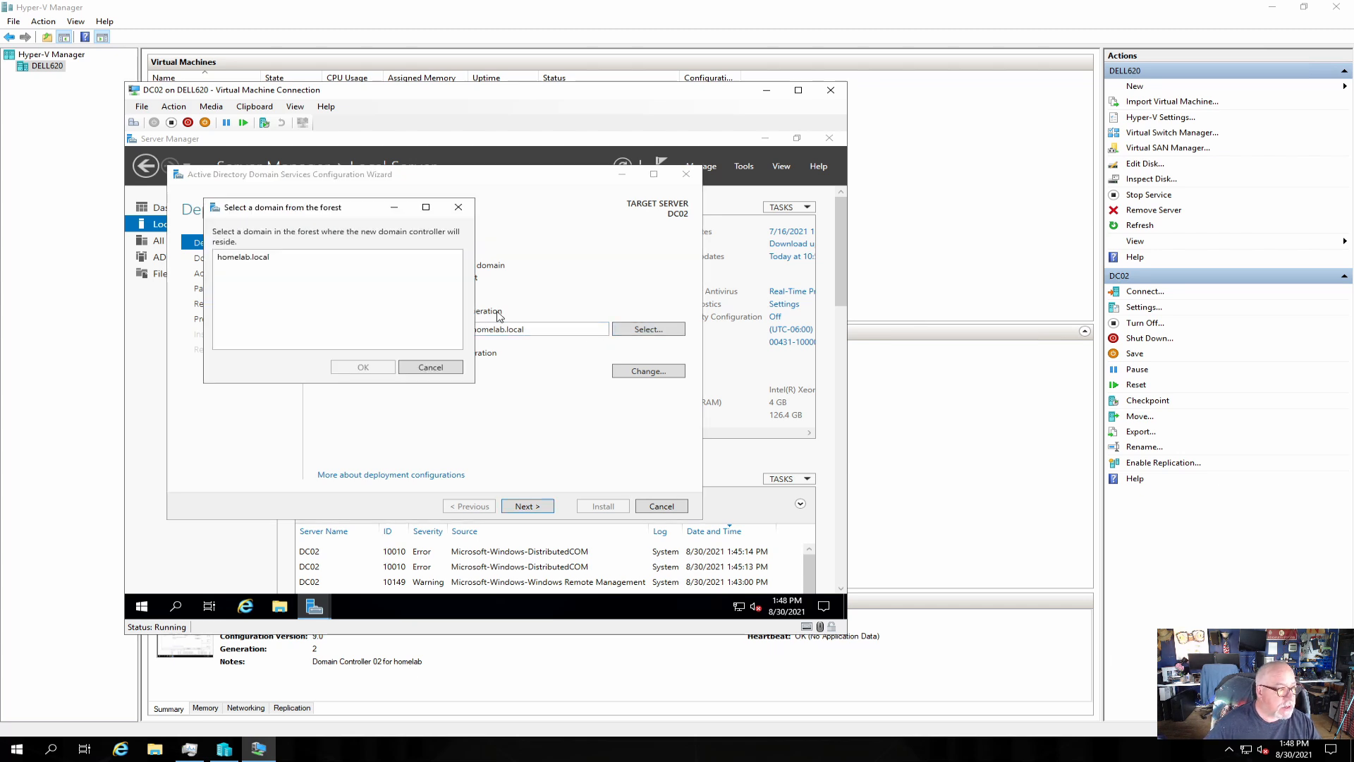
left_click(260, 261)
left_click(364, 367)
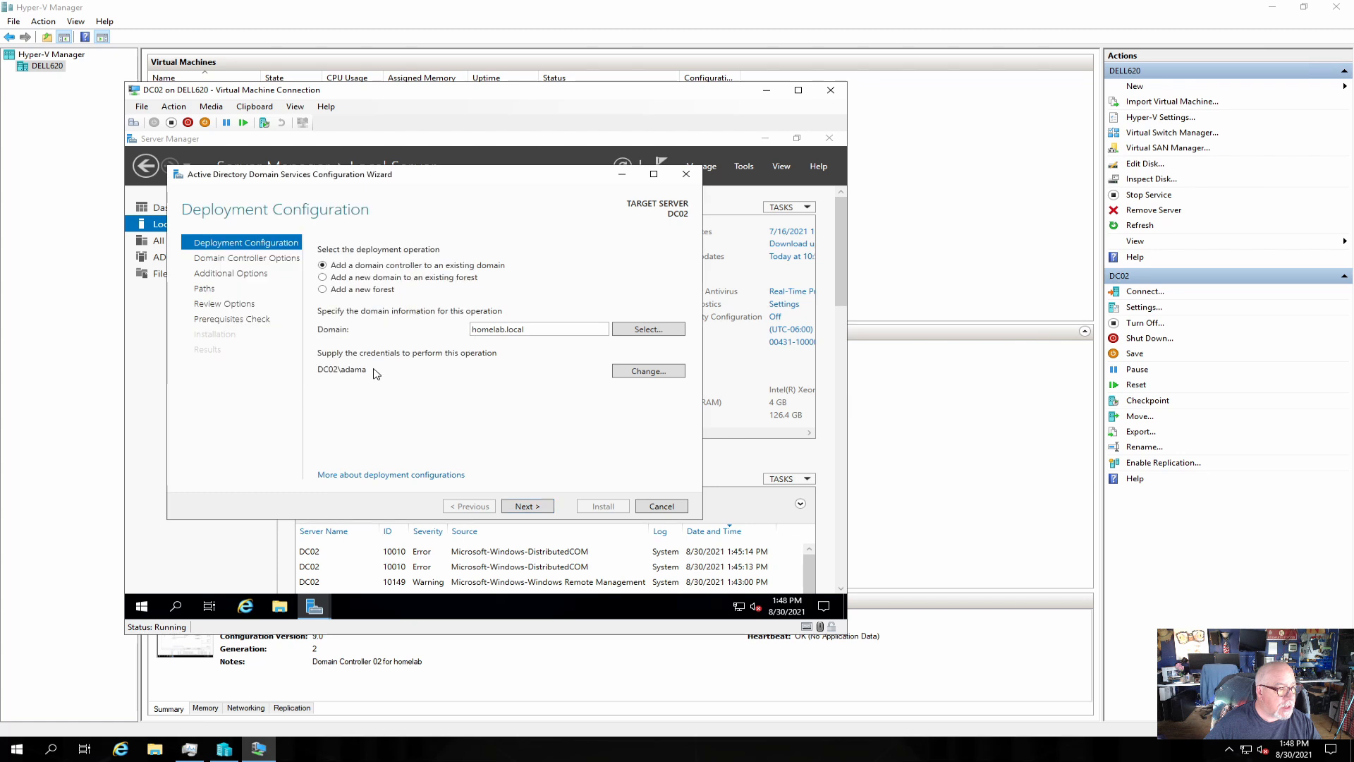
Supply the homelab domain administrator credentials and continue to Domain Controller Options.
left_click(642, 371)
type("homela")
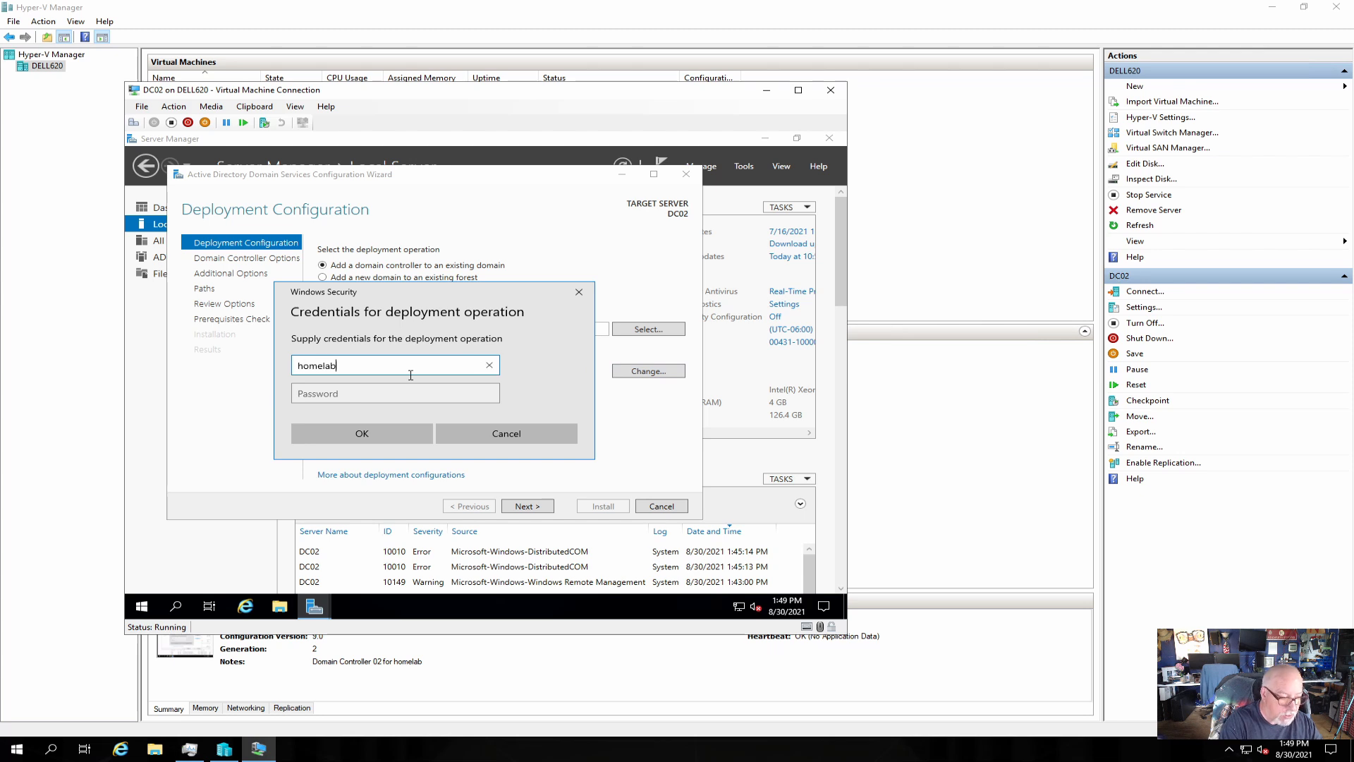
type("b")
key("Return")
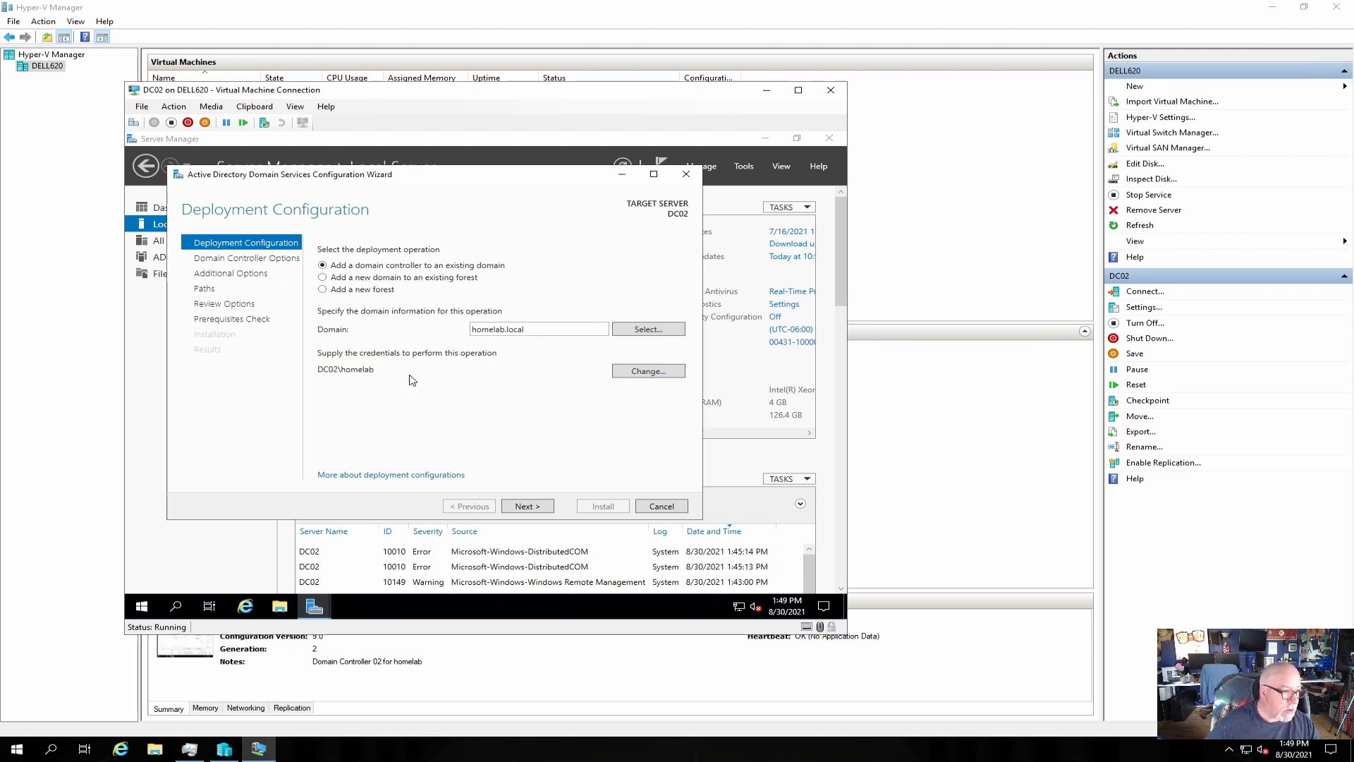
left_click(644, 373)
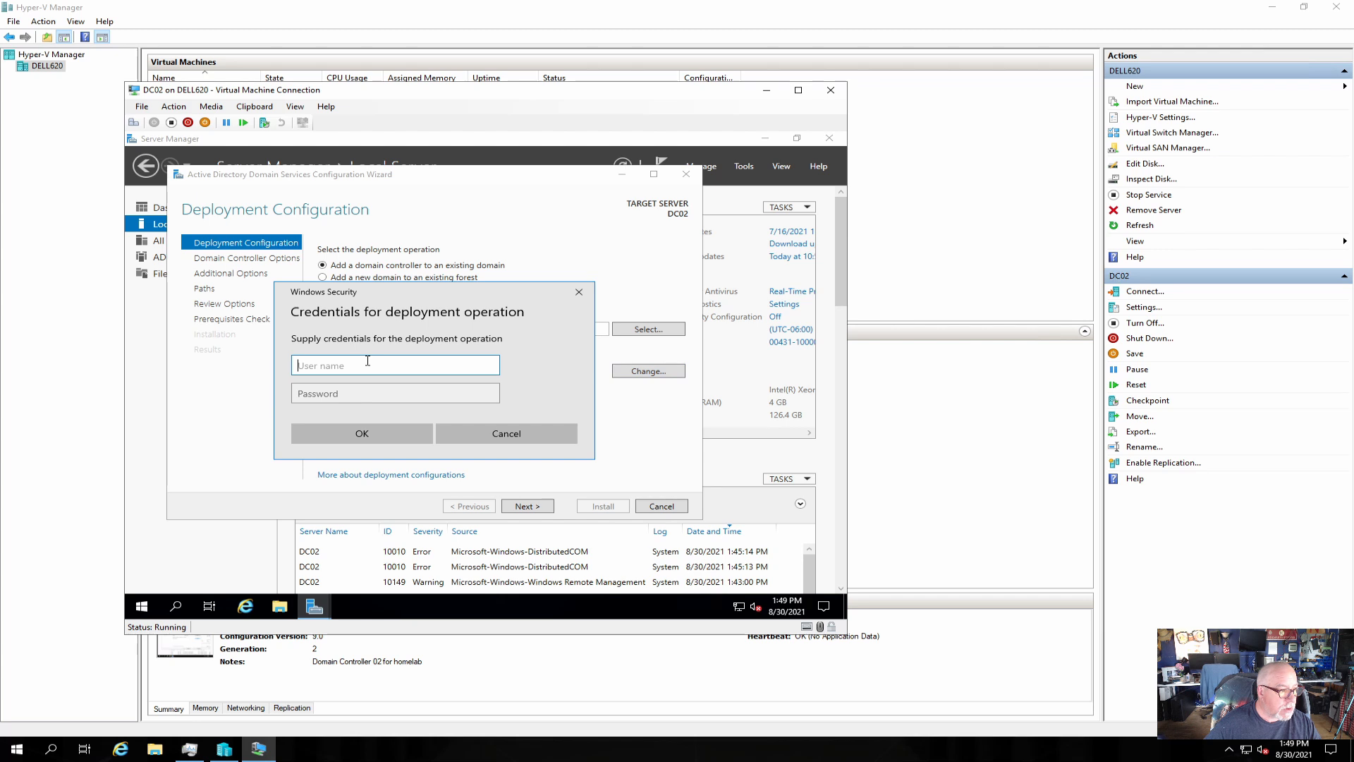
type("homela")
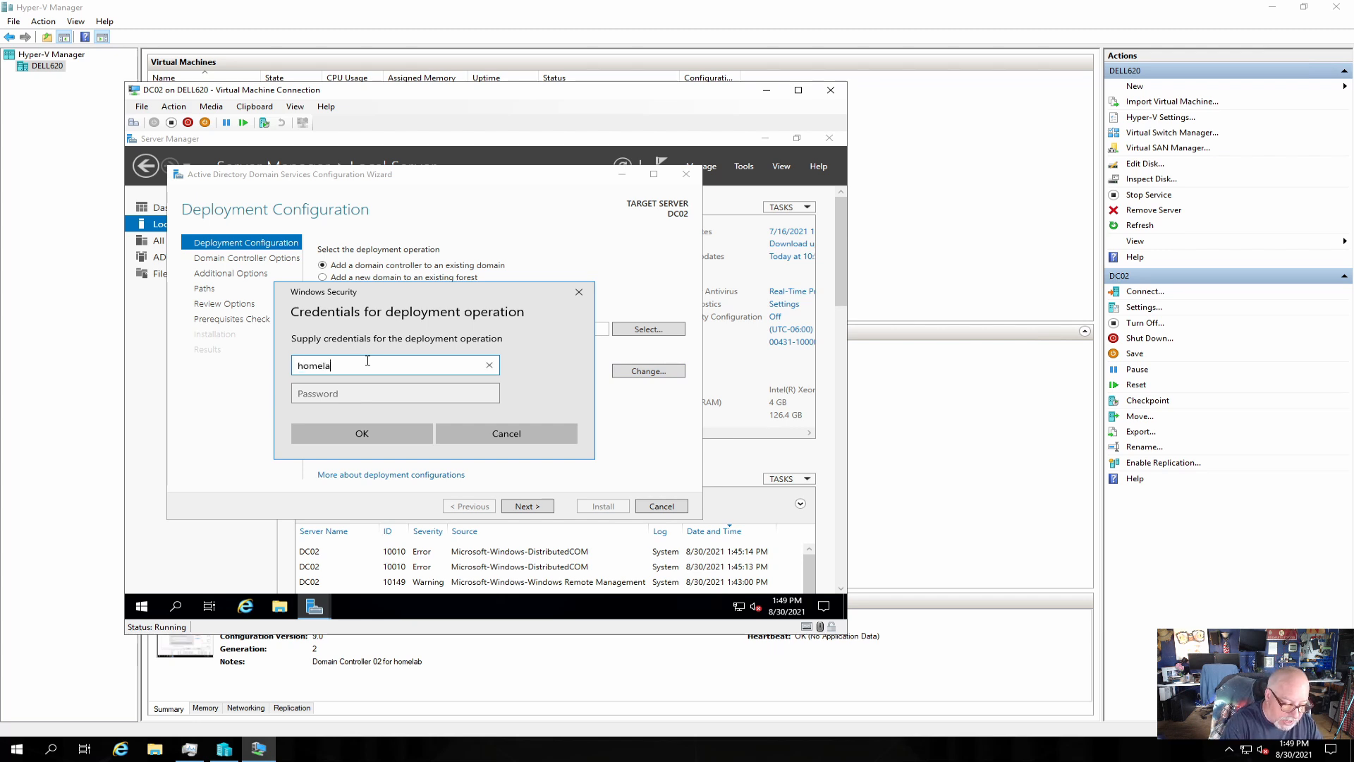
type("b\\adama")
key("Tab")
type("••")
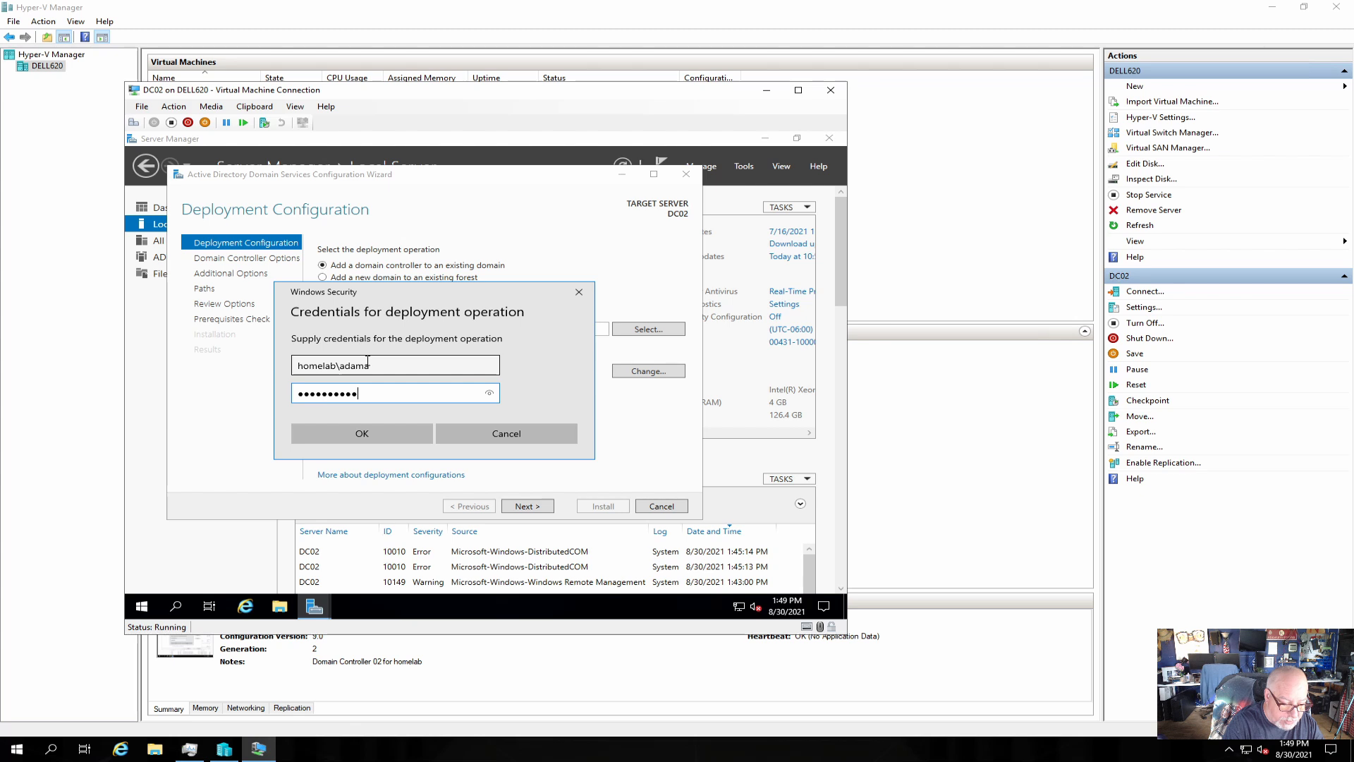
type("••")
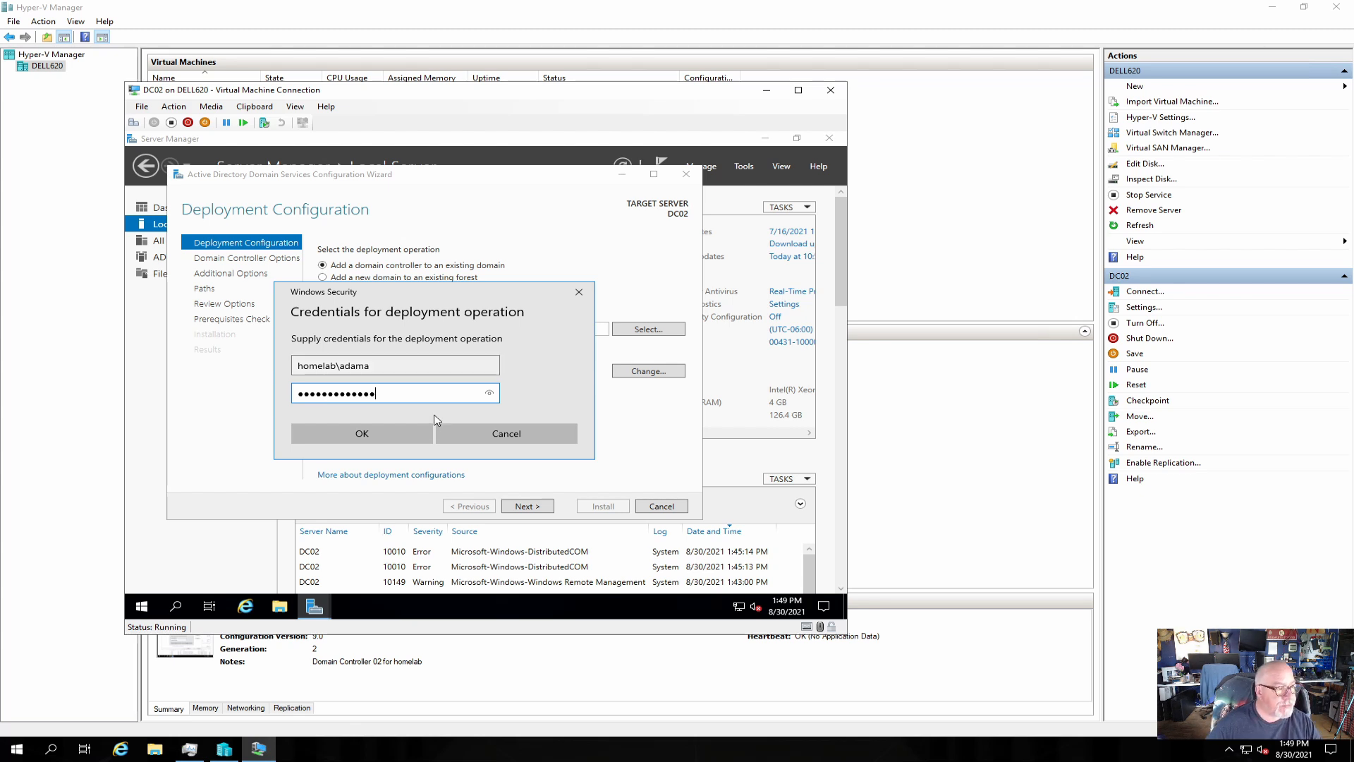
left_click(399, 438)
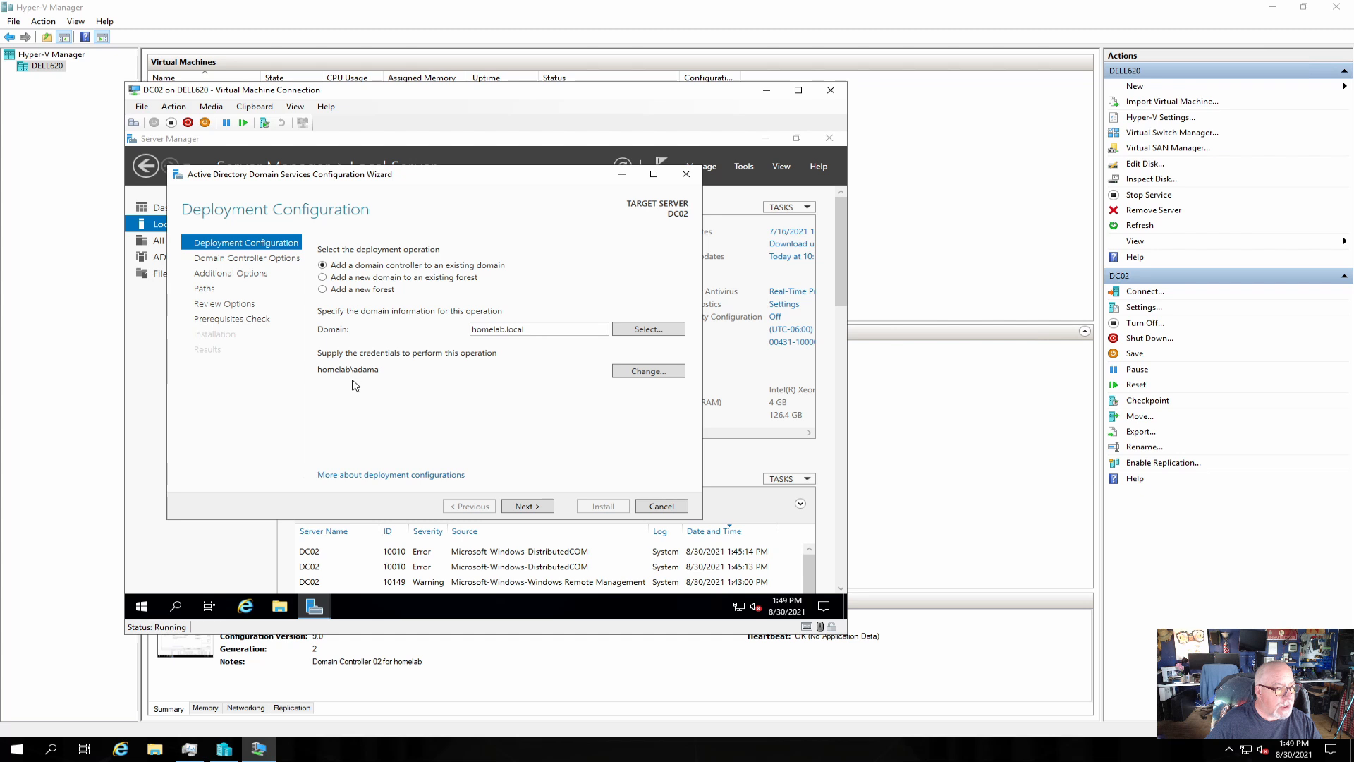
left_click(531, 507)
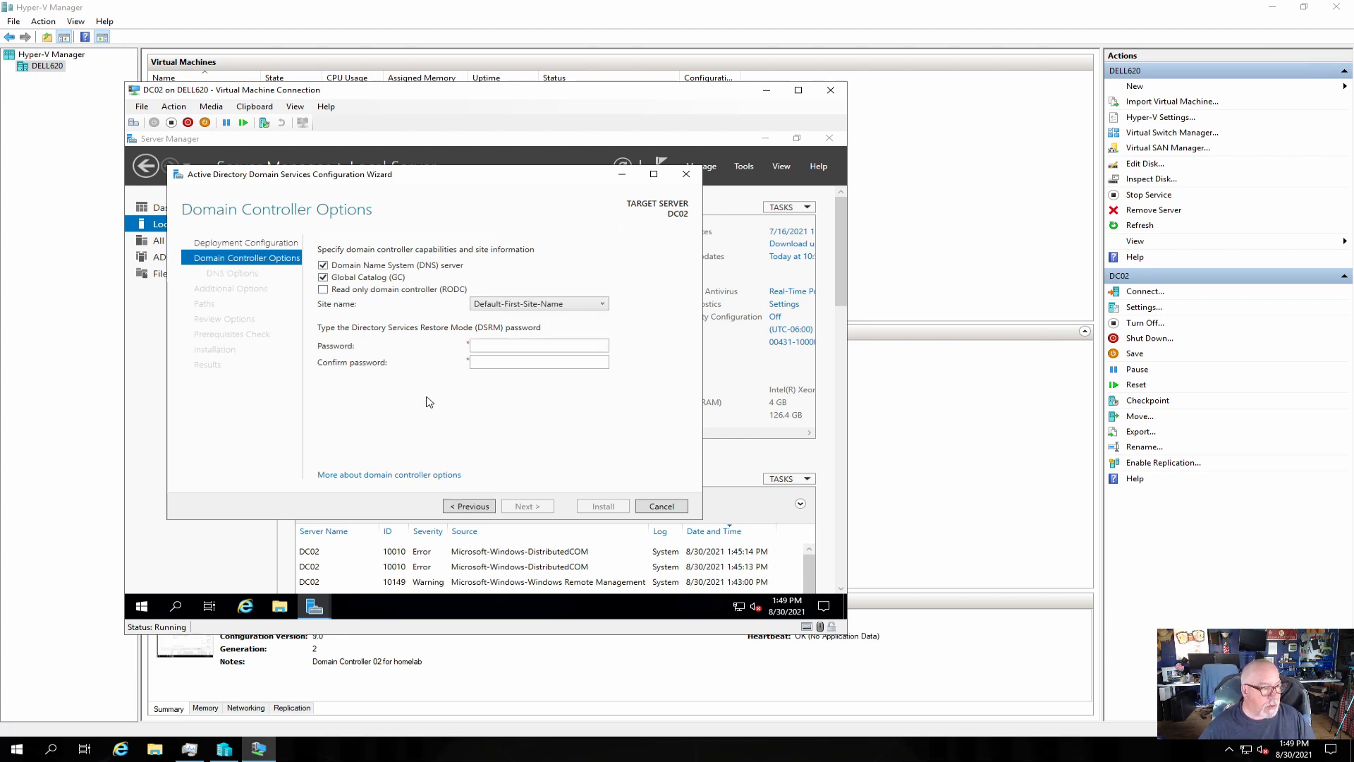
Enter and confirm the DSRM password, keeping DNS server and global catalog checked.
left_click(502, 346)
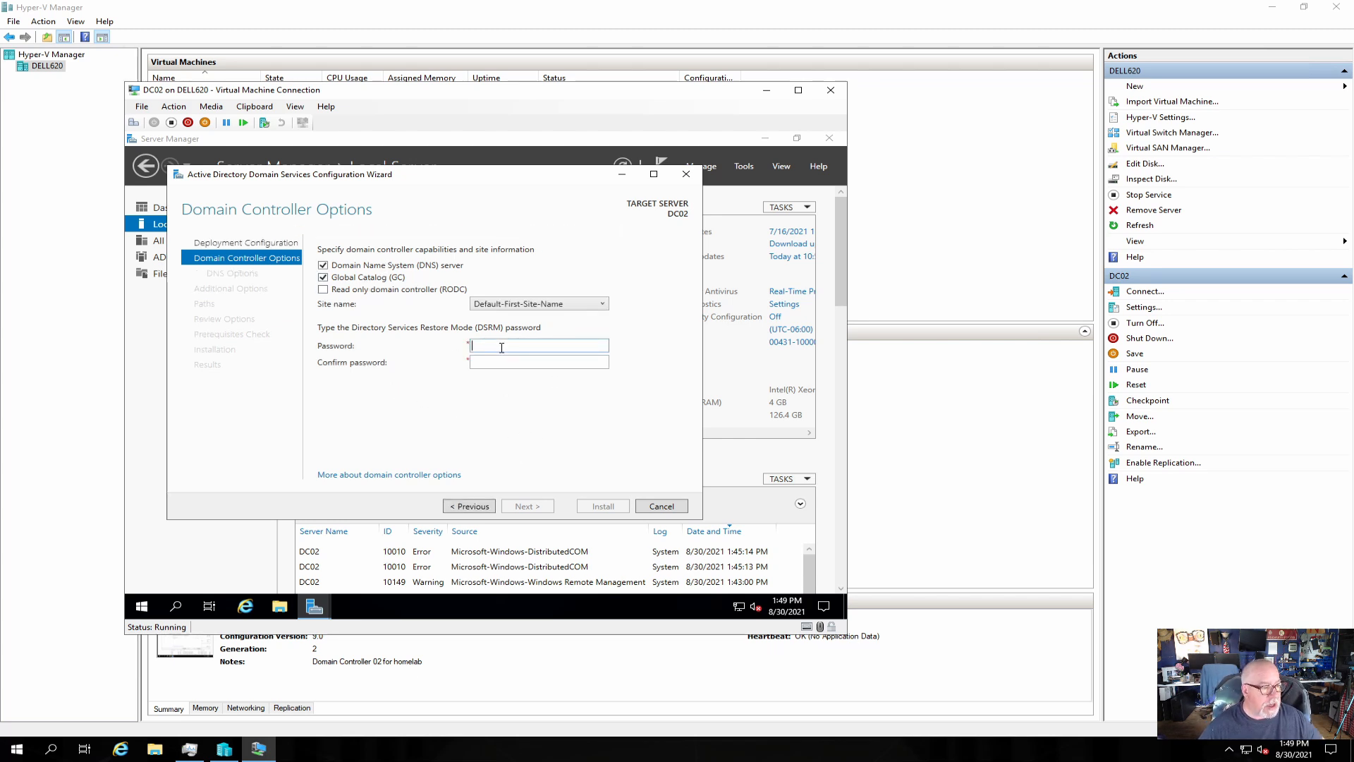
type("•••")
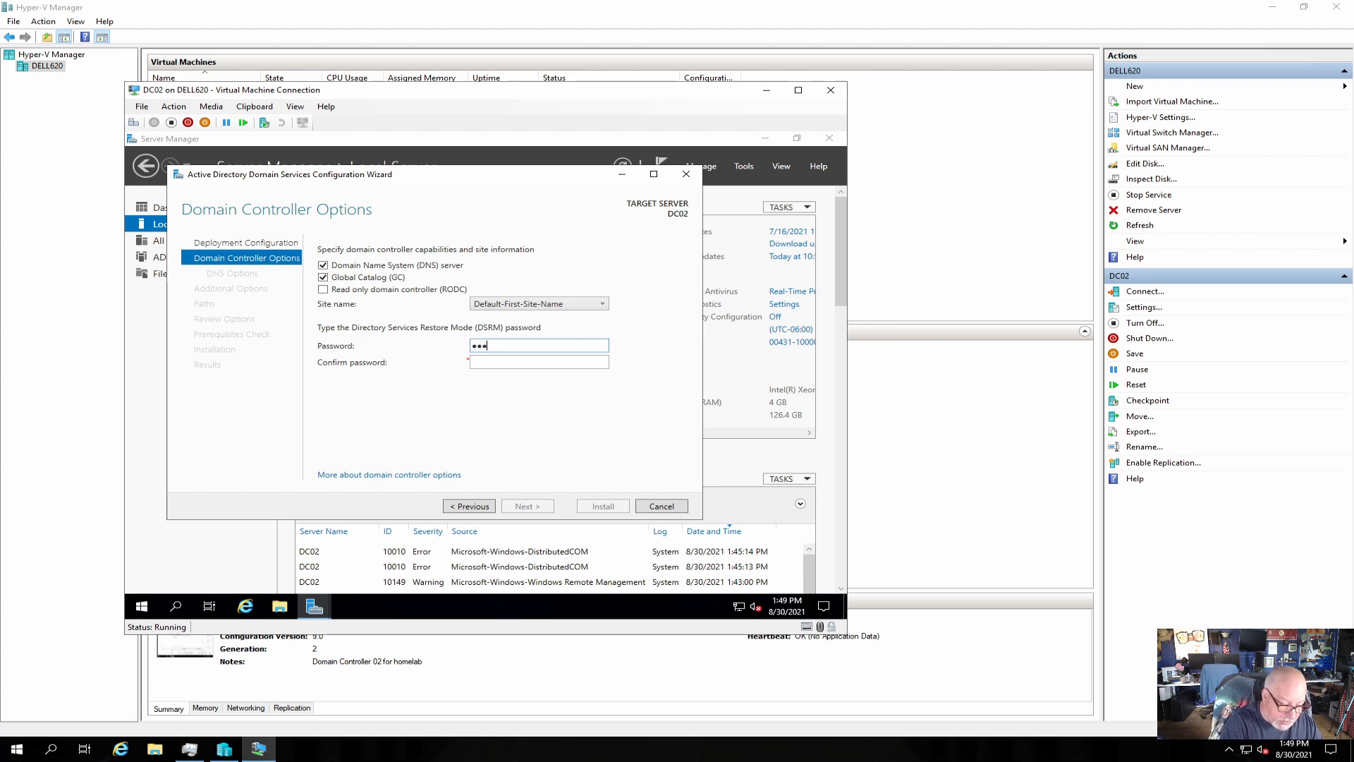
type("••••")
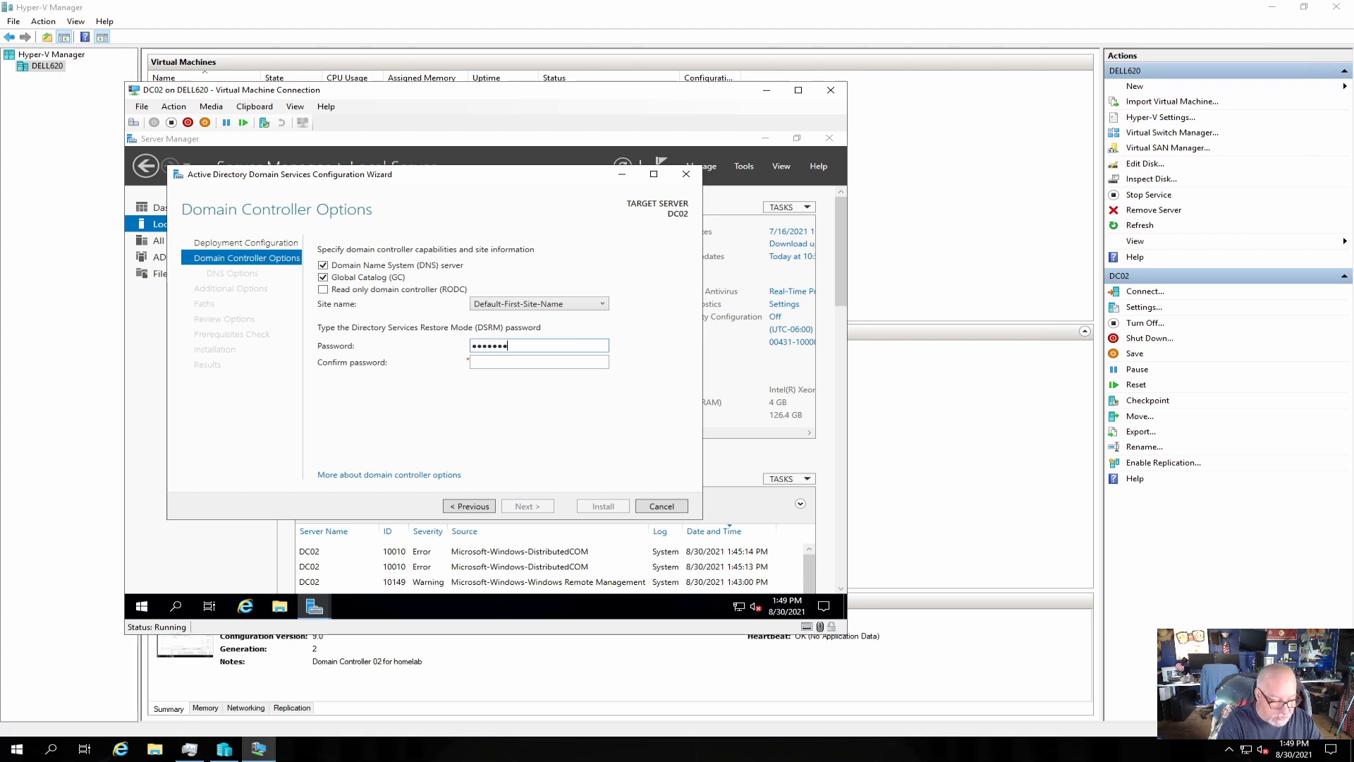
type("••••")
key("Tab")
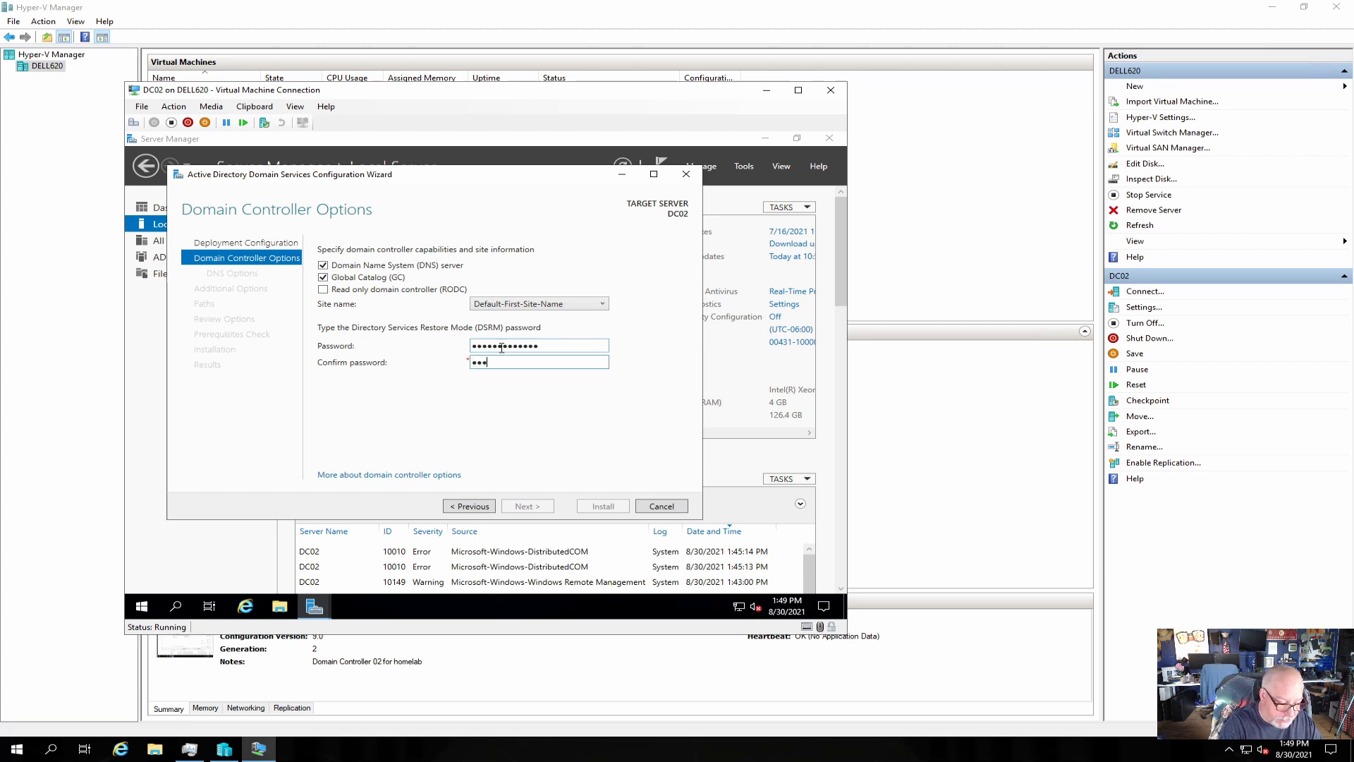
type("•••••••••••••")
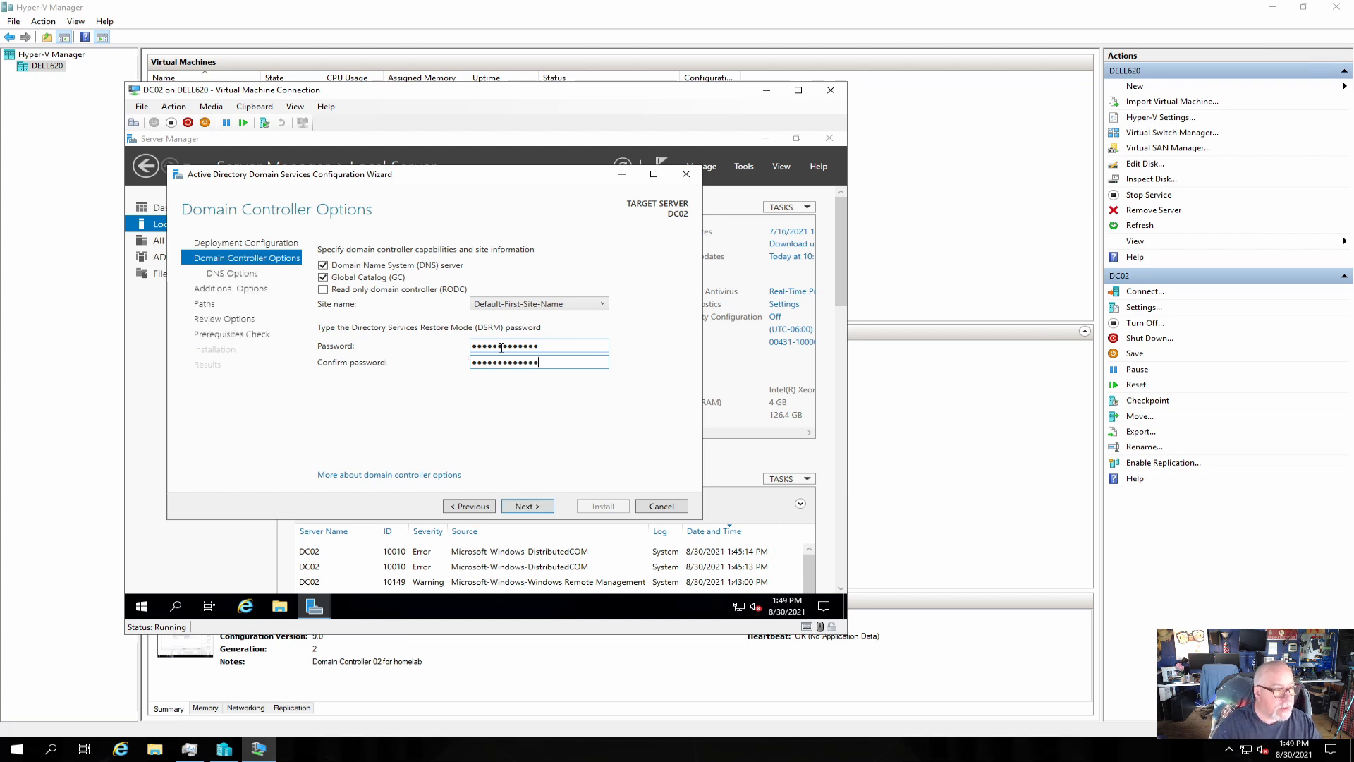
left_click(539, 509)
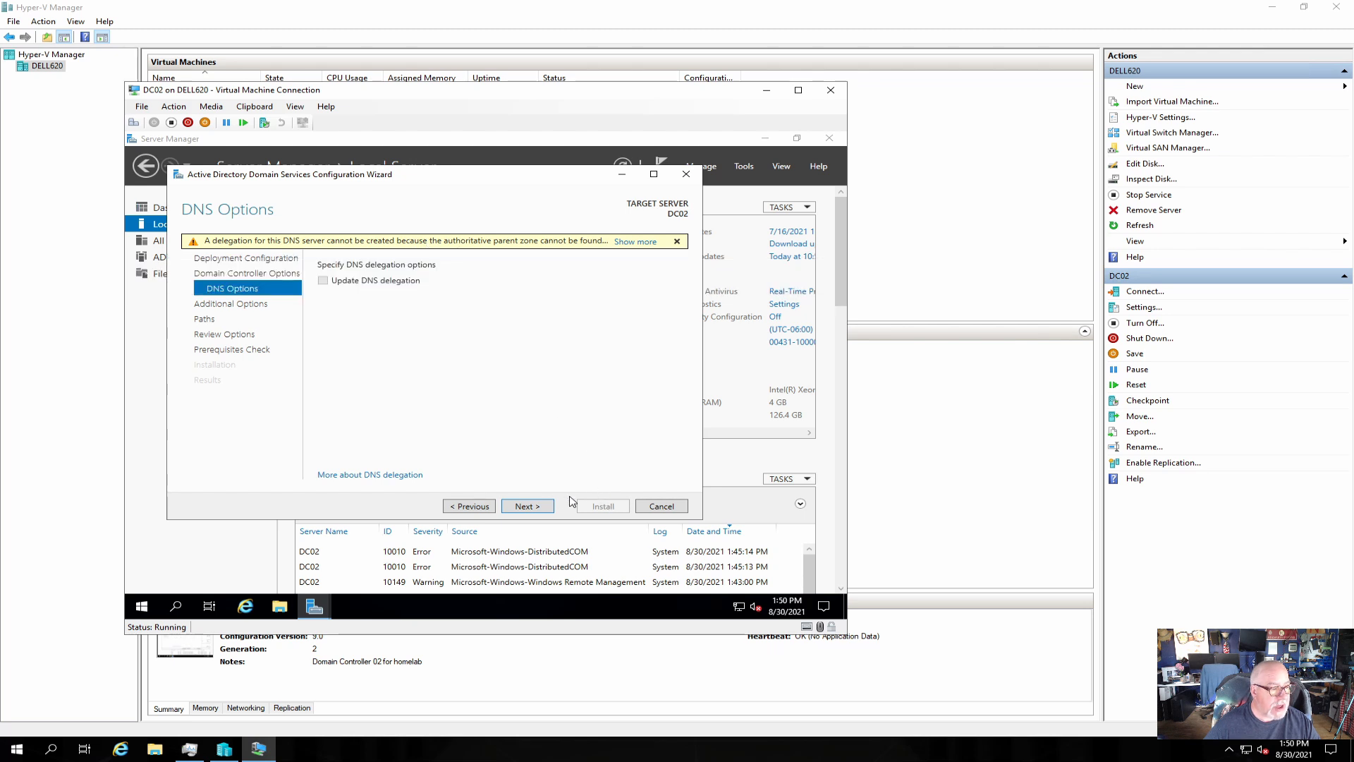
Replicate from DC01.homelab.local and accept the default database, log and SYSVOL paths.
left_click(530, 506)
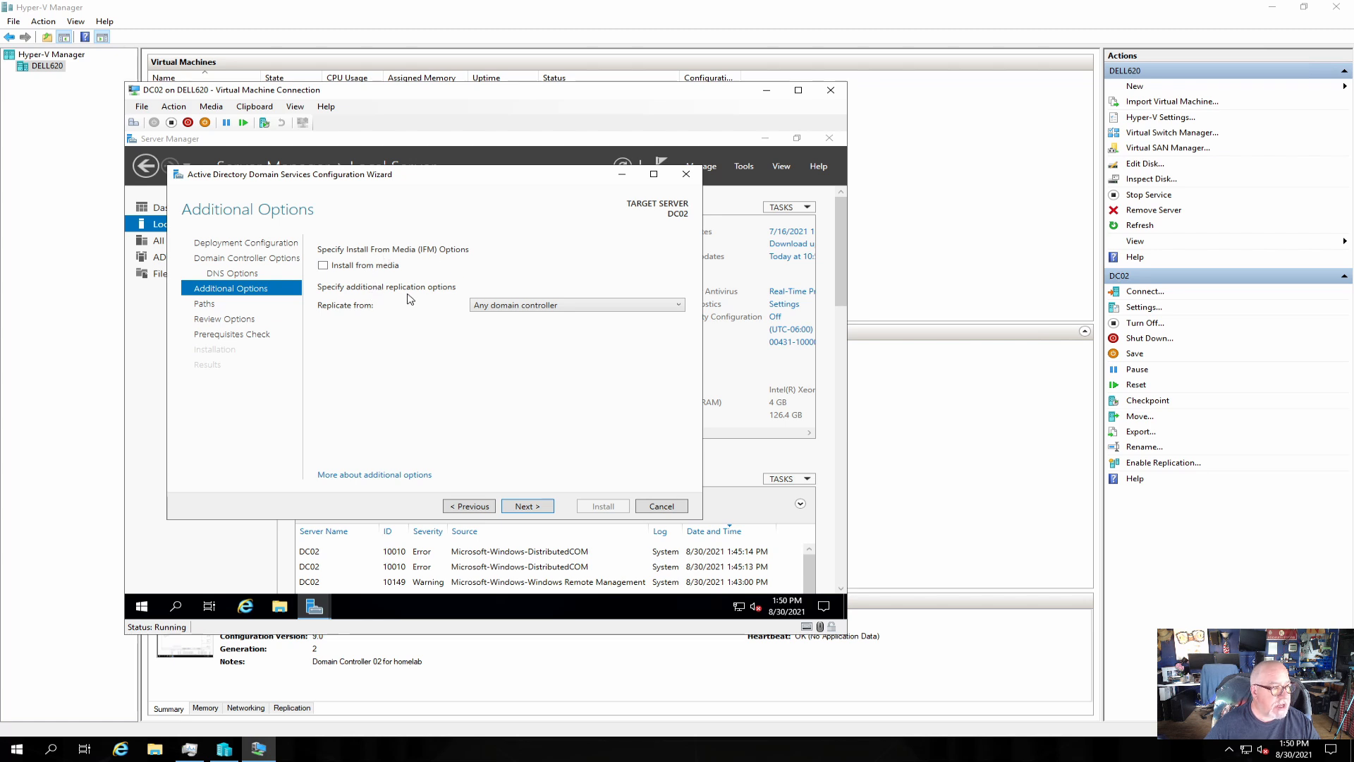
left_click(677, 309)
left_click(531, 336)
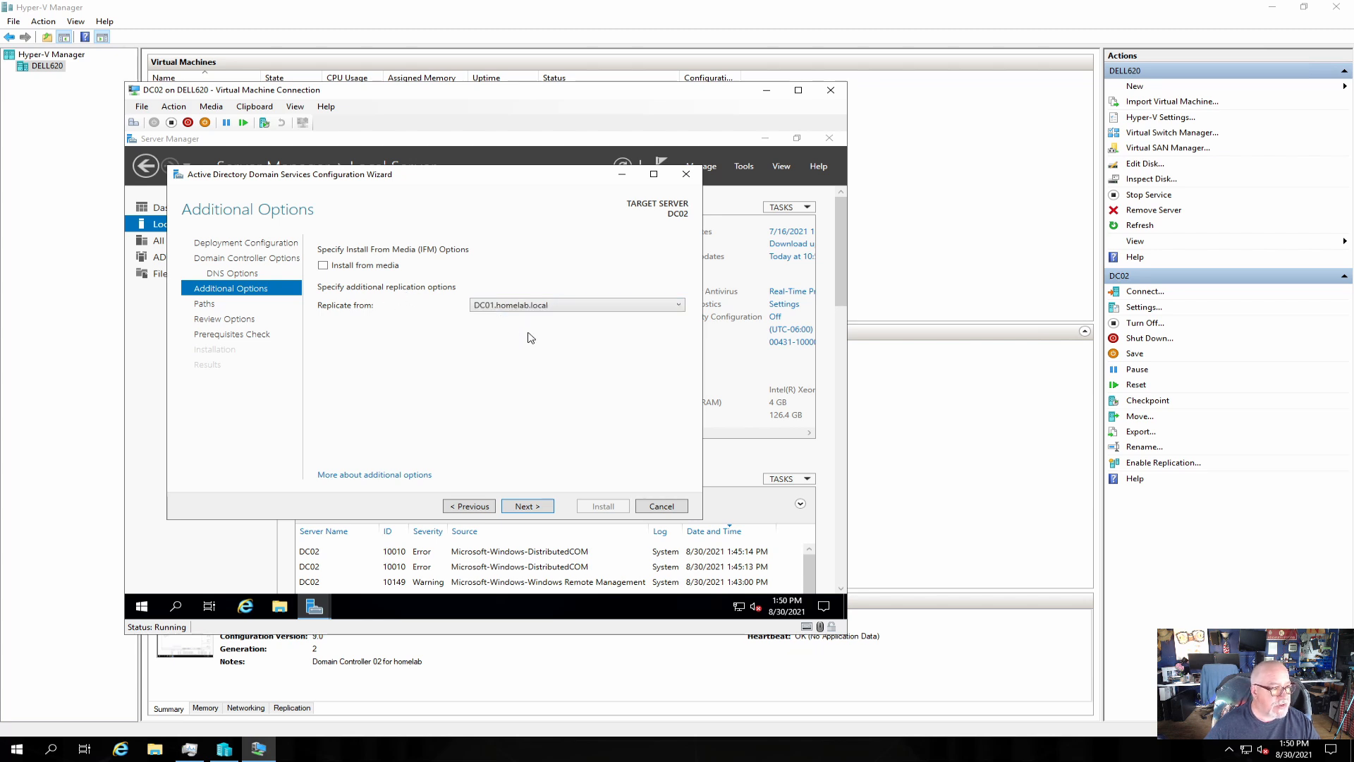
left_click(528, 507)
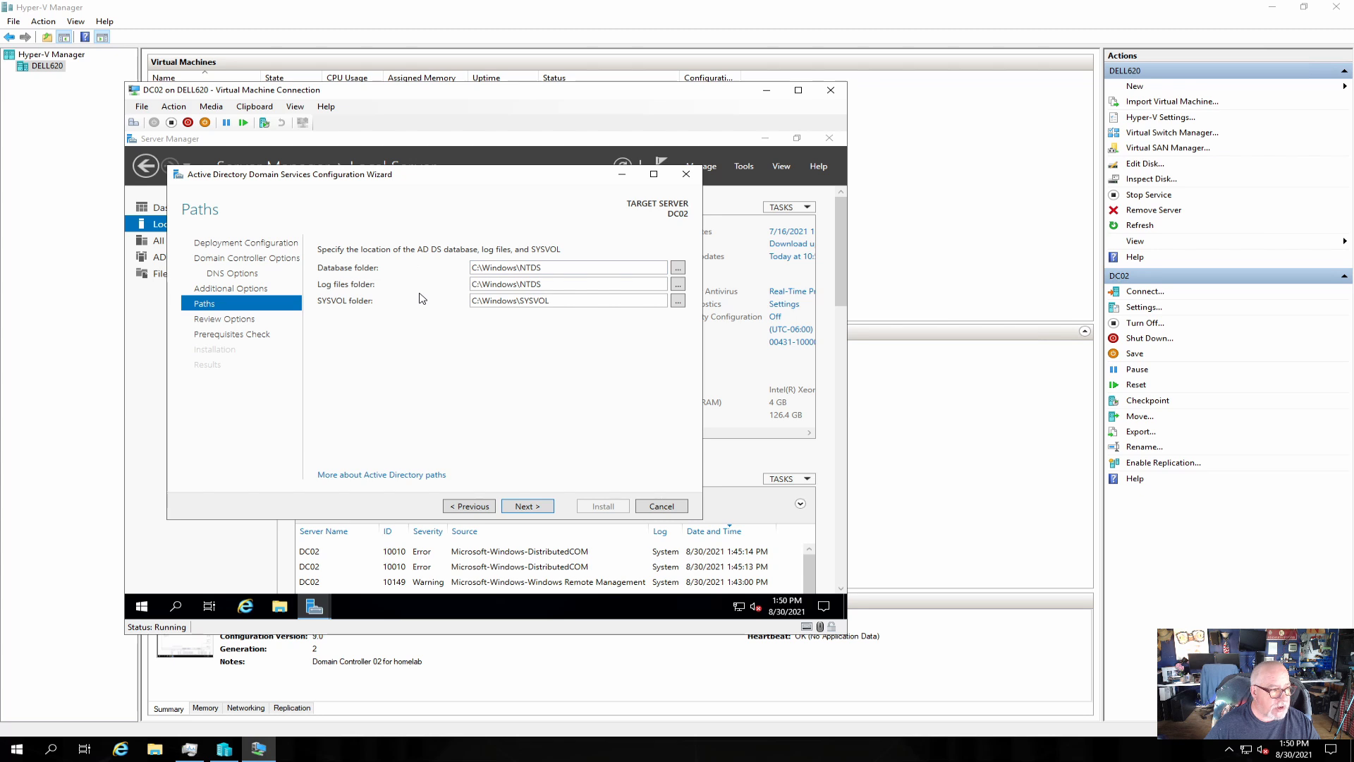
left_click(528, 505)
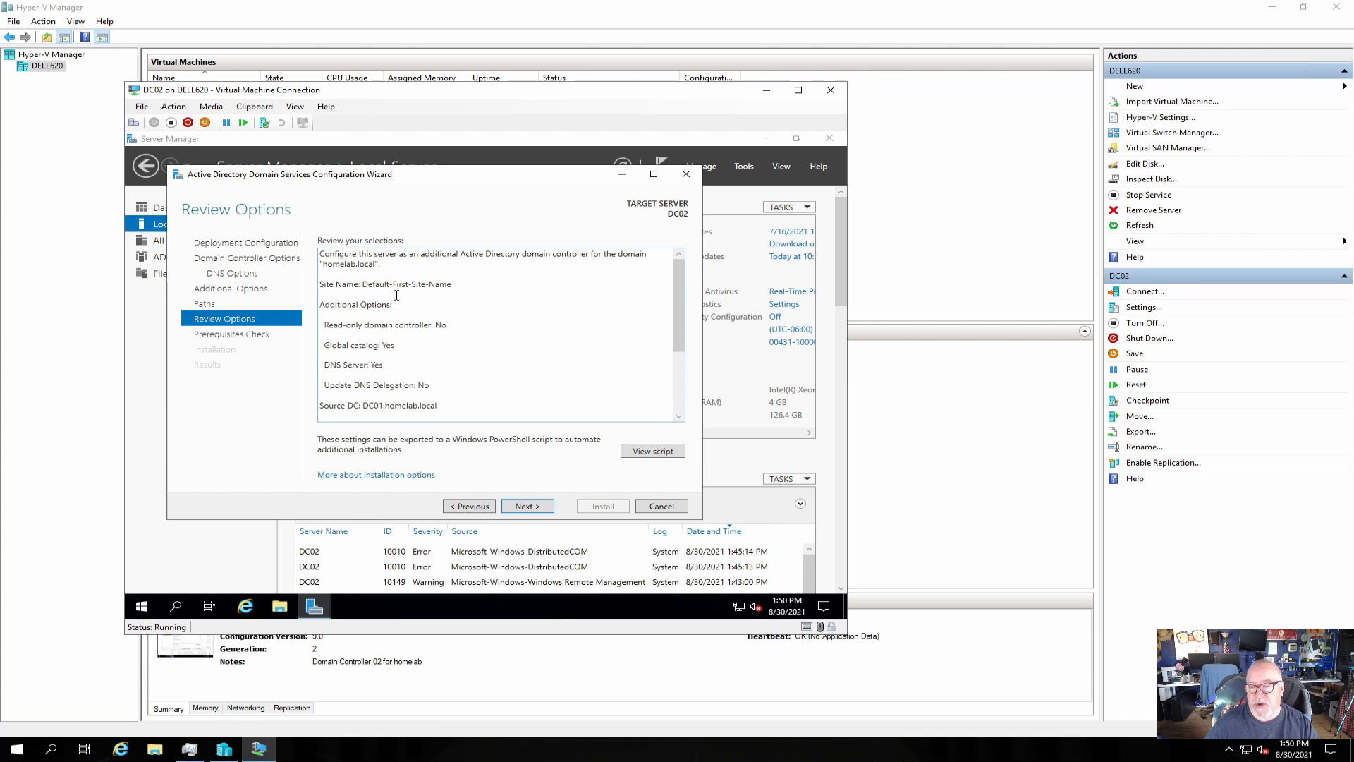
Inspect the generated PowerShell deployment script, then run the prerequisites check.
left_click(647, 453)
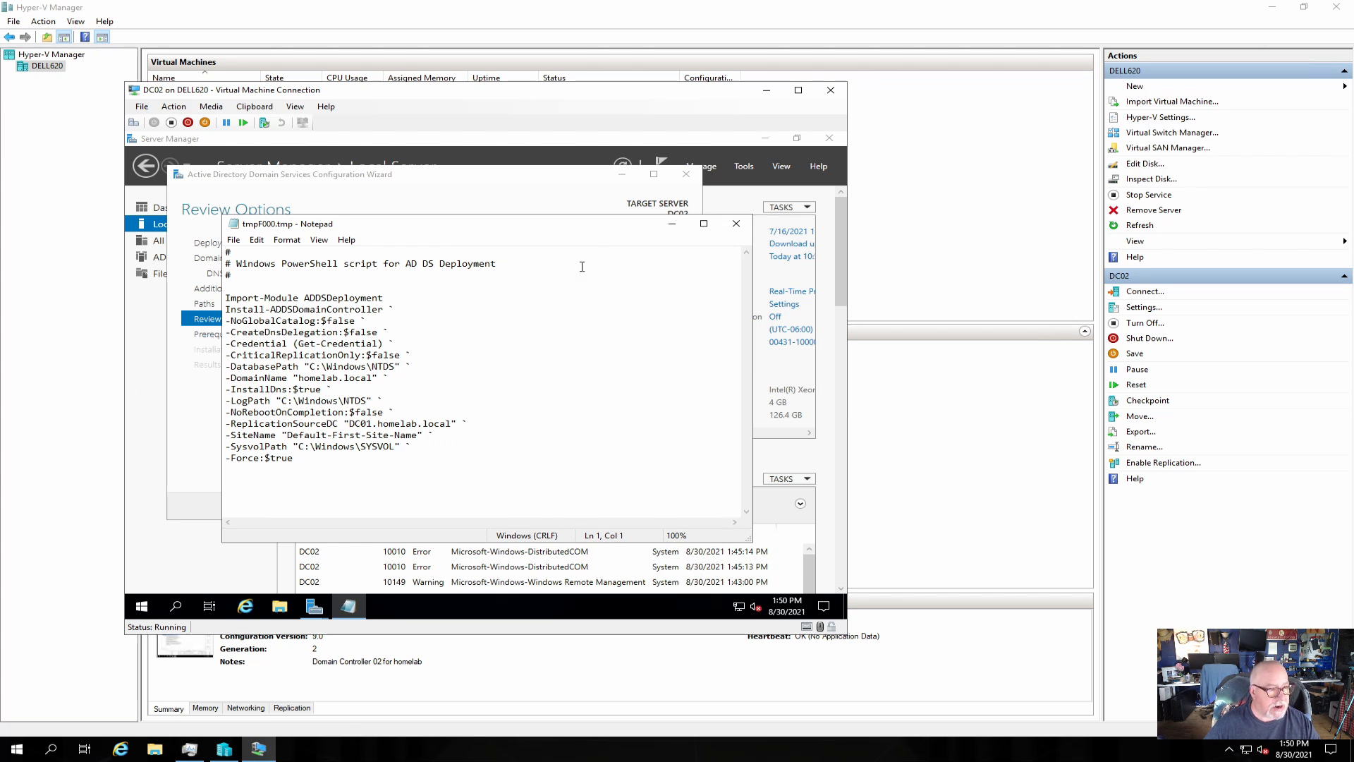
left_click(736, 224)
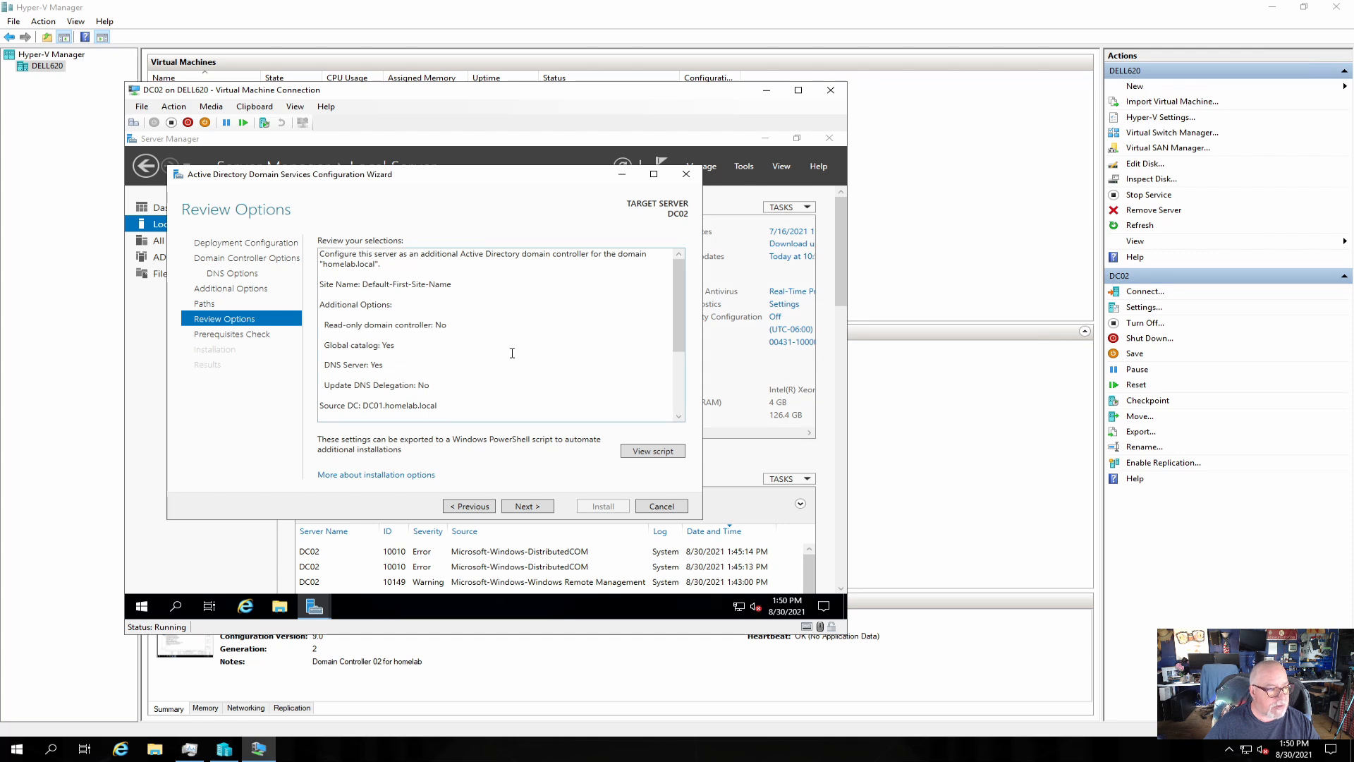
left_click(525, 507)
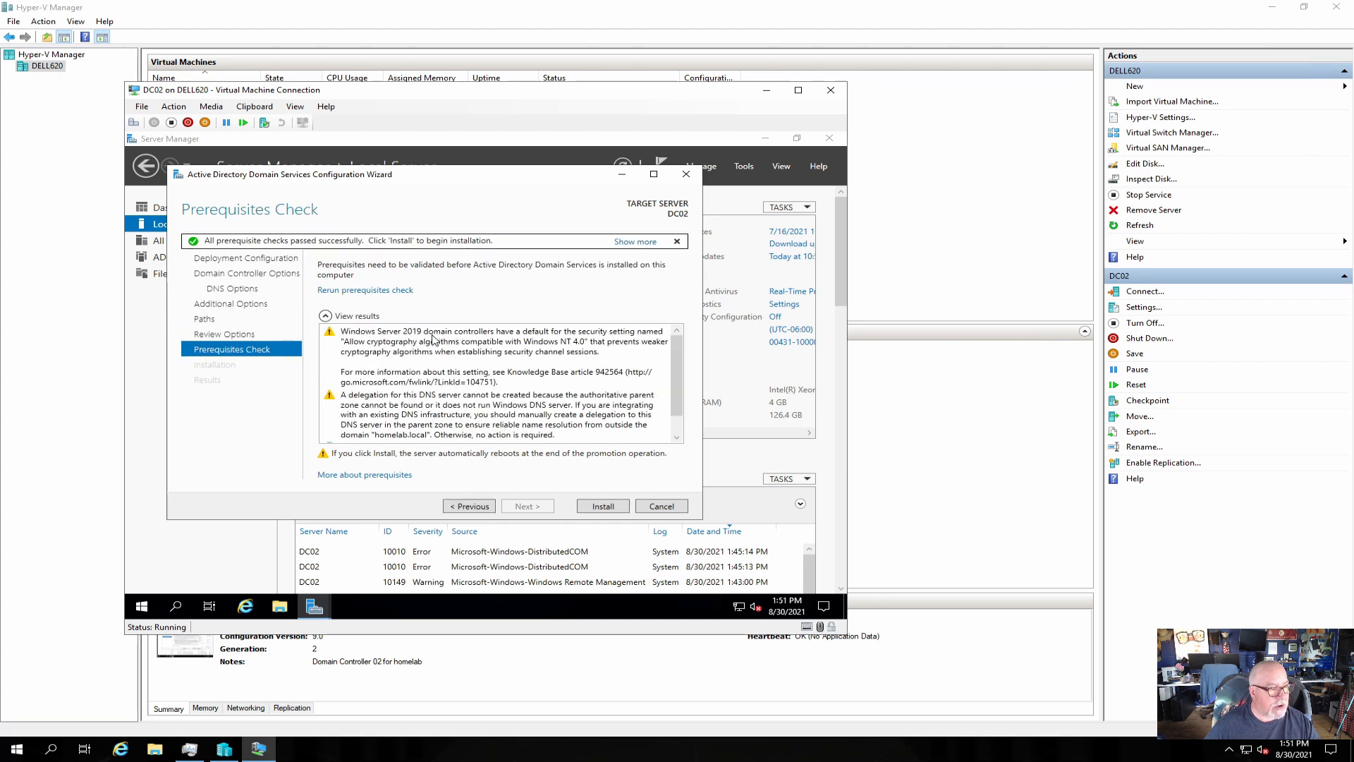
Review the prerequisite results and install AD DS, letting DC02 reboot.
scroll(454, 388, "down", 1)
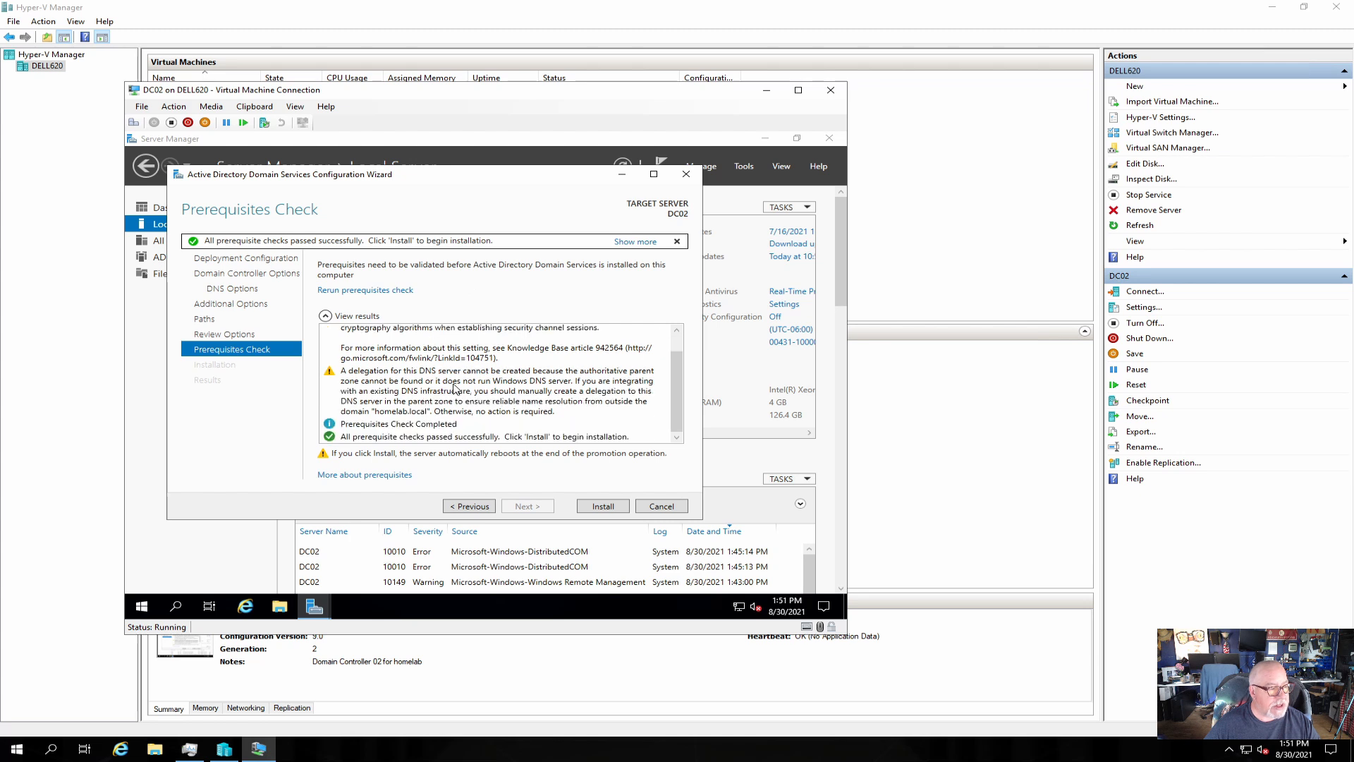
scroll(455, 388, "up", 1)
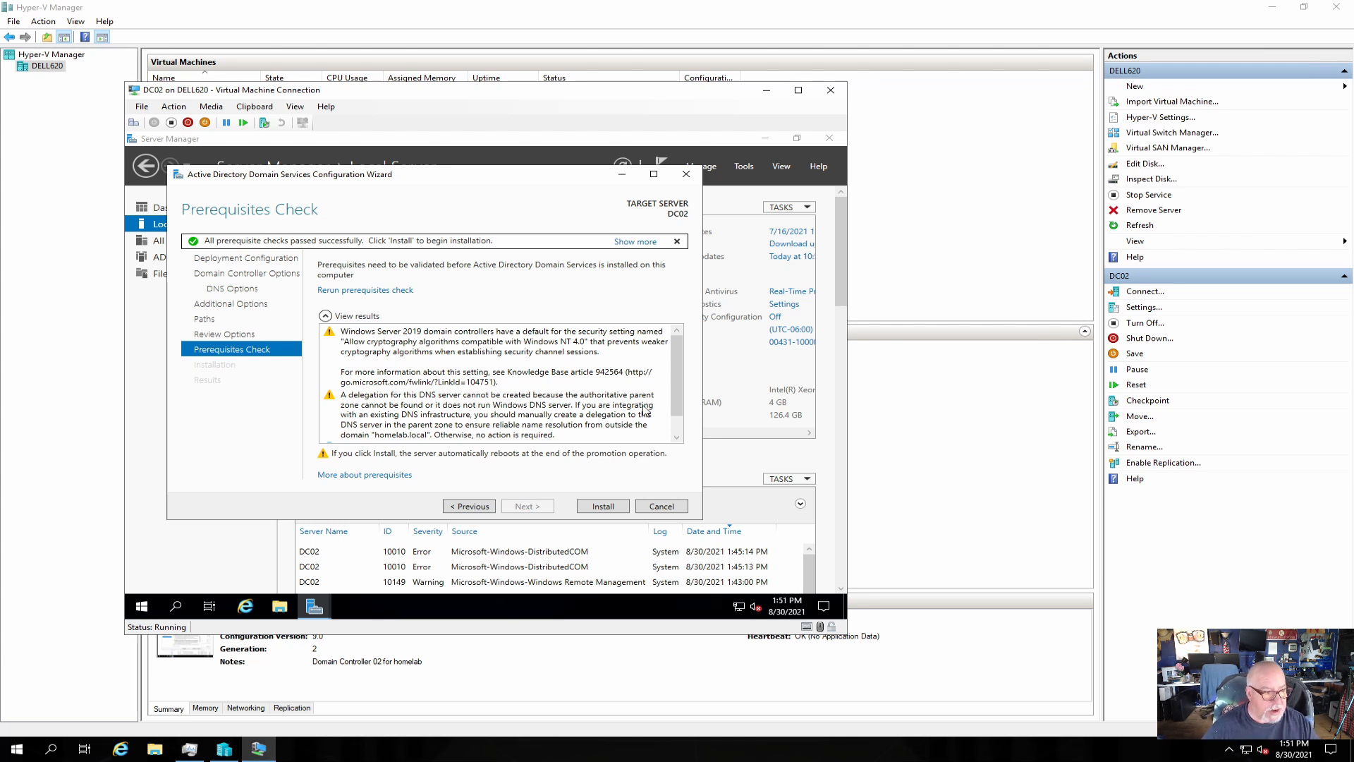
left_click(605, 507)
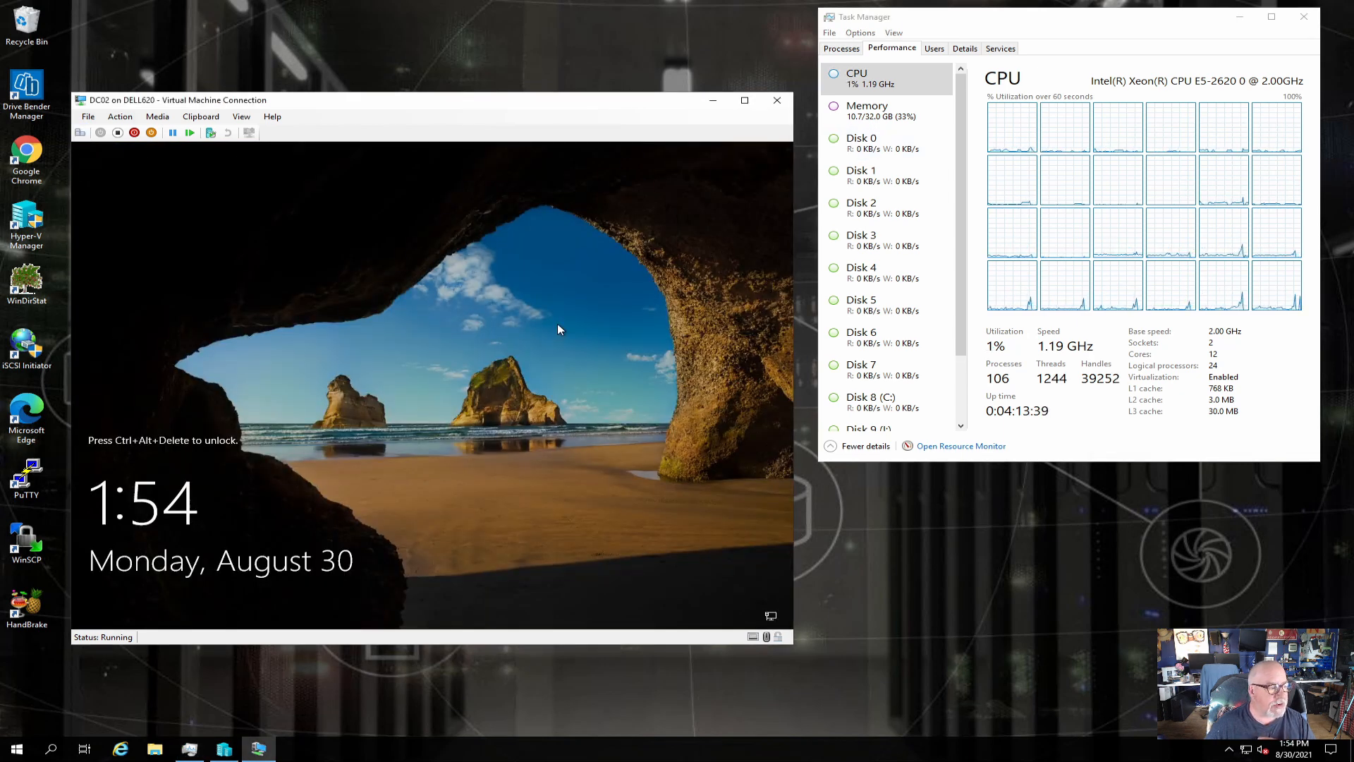
Sign in to DC02 as Other user with the domain account's username and password.
left_click(80, 134)
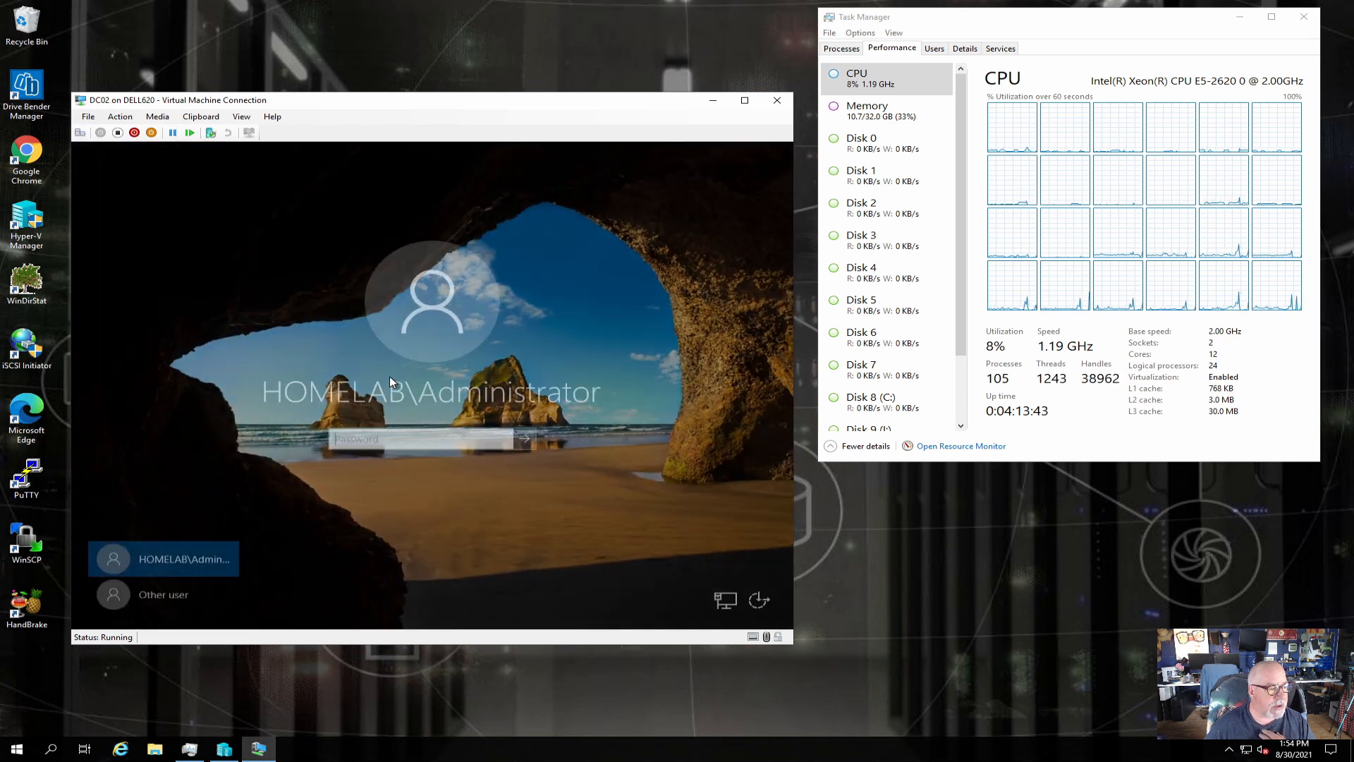
left_click(185, 594)
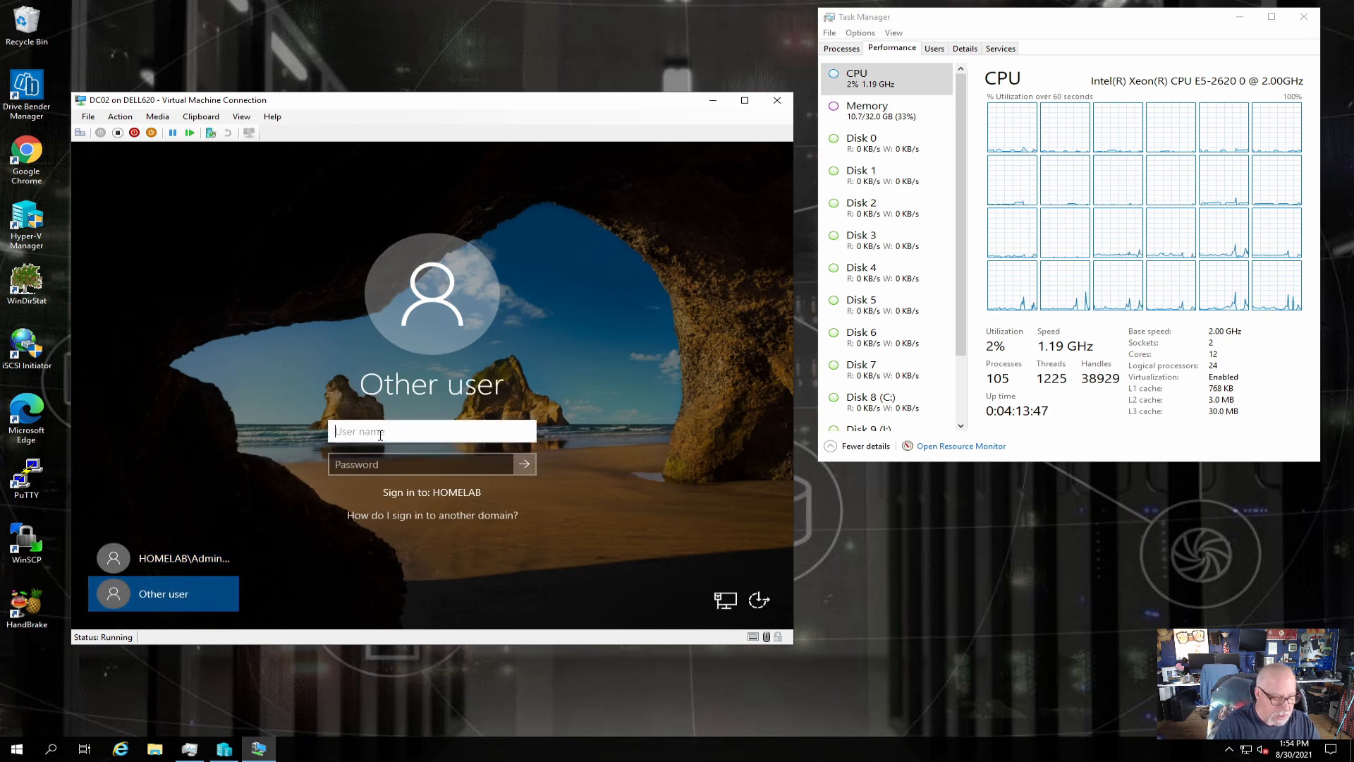
type("adama")
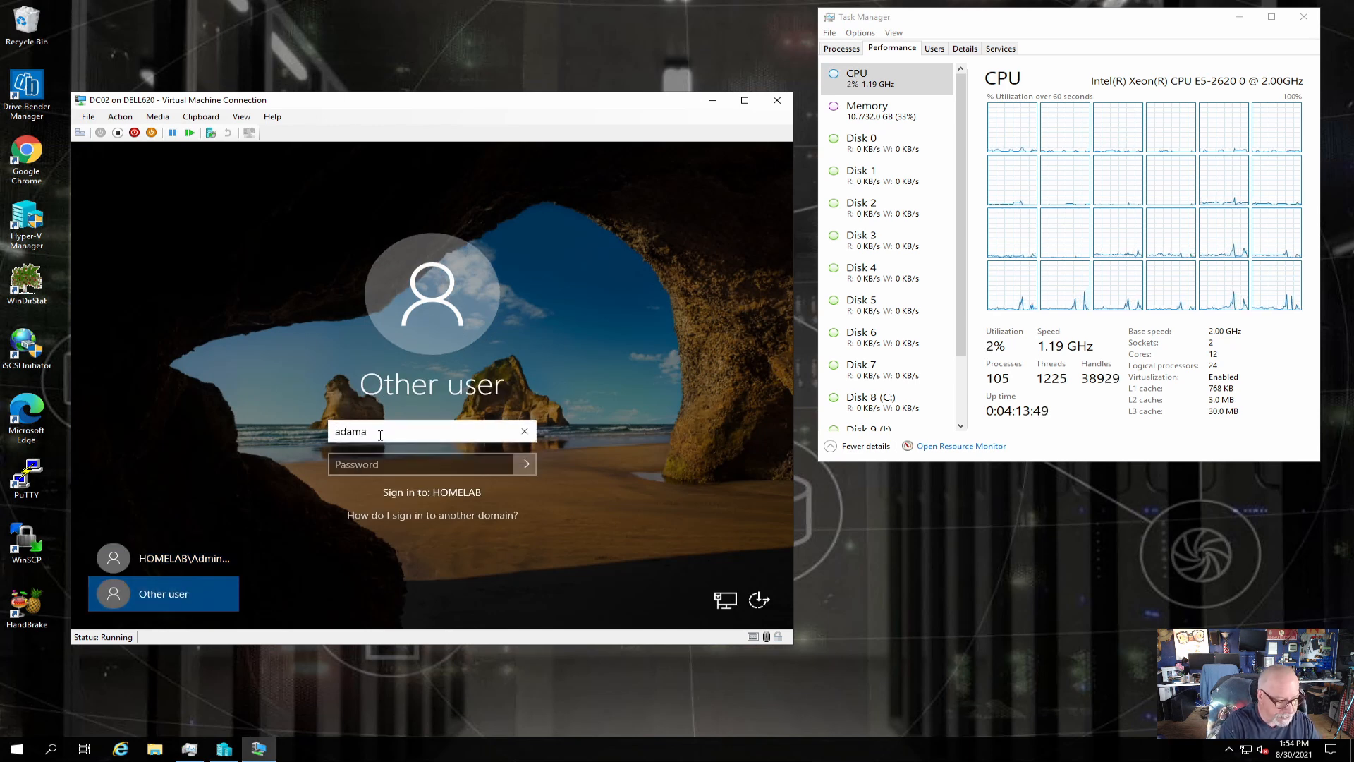
key("Tab")
type("•••")
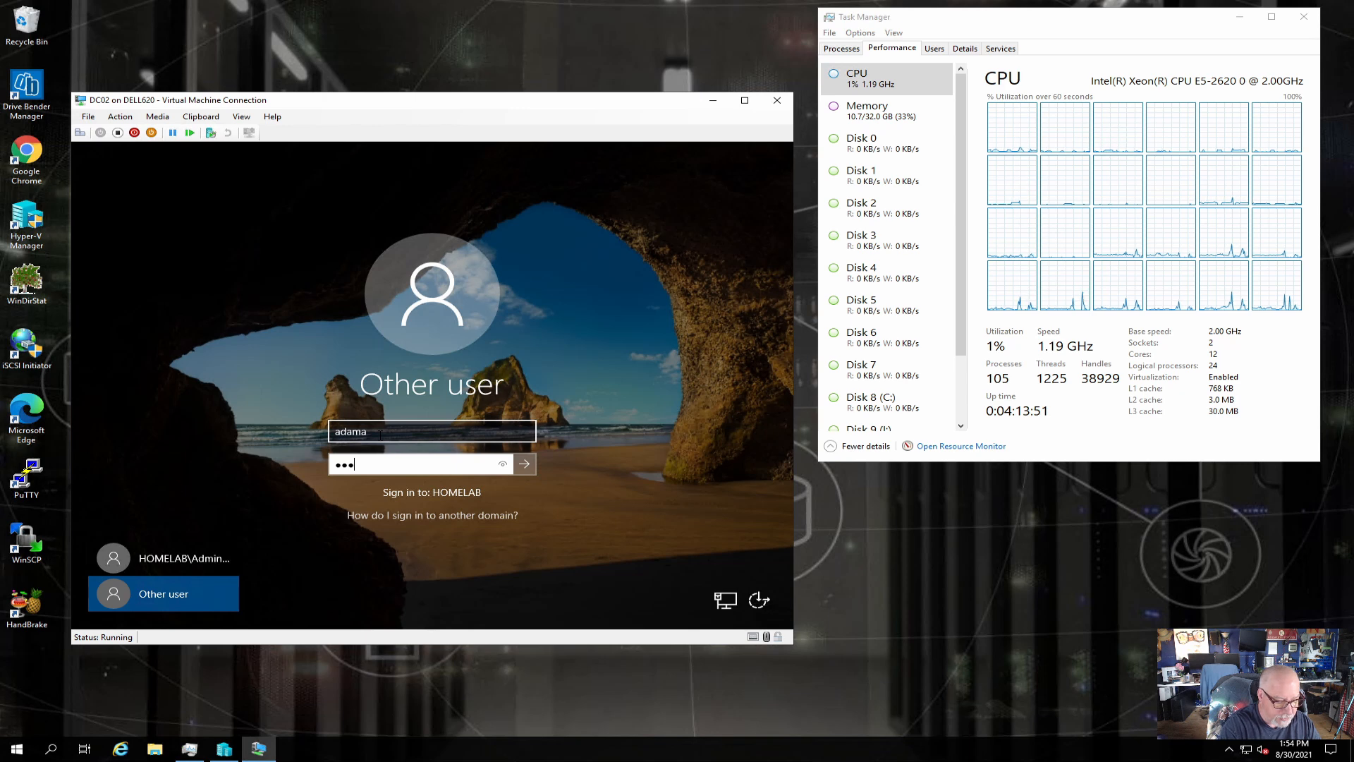
type("••••")
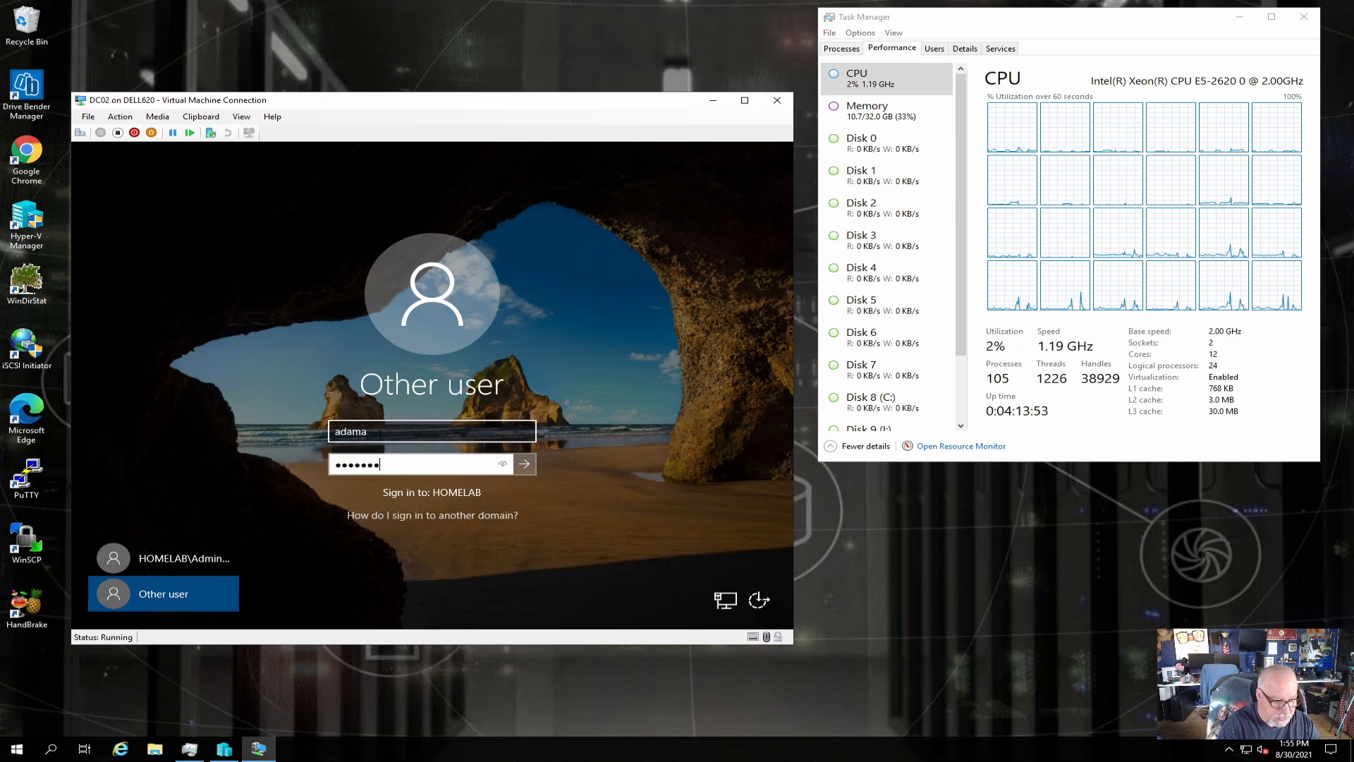
type("•••")
left_click(524, 463)
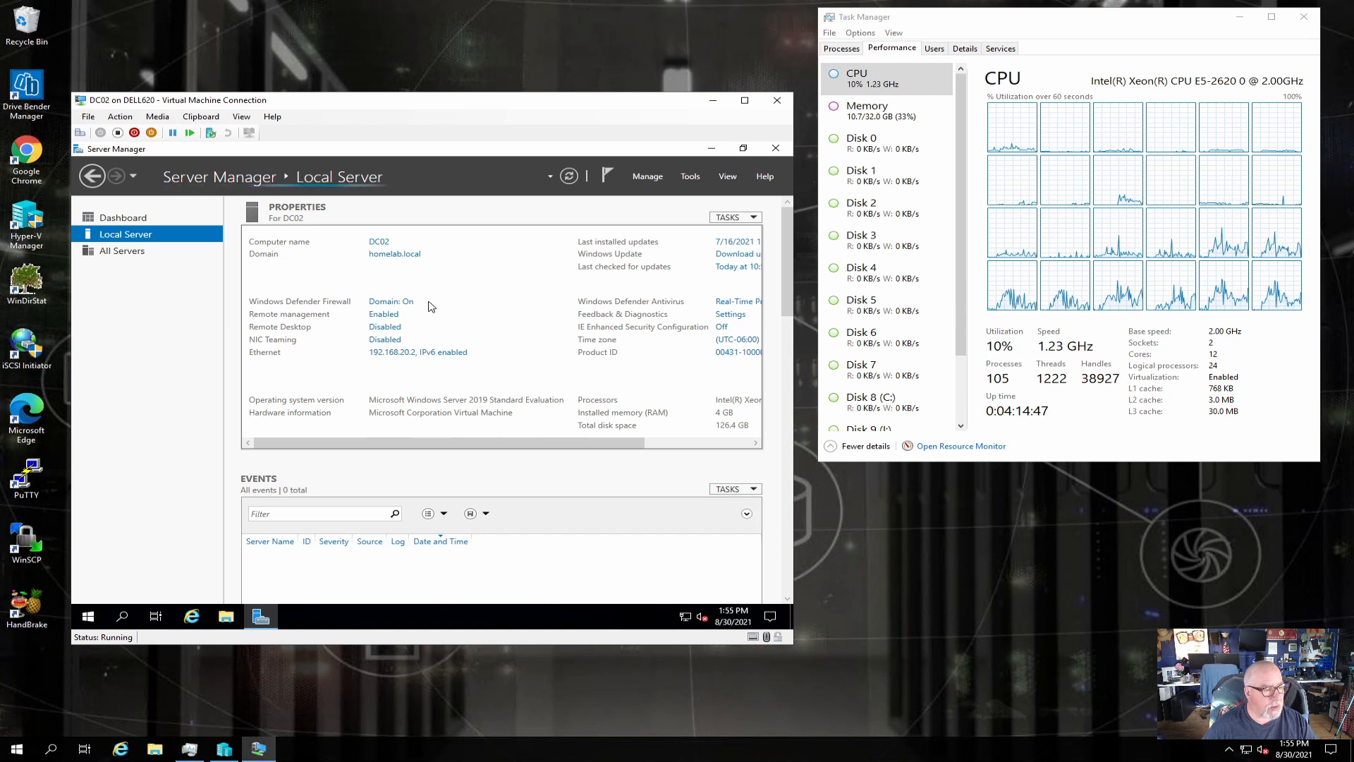
Check the Ethernet adapter details (192.168.20.2, DNS 192.168.20.1), then open its Properties.
left_click(707, 442)
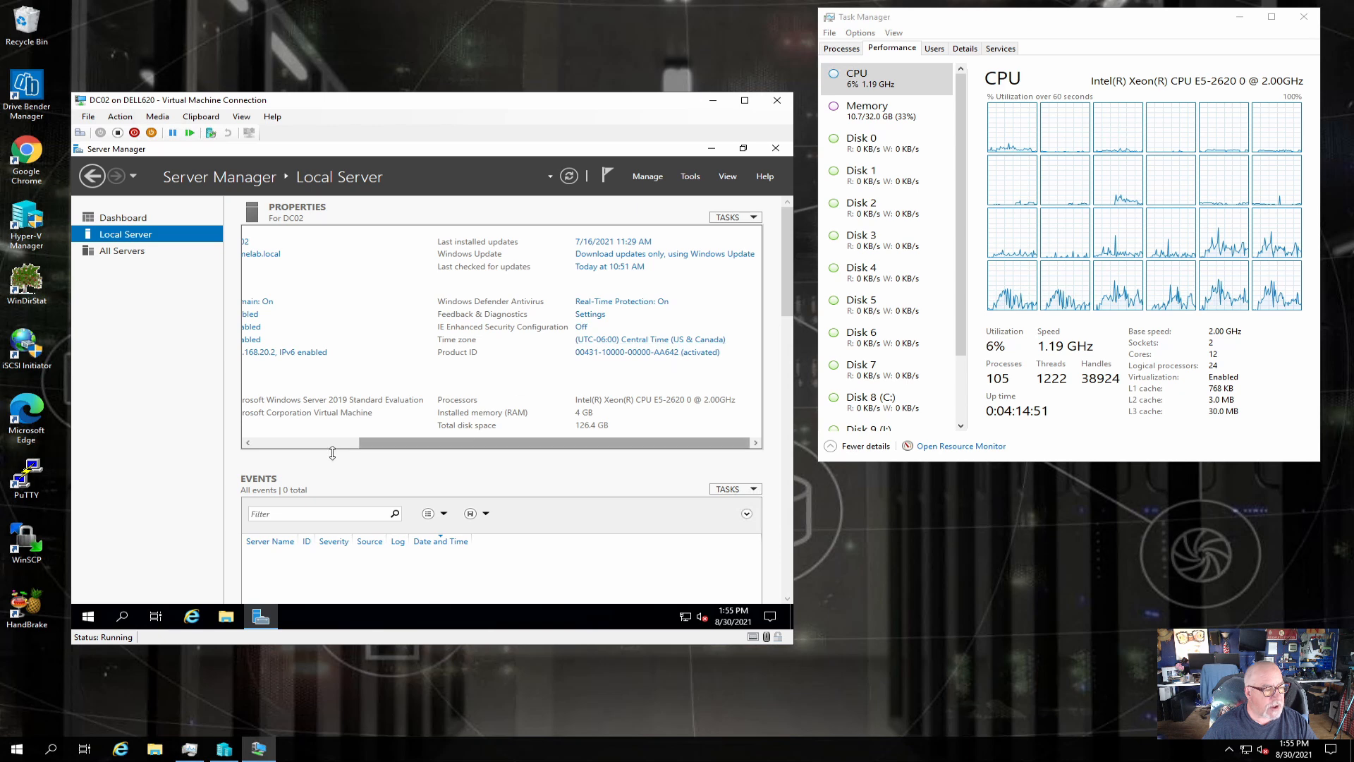
left_click(277, 443)
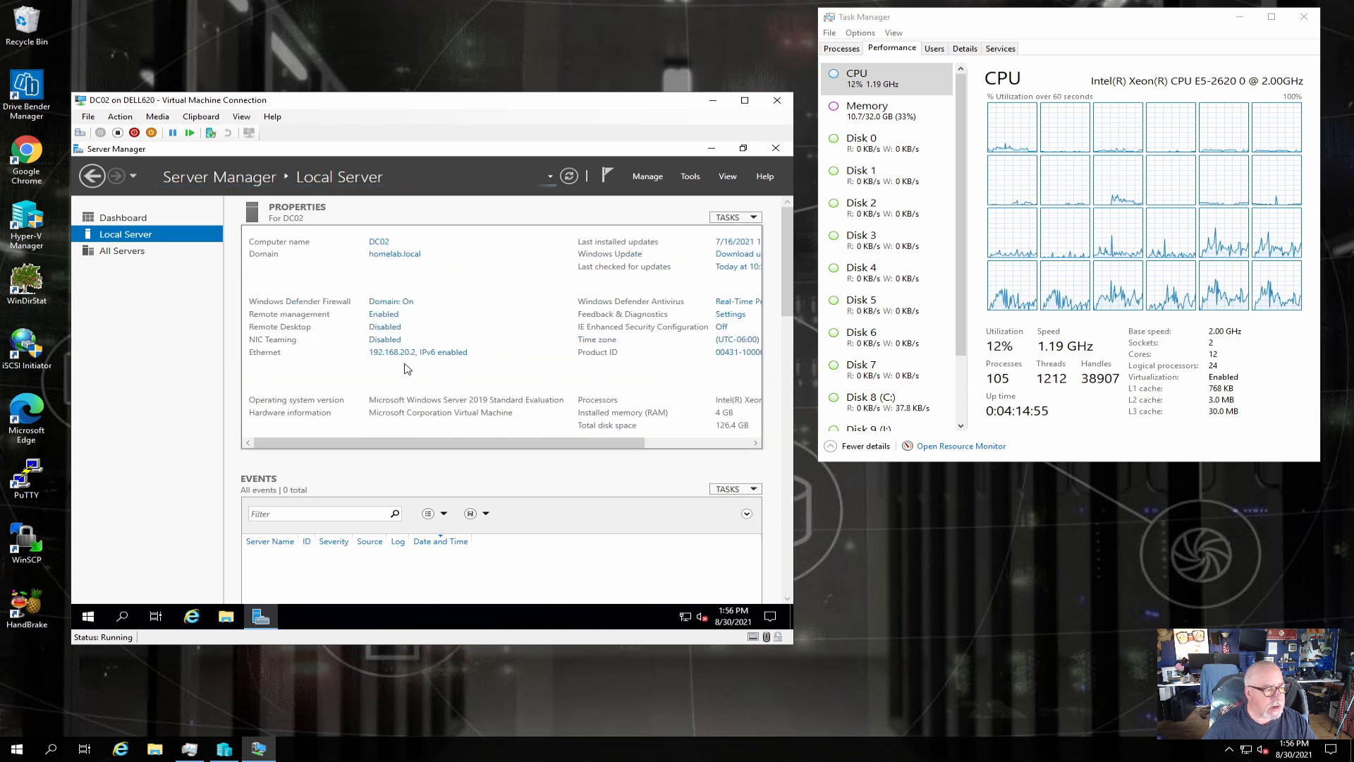
left_click(394, 353)
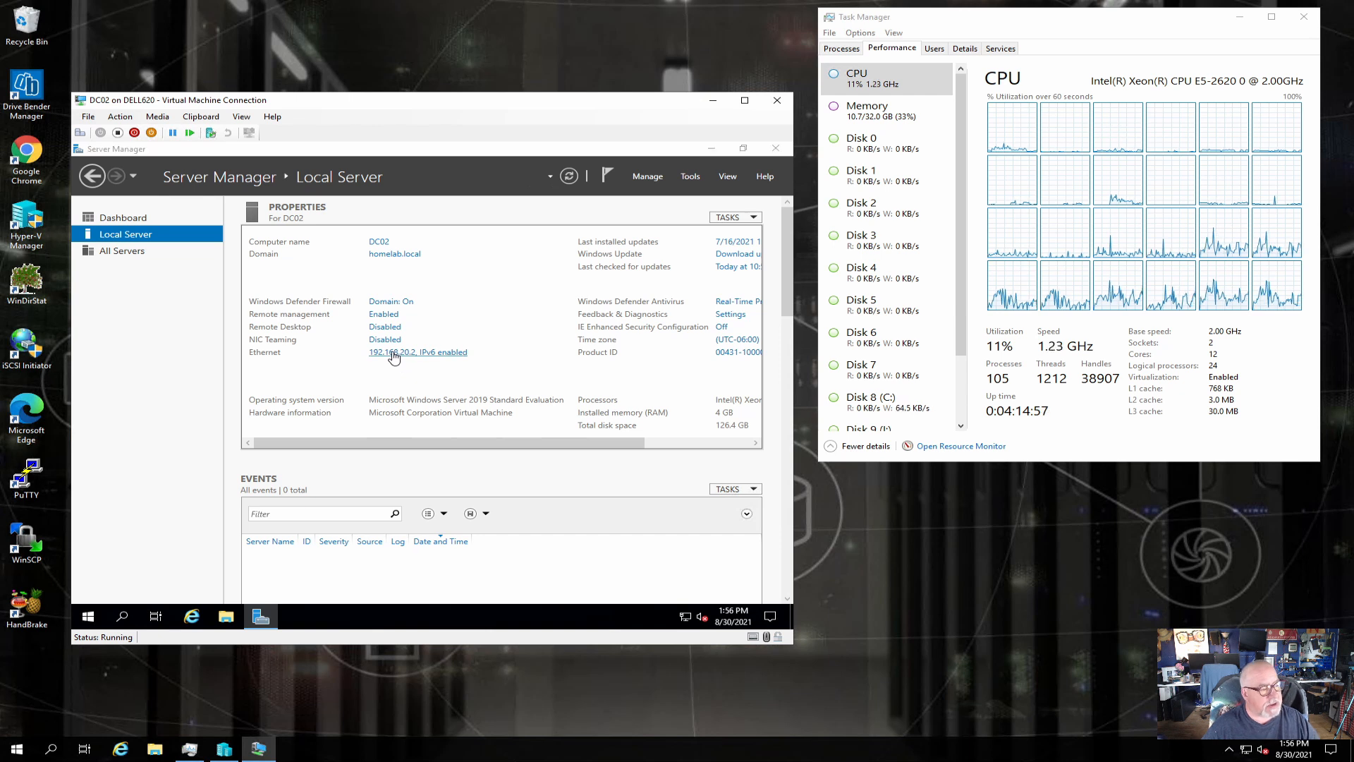
left_click(230, 274)
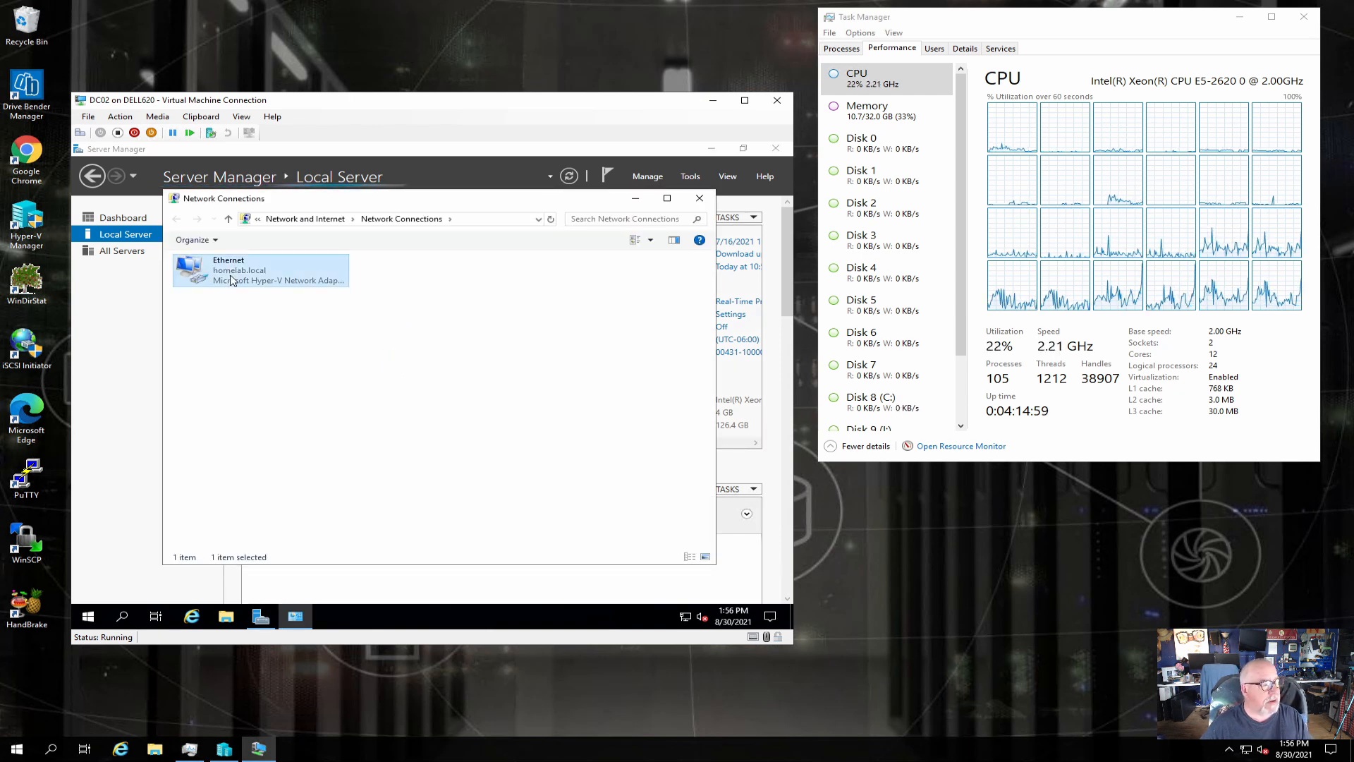
right_click(230, 275)
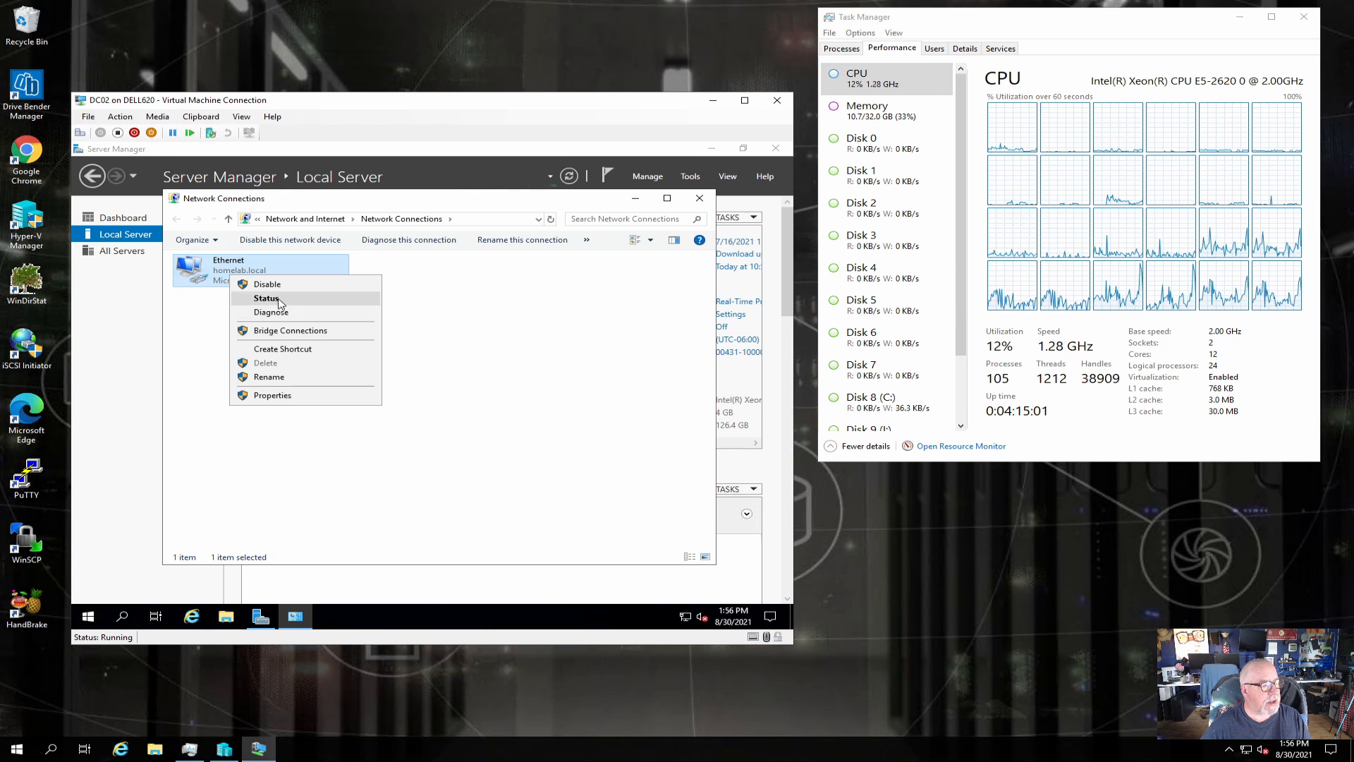
left_click(275, 298)
left_click(359, 372)
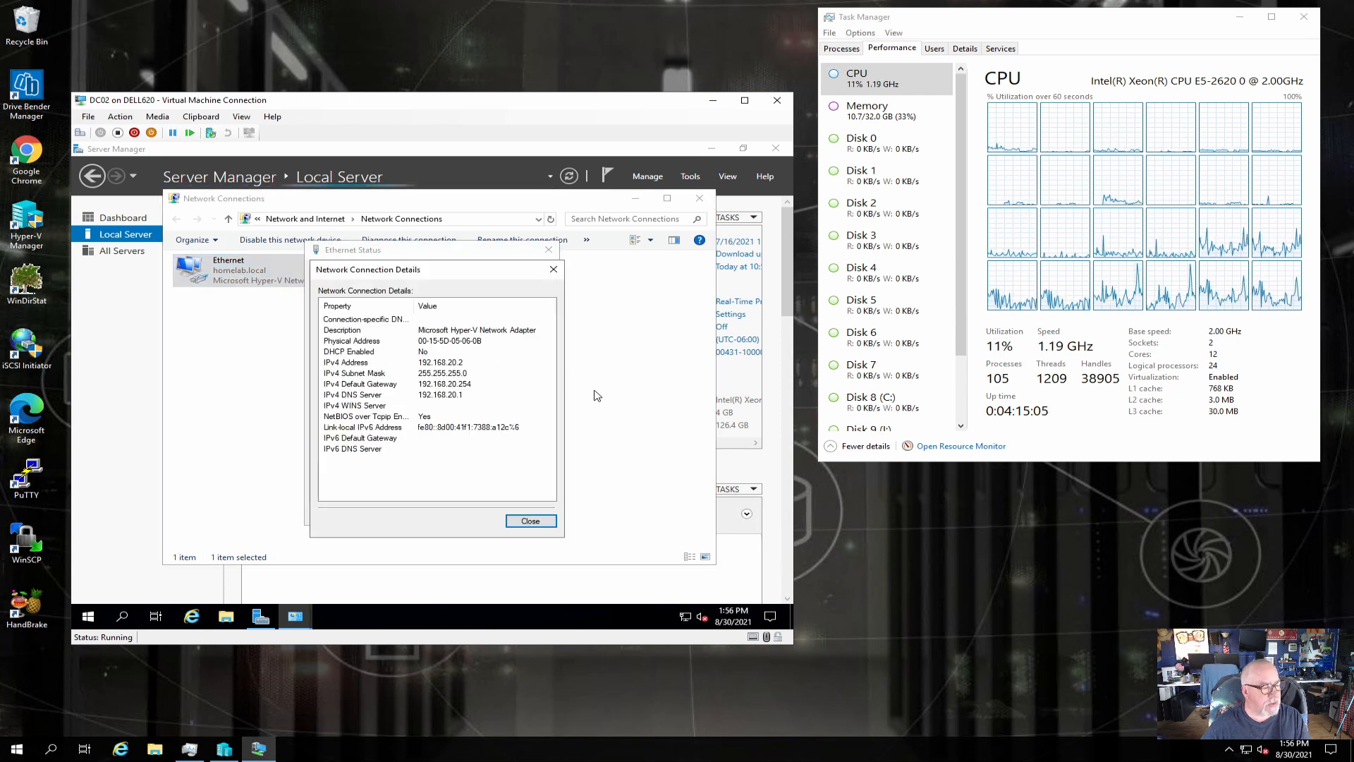
left_click(532, 519)
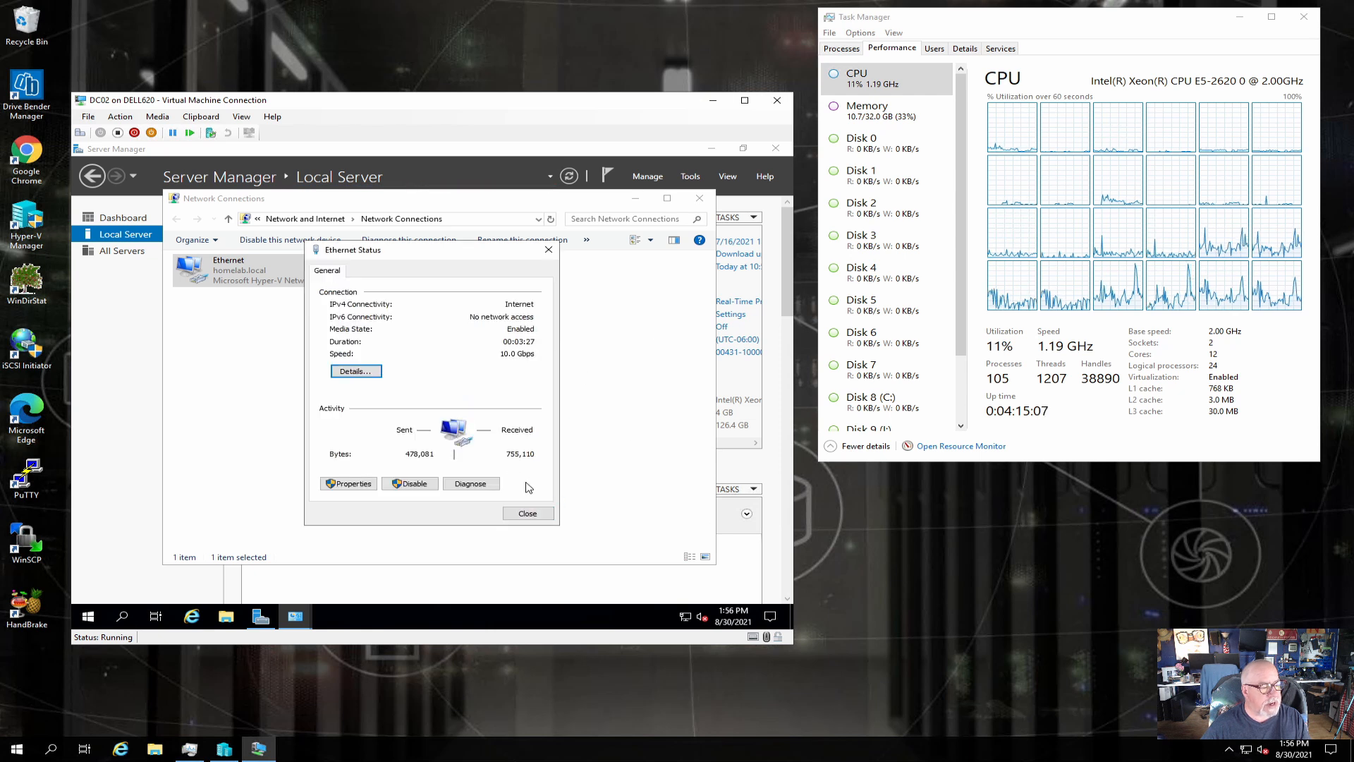
left_click(542, 515)
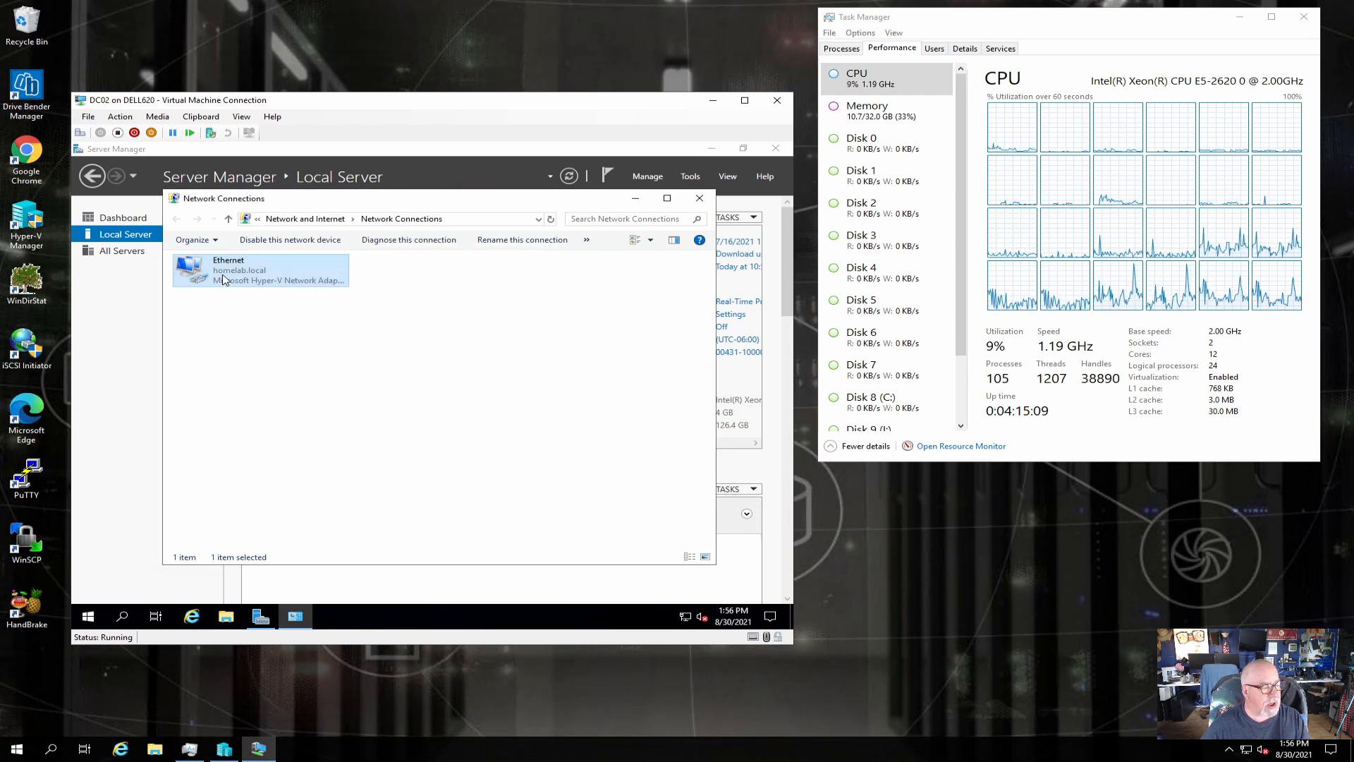
right_click(224, 274)
left_click(258, 394)
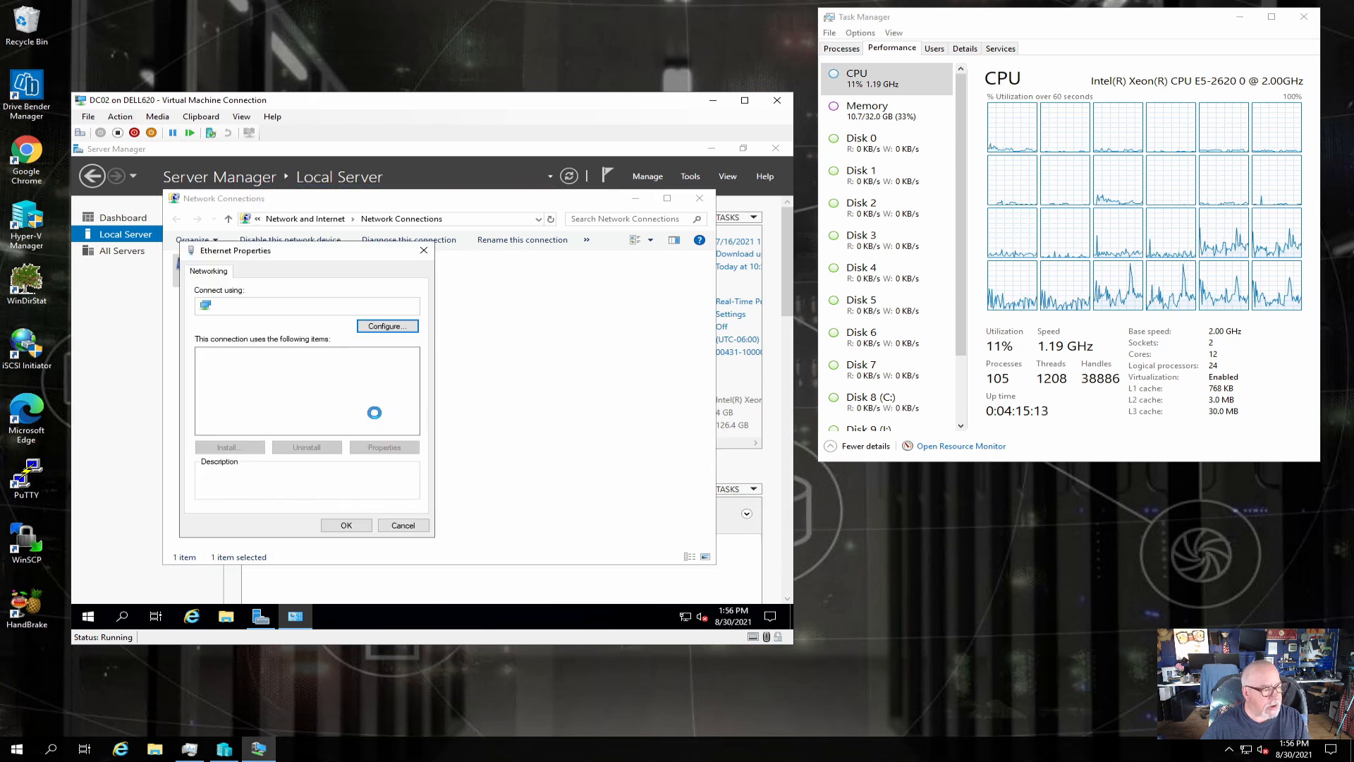
Set DC02's IPv4 DNS to preferred 192.168.20.2 and alternate 192.168.20.1.
double_click(323, 387)
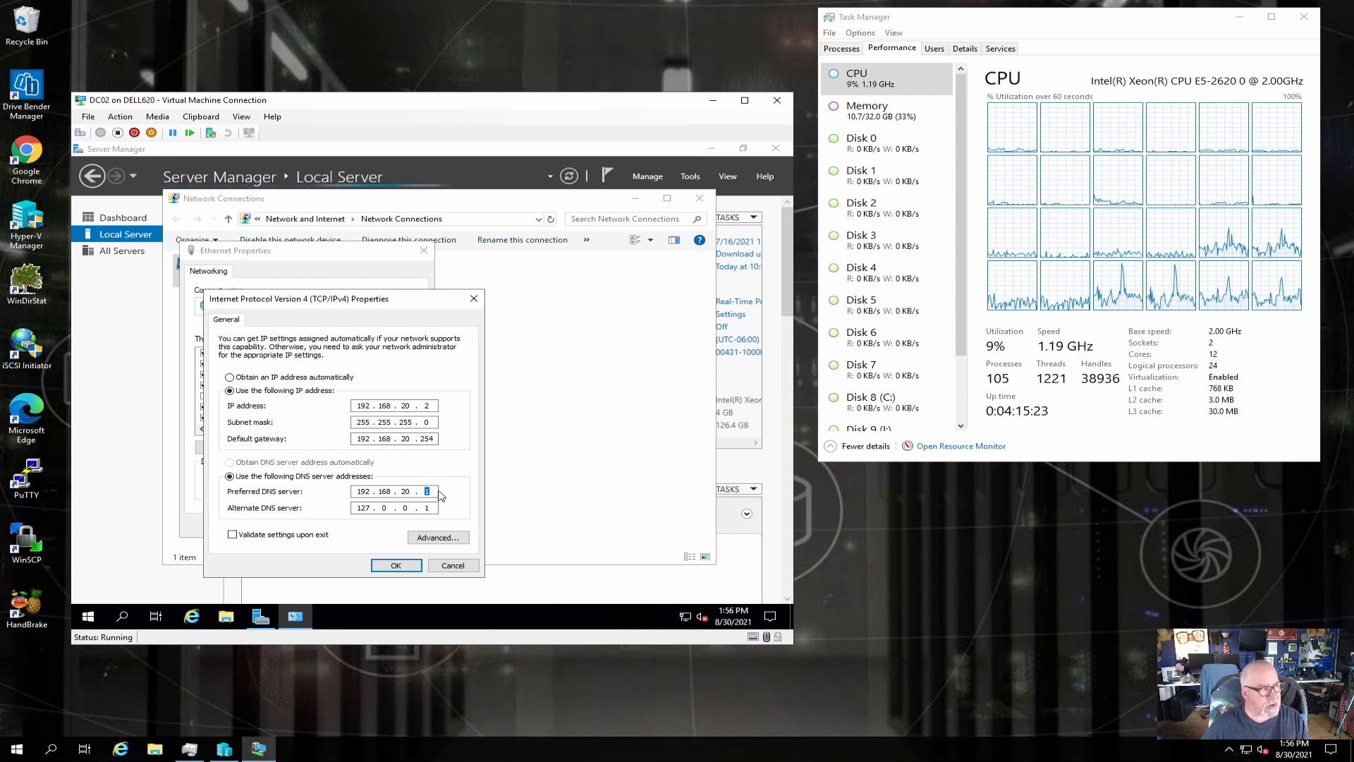
type("2")
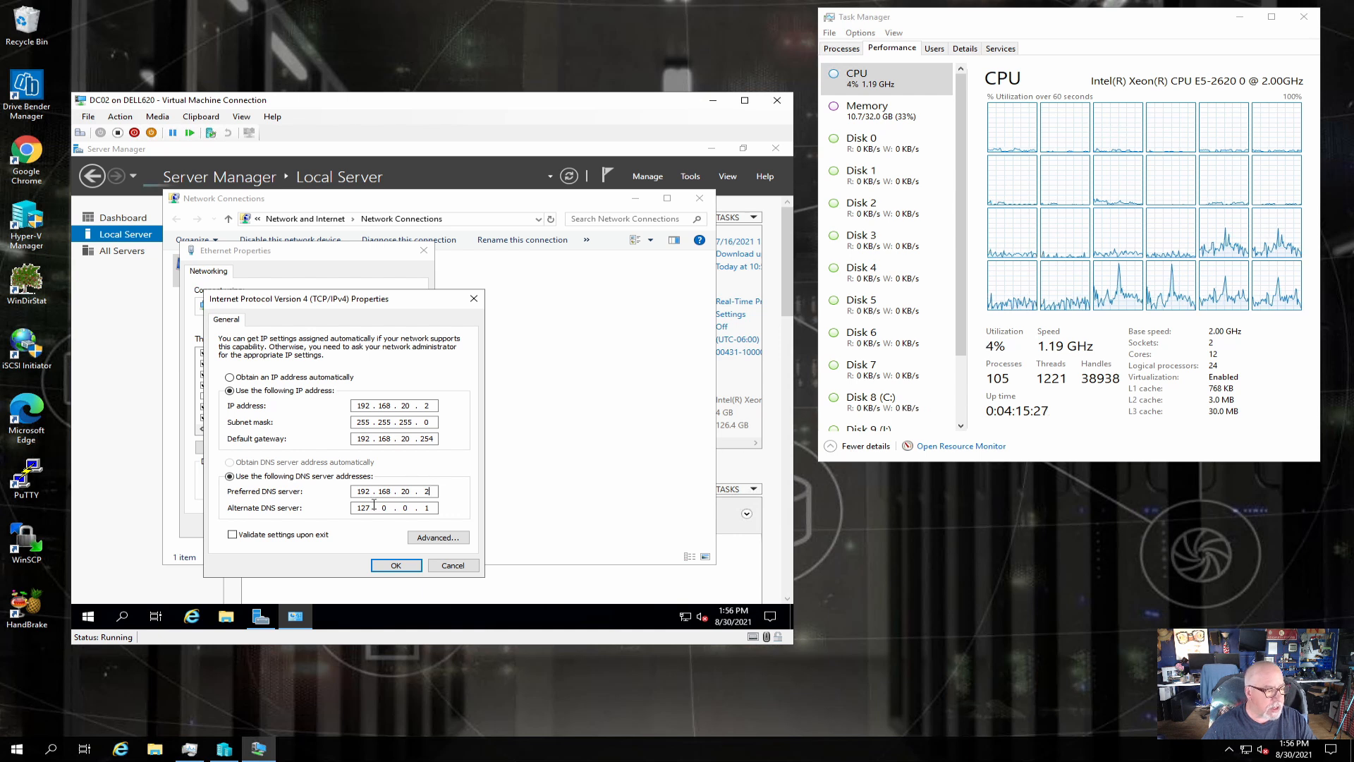
key("End")
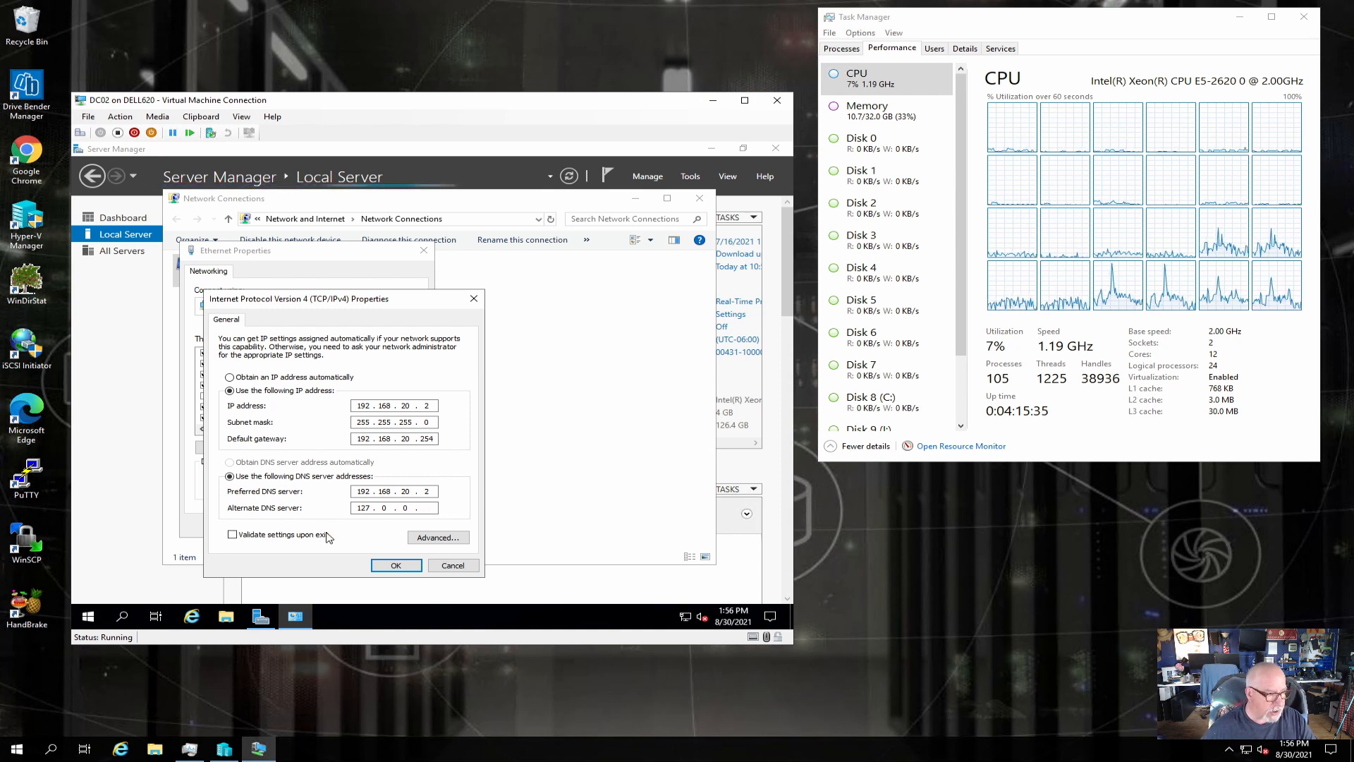
left_click(347, 508)
type("192 . 168 . ")
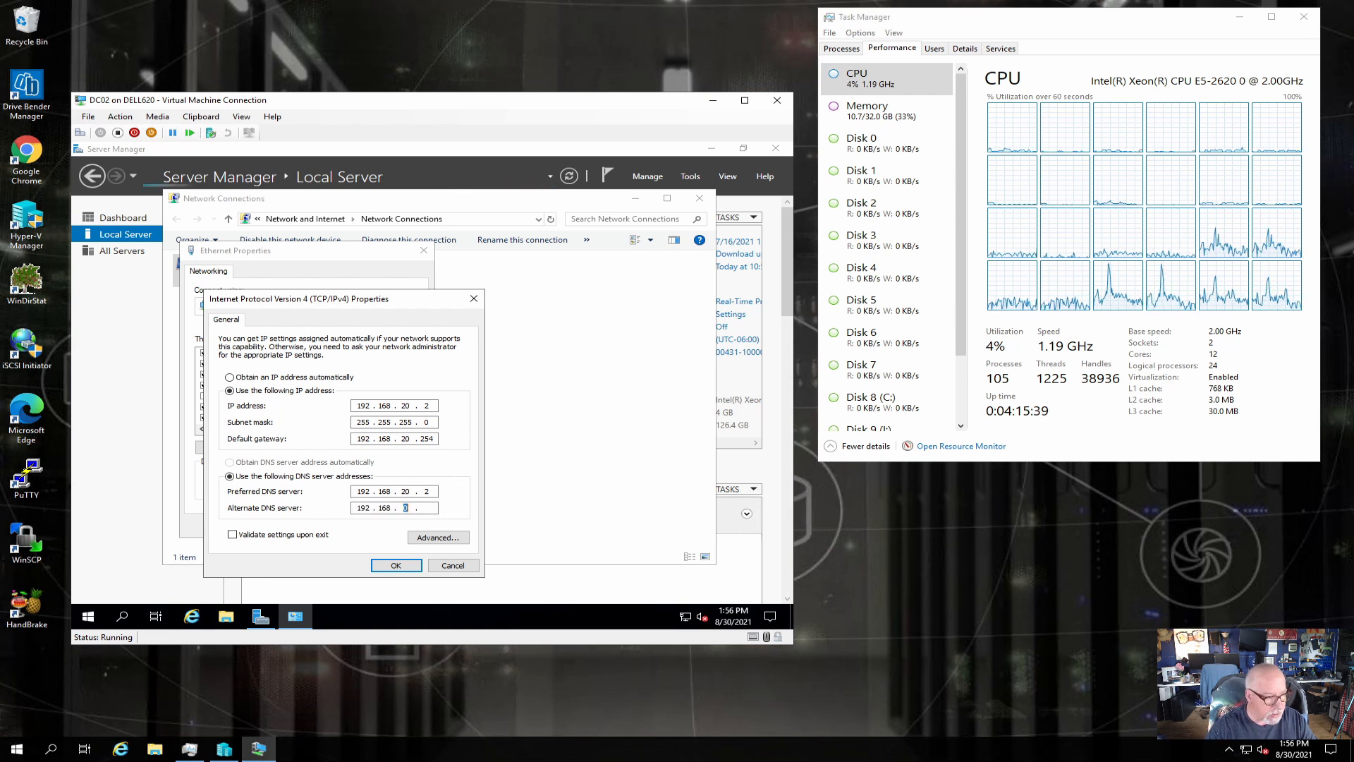
type("20 .")
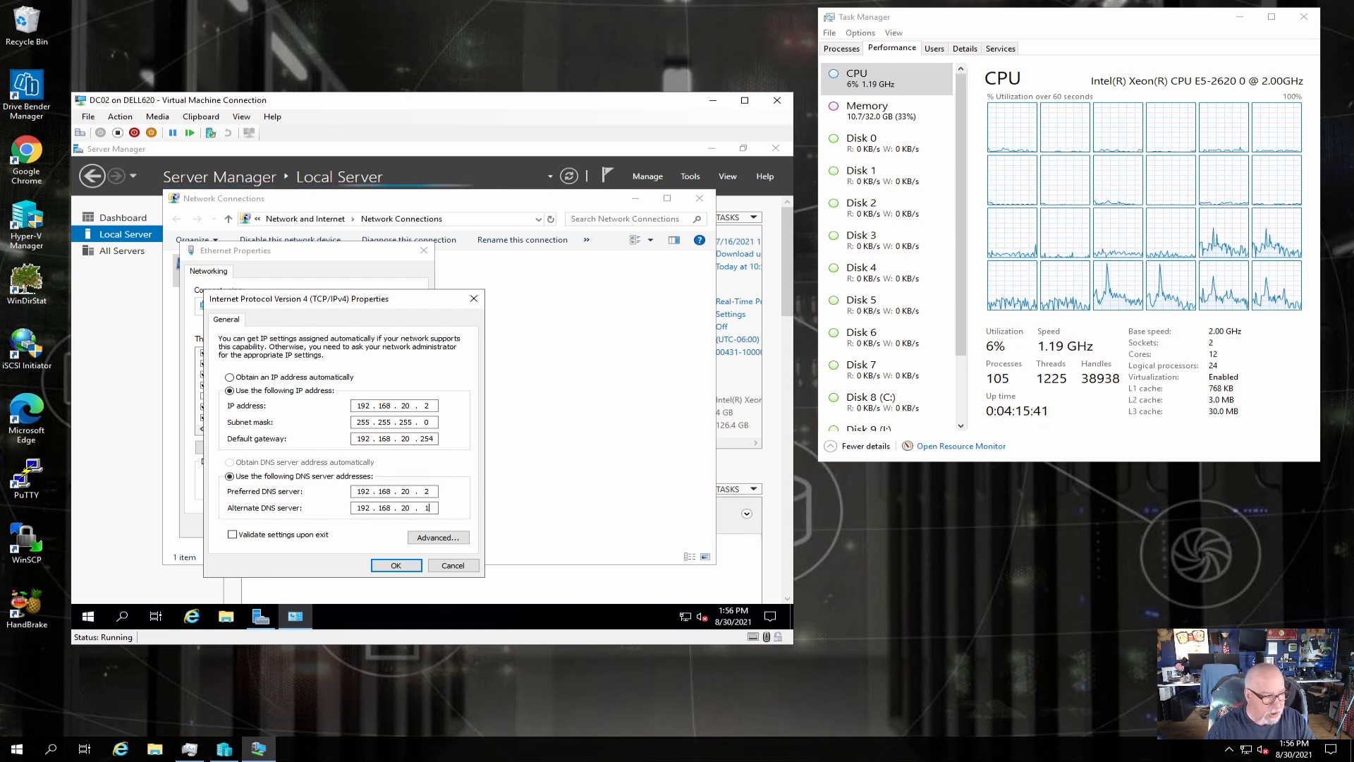
left_click(393, 564)
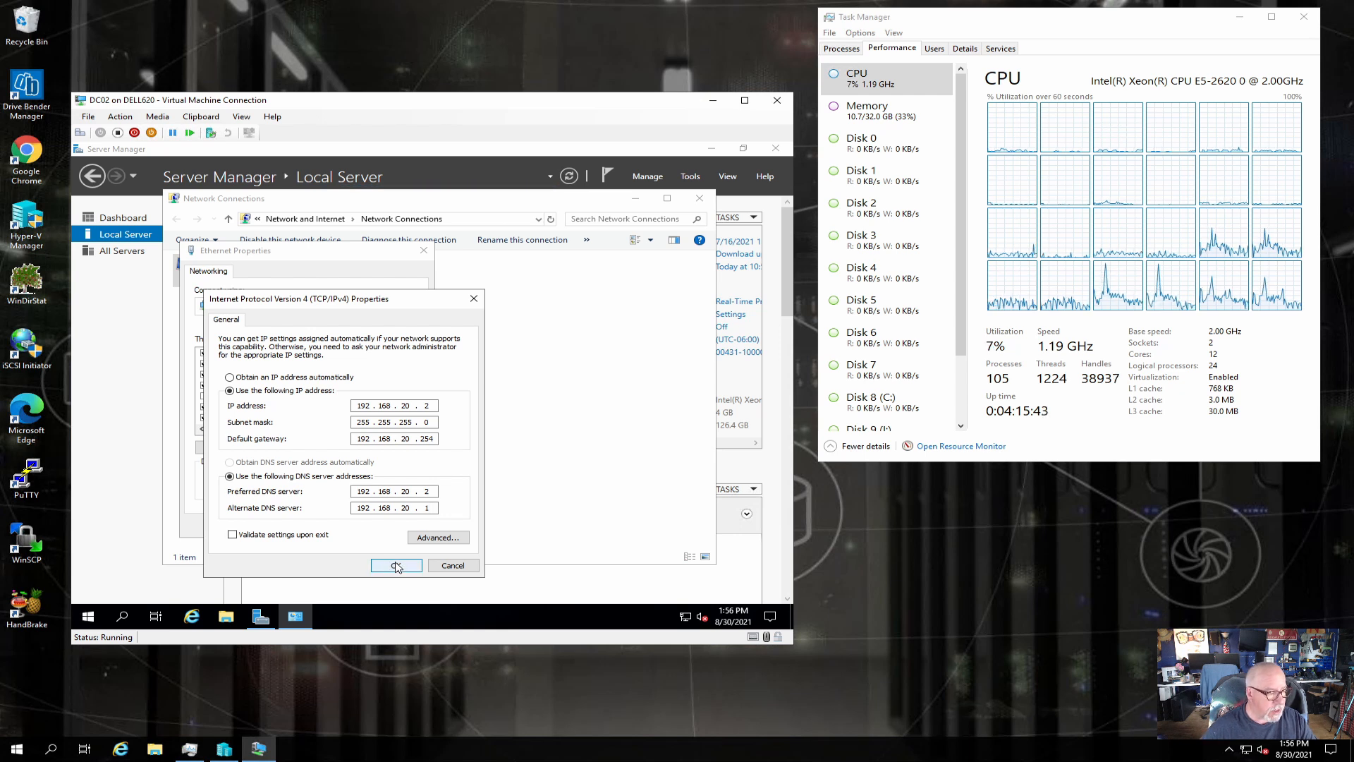
left_click(346, 525)
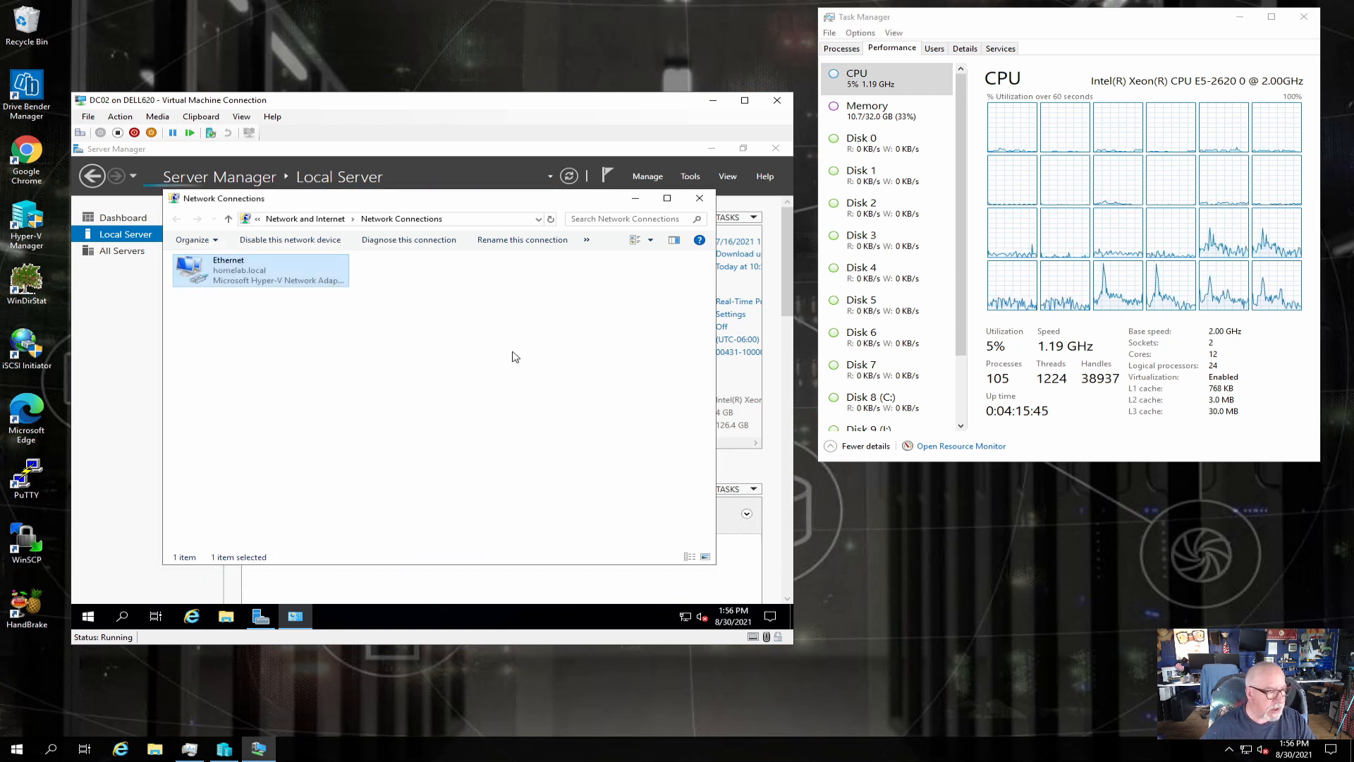
left_click(700, 198)
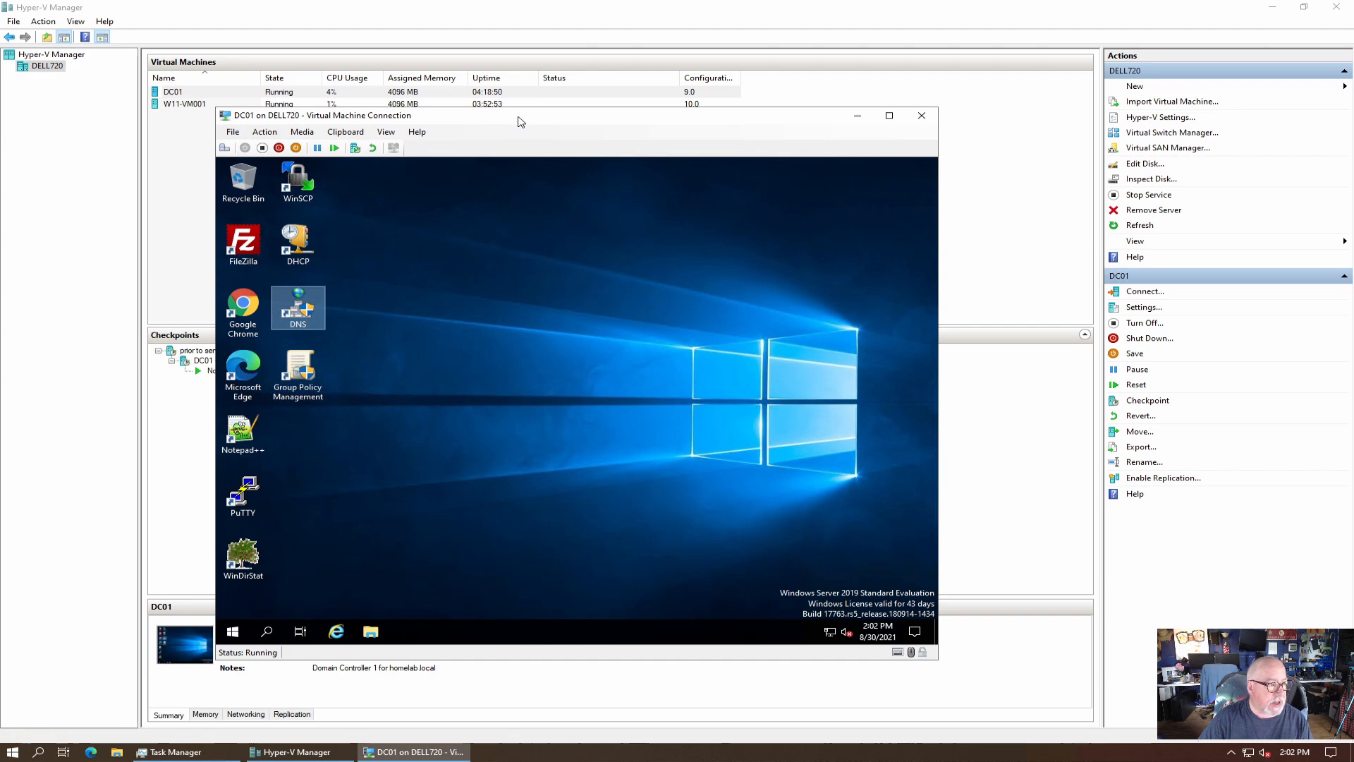
On DC01, open the 10GB network adapter's properties through network settings.
left_click_drag(519, 119, 575, 122)
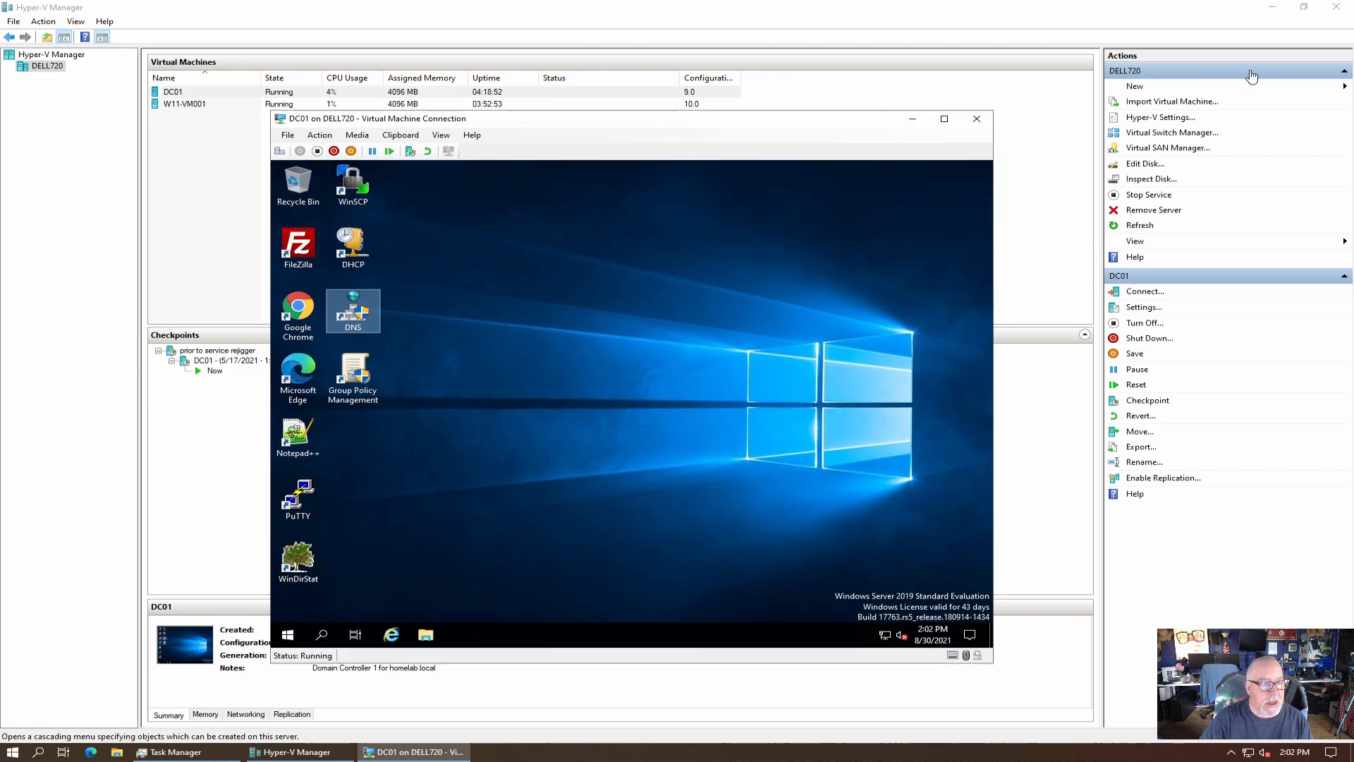
left_click(1273, 7)
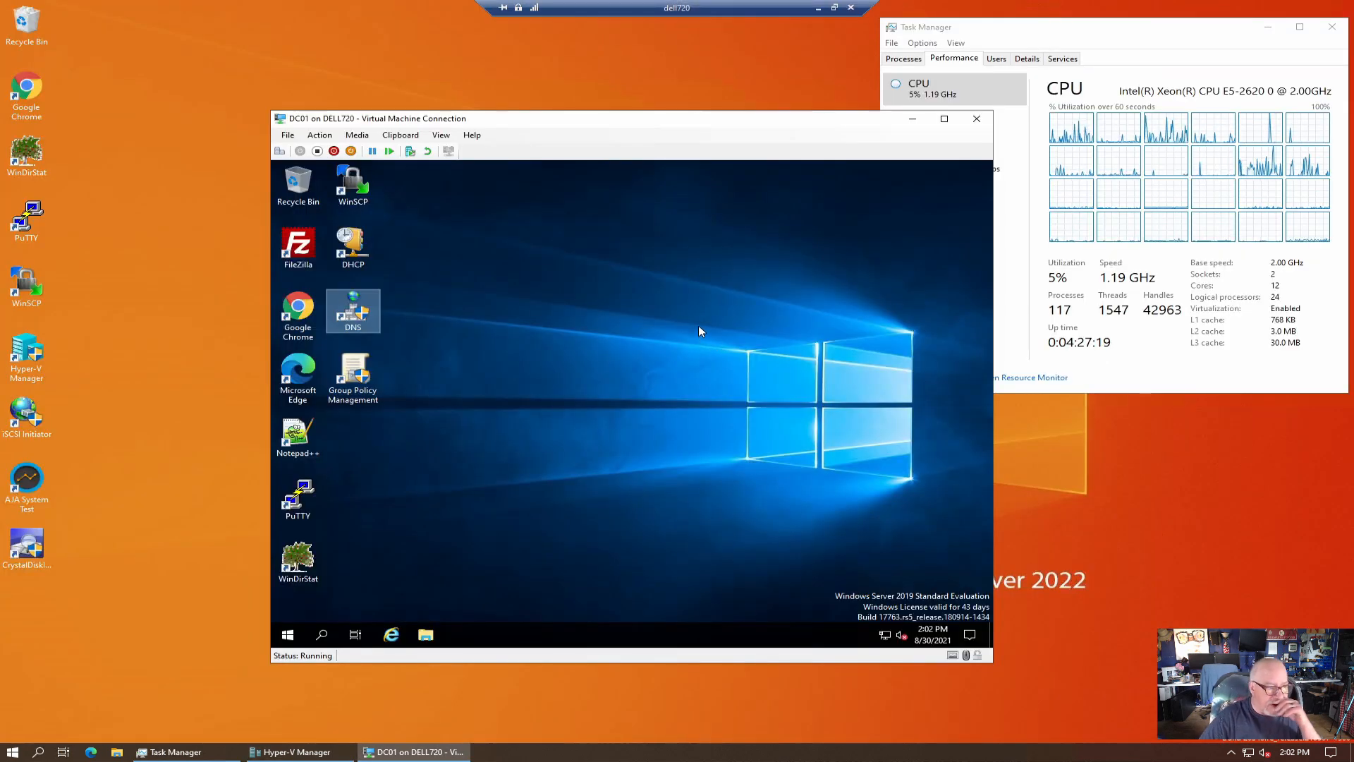
right_click(884, 635)
left_click(857, 615)
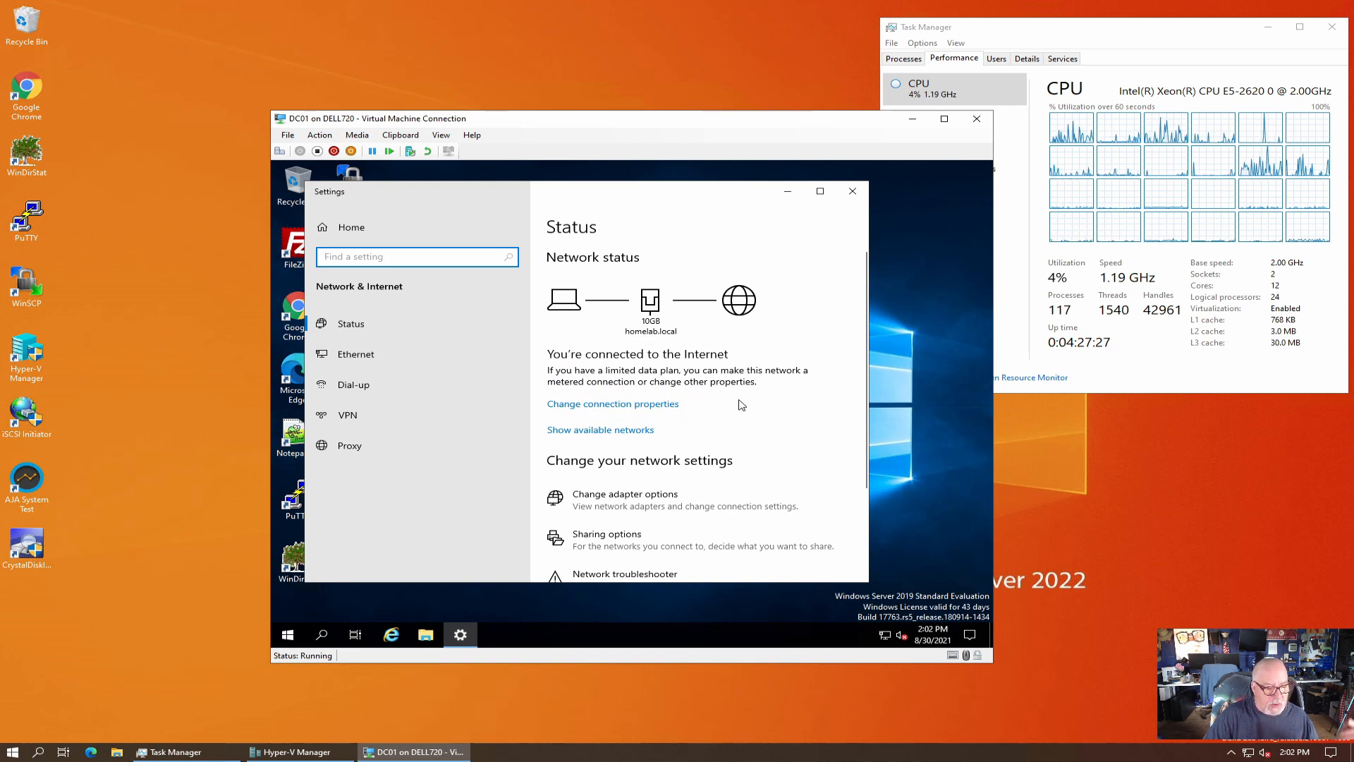
left_click(622, 505)
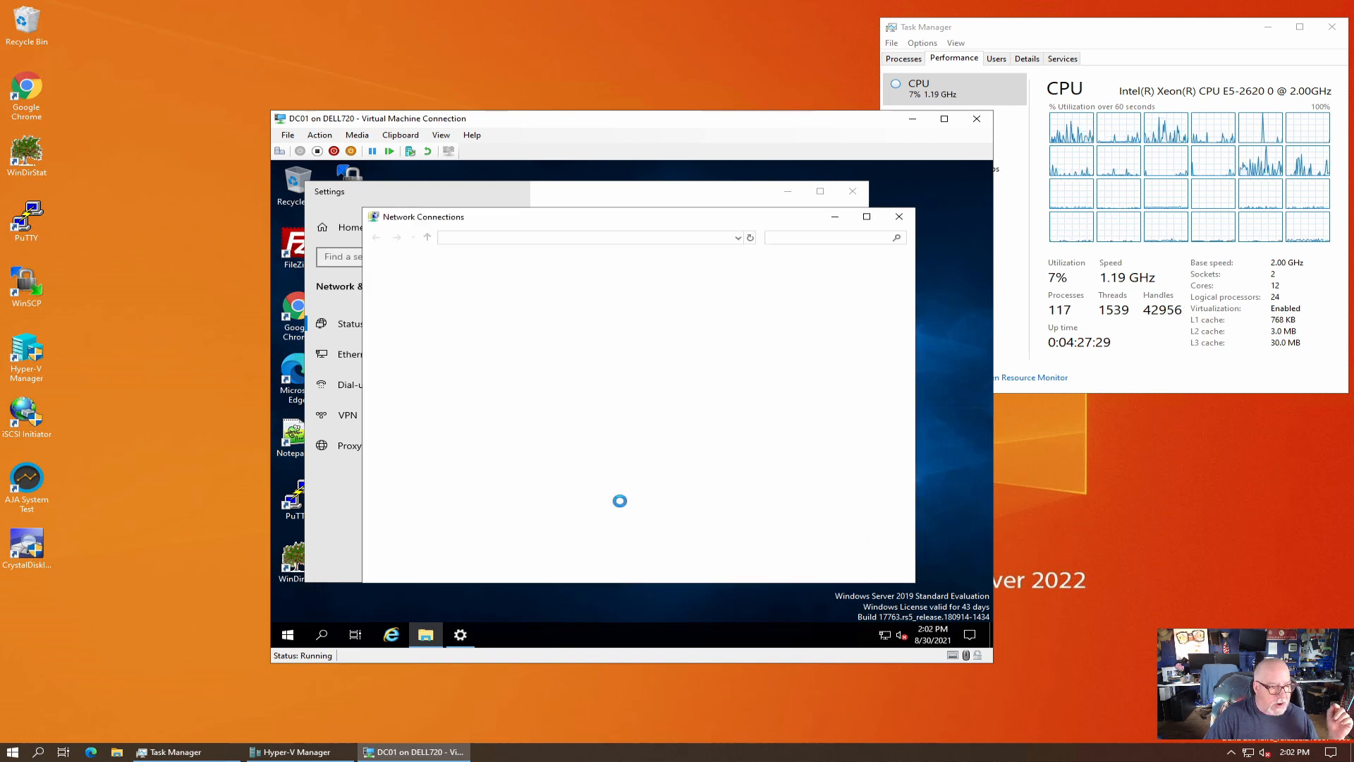
left_click(419, 295)
right_click(422, 290)
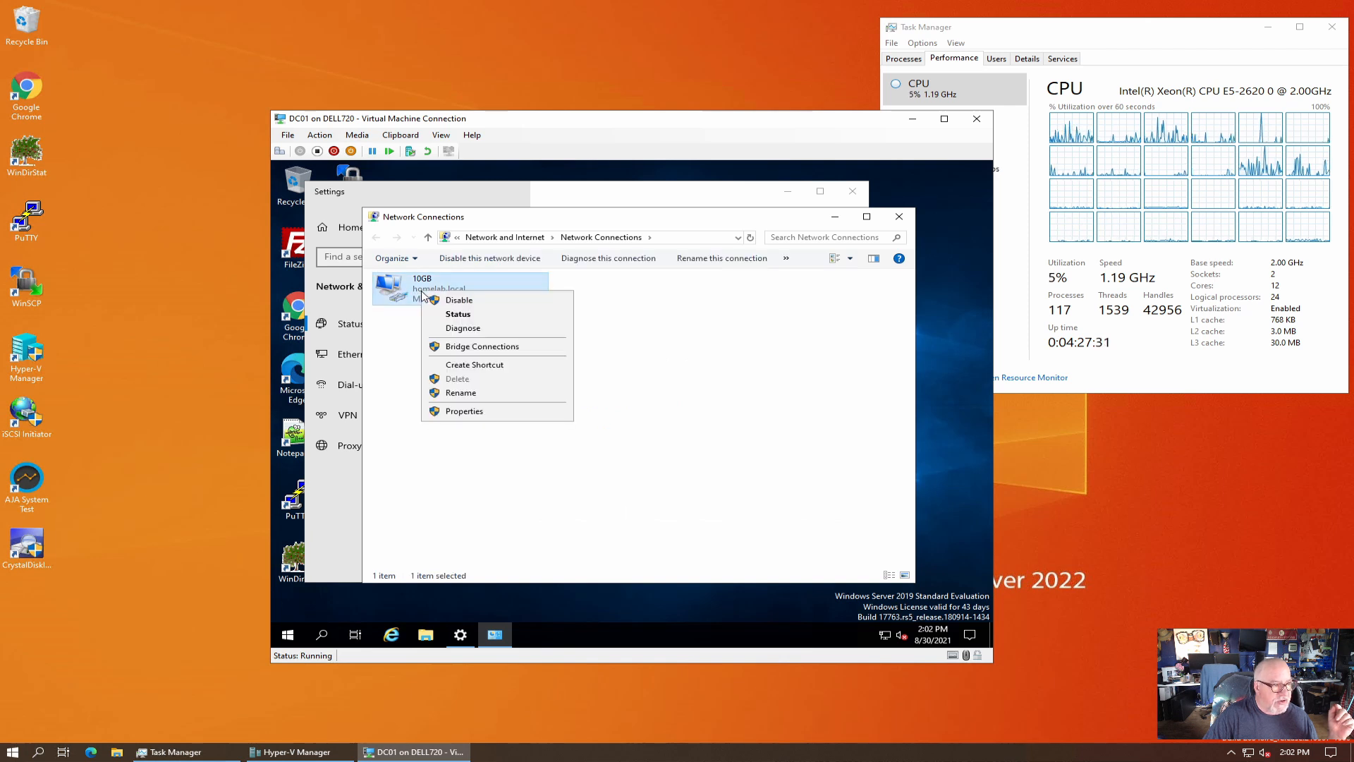
left_click(472, 412)
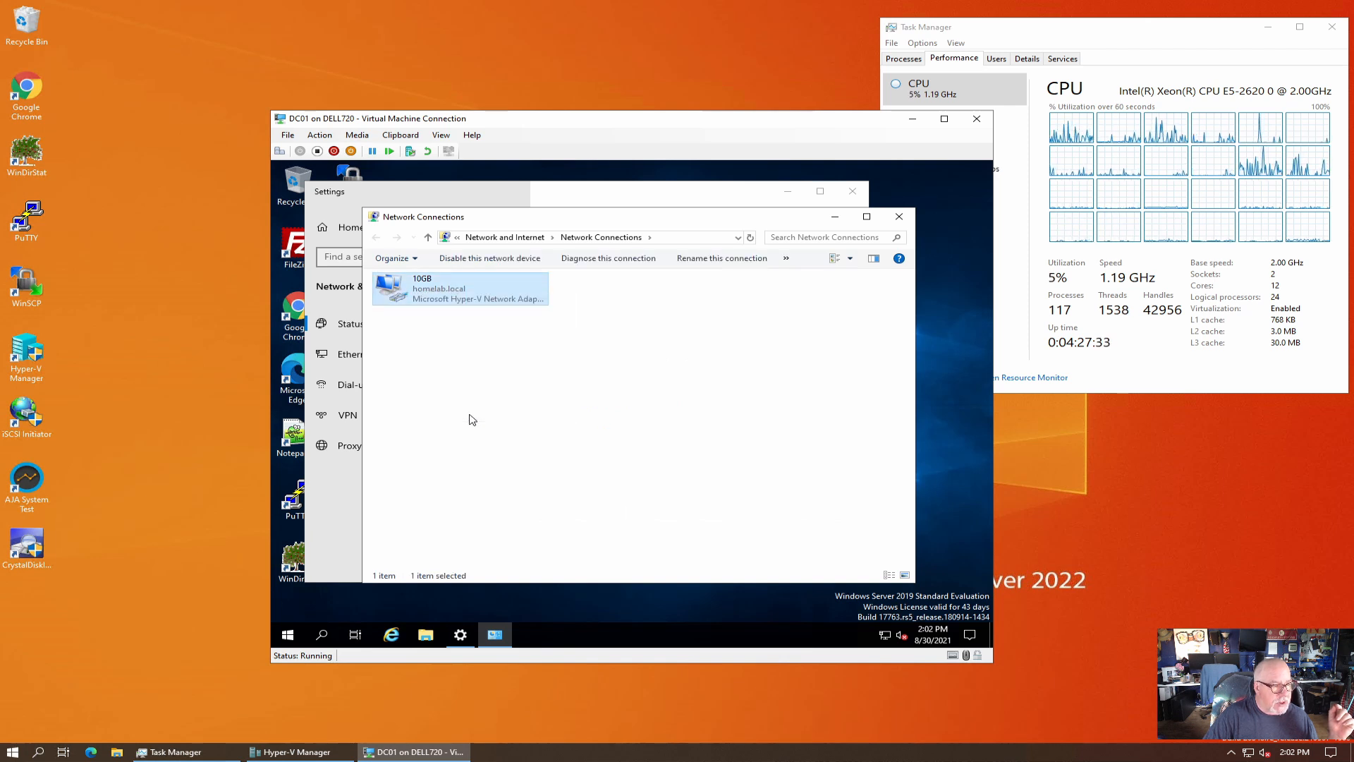
Review DC01's IPv4 DNS servers 192.168.20.1 and 192.168.20.2, then close all network windows.
left_click(532, 406)
double_click(533, 407)
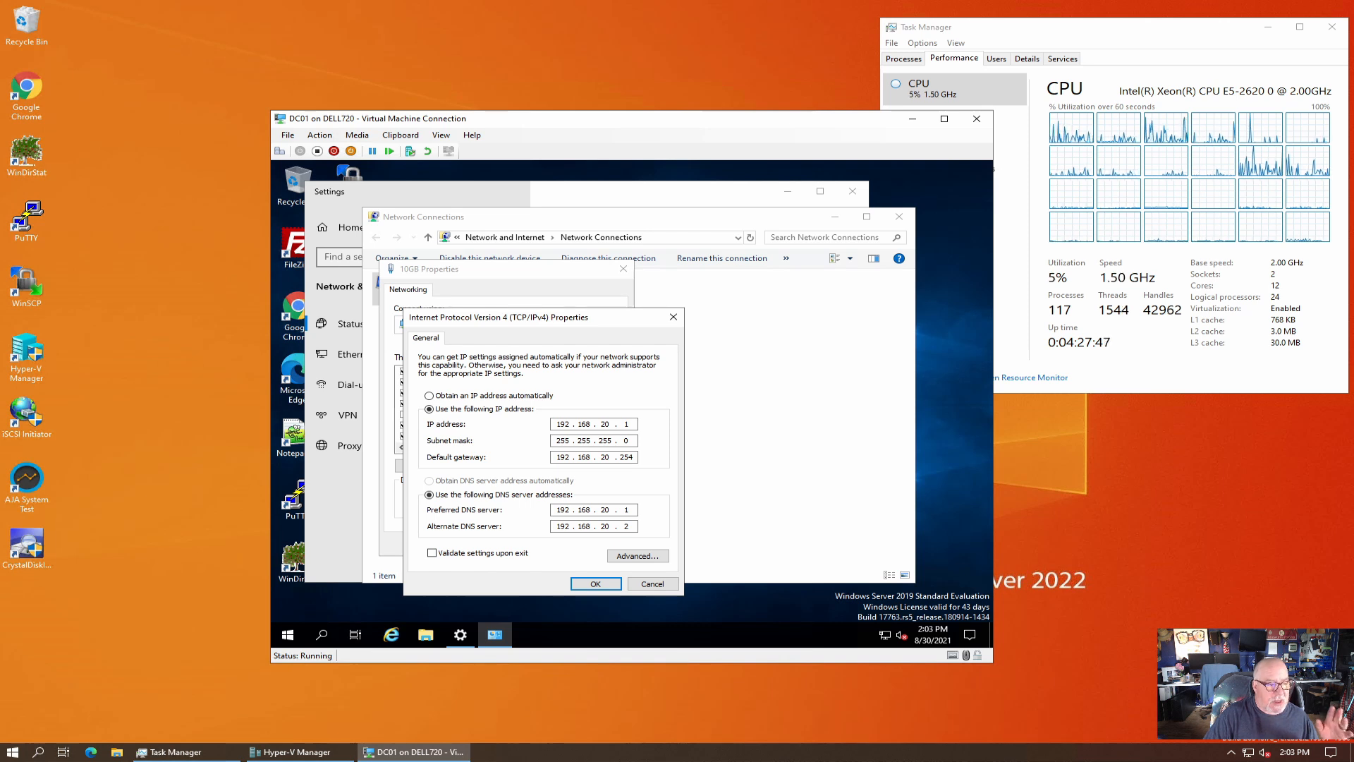
left_click(673, 316)
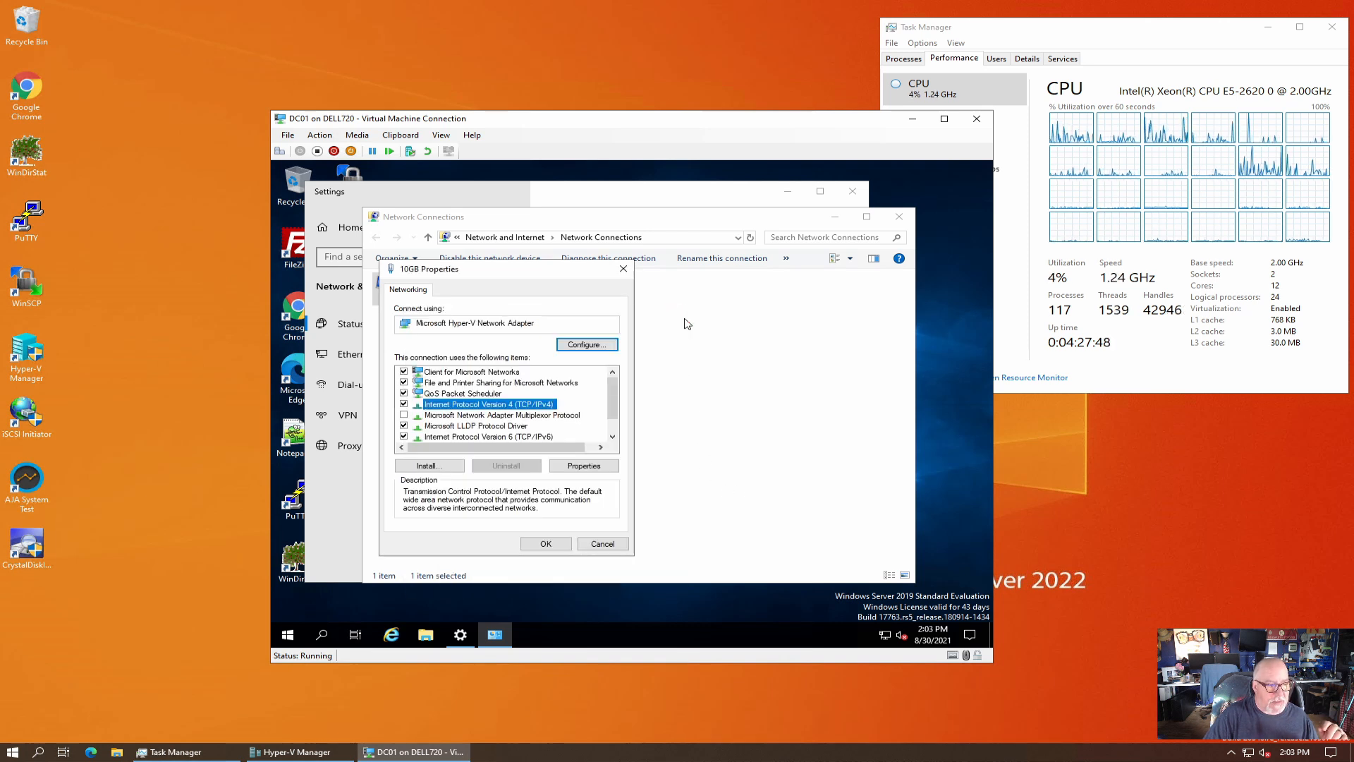
left_click(623, 269)
left_click(899, 217)
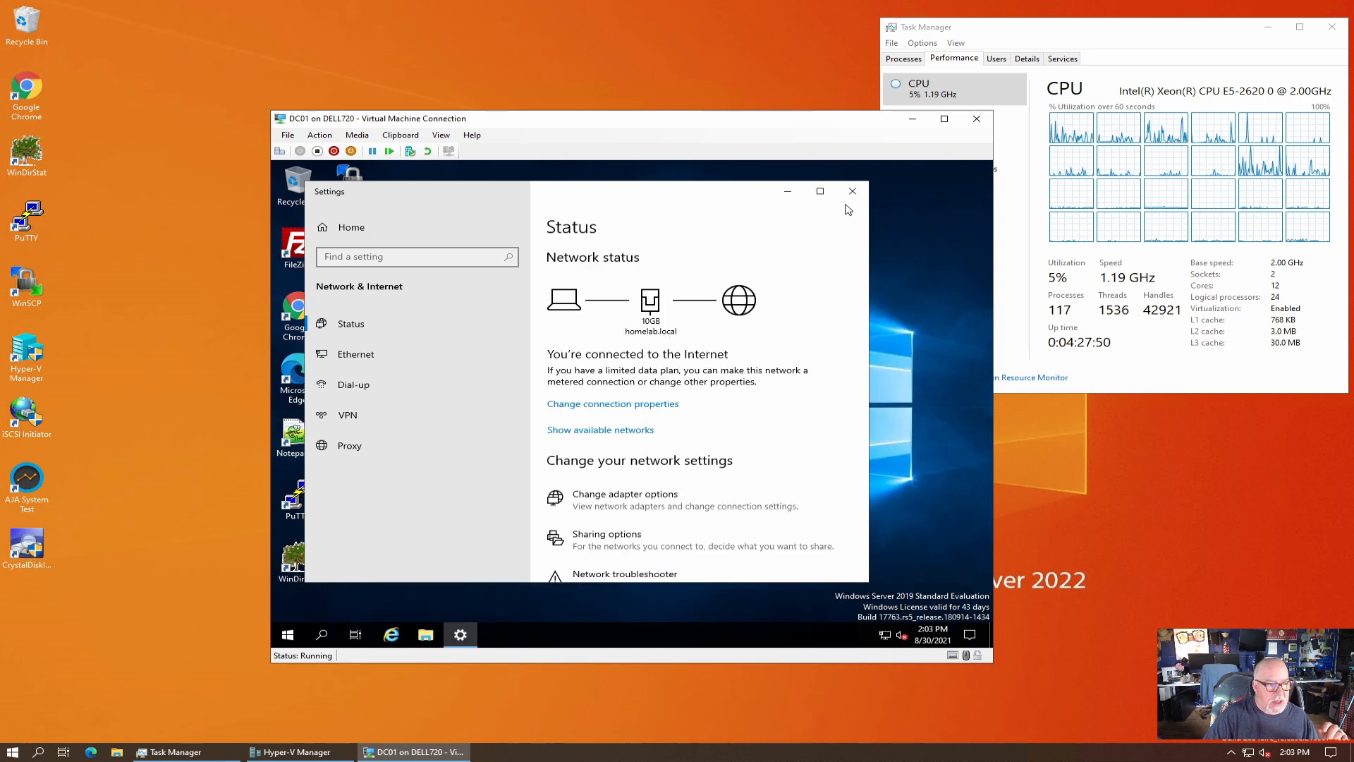
left_click(853, 191)
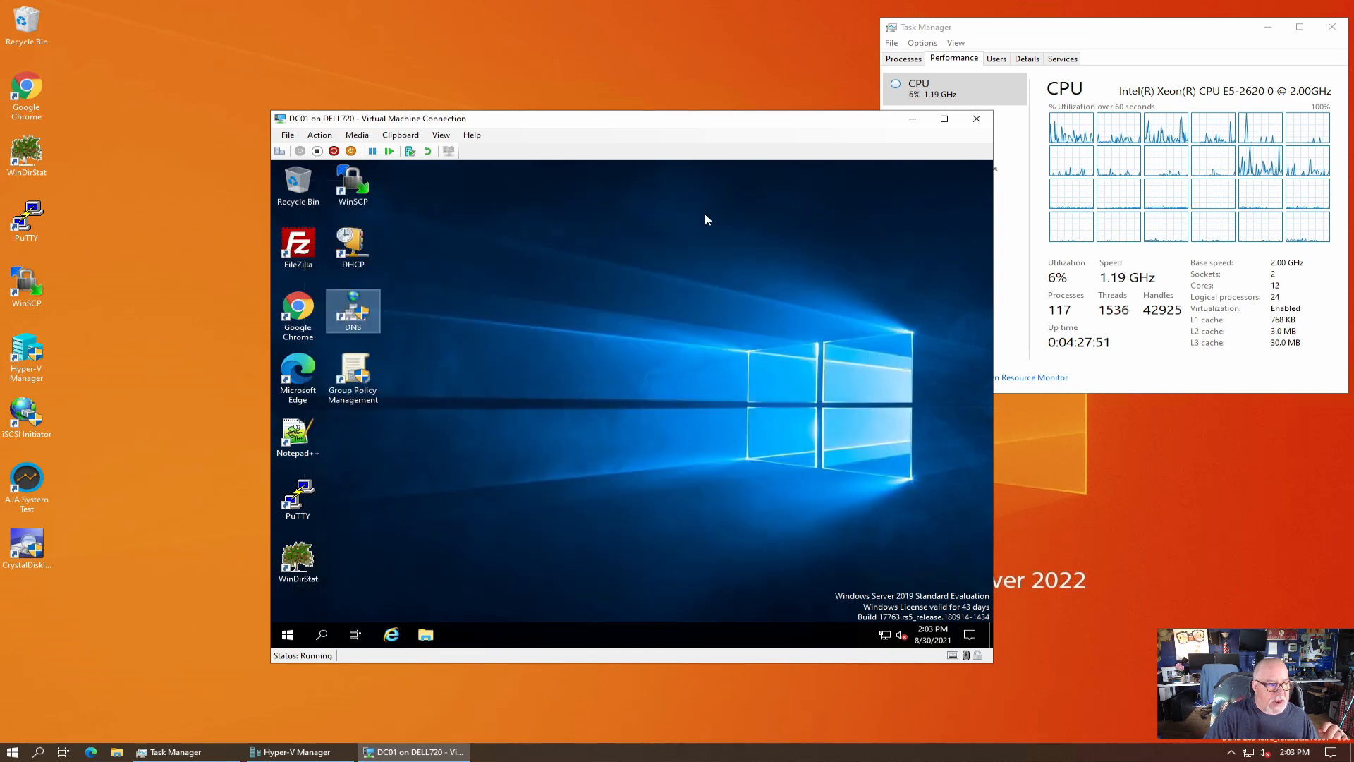
Check DC01's DNS interfaces and forwarders 8.8.8.8 and 208.67.220.220 in DNS Manager.
double_click(350, 315)
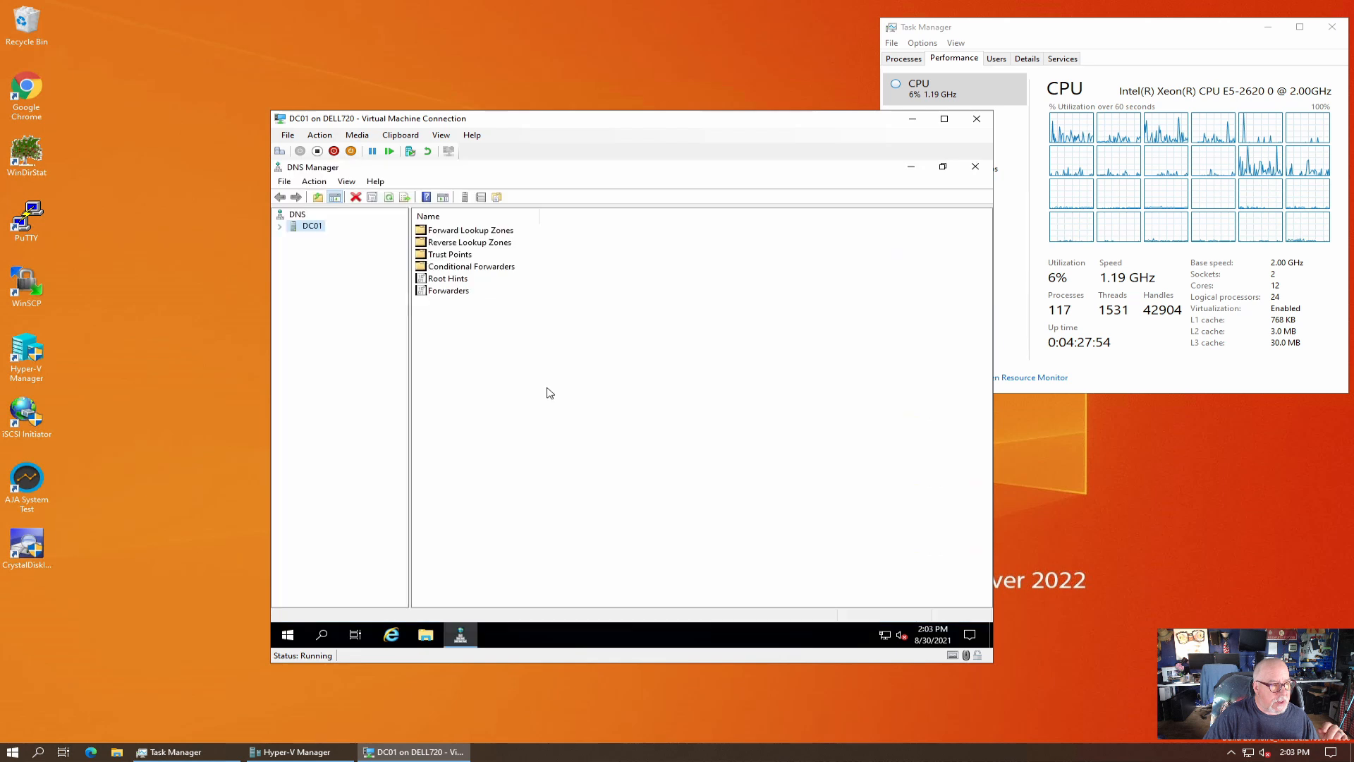
left_click(280, 228)
right_click(316, 227)
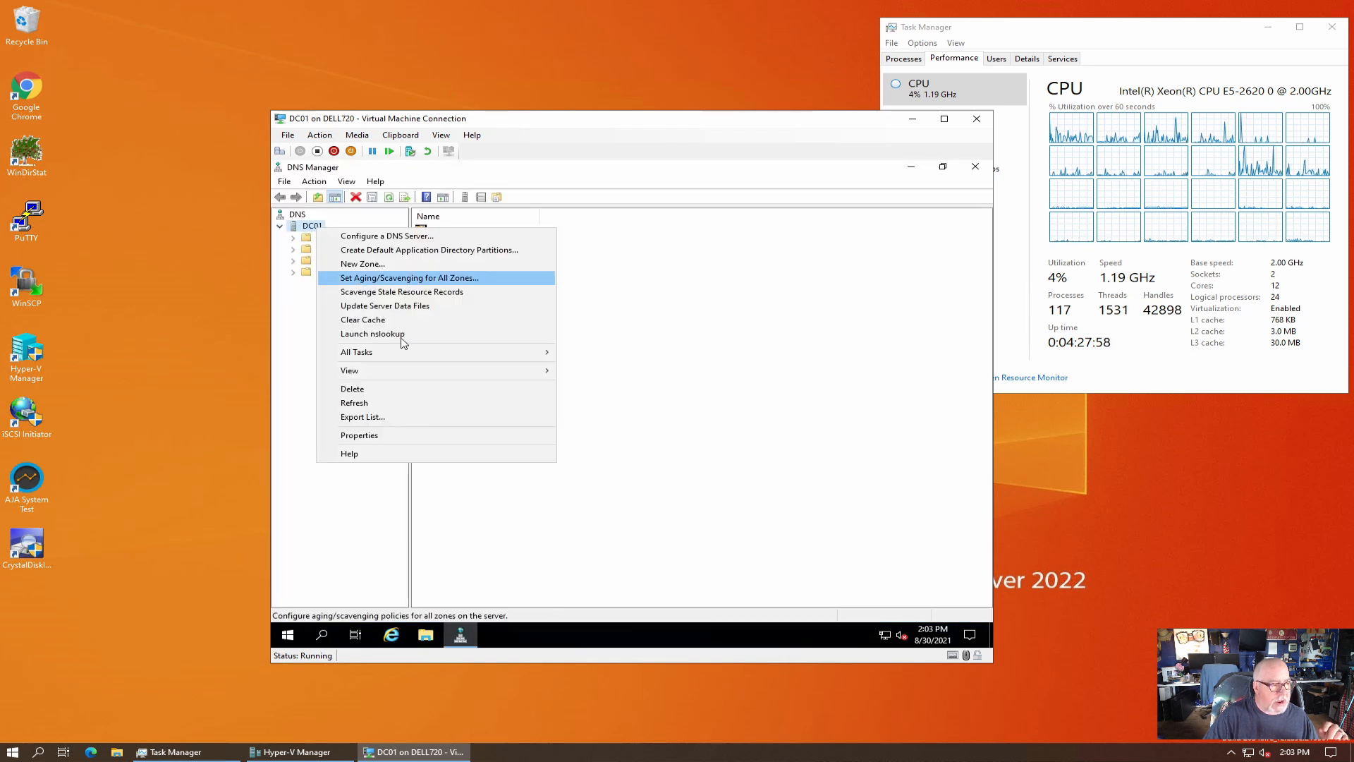
left_click(399, 437)
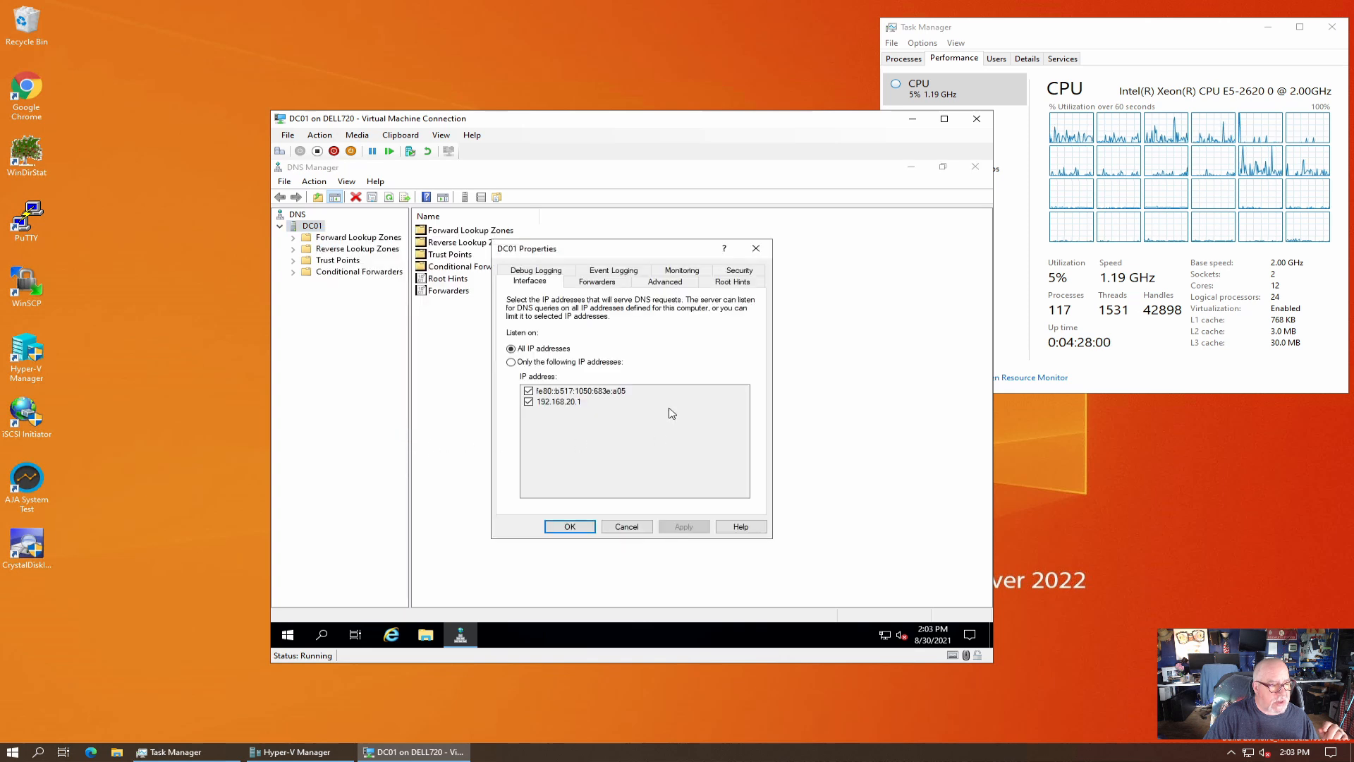
left_click(610, 283)
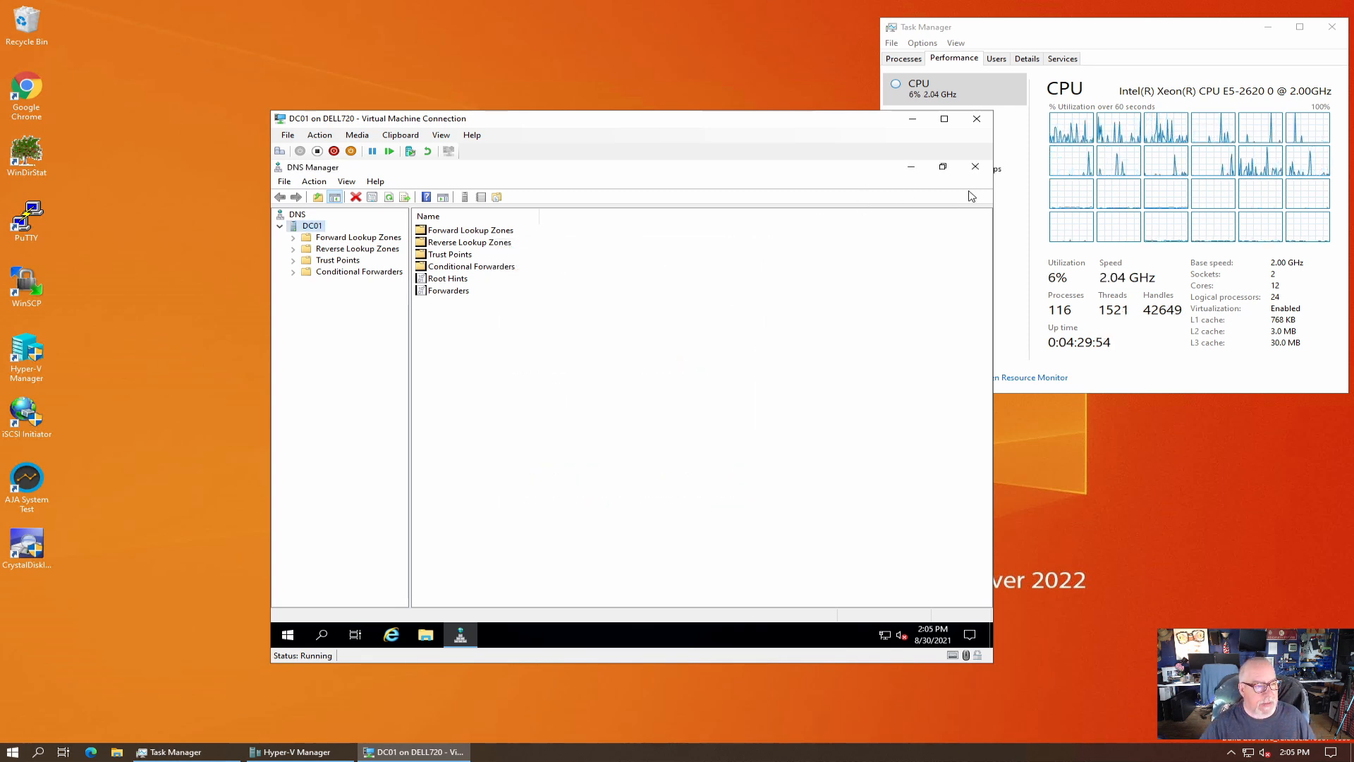
left_click(974, 166)
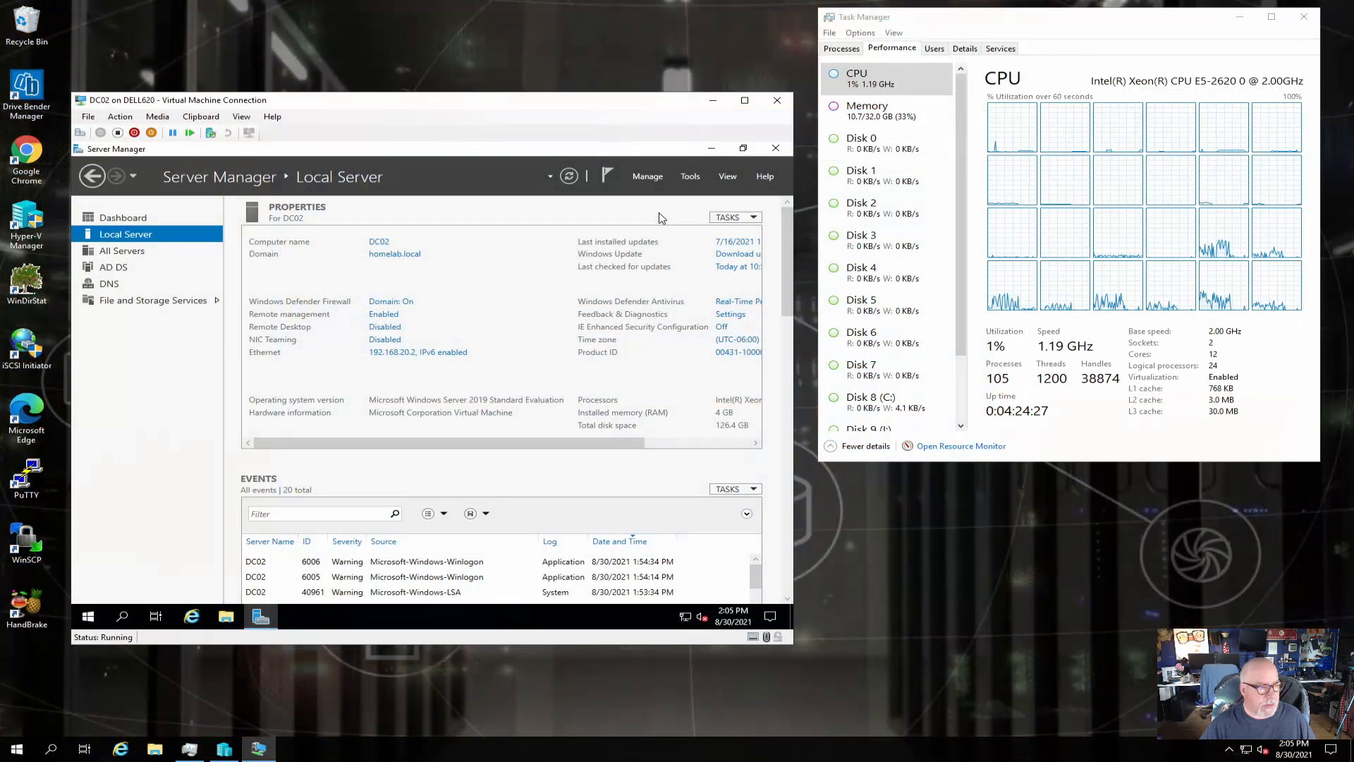
In Active Directory Users and Computers, check that DC02 is a Global Catalog beside DC01 under Domain Controllers.
left_click(691, 178)
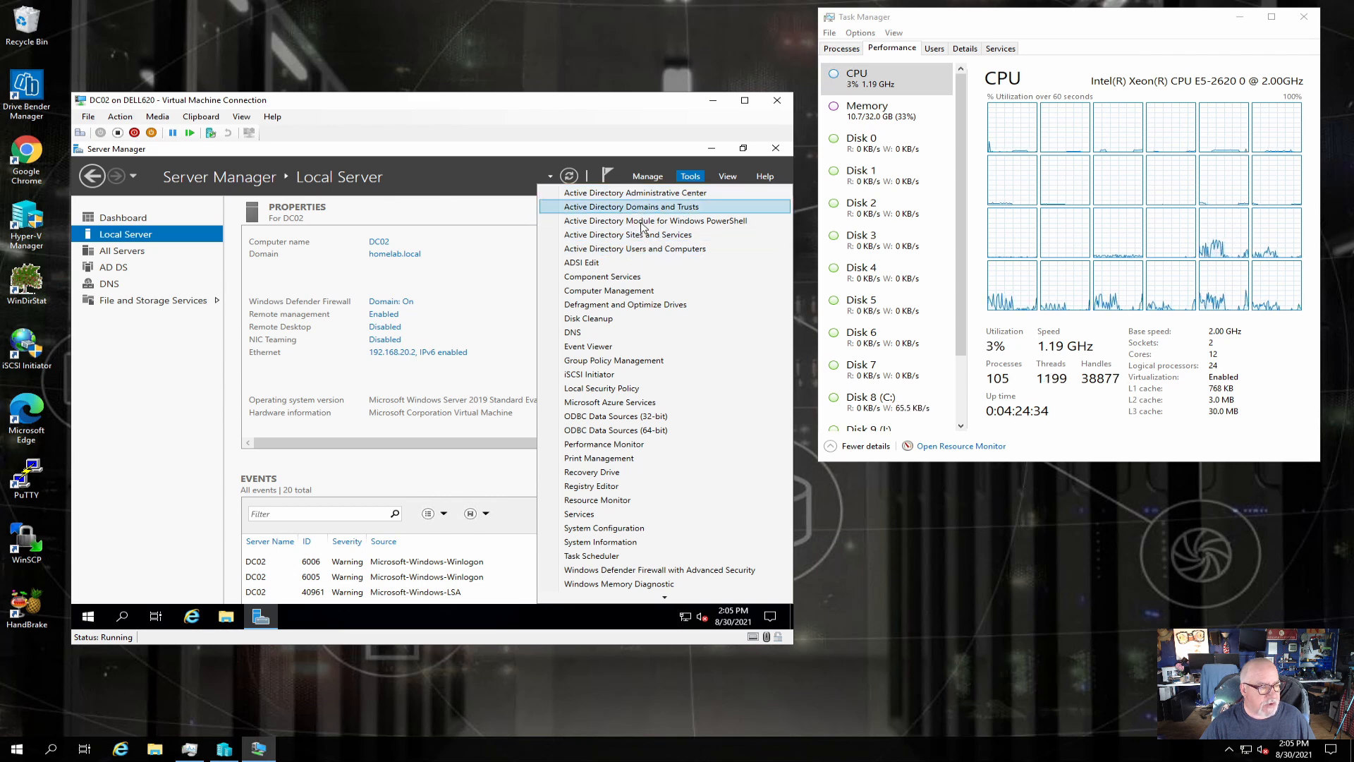
left_click(641, 254)
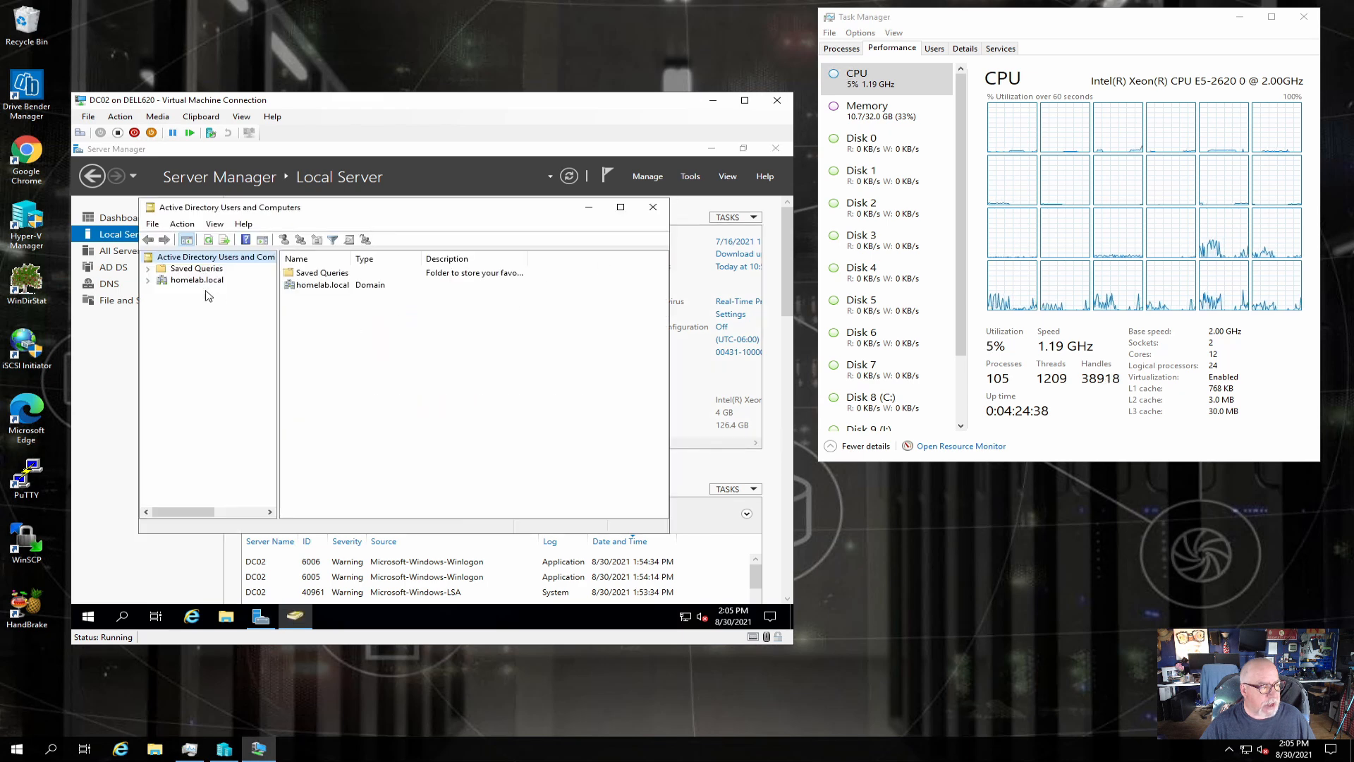
left_click(197, 280)
left_click(147, 280)
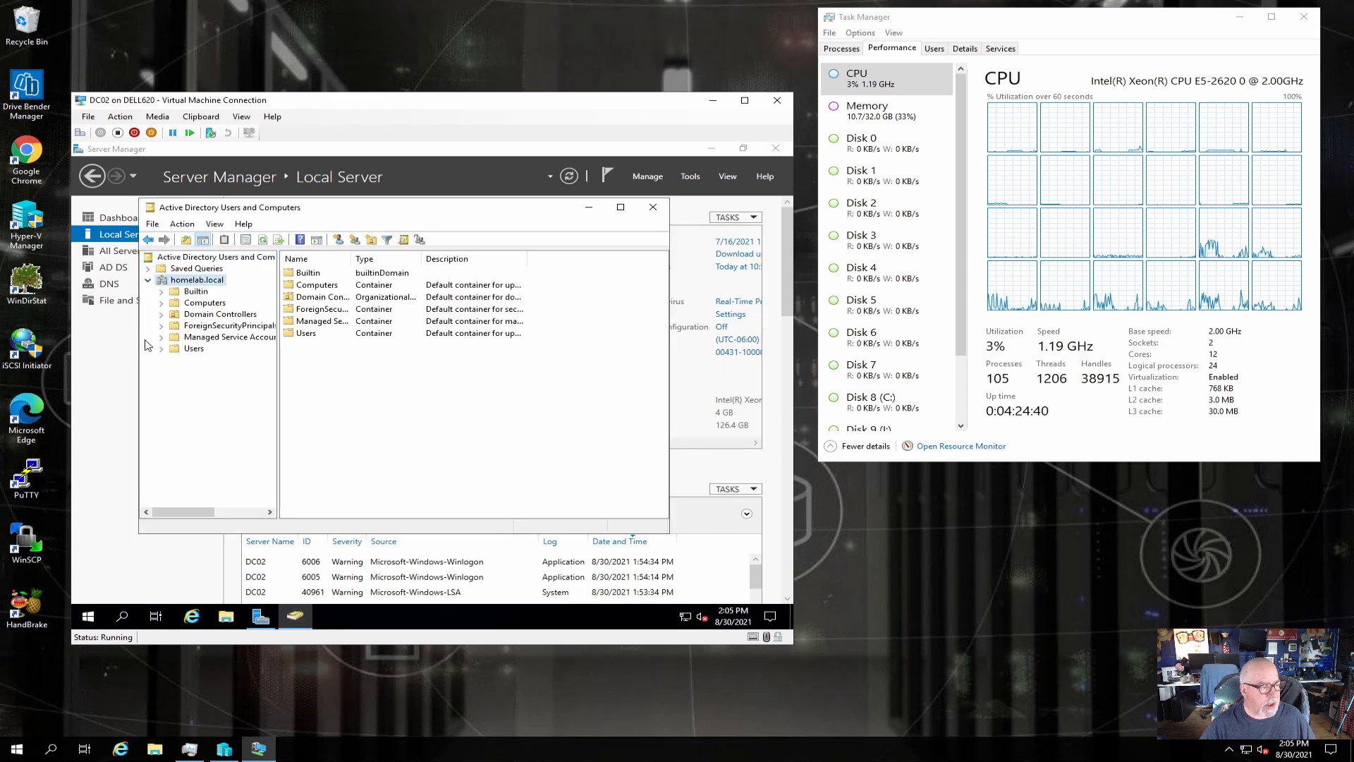
left_click(205, 303)
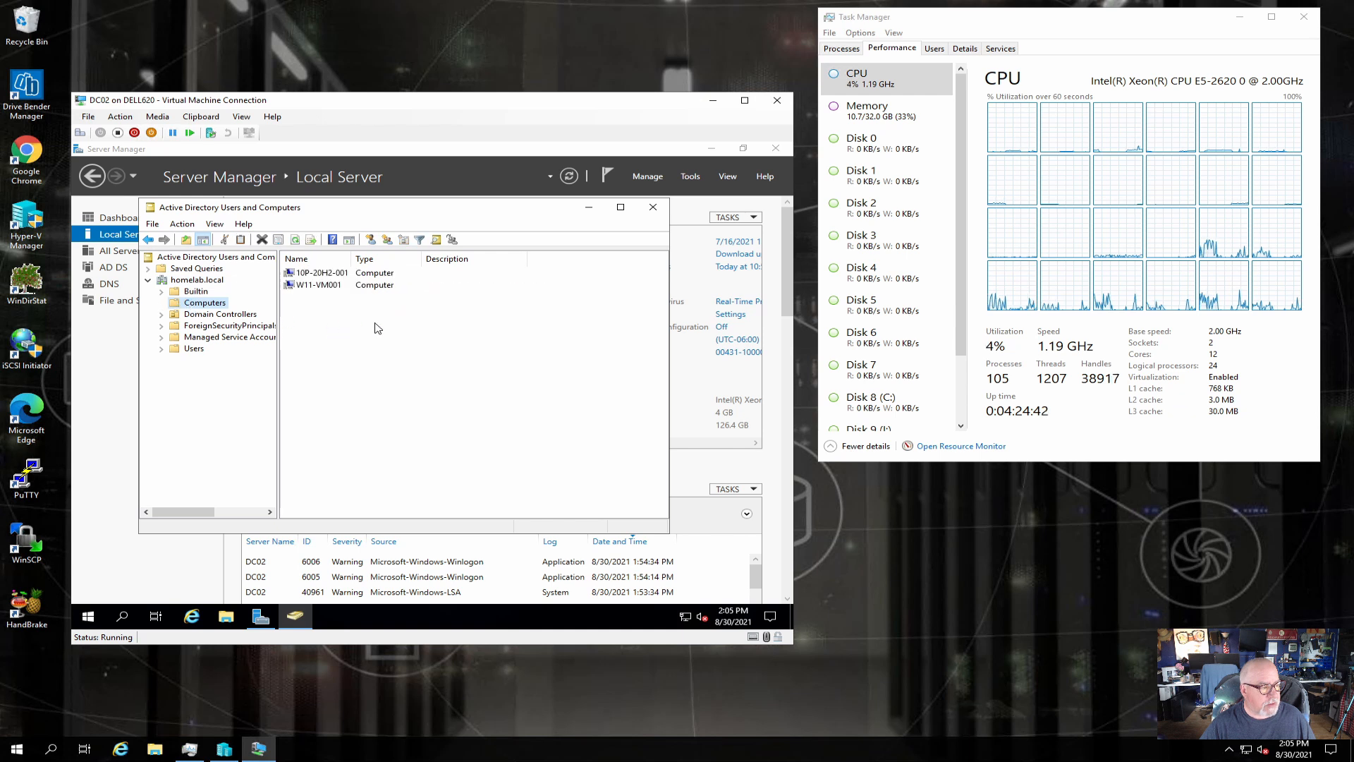
left_click(233, 314)
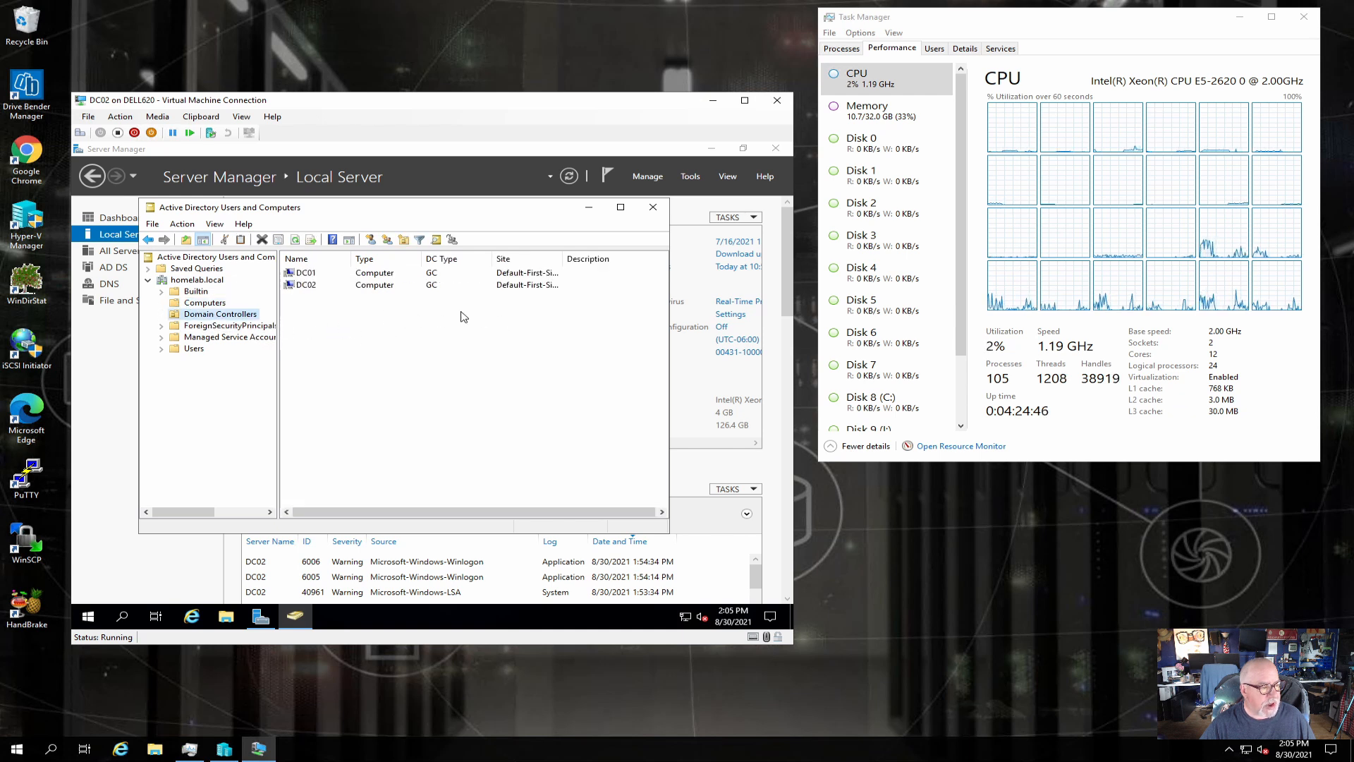
left_click(311, 288)
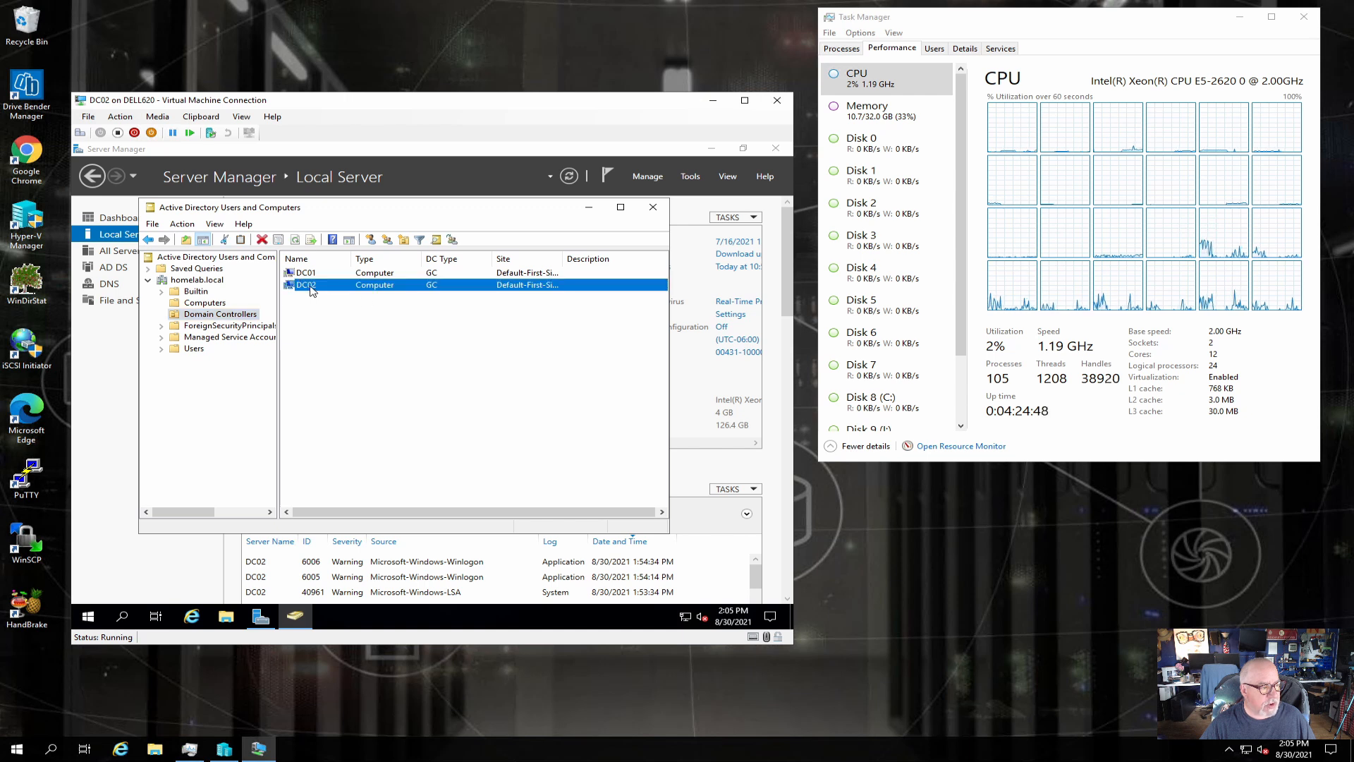
right_click(311, 291)
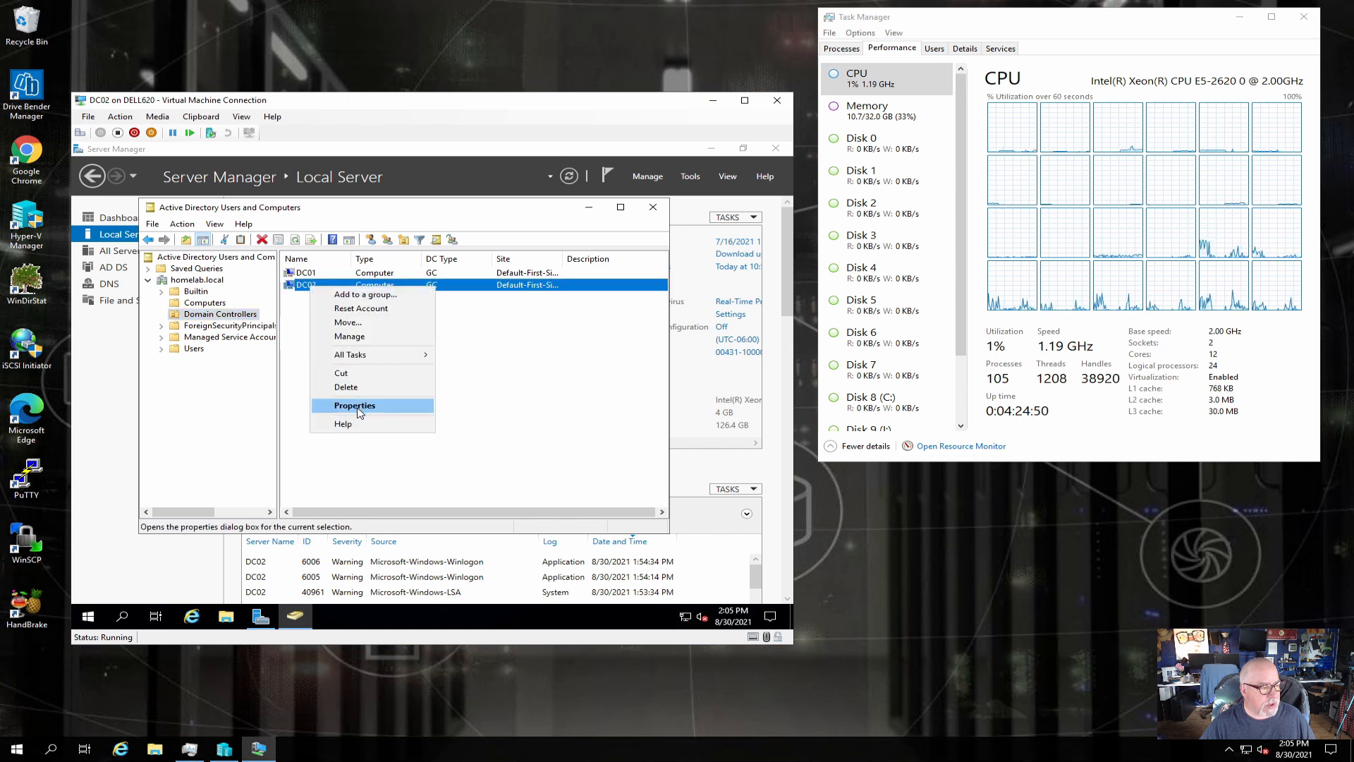
left_click(358, 406)
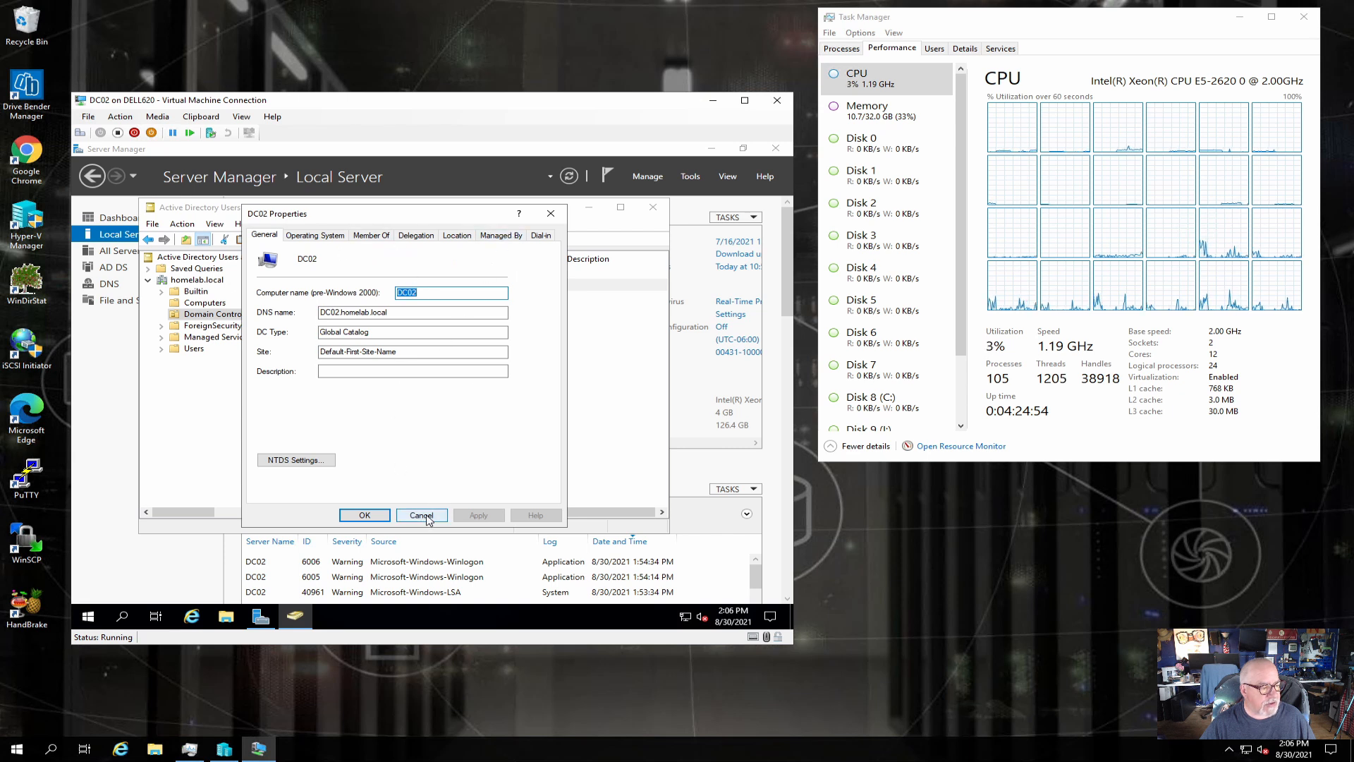
left_click(422, 515)
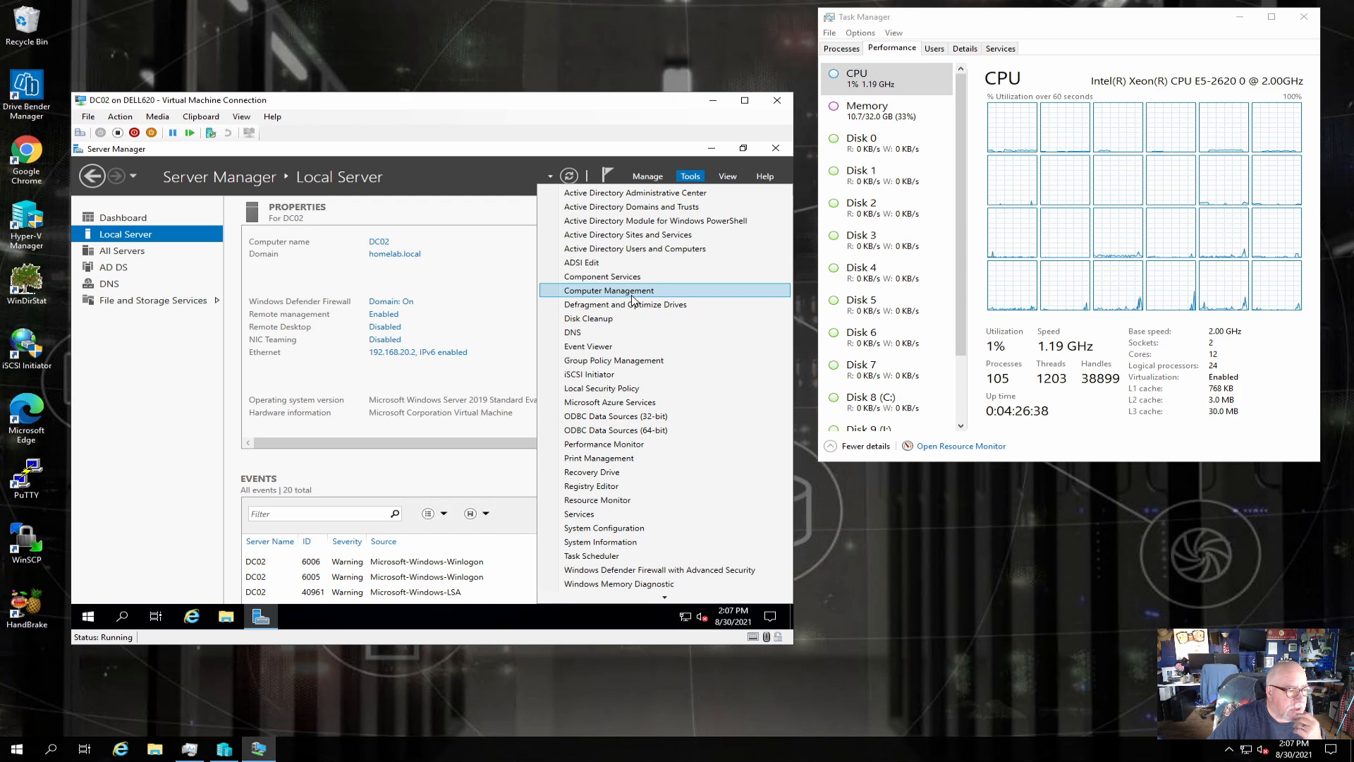
Add a GPO named Testdc02 under homelab.local's Group Policy Objects on DC02.
left_click(621, 364)
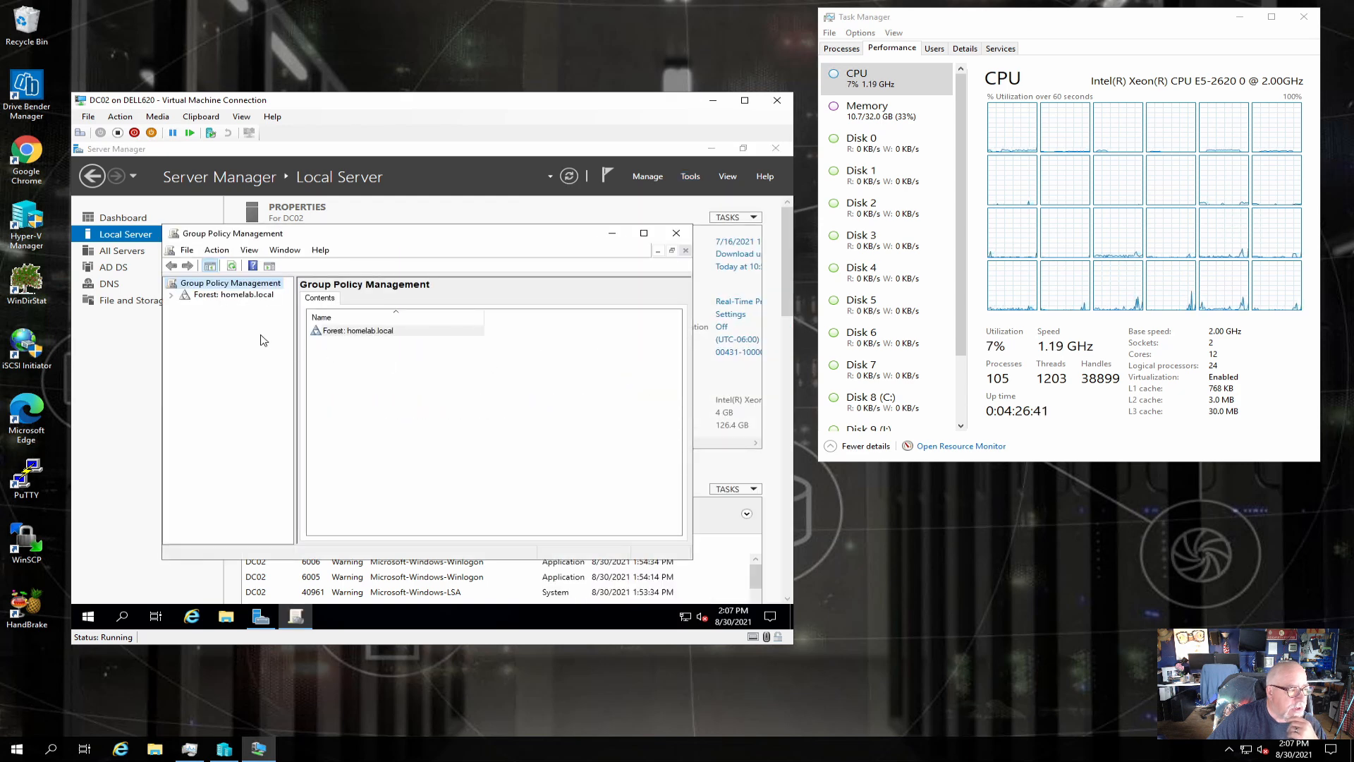
left_click(172, 295)
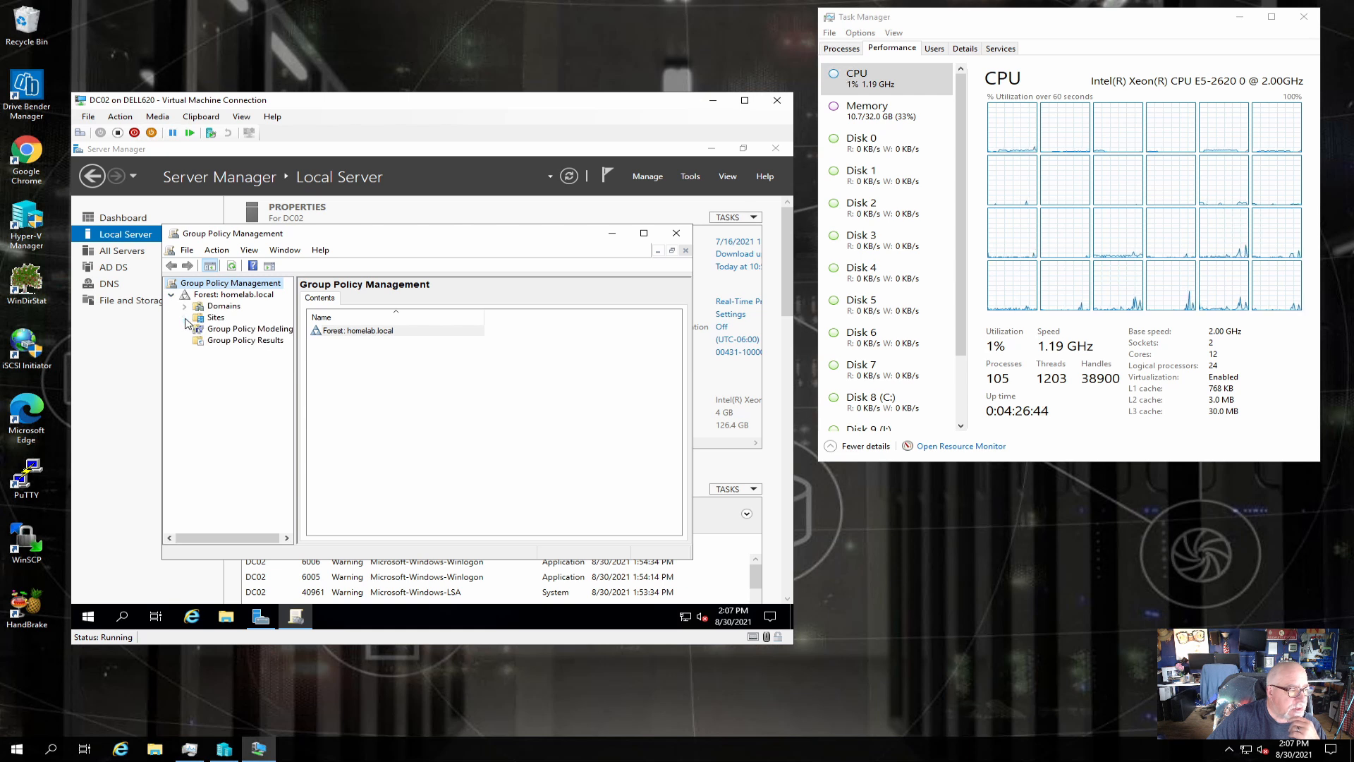
left_click(185, 306)
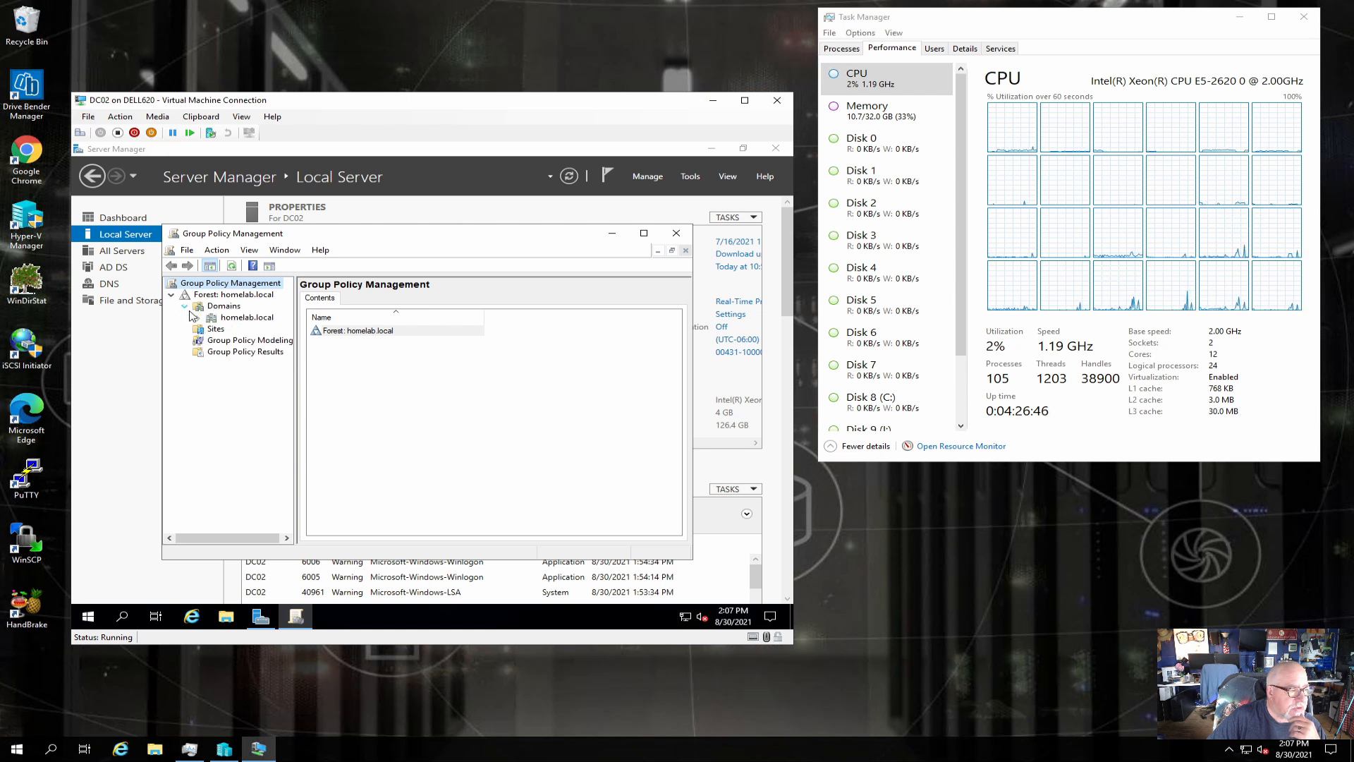
left_click(248, 318)
left_click(198, 317)
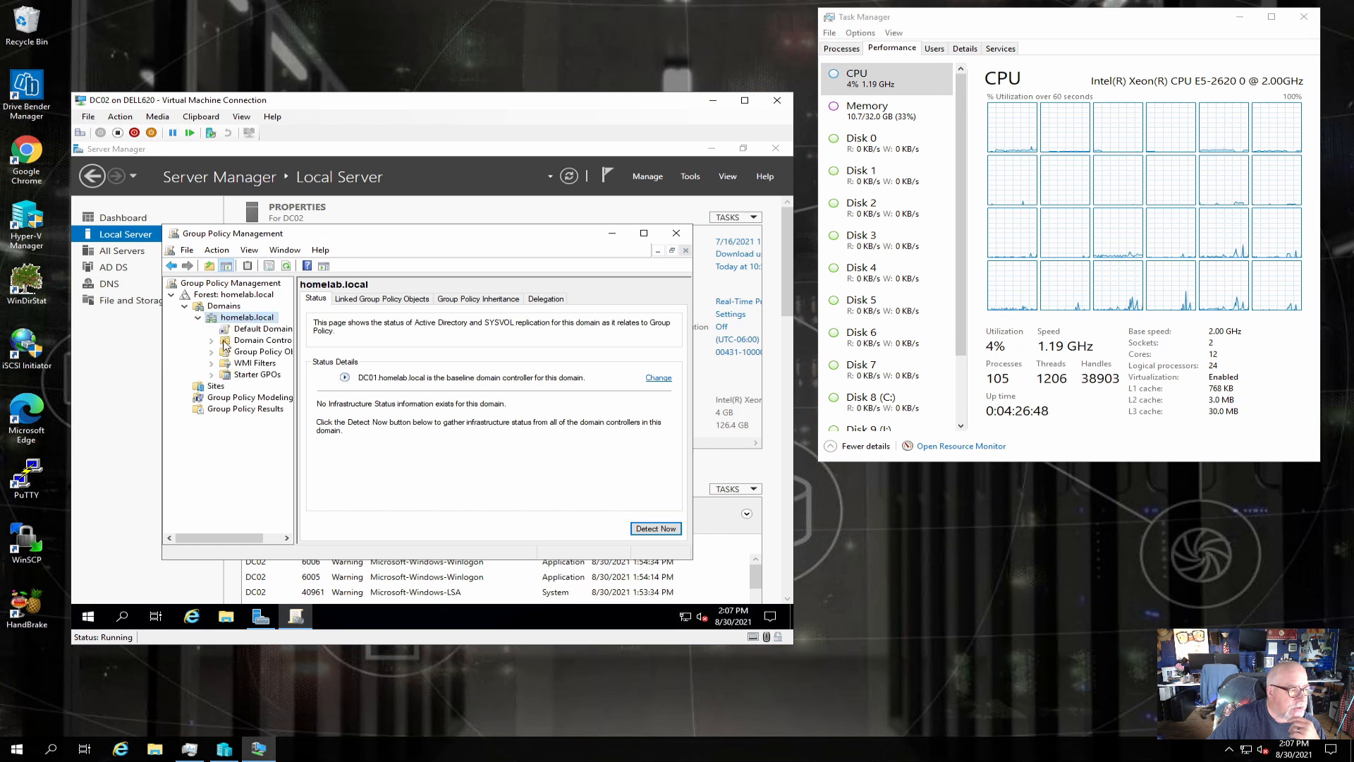
left_click(255, 353)
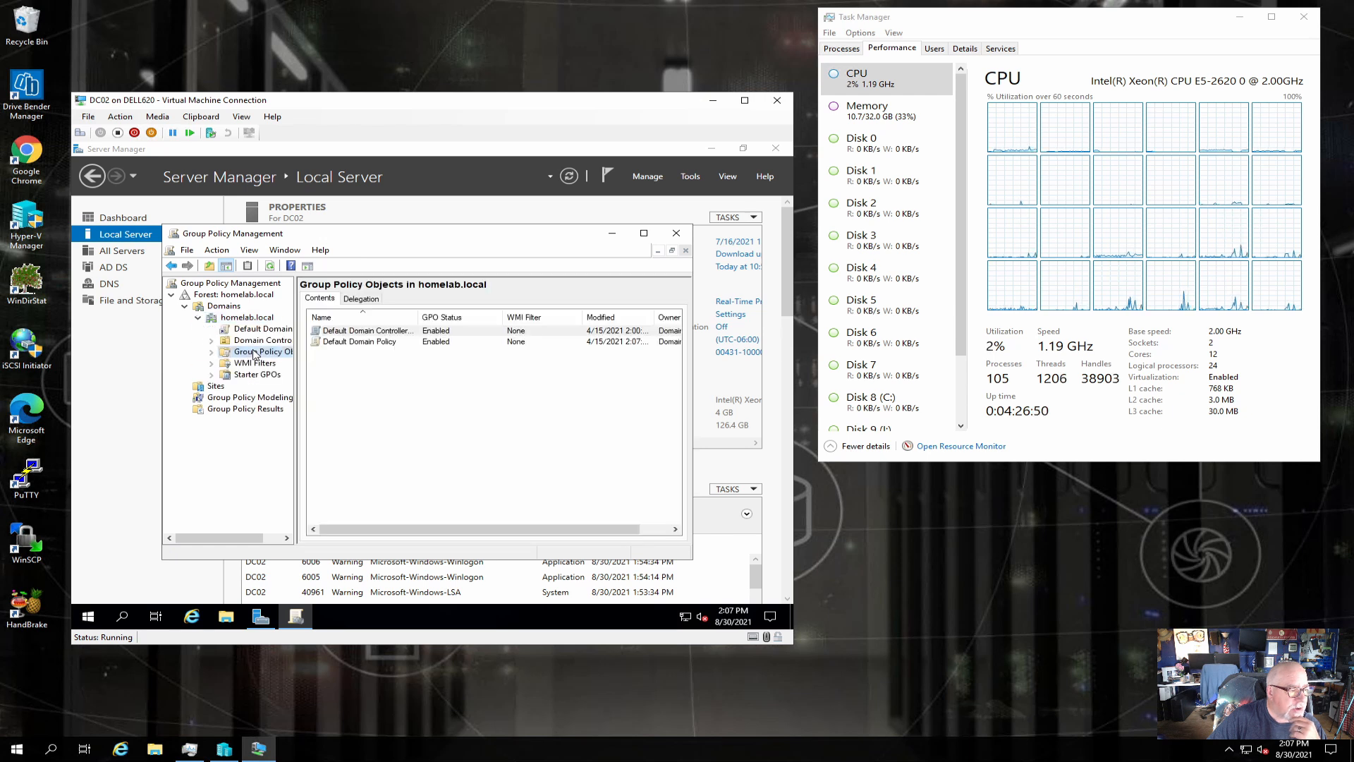
right_click(395, 392)
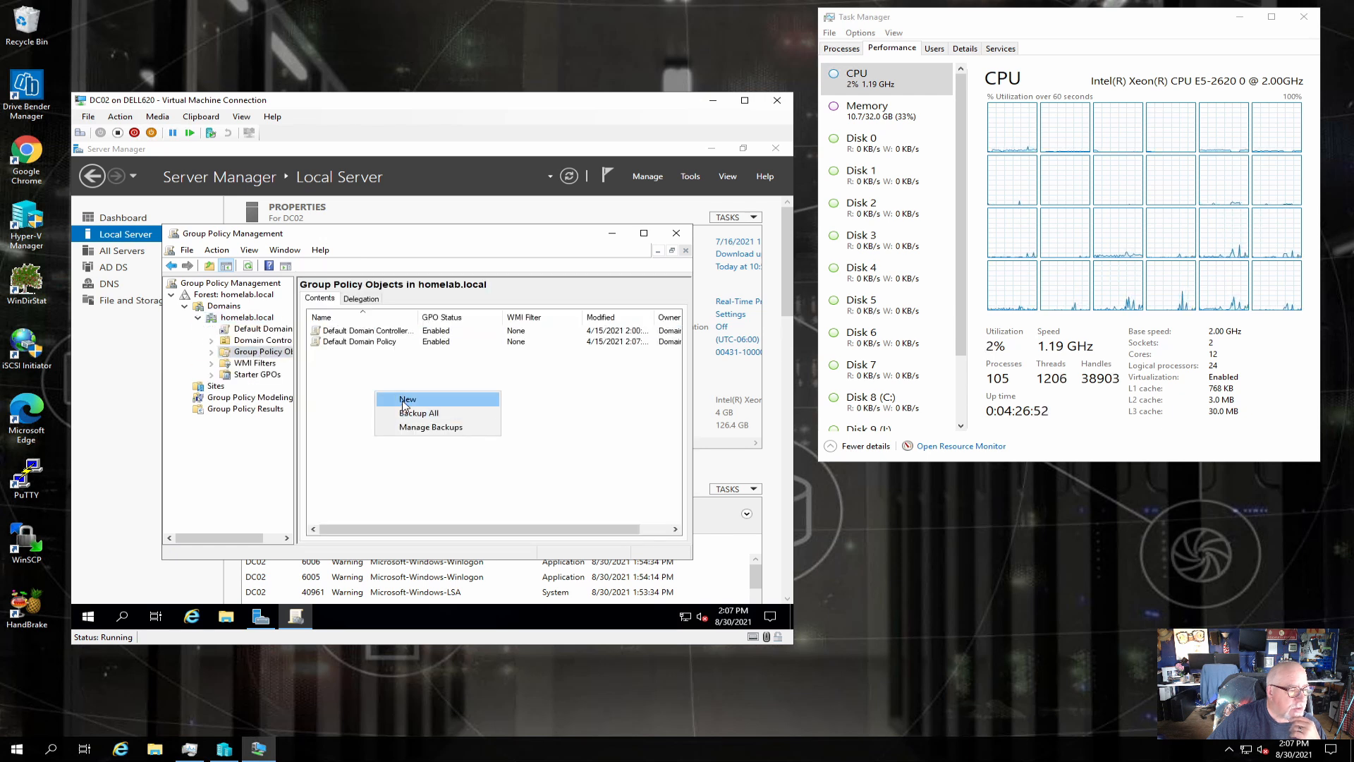
left_click(408, 399)
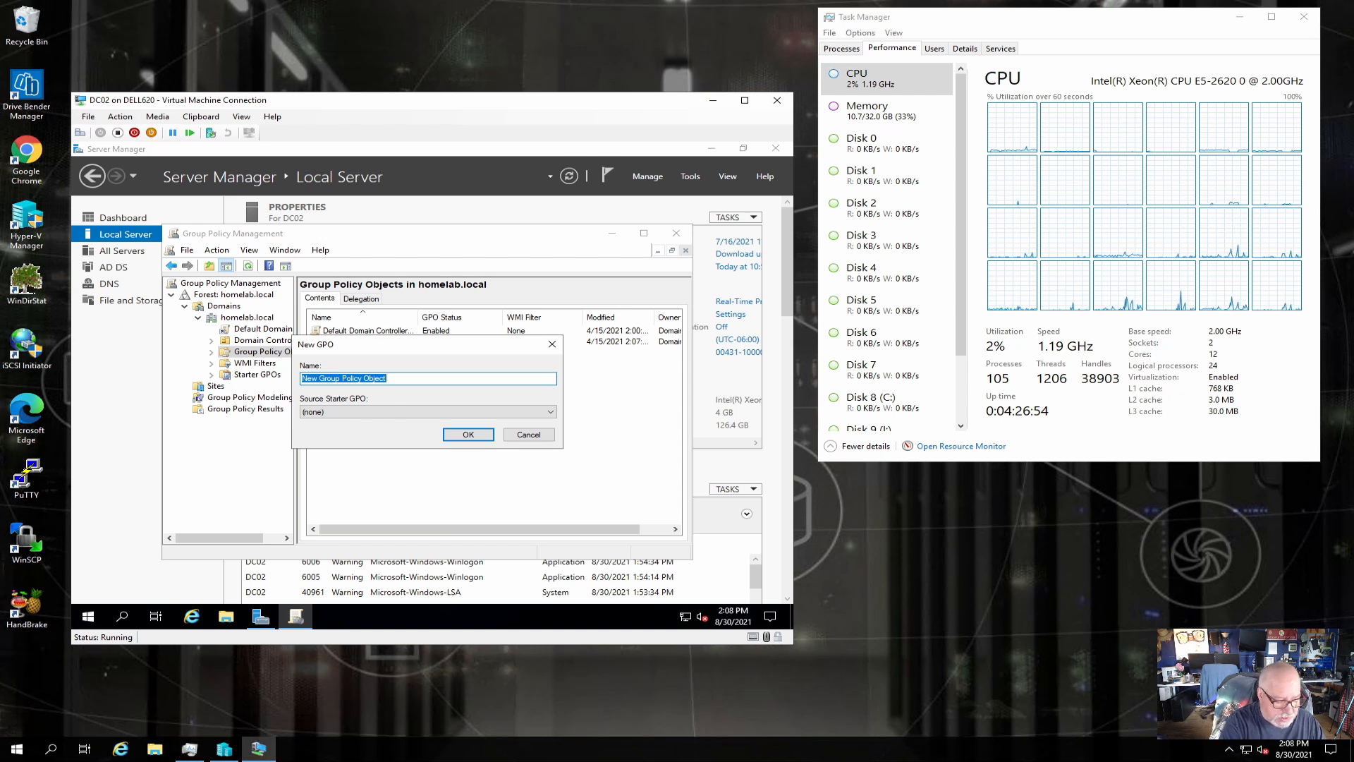
type("Testdc")
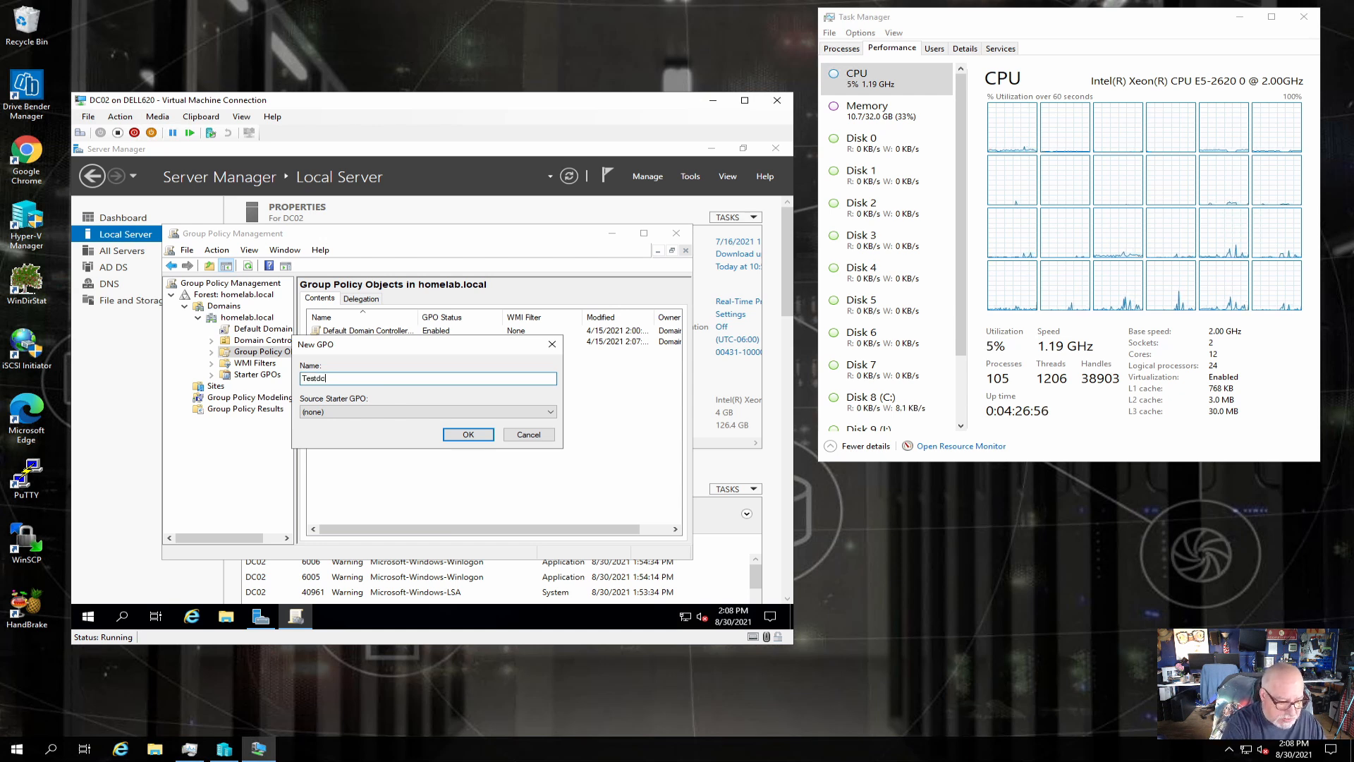
type("02")
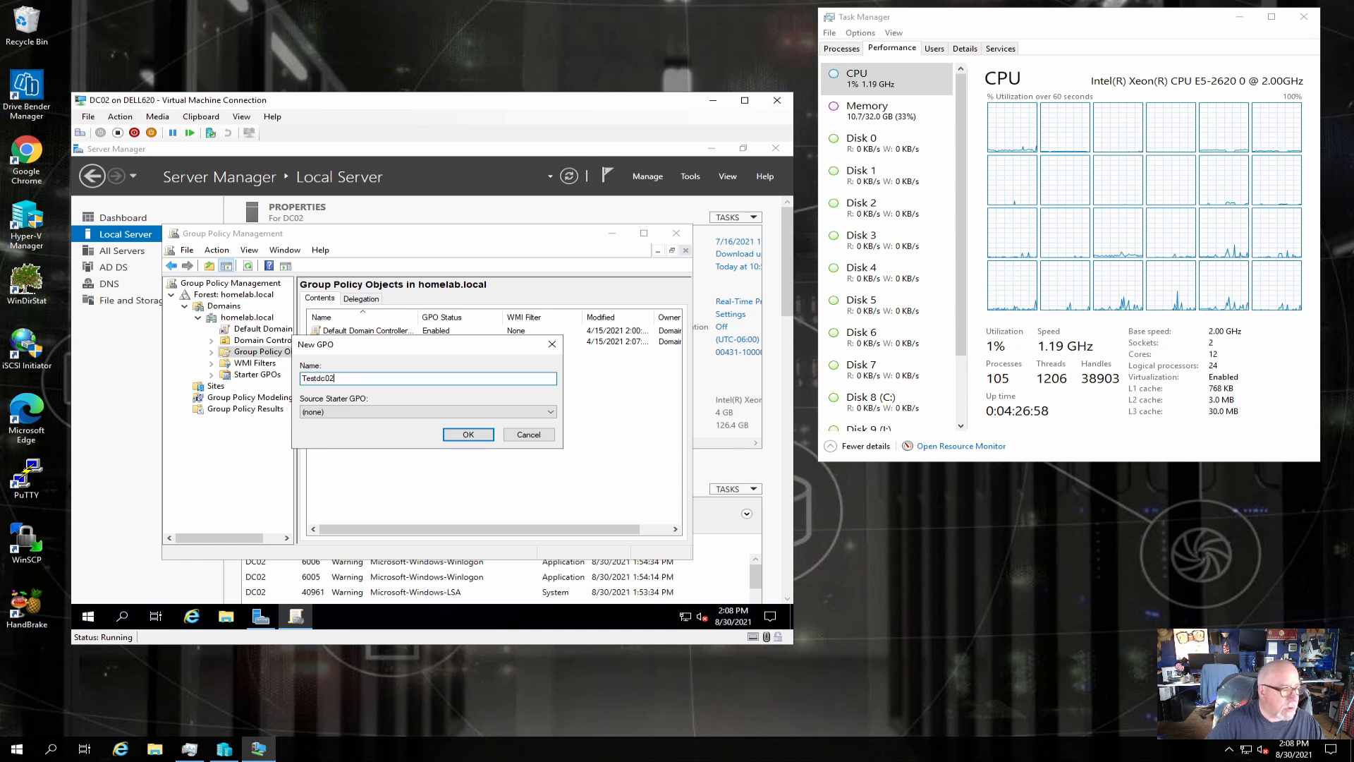
left_click(469, 434)
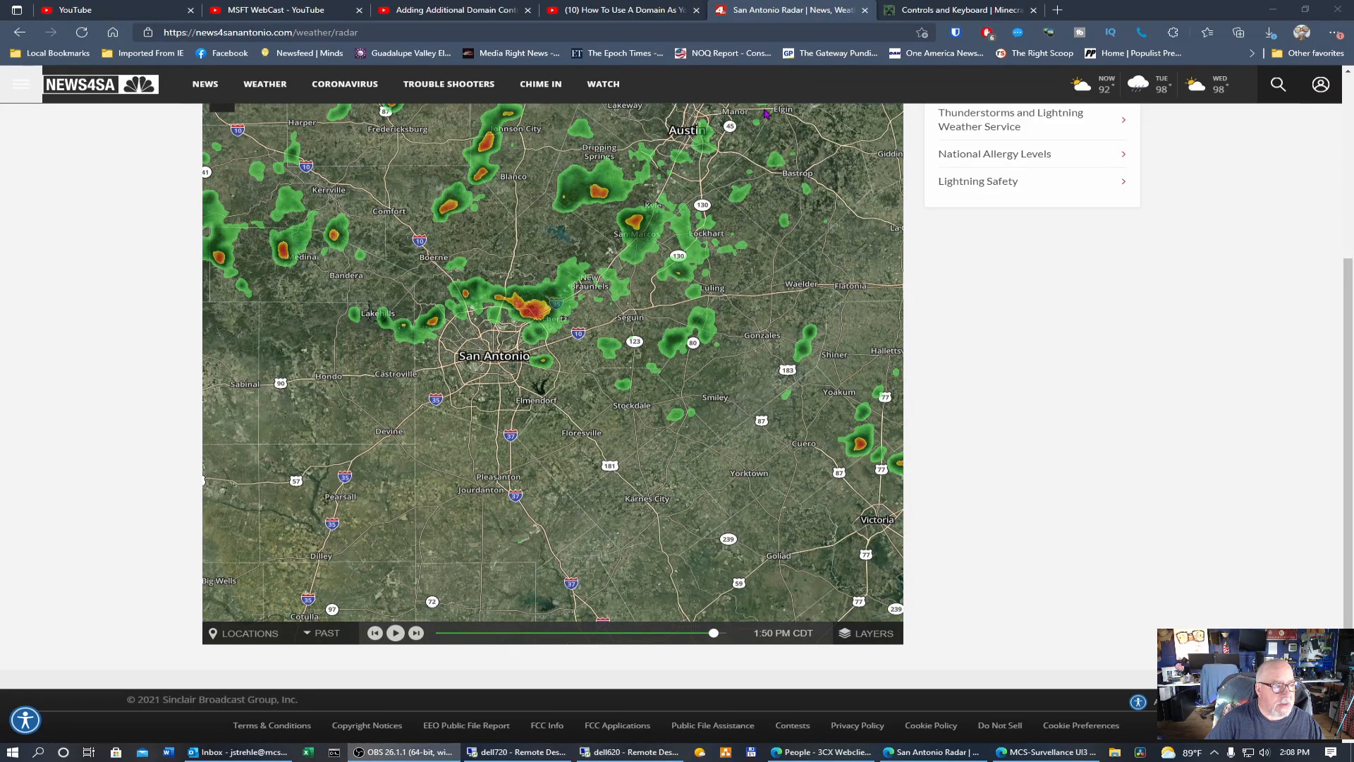
On DC01, open Group Policy Management and verify Testdc02 is listed under homelab.local's Group Policy Objects.
left_click(526, 753)
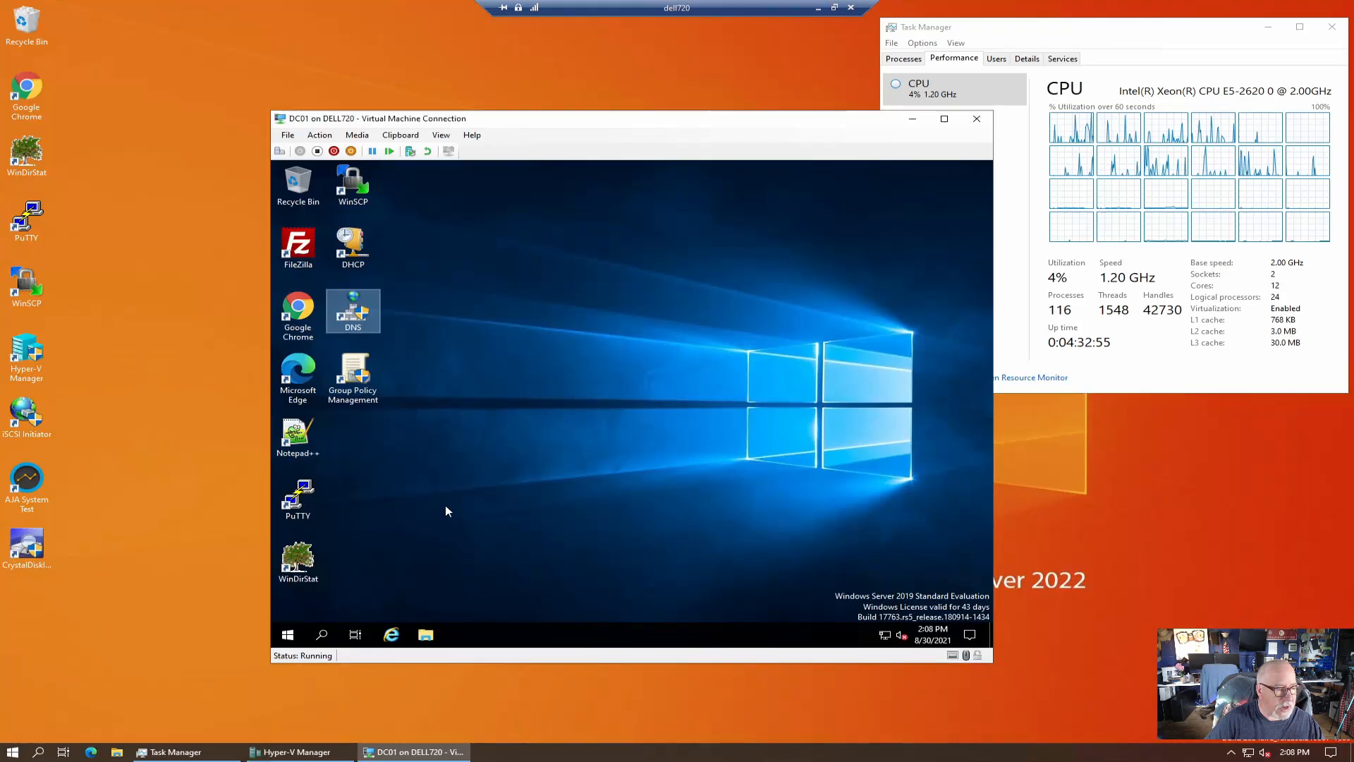
left_click(357, 368)
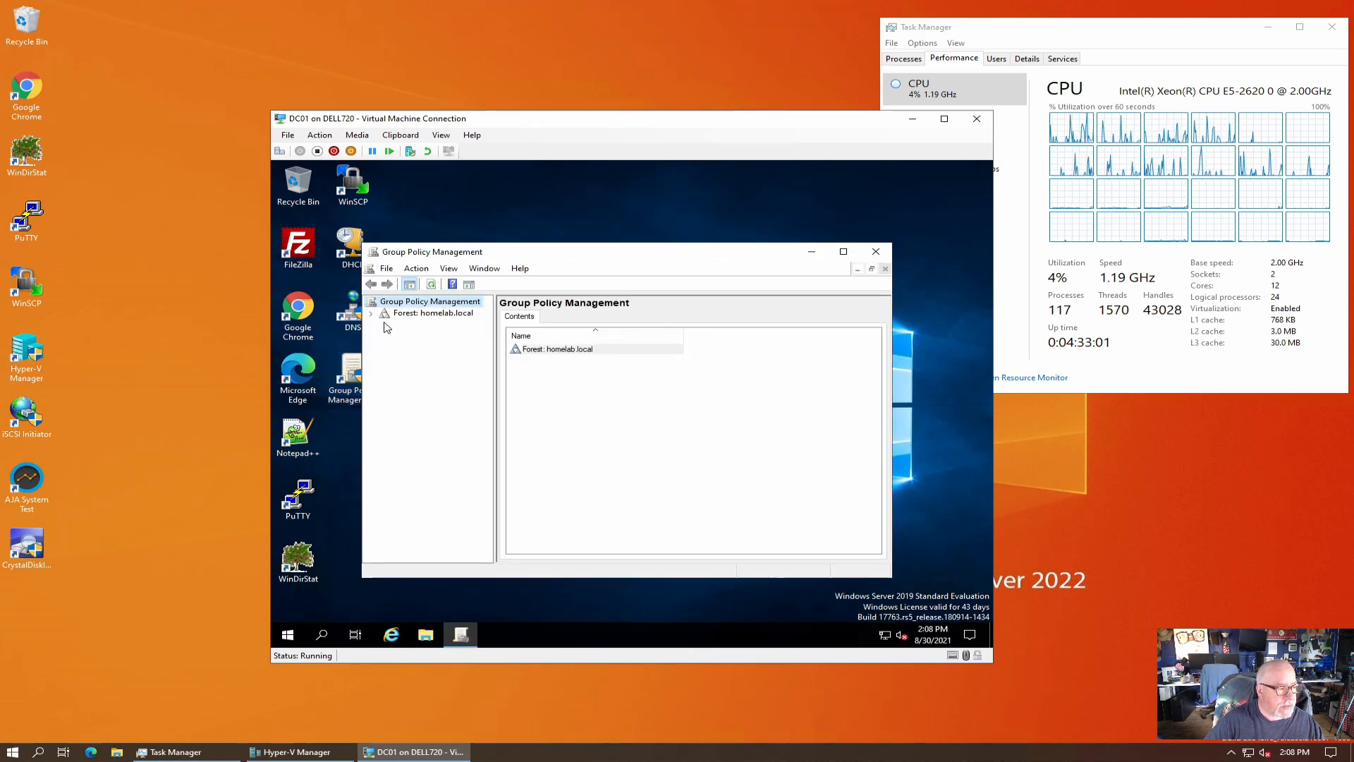
left_click(371, 313)
left_click(384, 324)
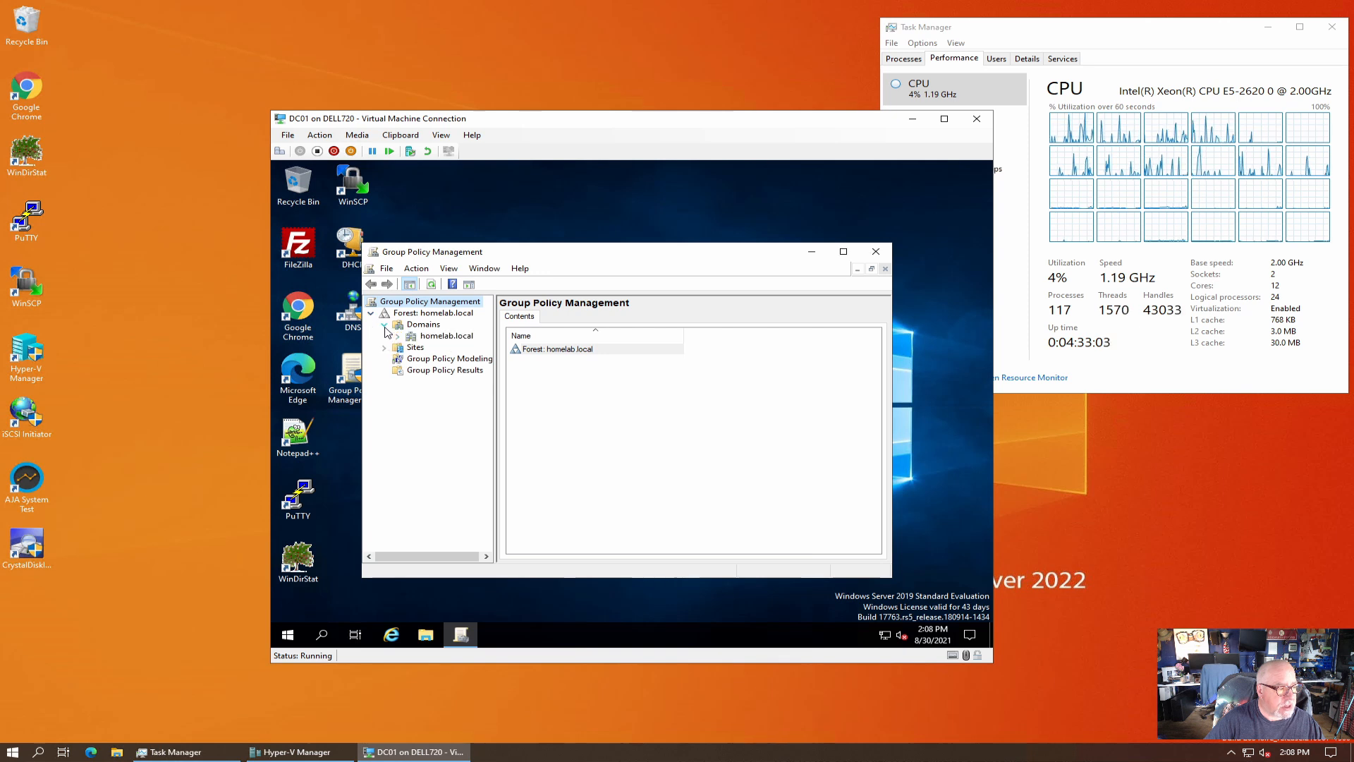
left_click(397, 336)
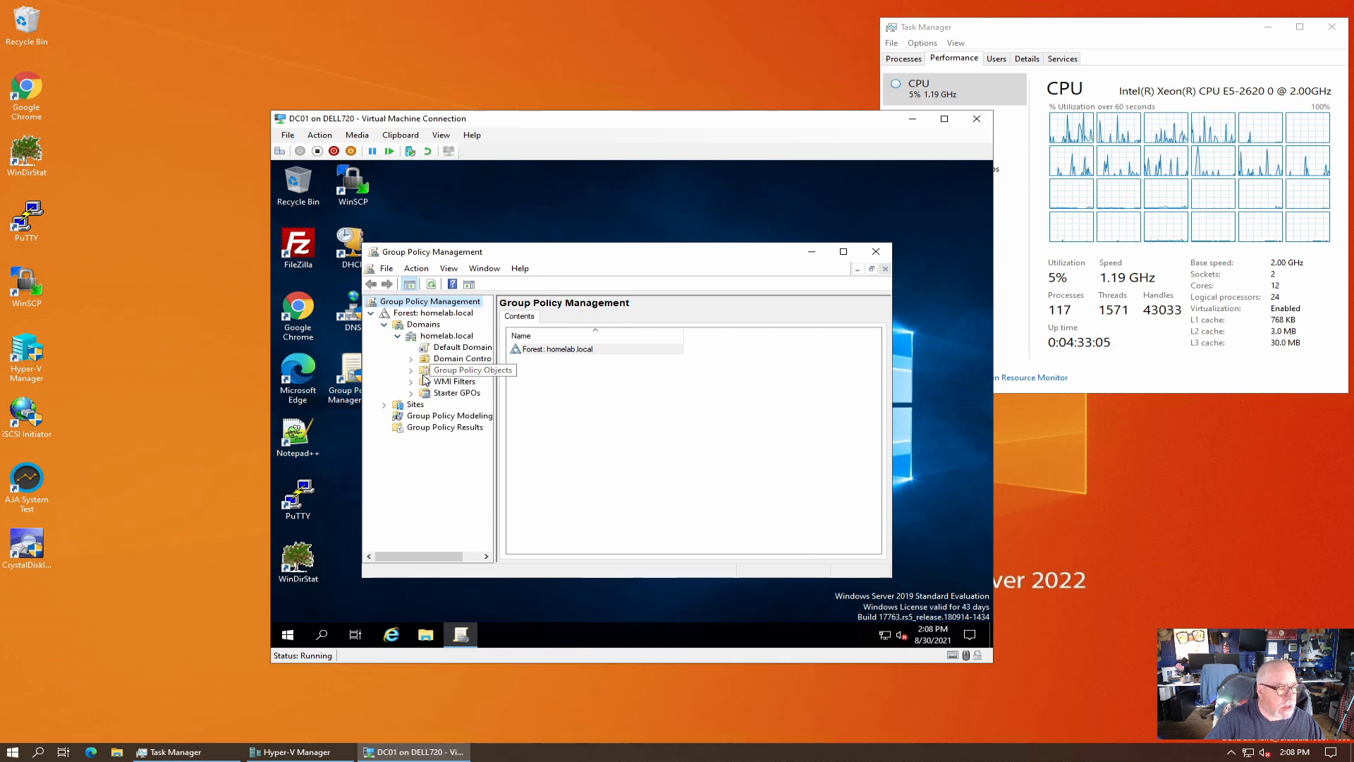
left_click(443, 370)
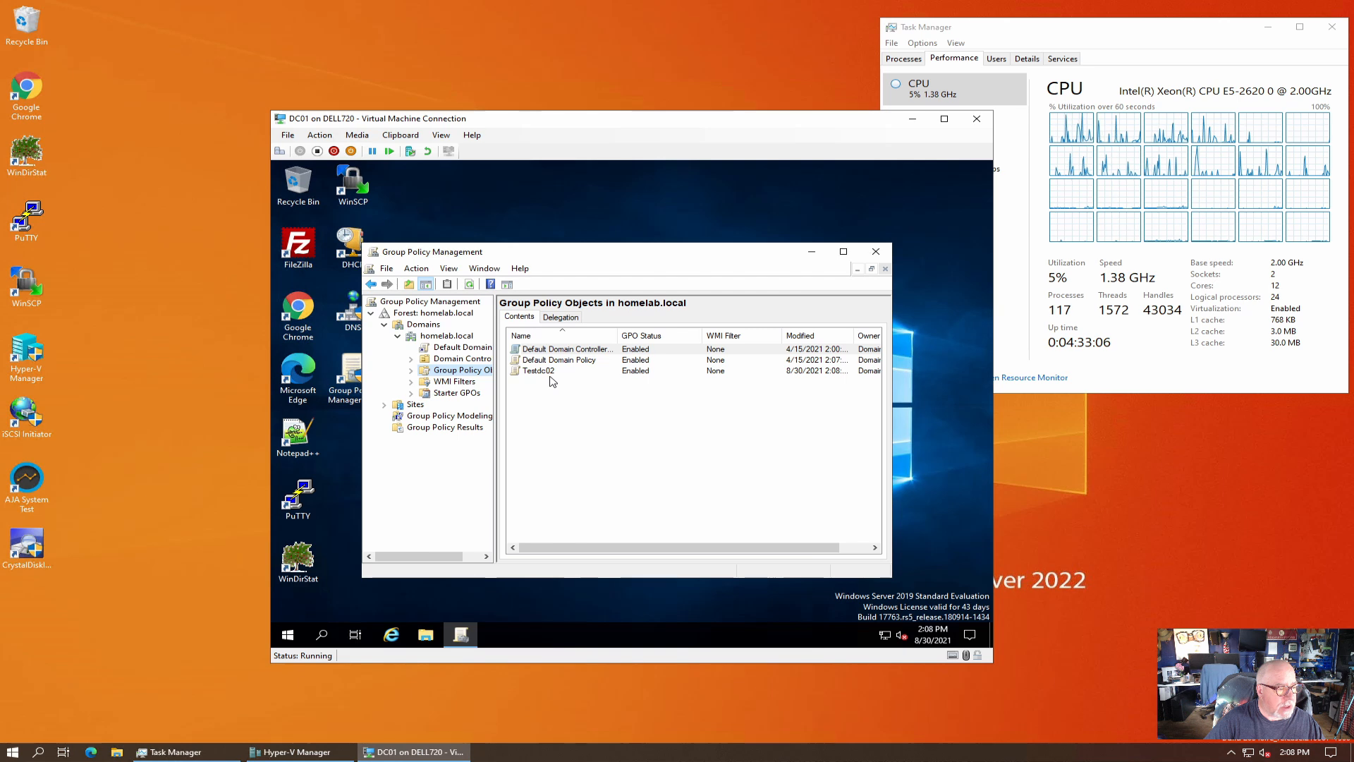
left_click(551, 372)
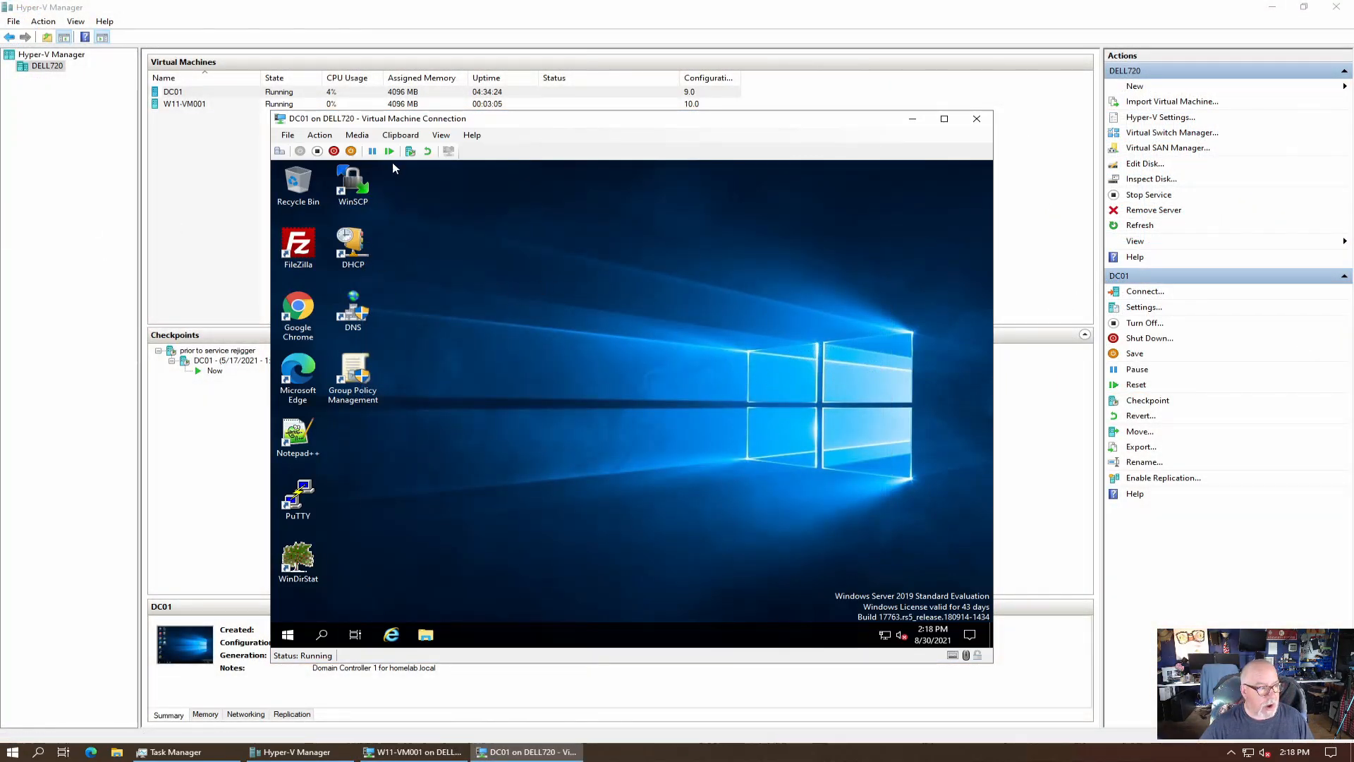
Open the DHCP console to the 192.168.20.0 scope options and review the 015 DNS Domain Name option.
left_click(360, 247)
double_click(360, 247)
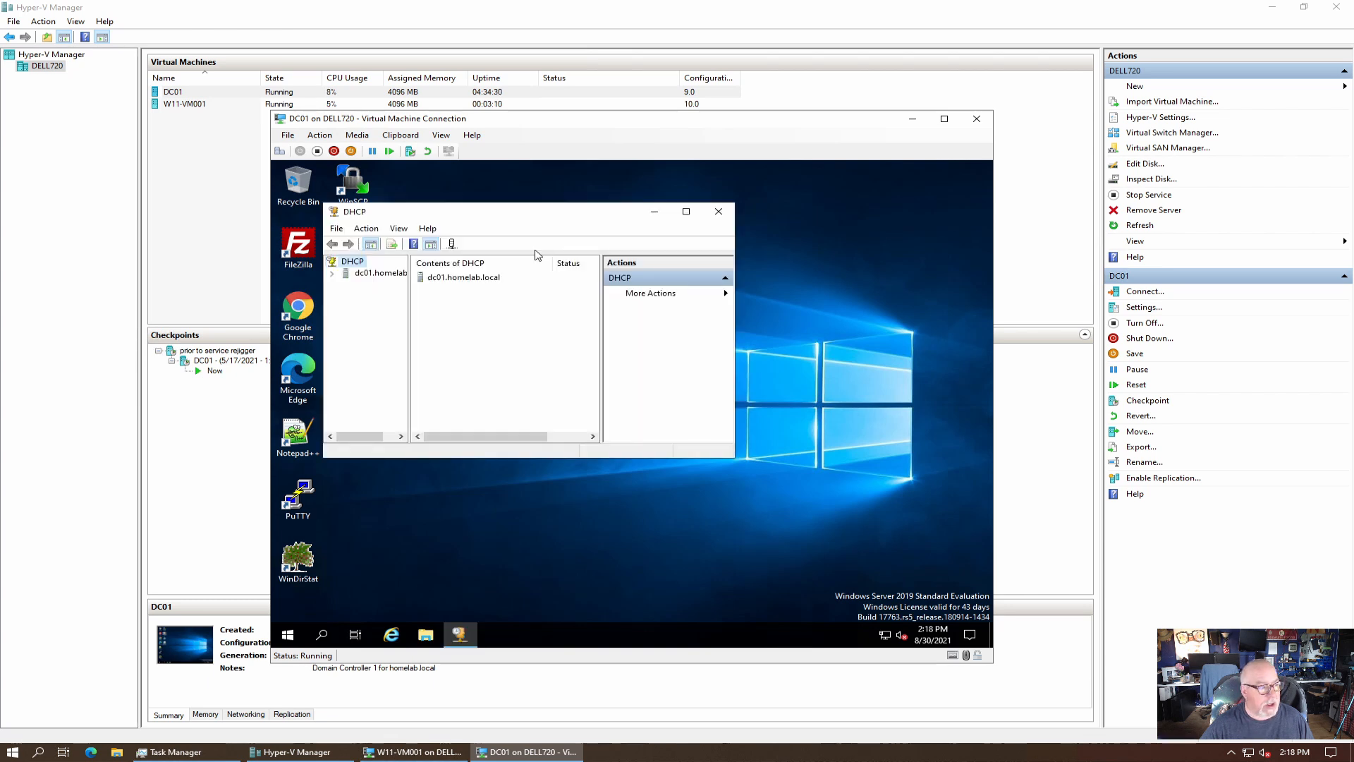
left_click(686, 211)
left_click(325, 226)
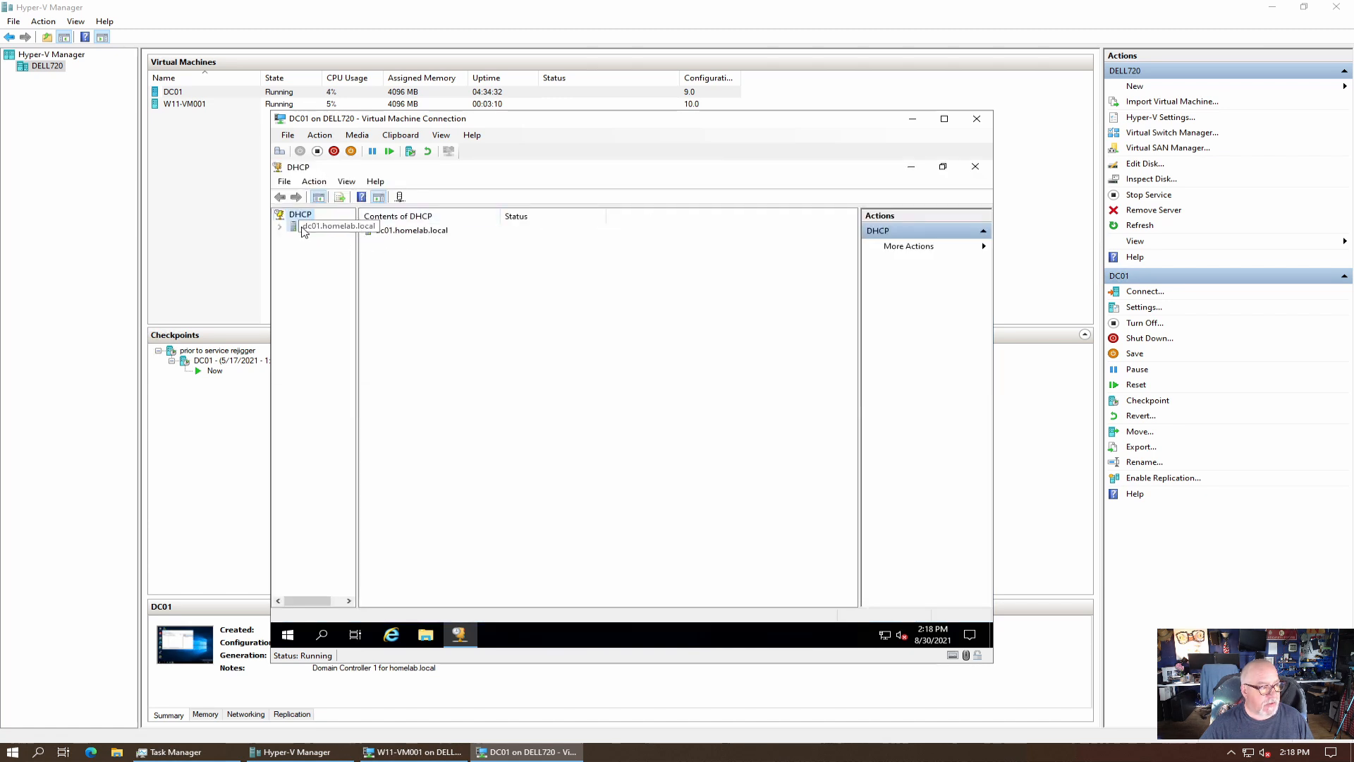
left_click(279, 226)
double_click(319, 238)
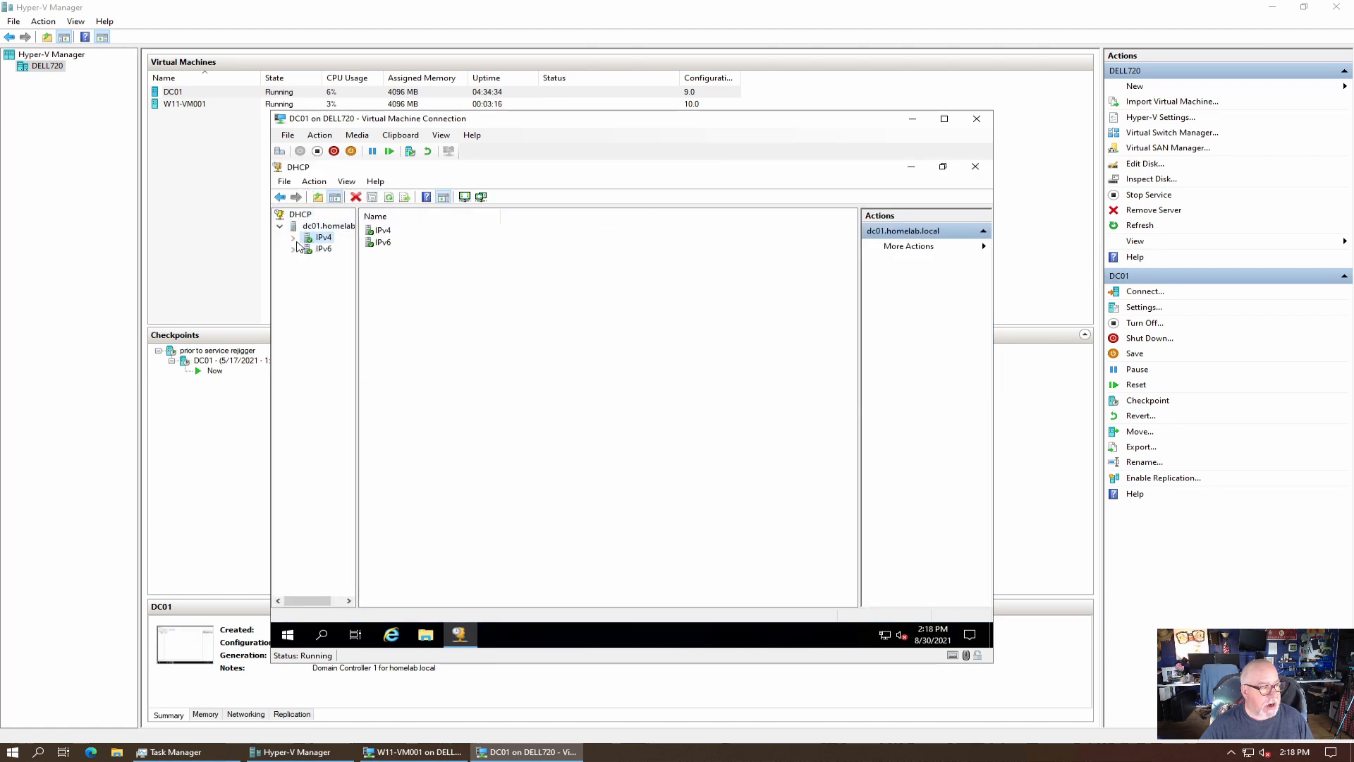
left_click(306, 262)
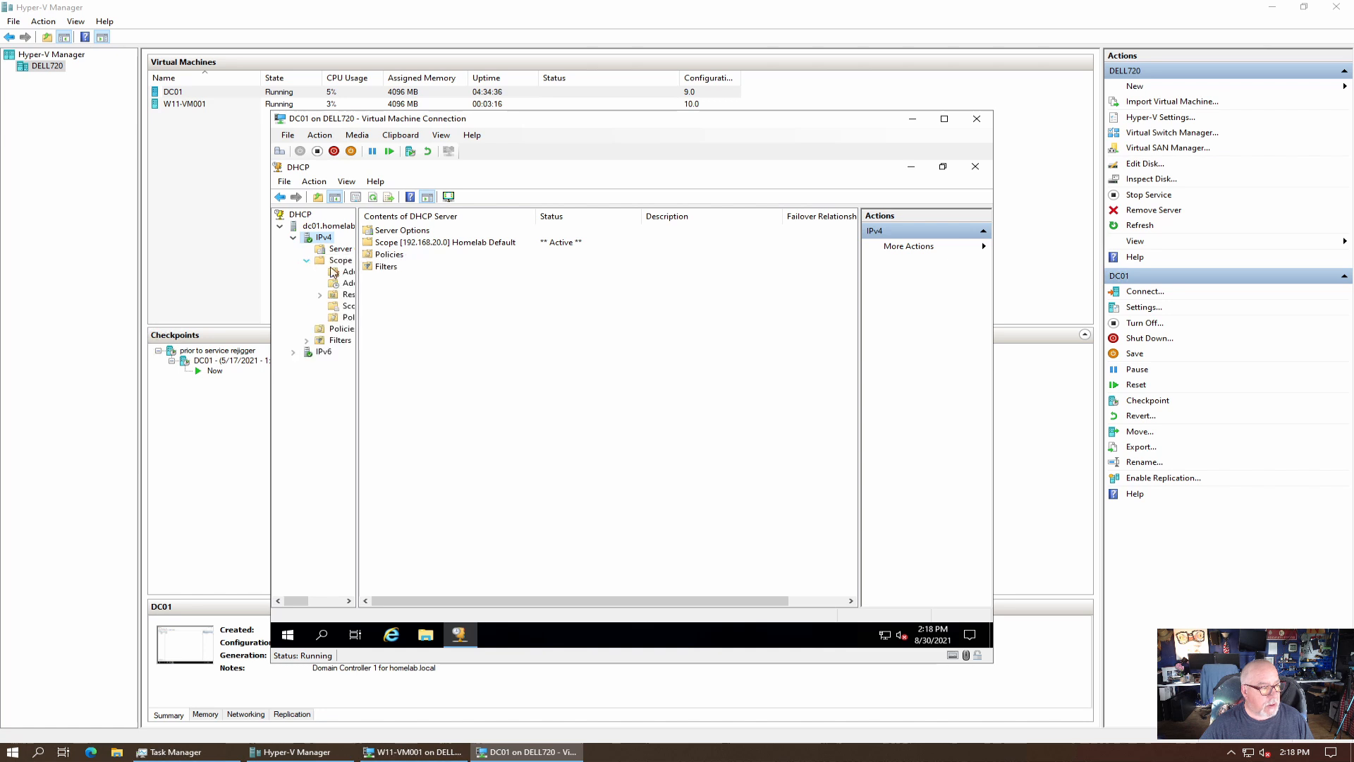
left_click_drag(357, 291, 424, 290)
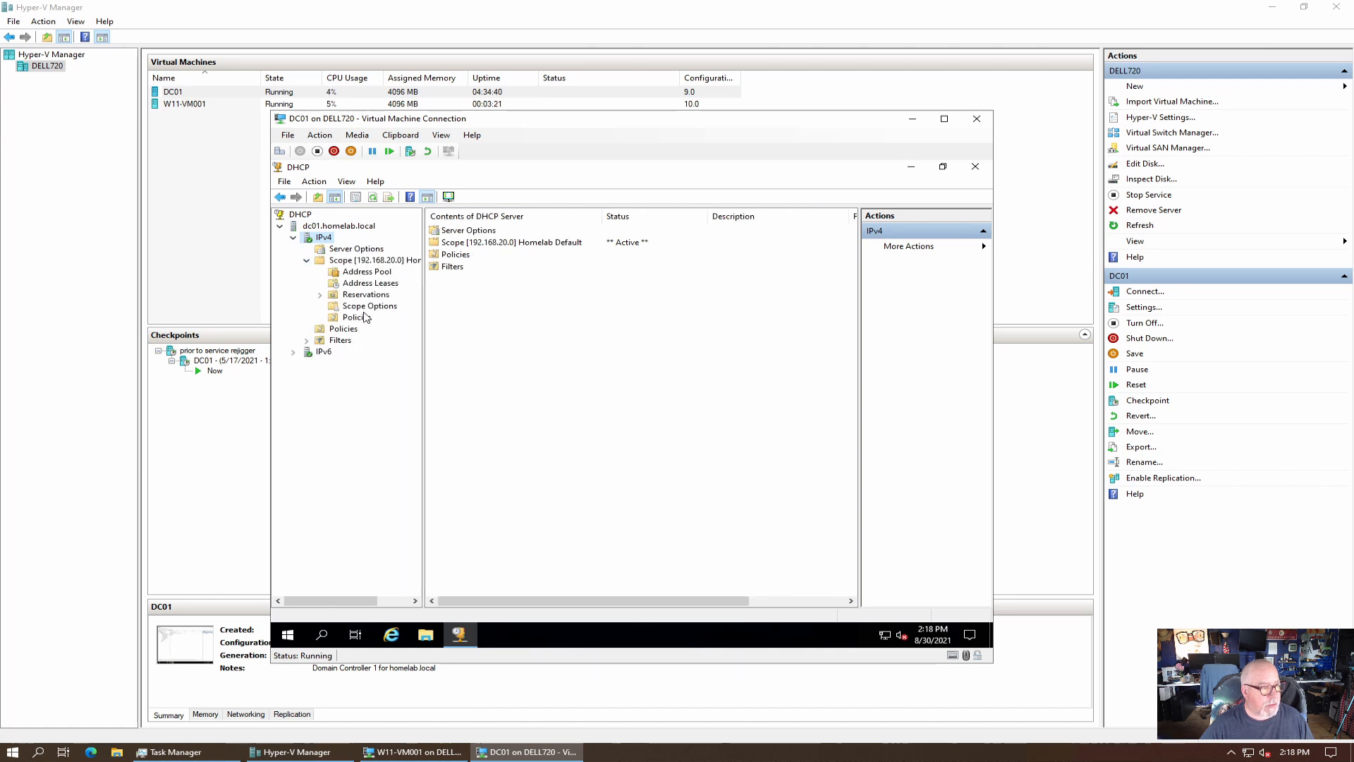
left_click(368, 308)
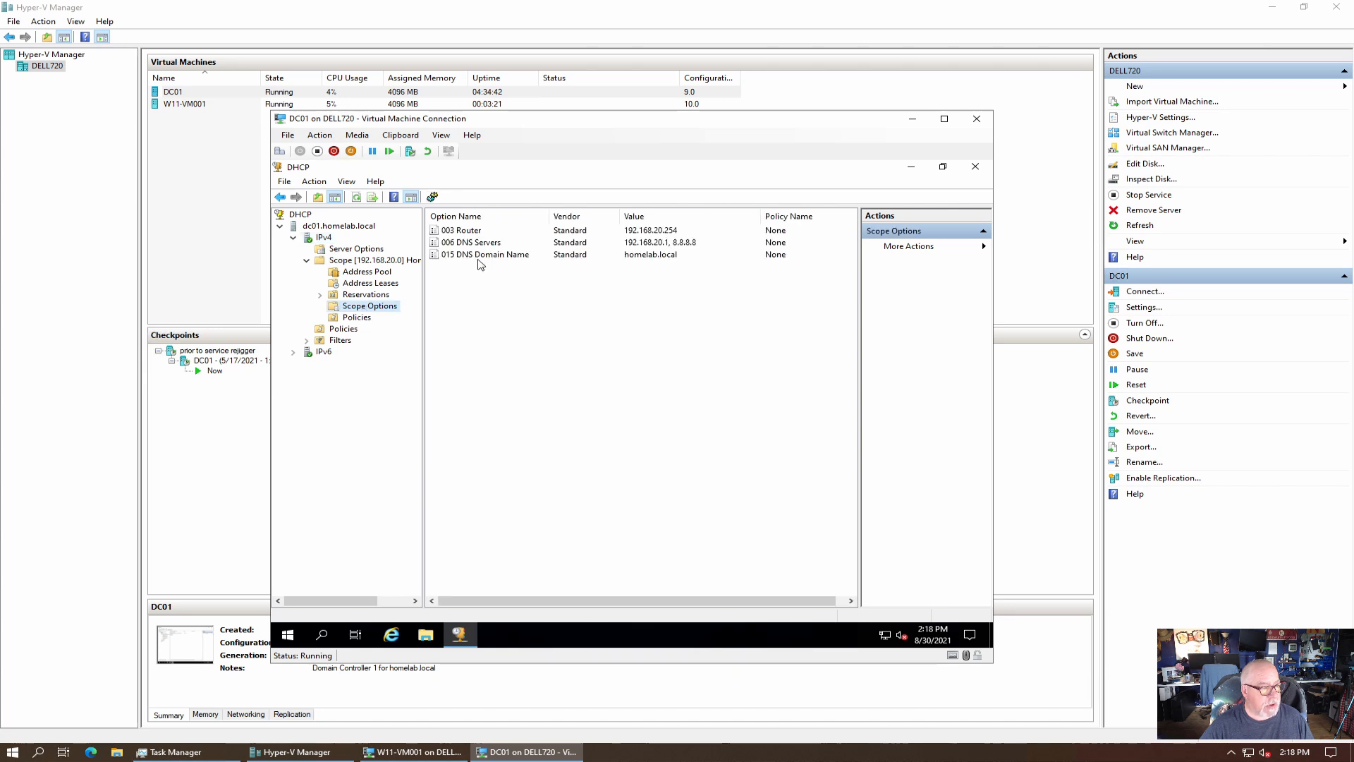
double_click(479, 257)
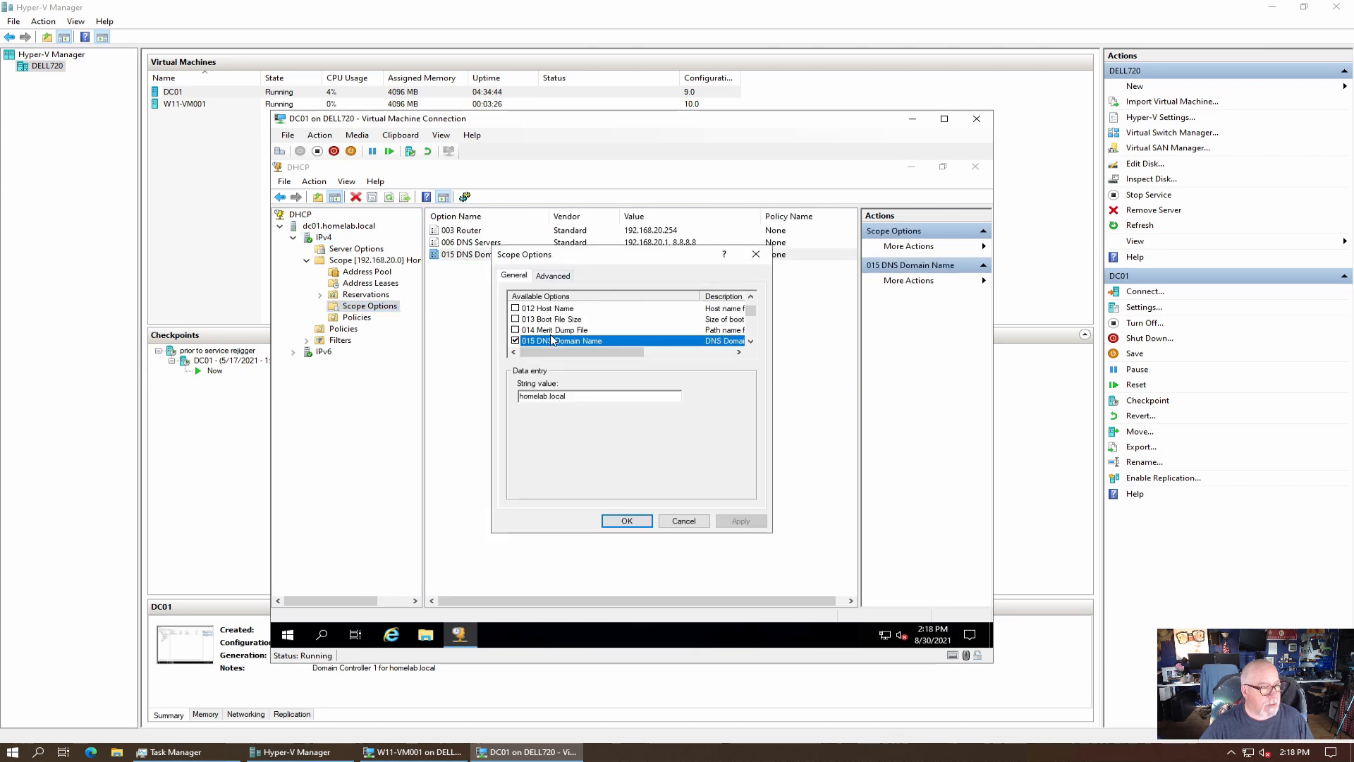
left_click(663, 522)
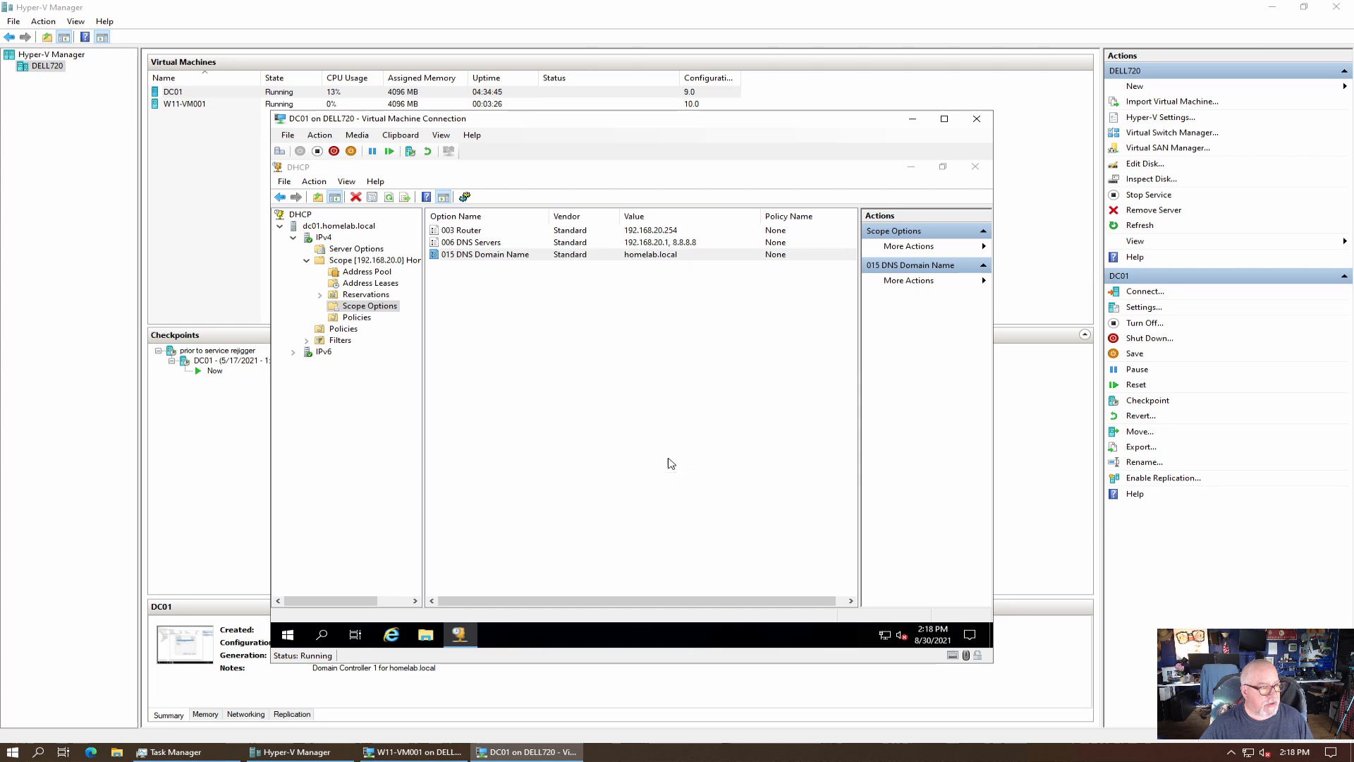
Replace 8.8.8.8 with 192.168.20.2 in the scope's 006 DNS Servers option, apply, and close DHCP.
double_click(493, 244)
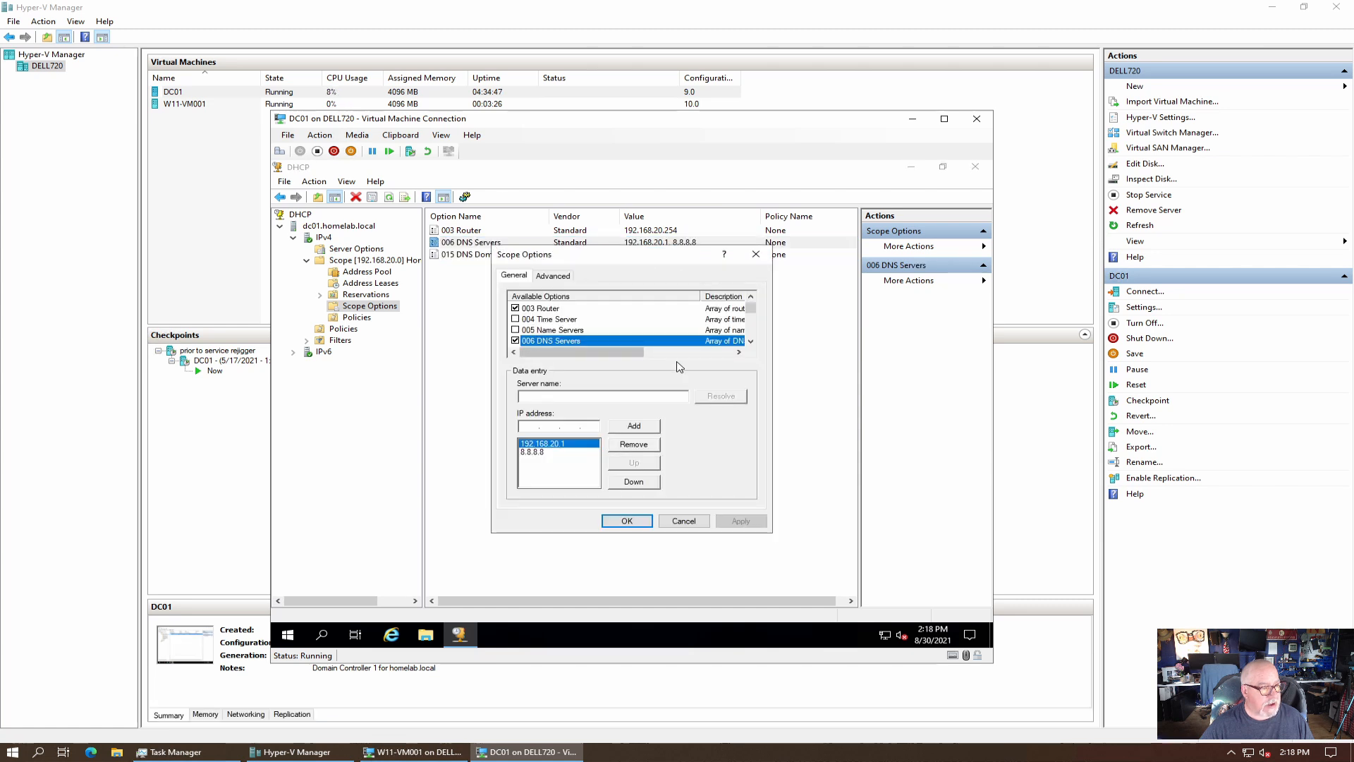
left_click(543, 453)
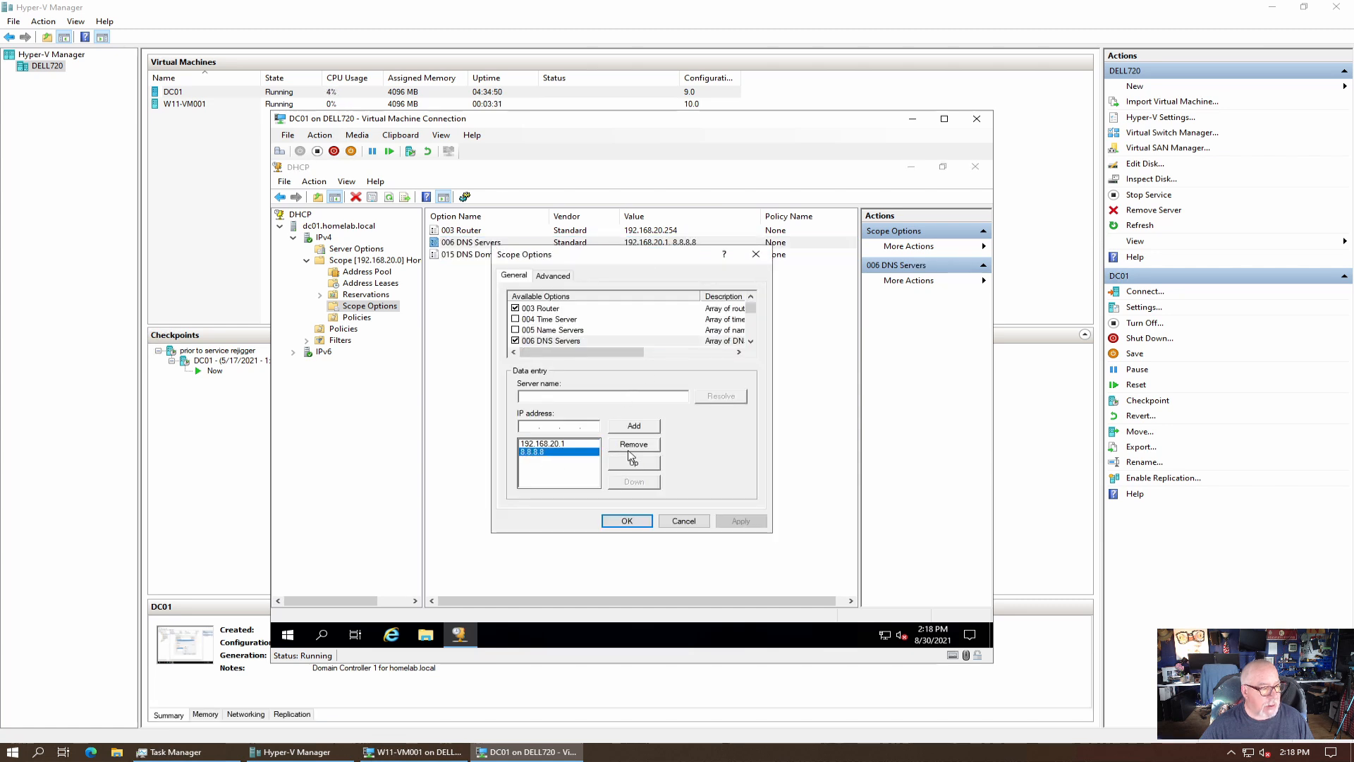
left_click(638, 445)
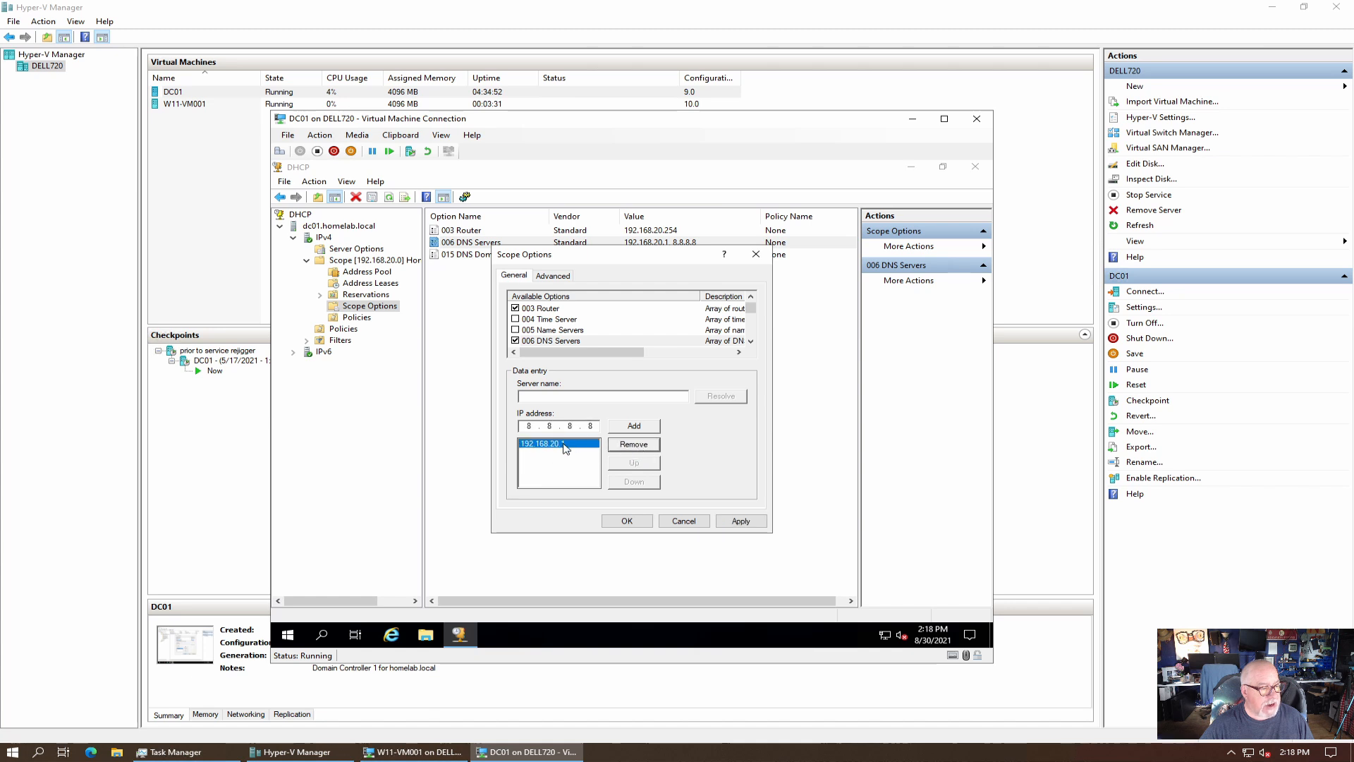
double_click(529, 426)
type("192.")
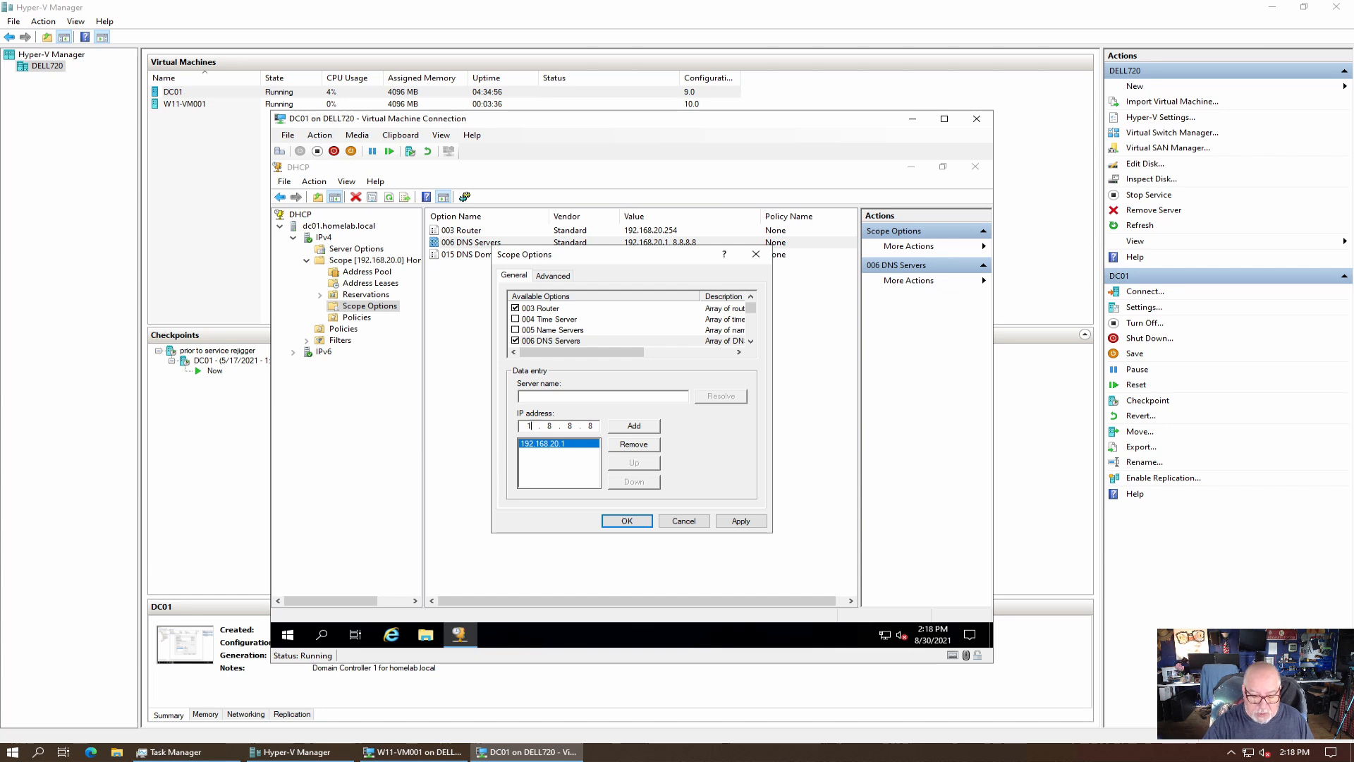
type("168.20.2")
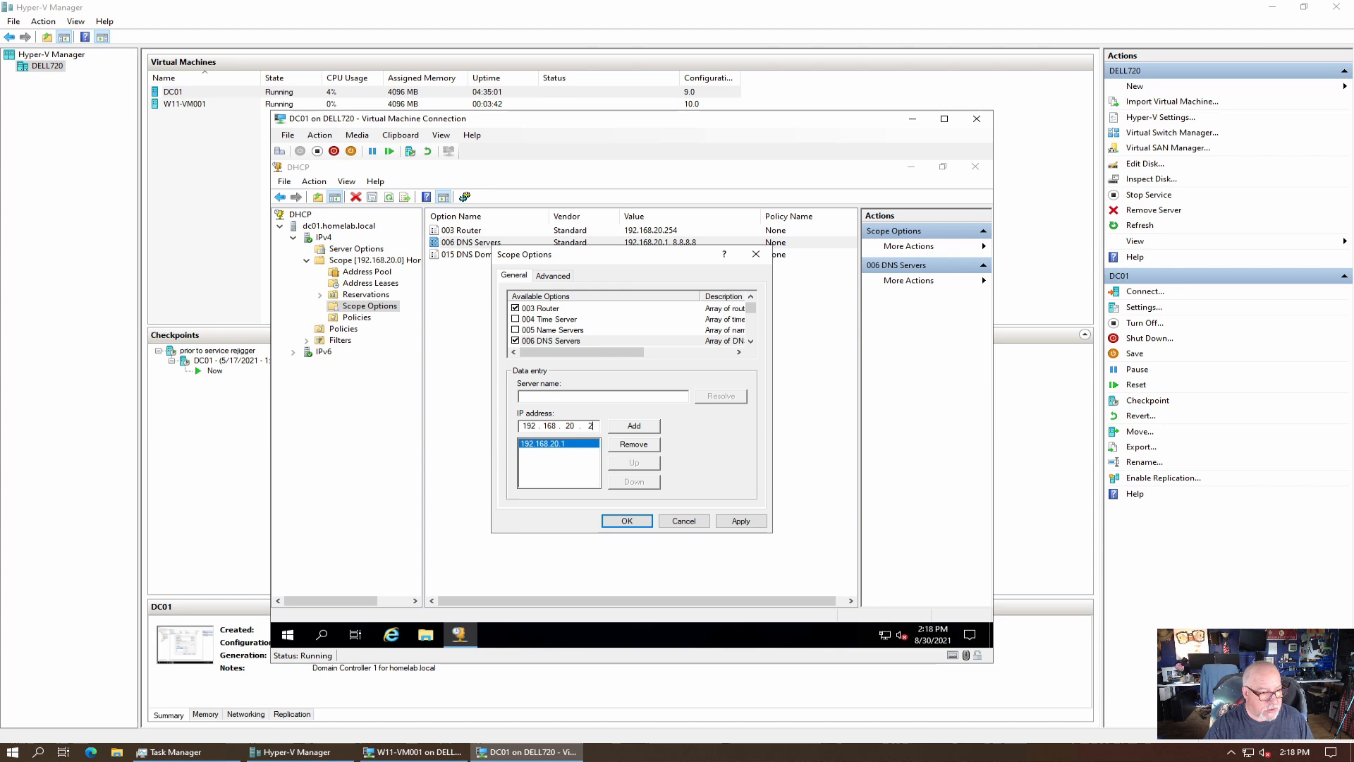
left_click(625, 427)
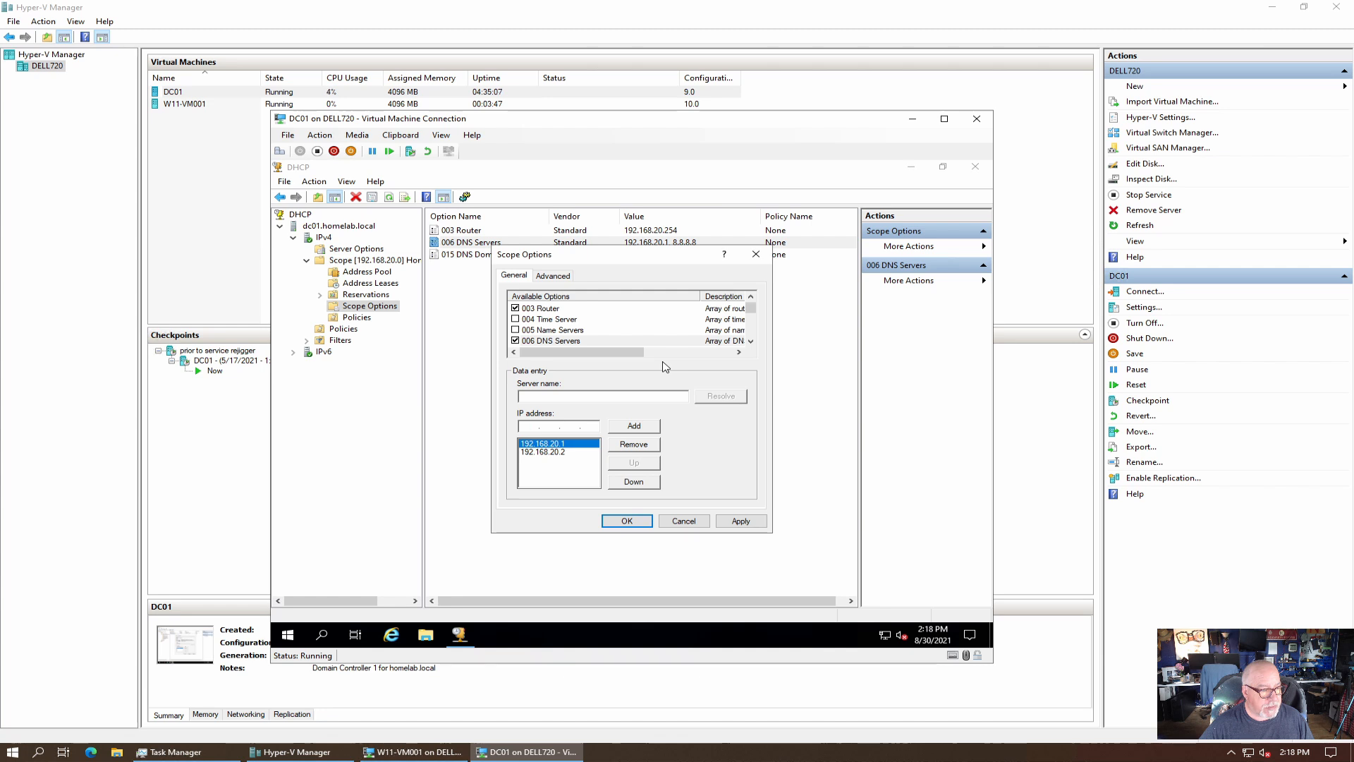
left_click(741, 522)
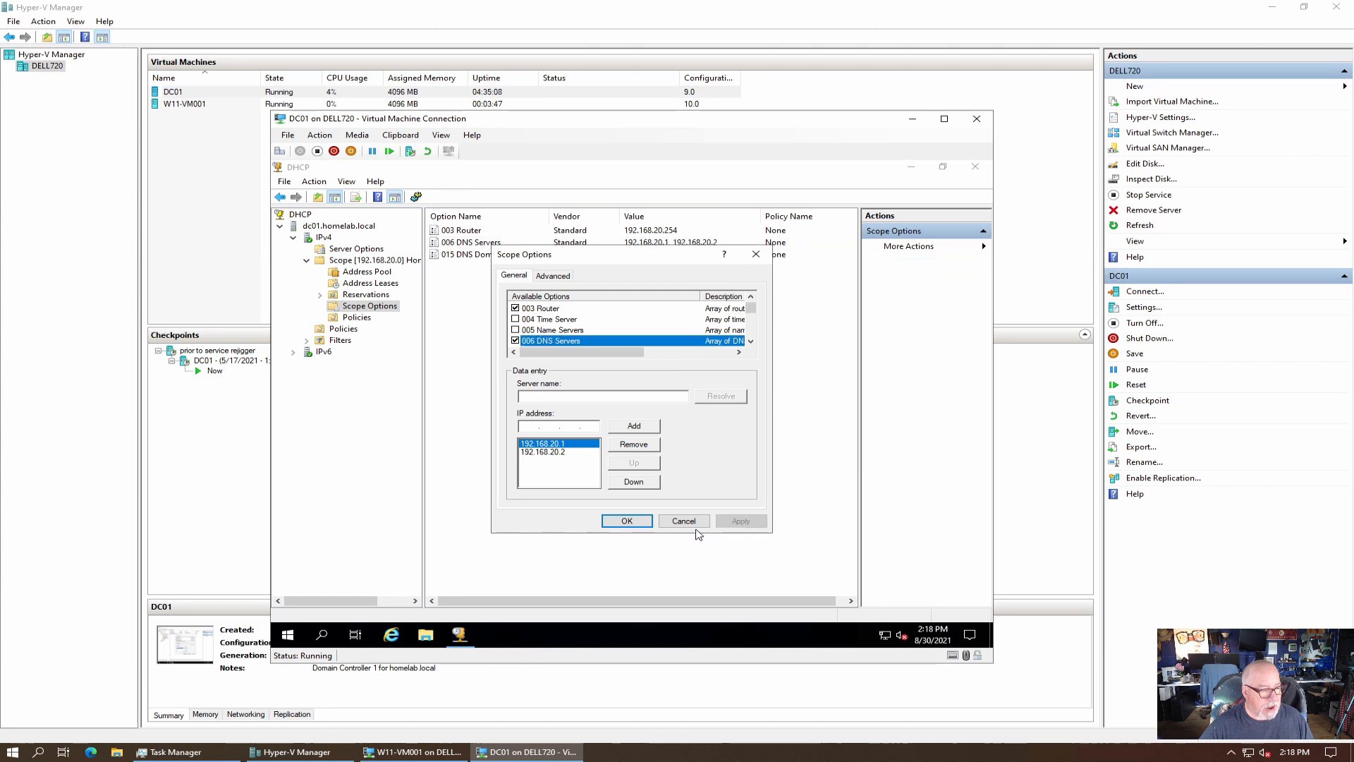
left_click(627, 521)
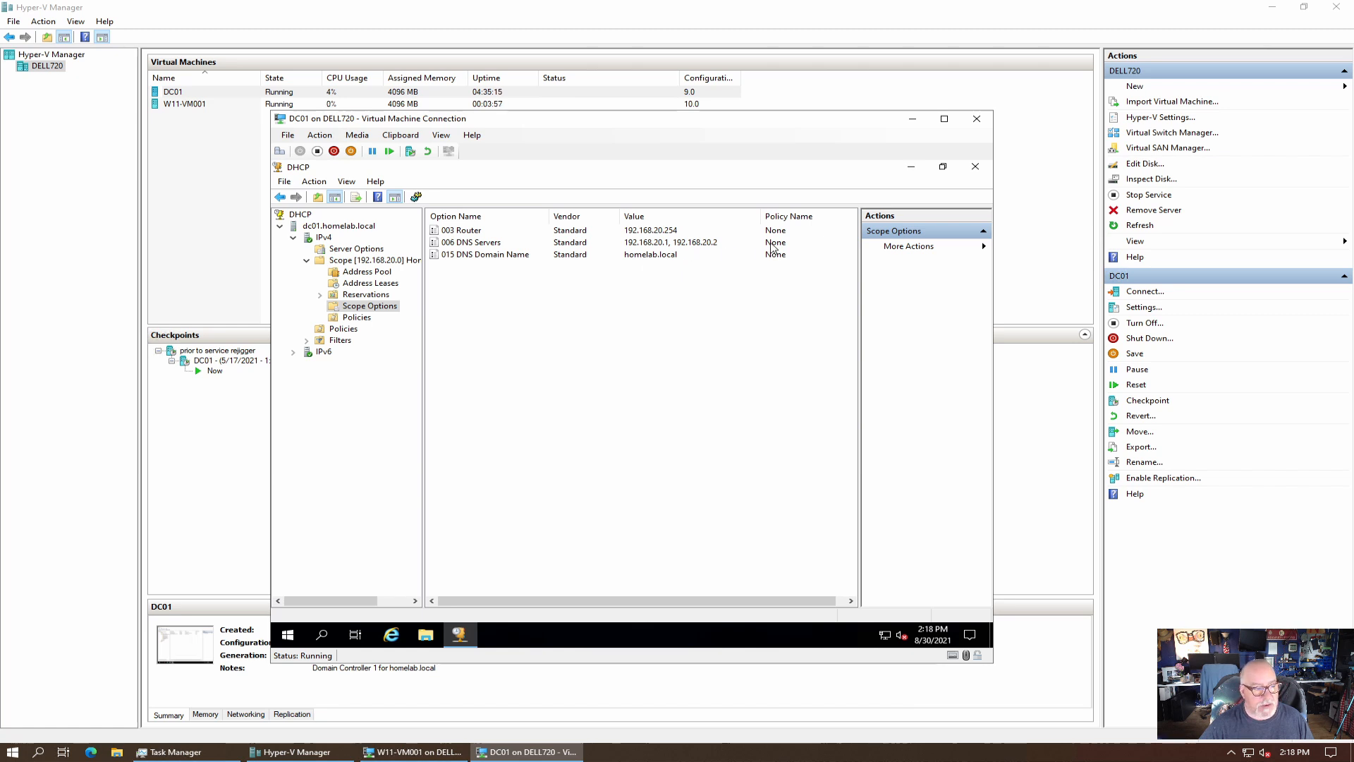
left_click(976, 168)
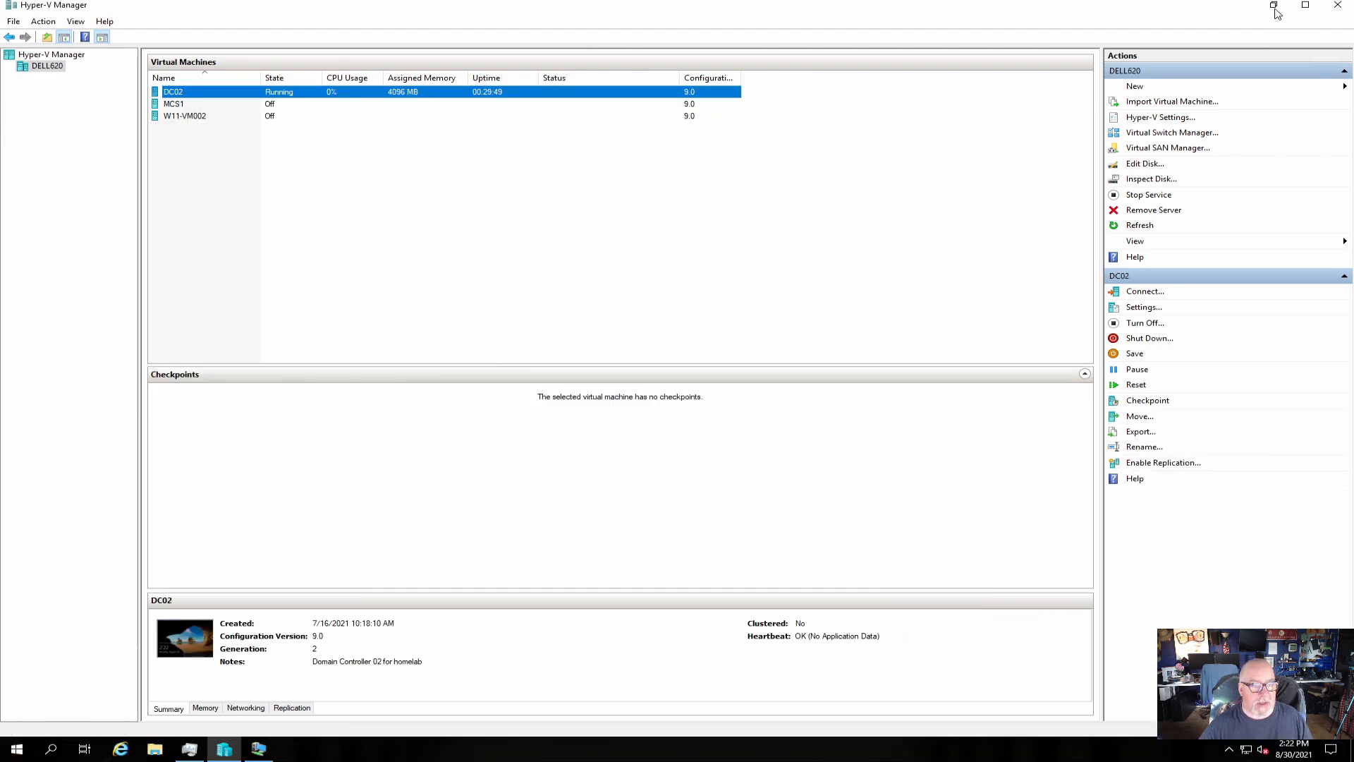
Enable virtual LAN identification on W11-VM002's network adapter with VLAN ID 20 and save.
left_click(1275, 7)
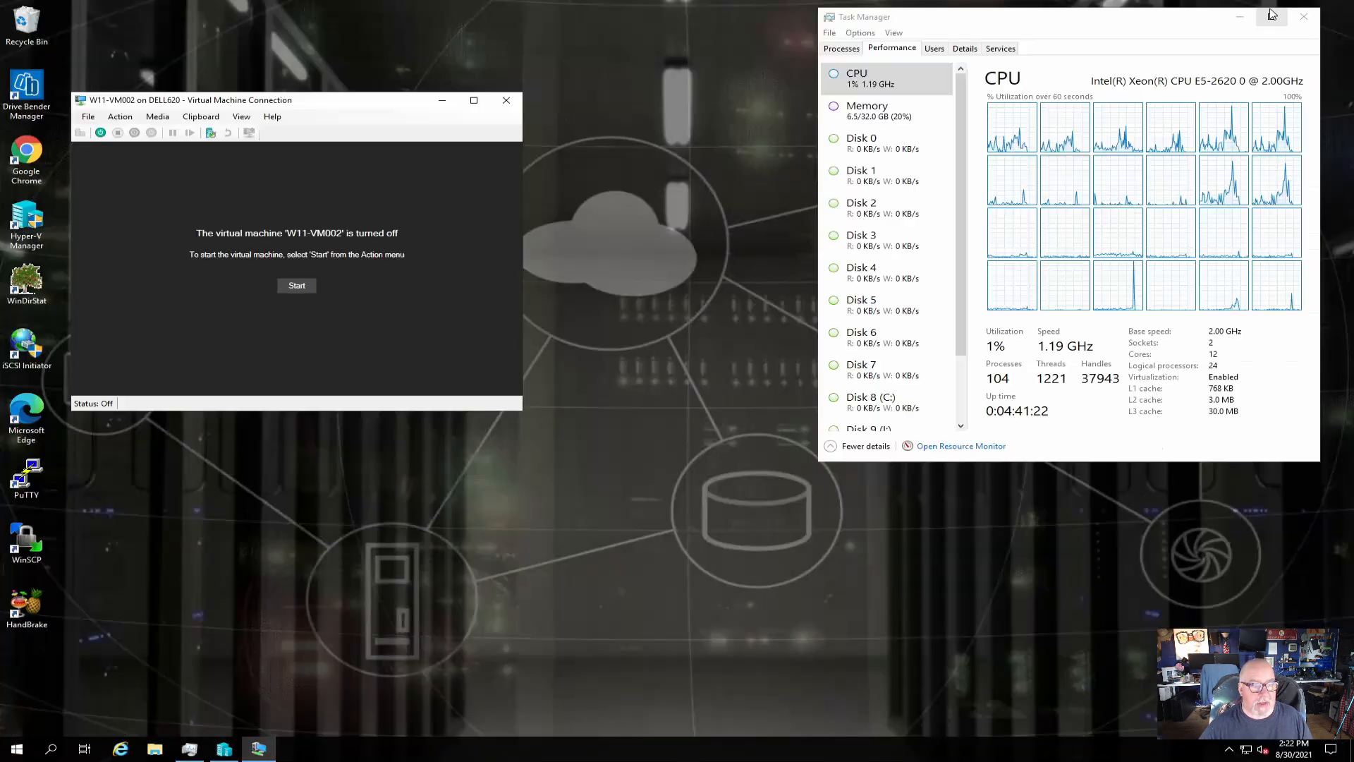
left_click_drag(344, 102, 513, 124)
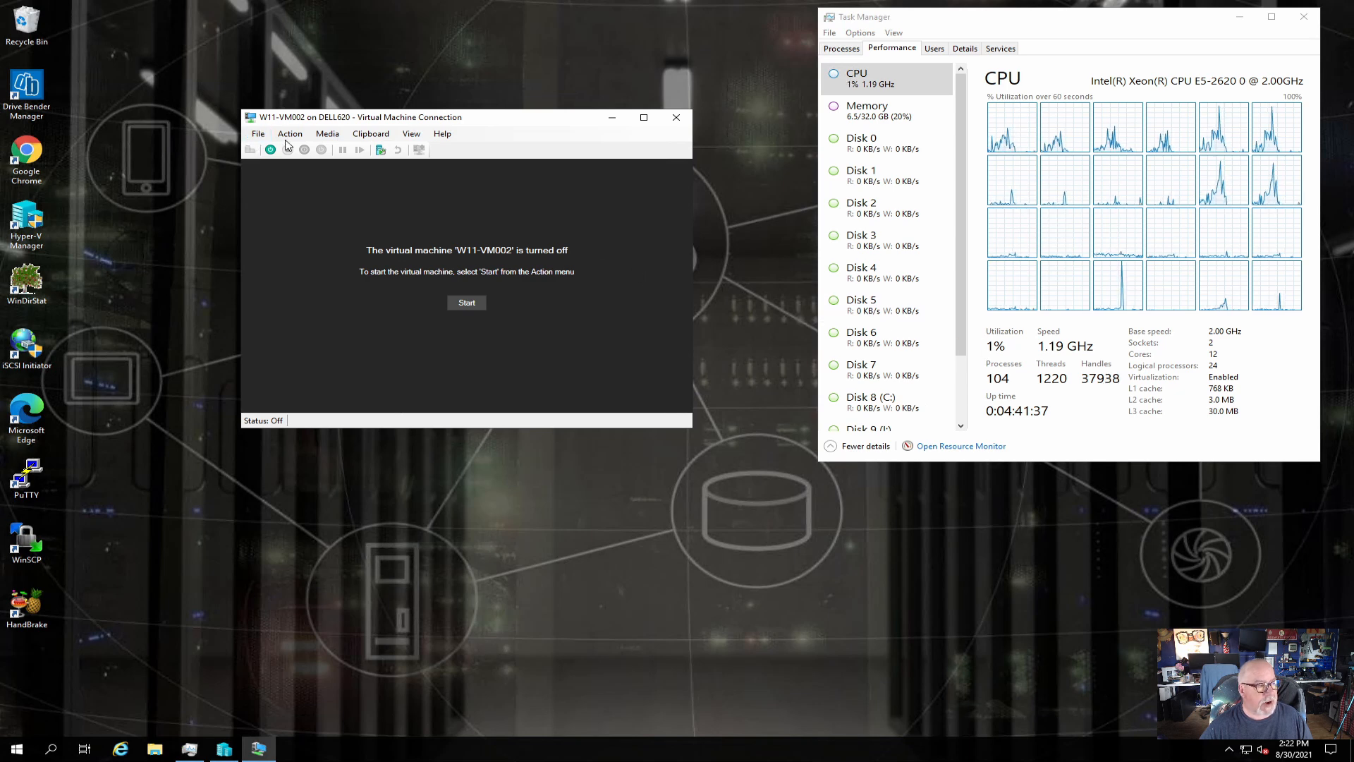
left_click(258, 134)
left_click(274, 149)
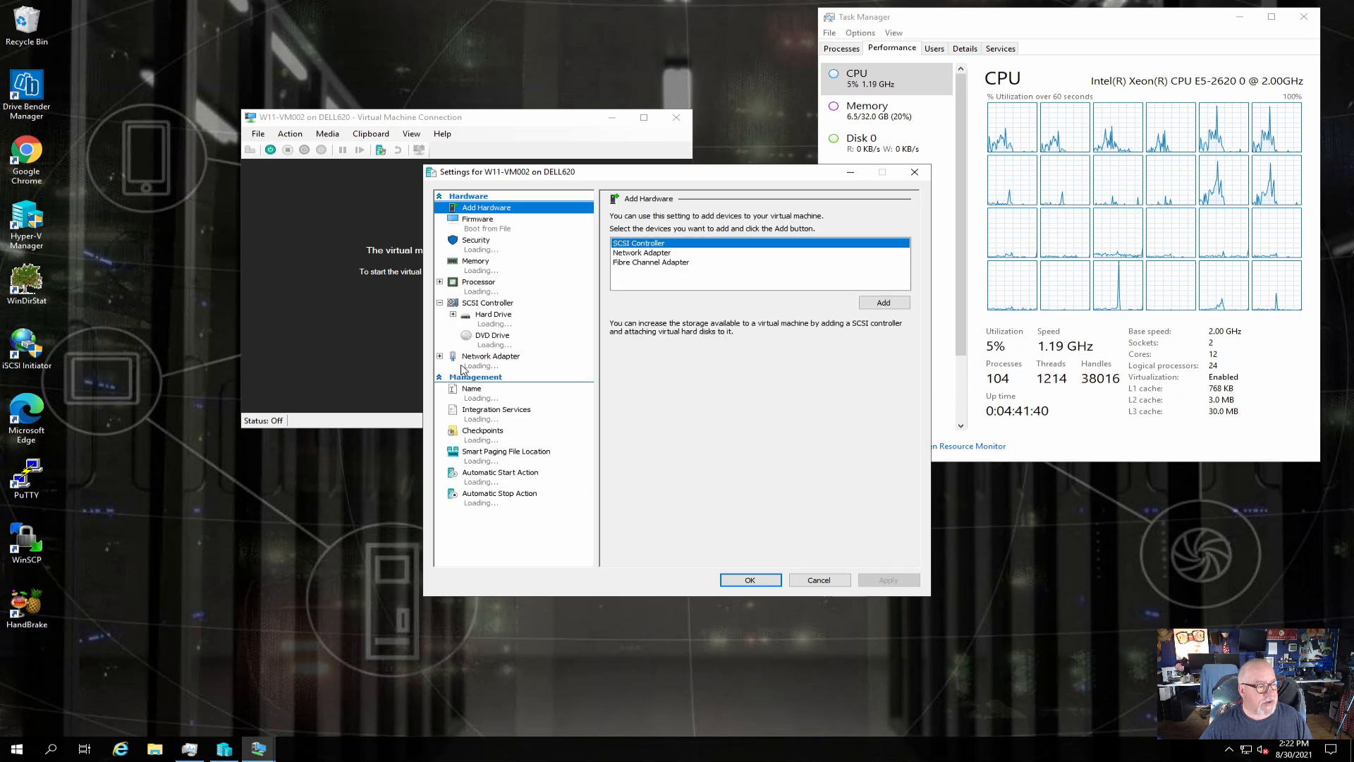
left_click(493, 361)
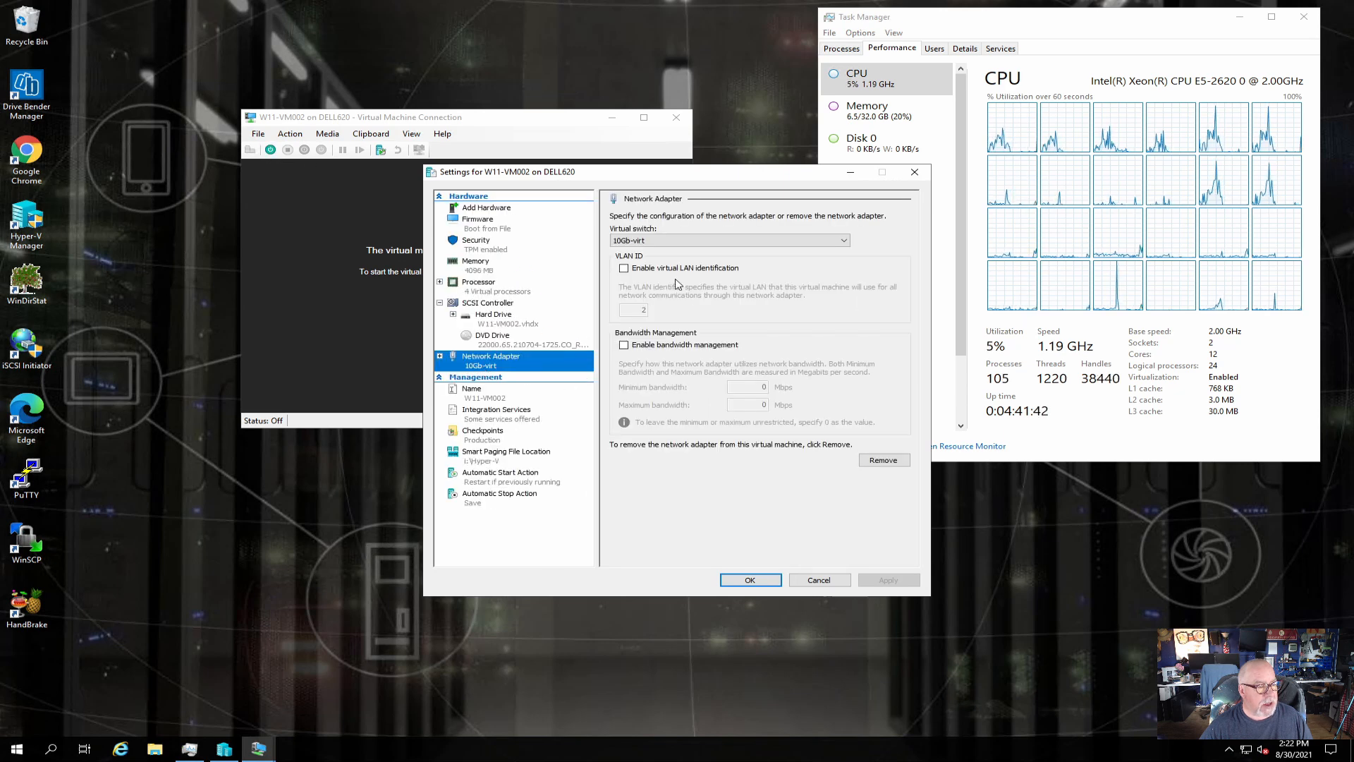
left_click(625, 269)
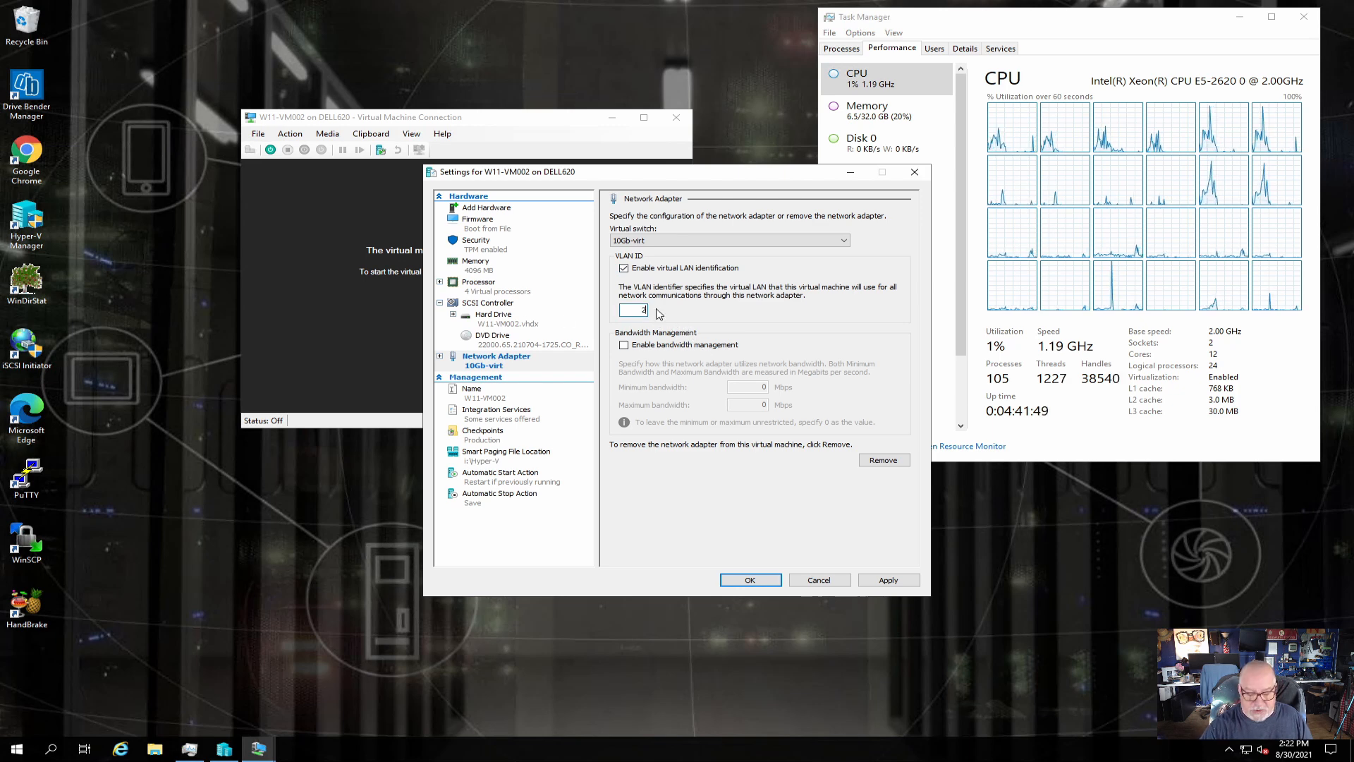
type("0")
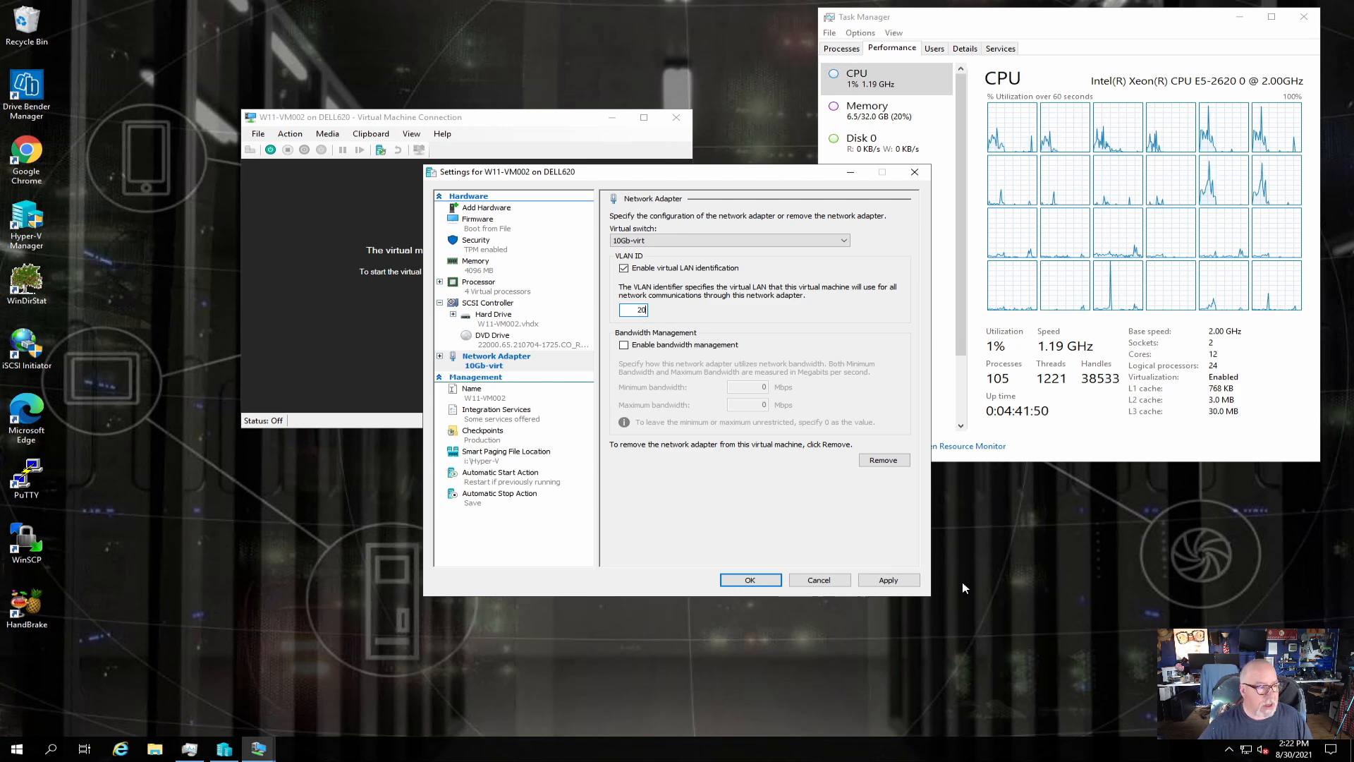
left_click(897, 580)
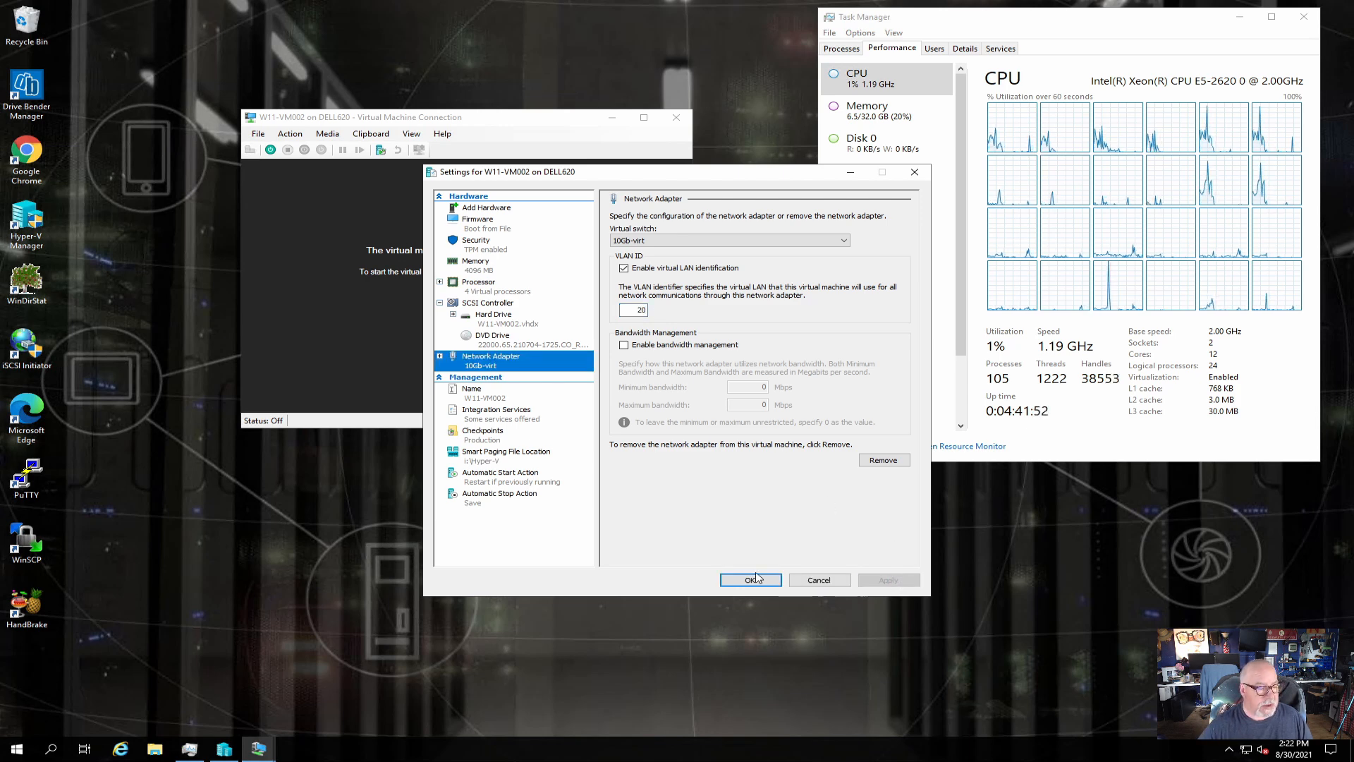
left_click(752, 579)
Start W11-VM002, then sign in to Windows 11 with the account password.
left_click(270, 149)
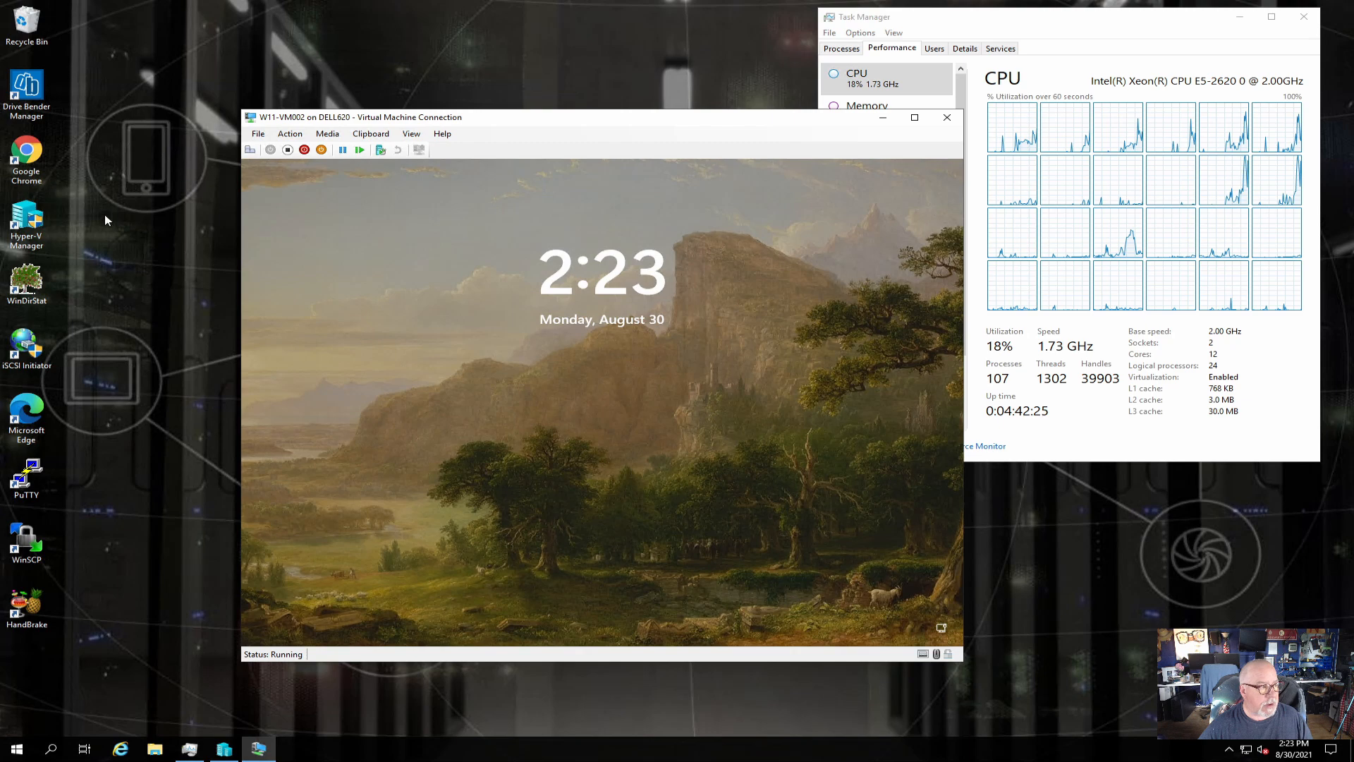
left_click(364, 302)
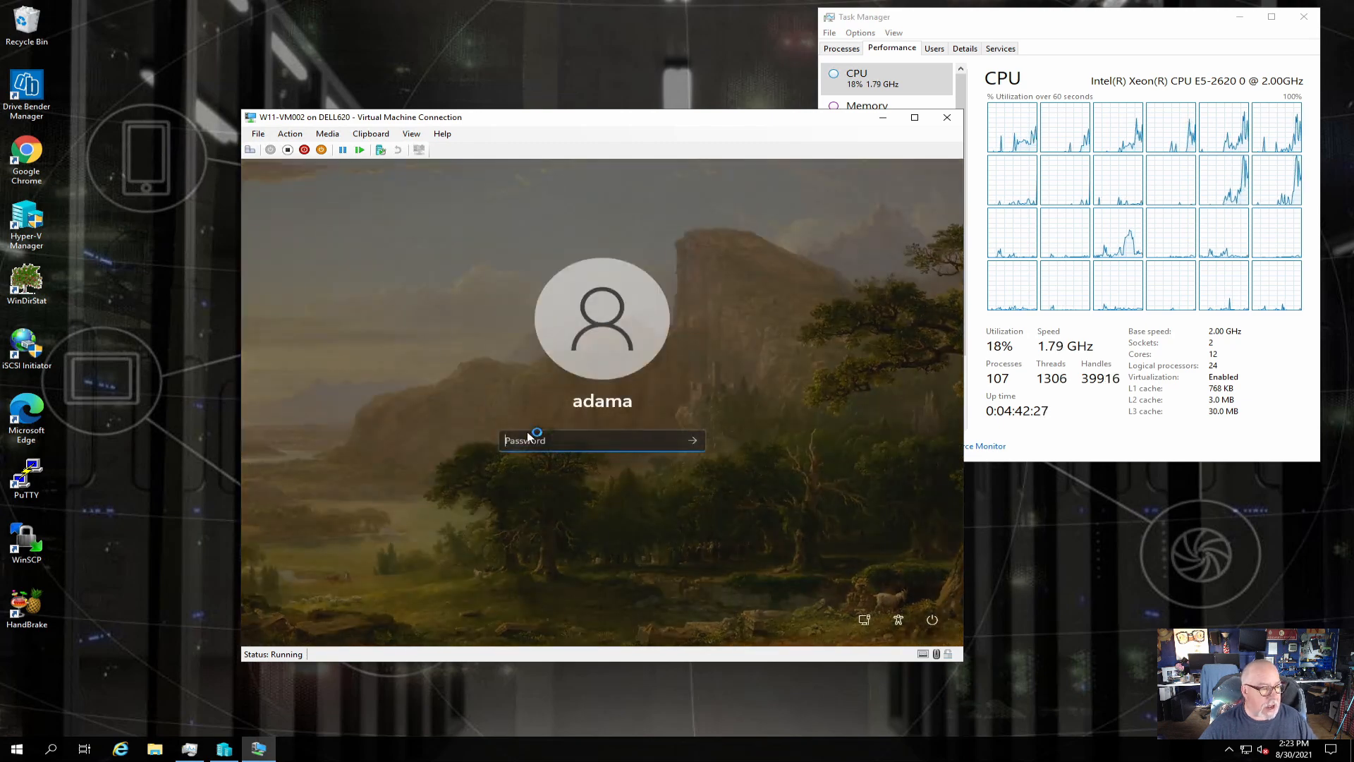
type("•••••")
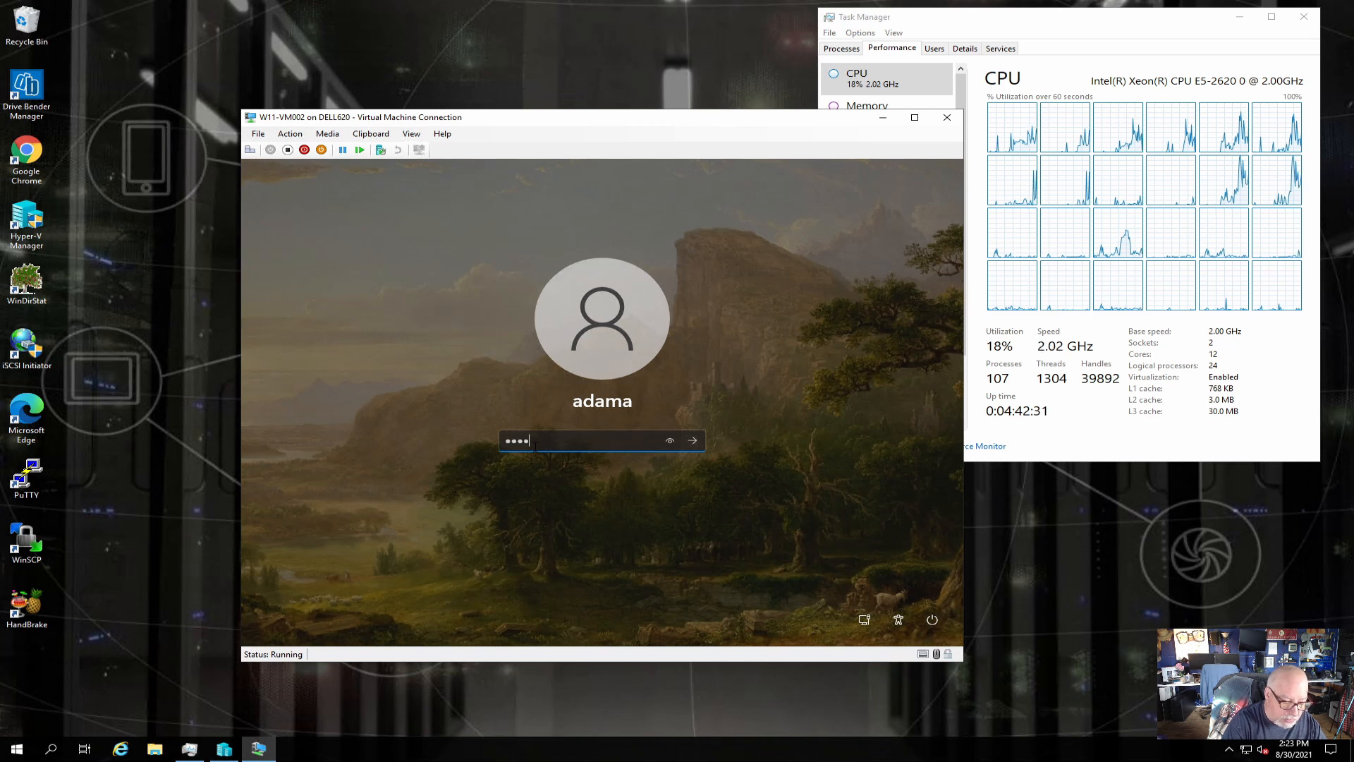
type("•••••")
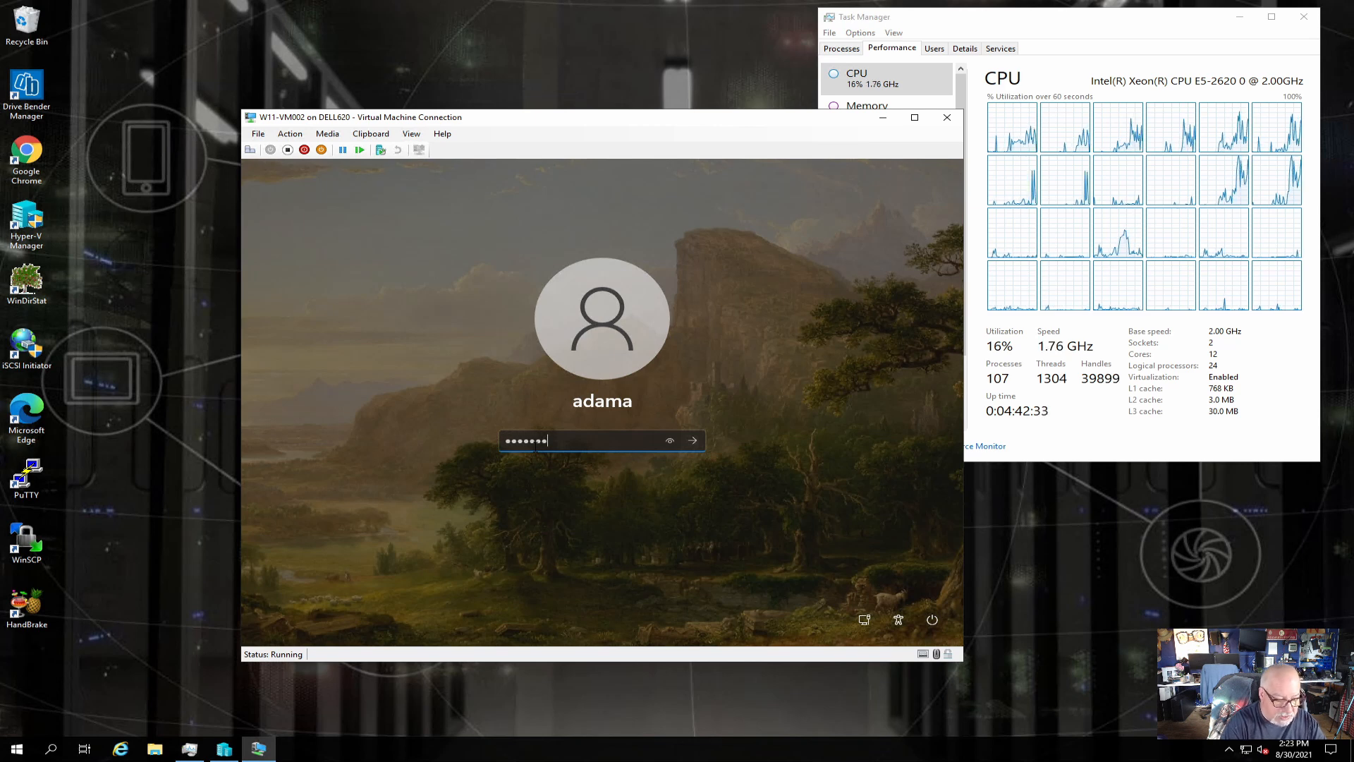
type("•")
key("Return")
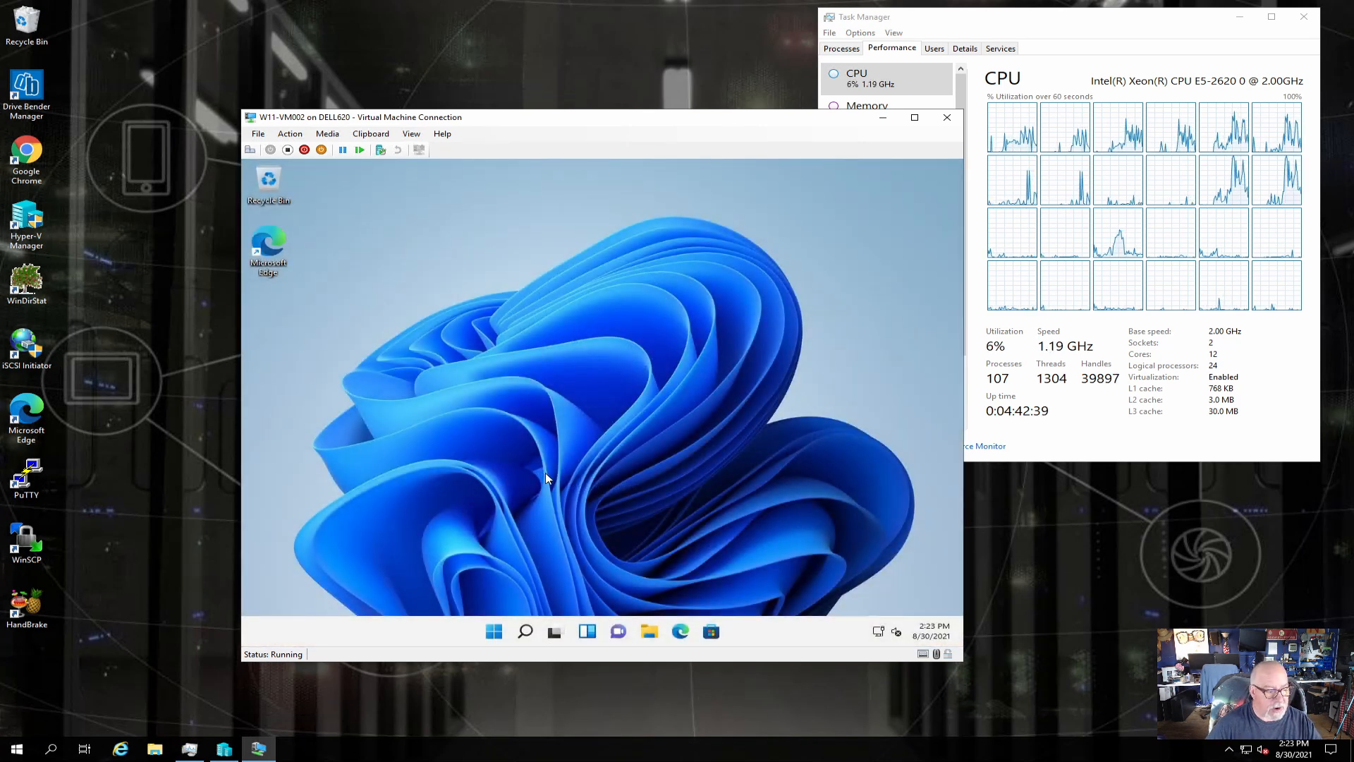
right_click(494, 634)
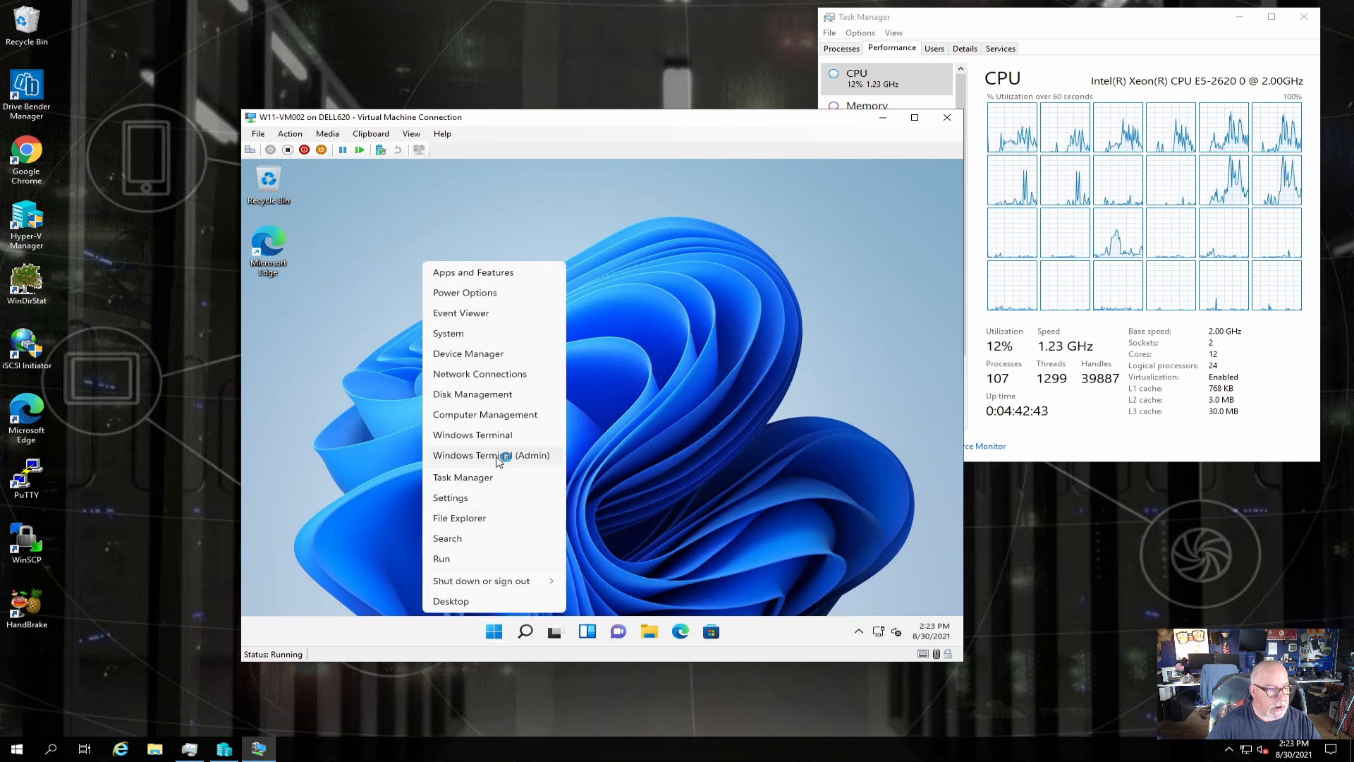
left_click(495, 457)
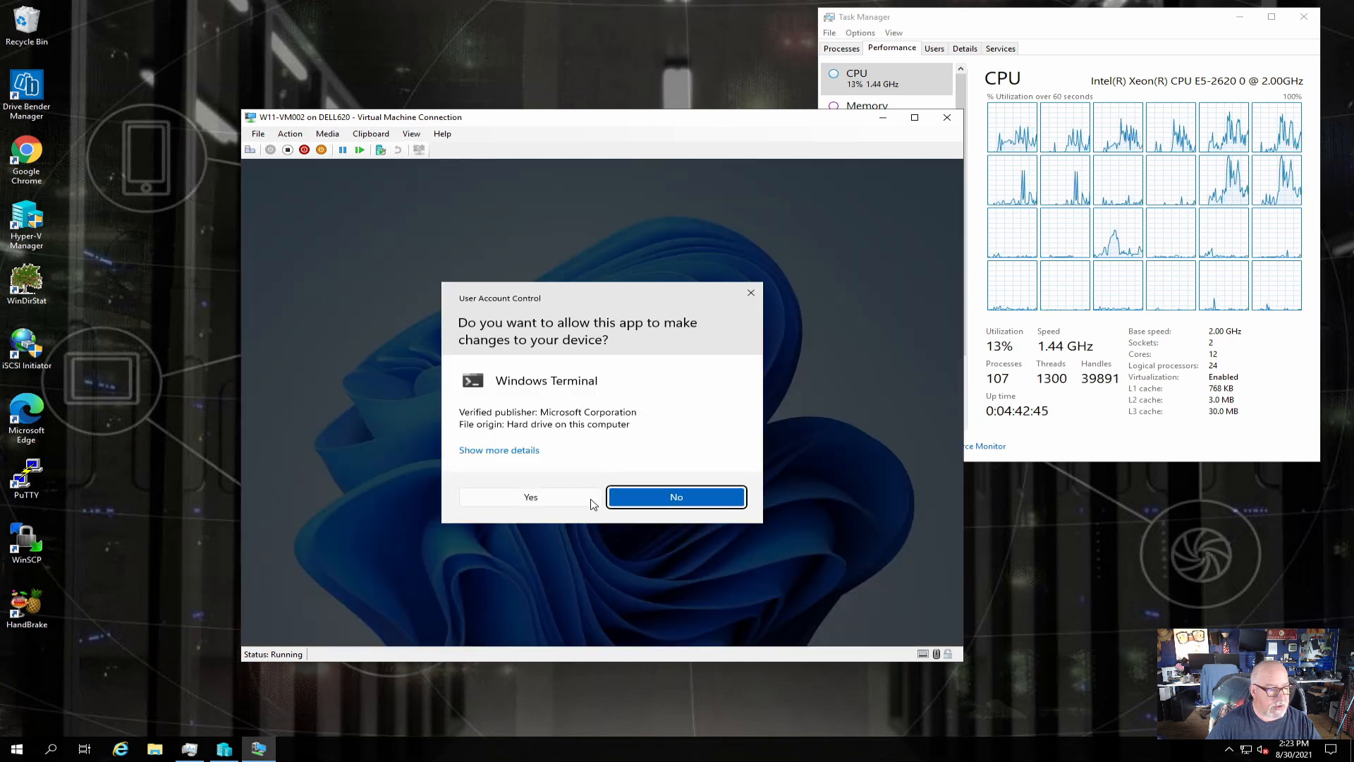
left_click(580, 502)
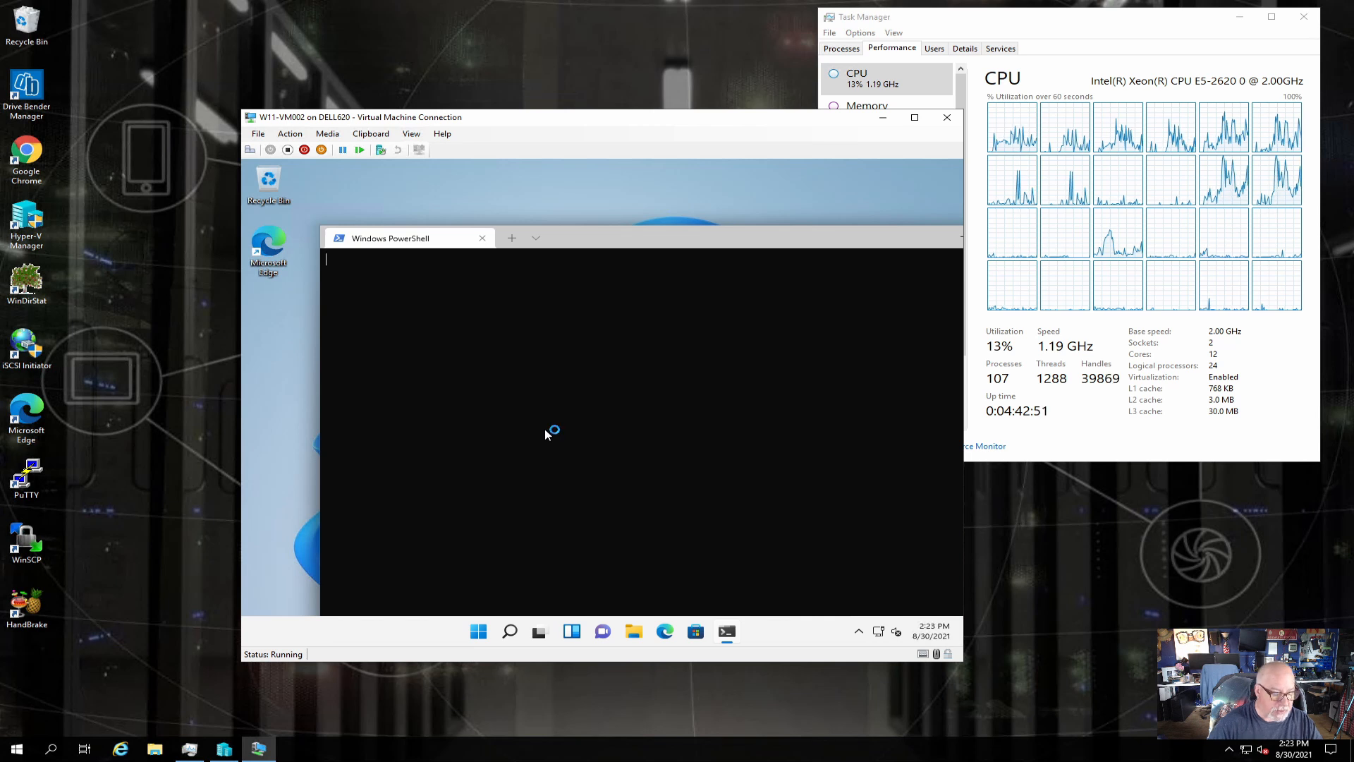
type("ipconfig /")
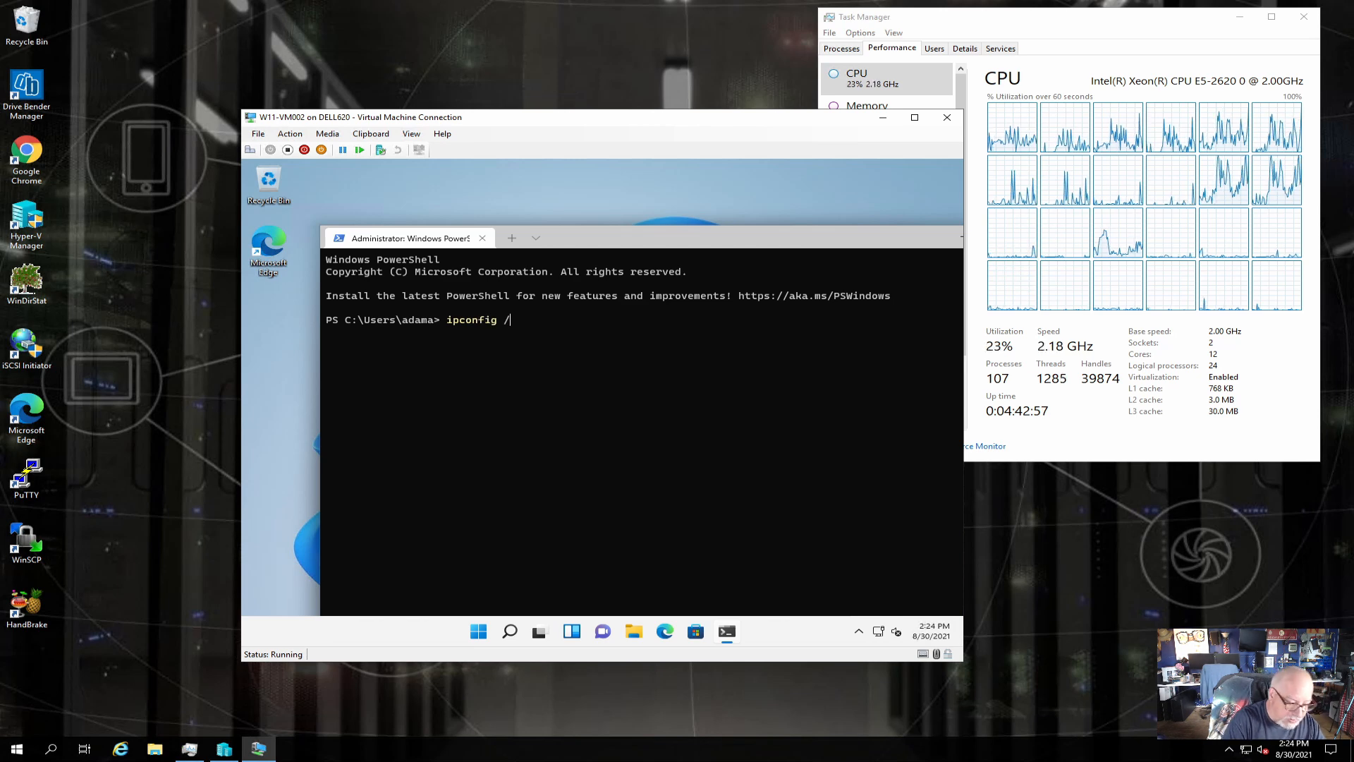
type("all")
key("Return")
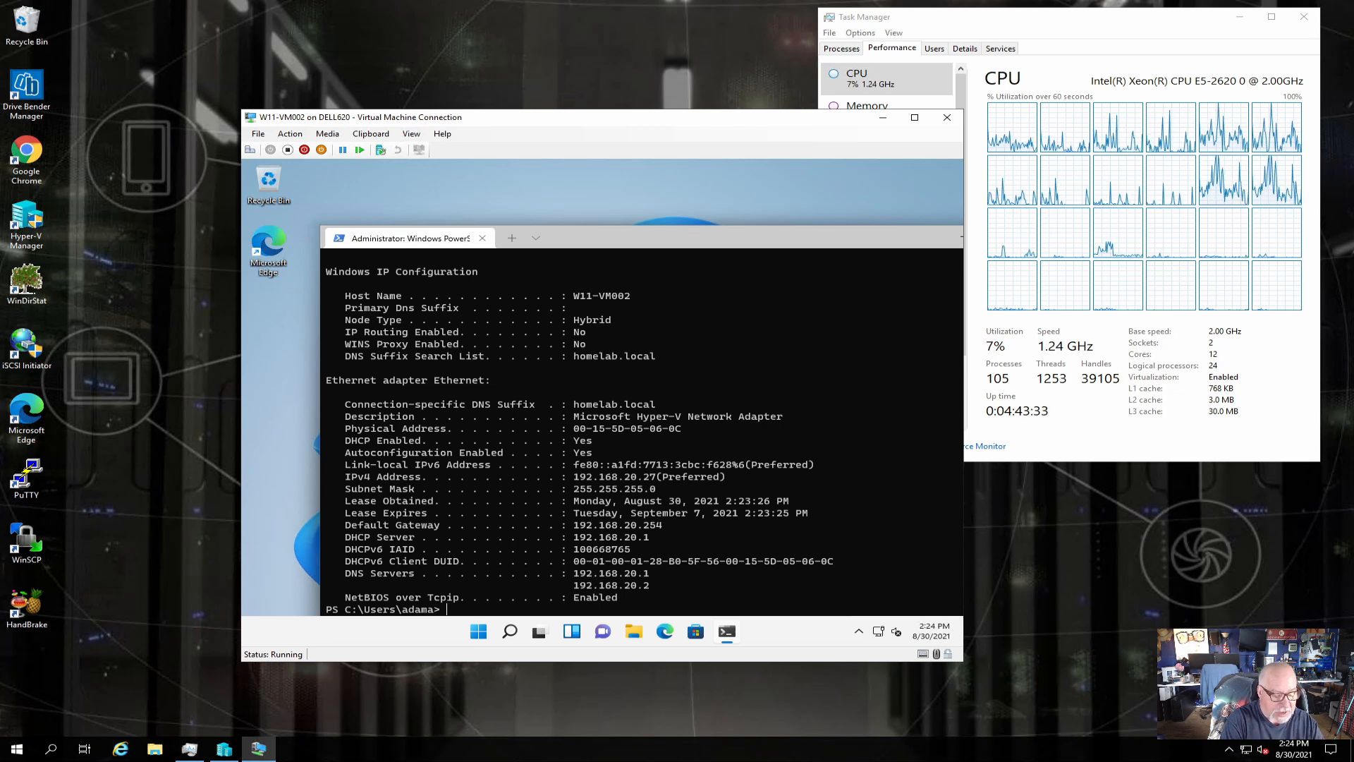
type("xit")
key("Return")
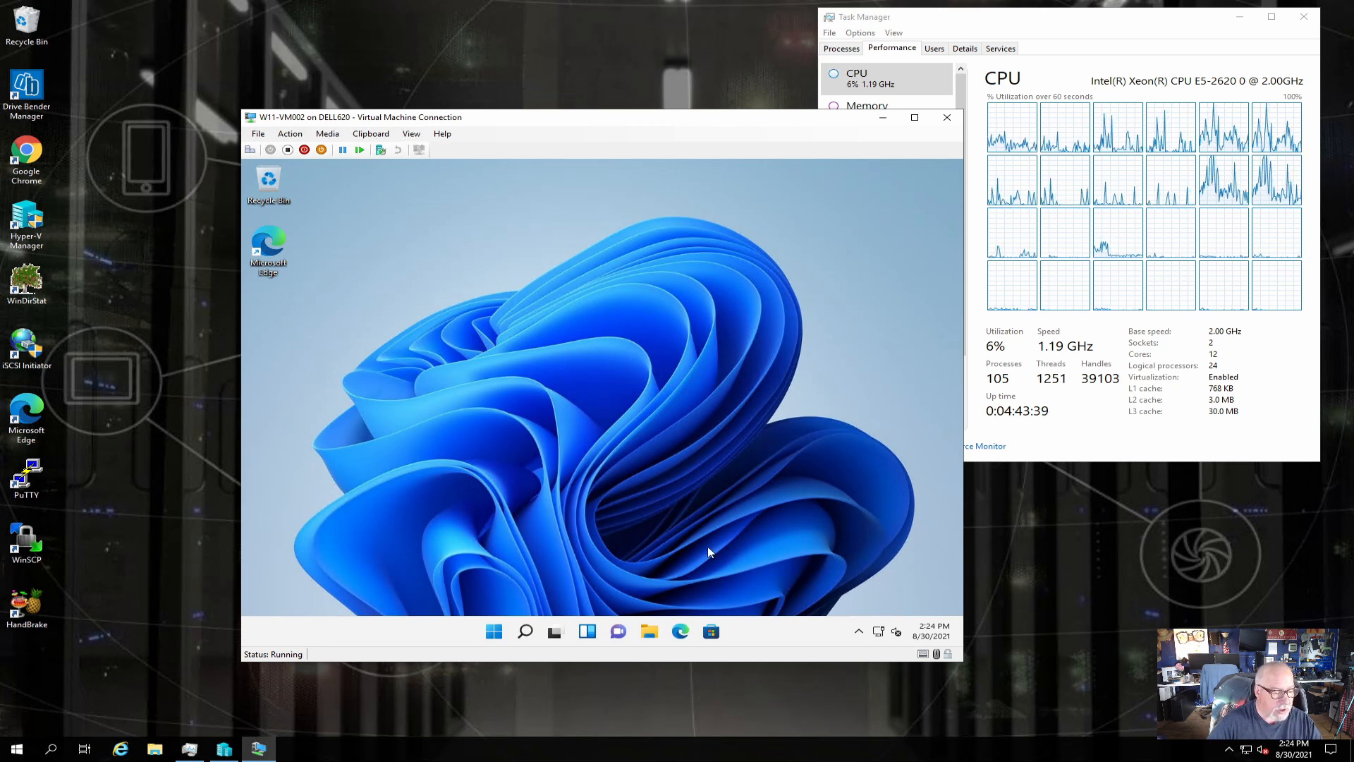
Open Windows Settings from the quick-link system menu, then close it again.
right_click(493, 636)
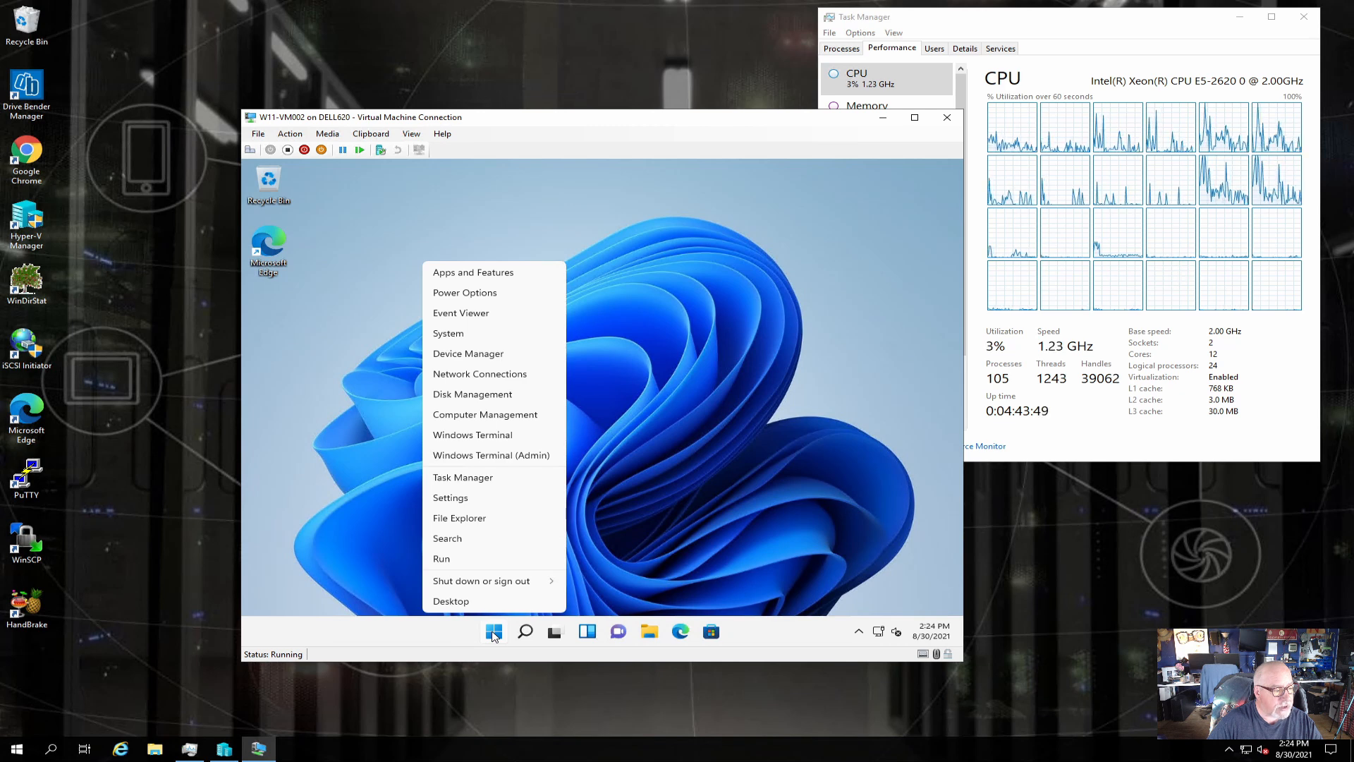
left_click(450, 498)
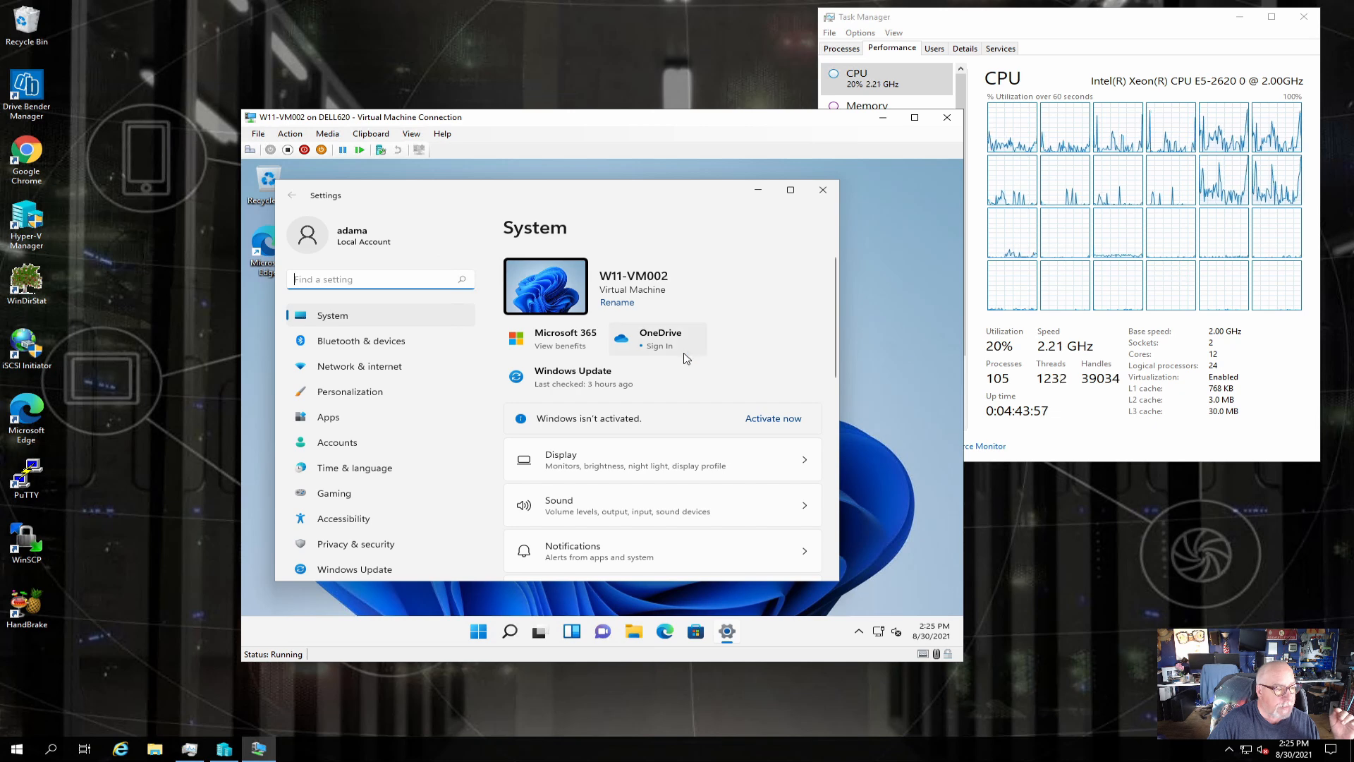
left_click(823, 189)
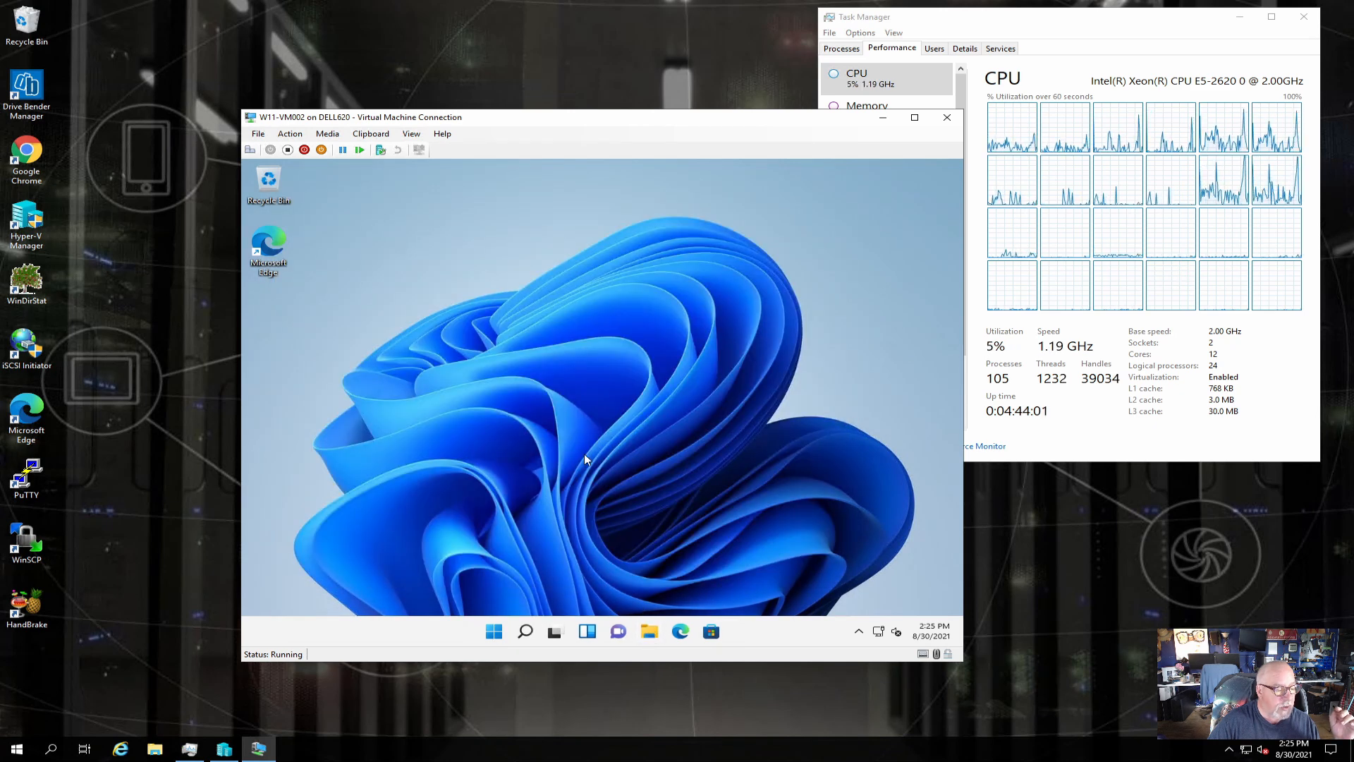
Open This PC's Properties from File Explorer and follow the About page's Domain or workgroup link.
key("super+e")
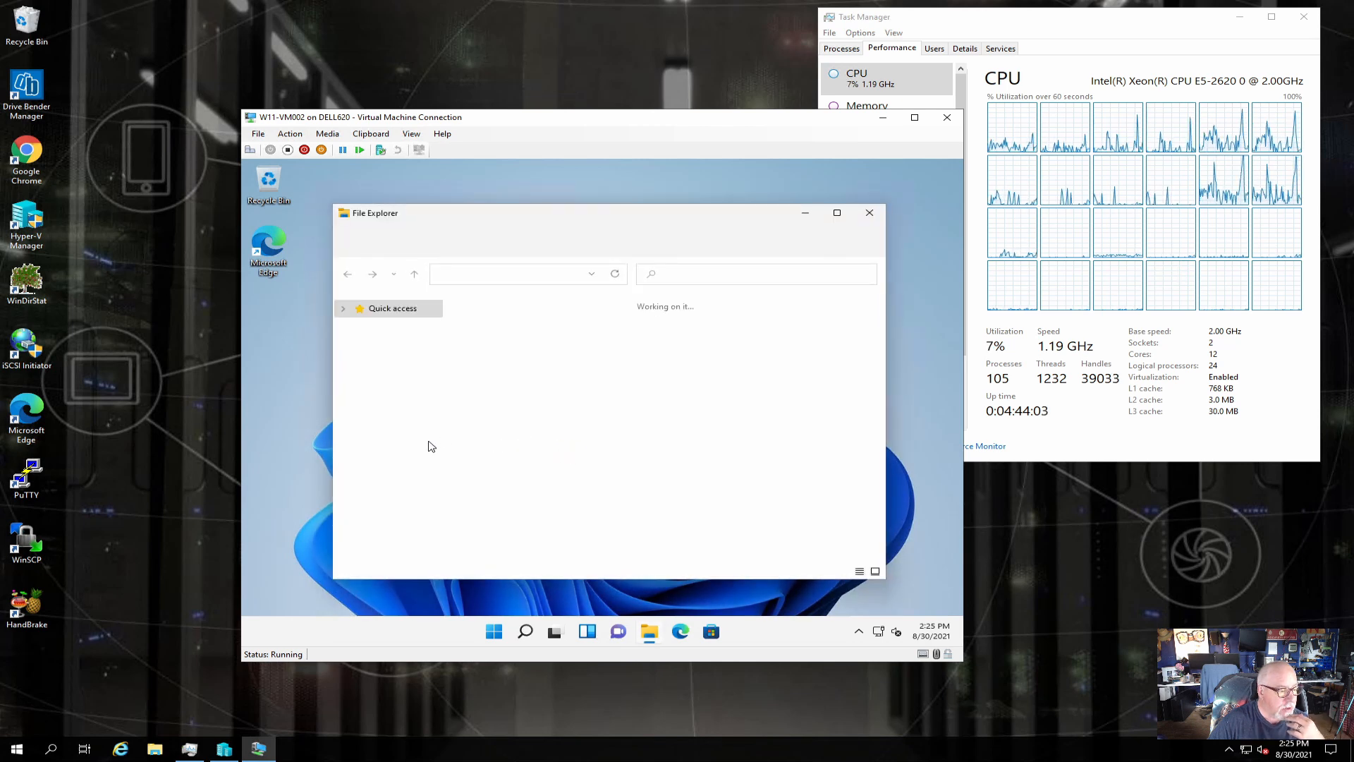
left_click(384, 483)
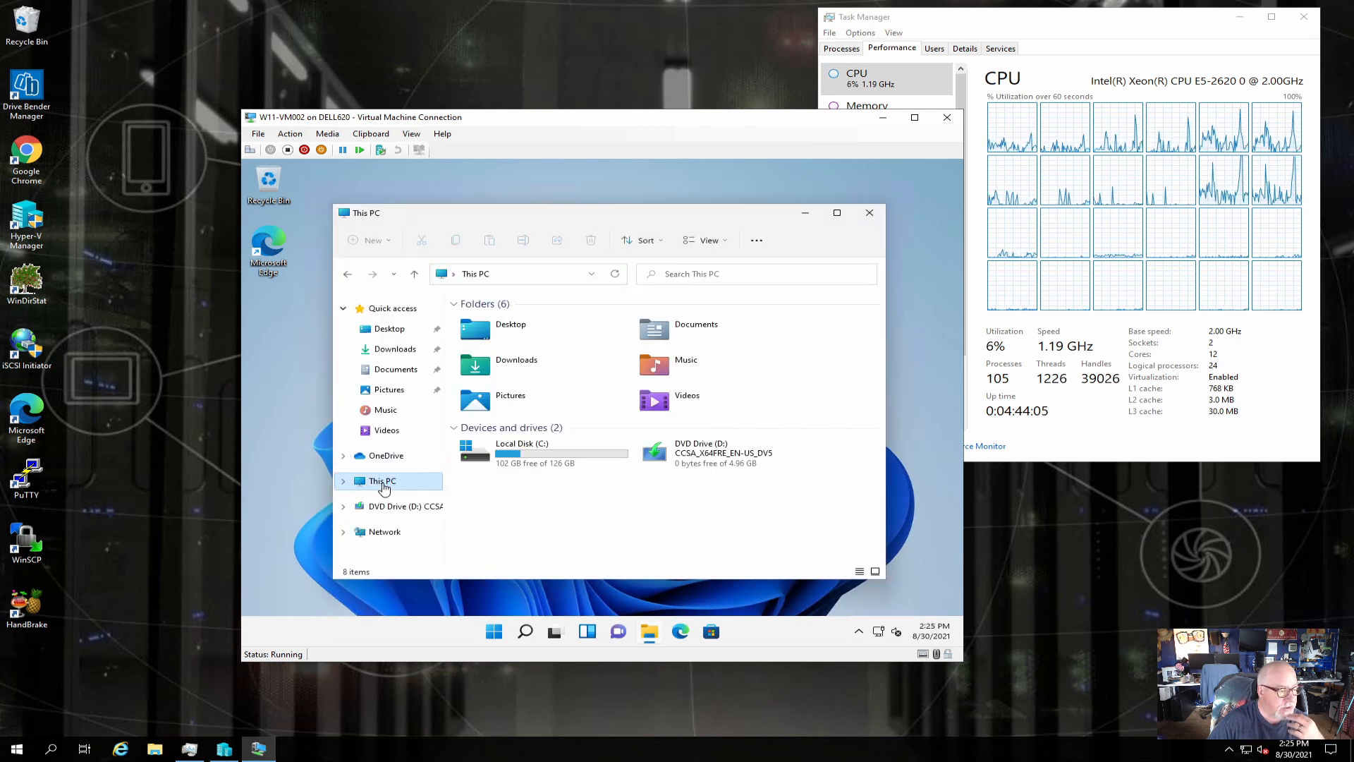
right_click(384, 487)
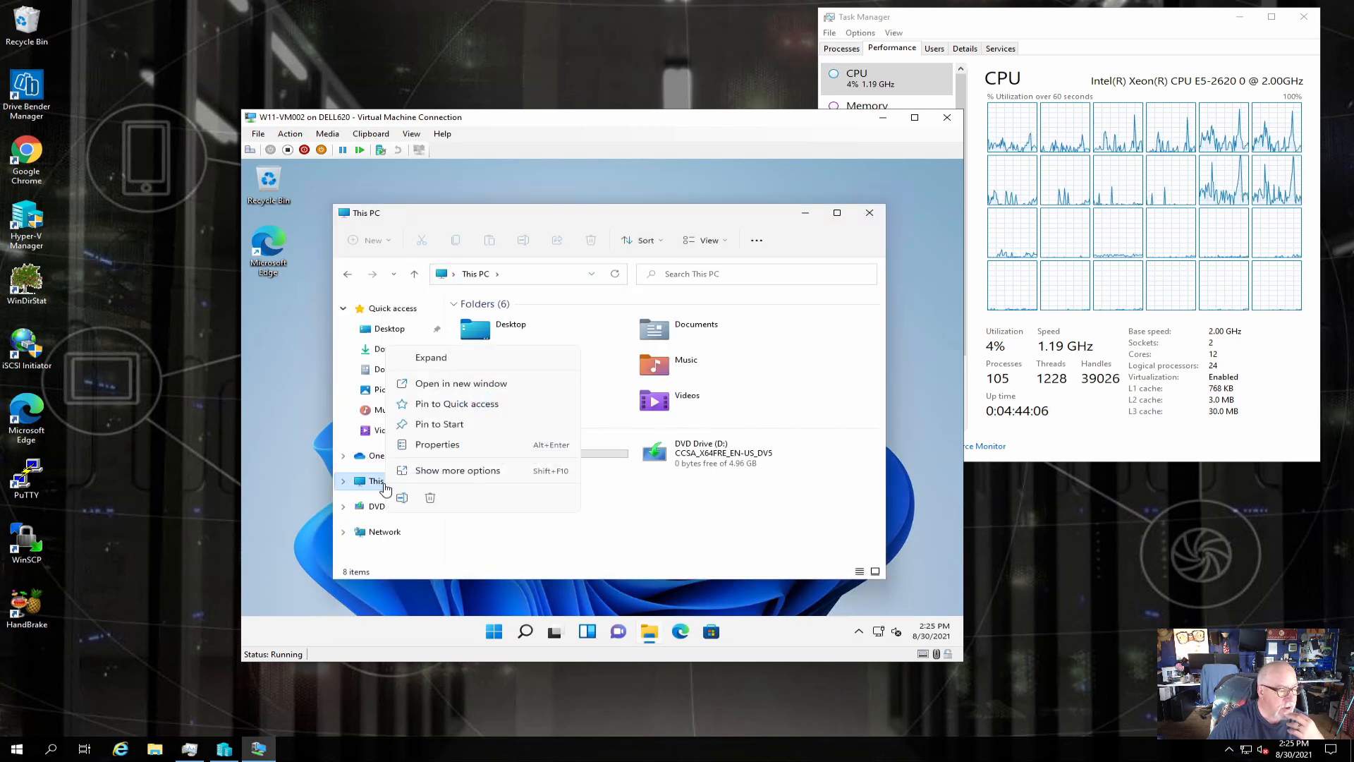
left_click(419, 449)
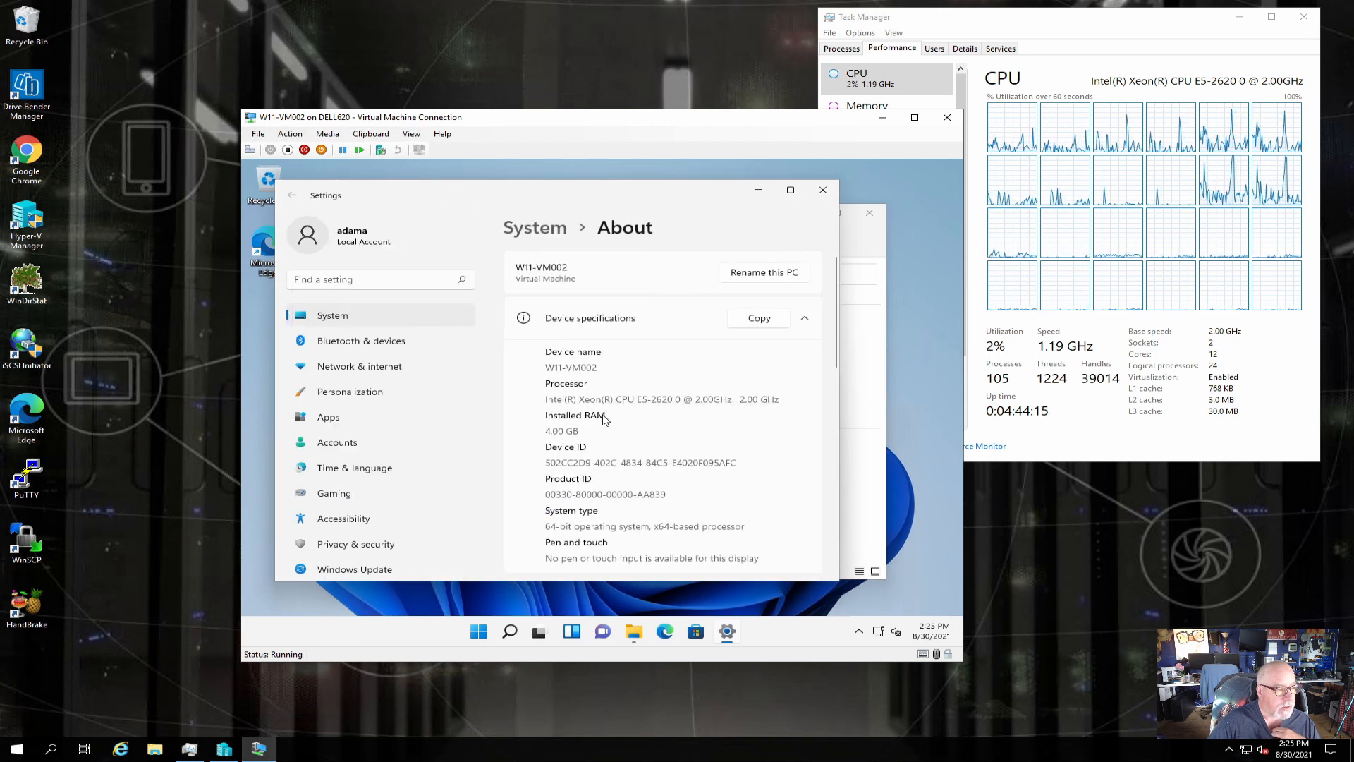
scroll(603, 421, "down", 2)
left_click(618, 440)
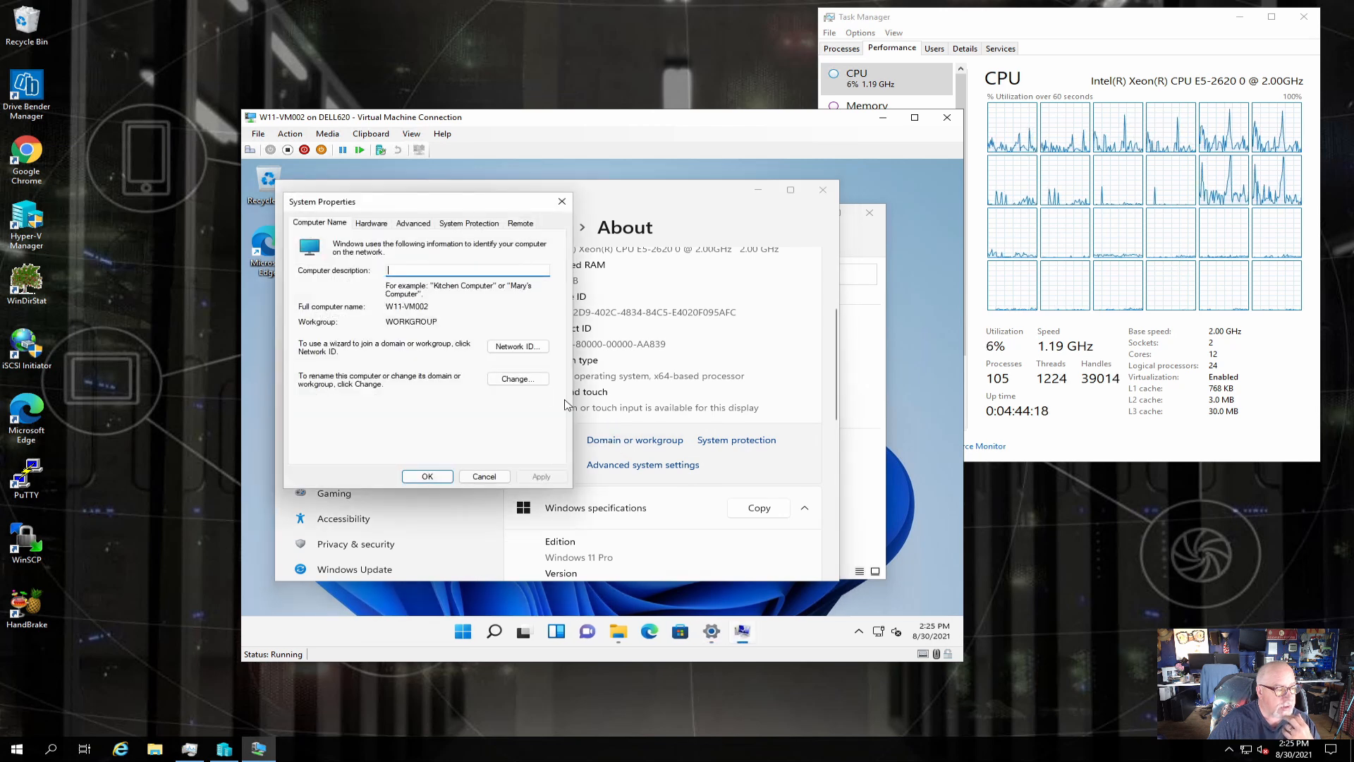
Change W11-VM002's membership to the homelab.local domain, authenticating with domain admin credentials.
left_click(518, 379)
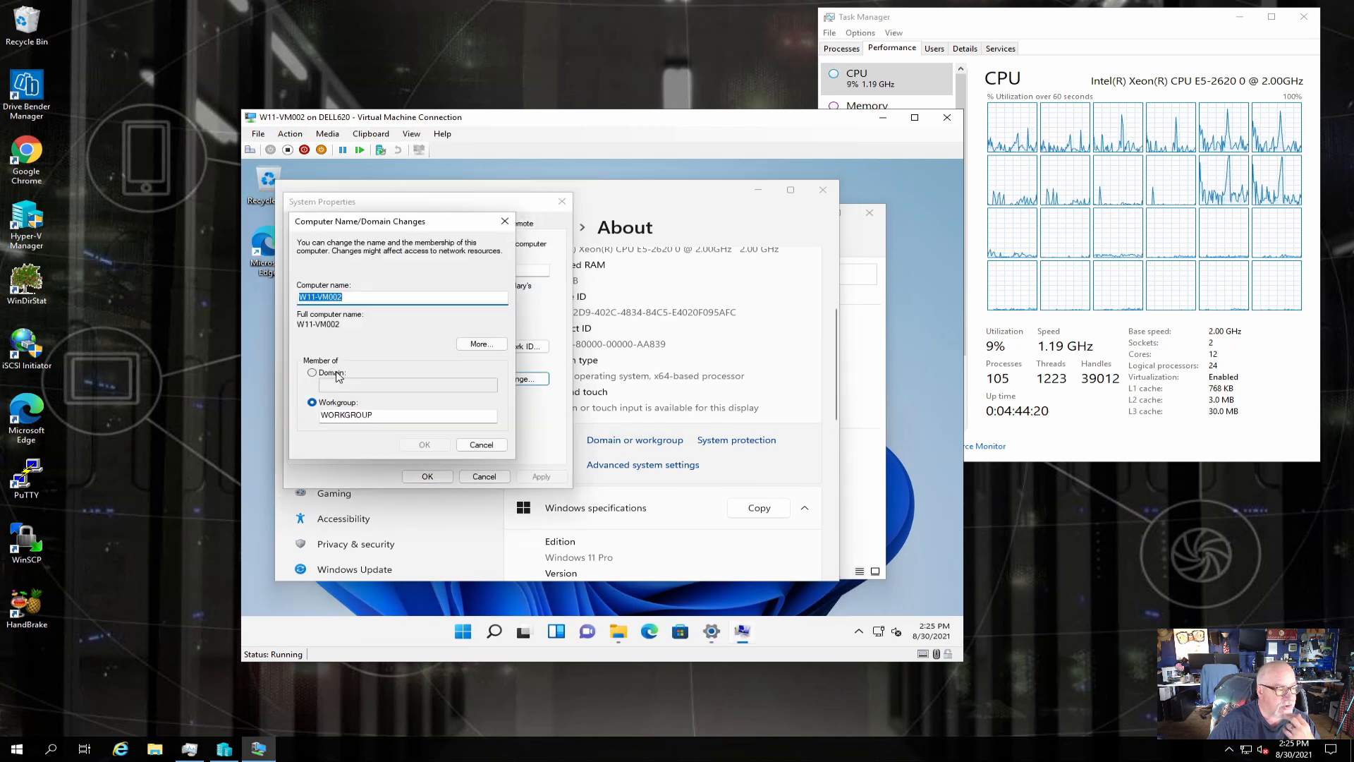
left_click(343, 375)
left_click(349, 386)
type("h")
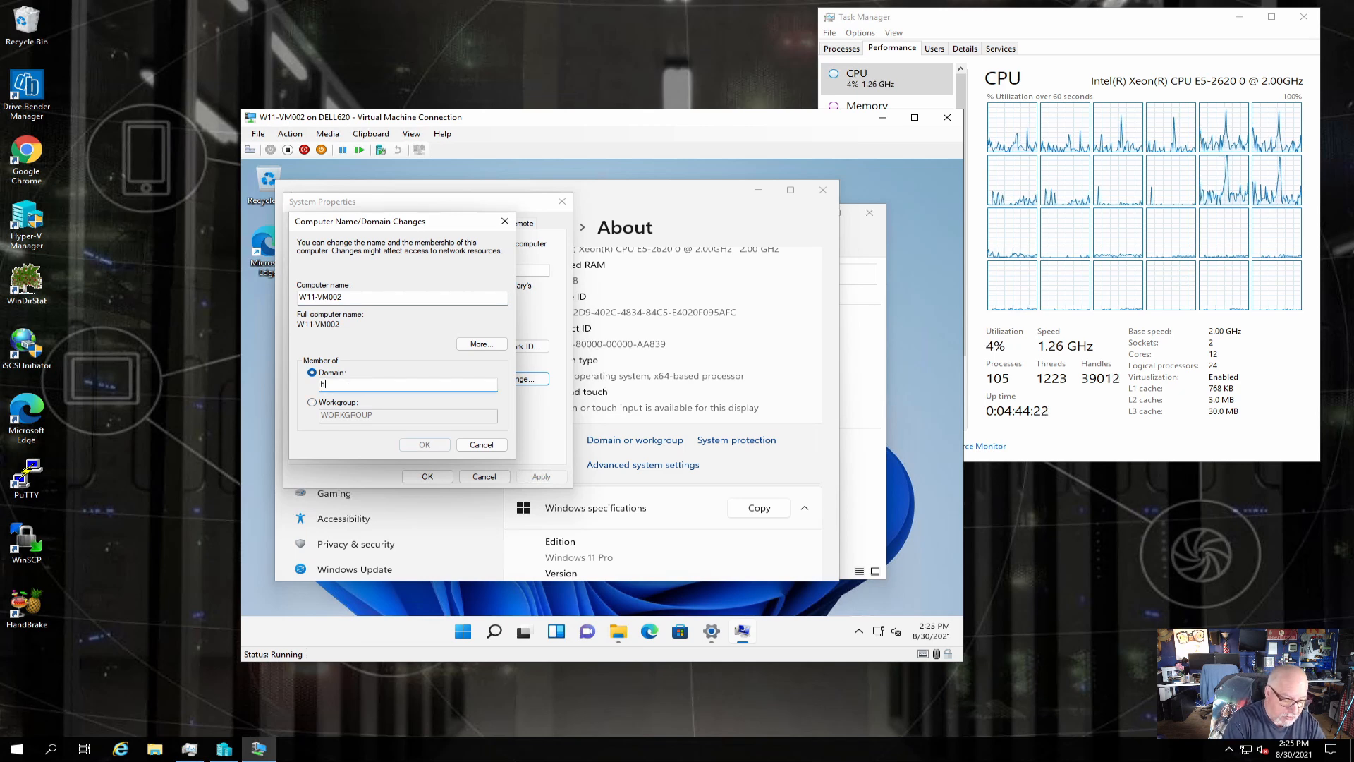
type("omelab.local")
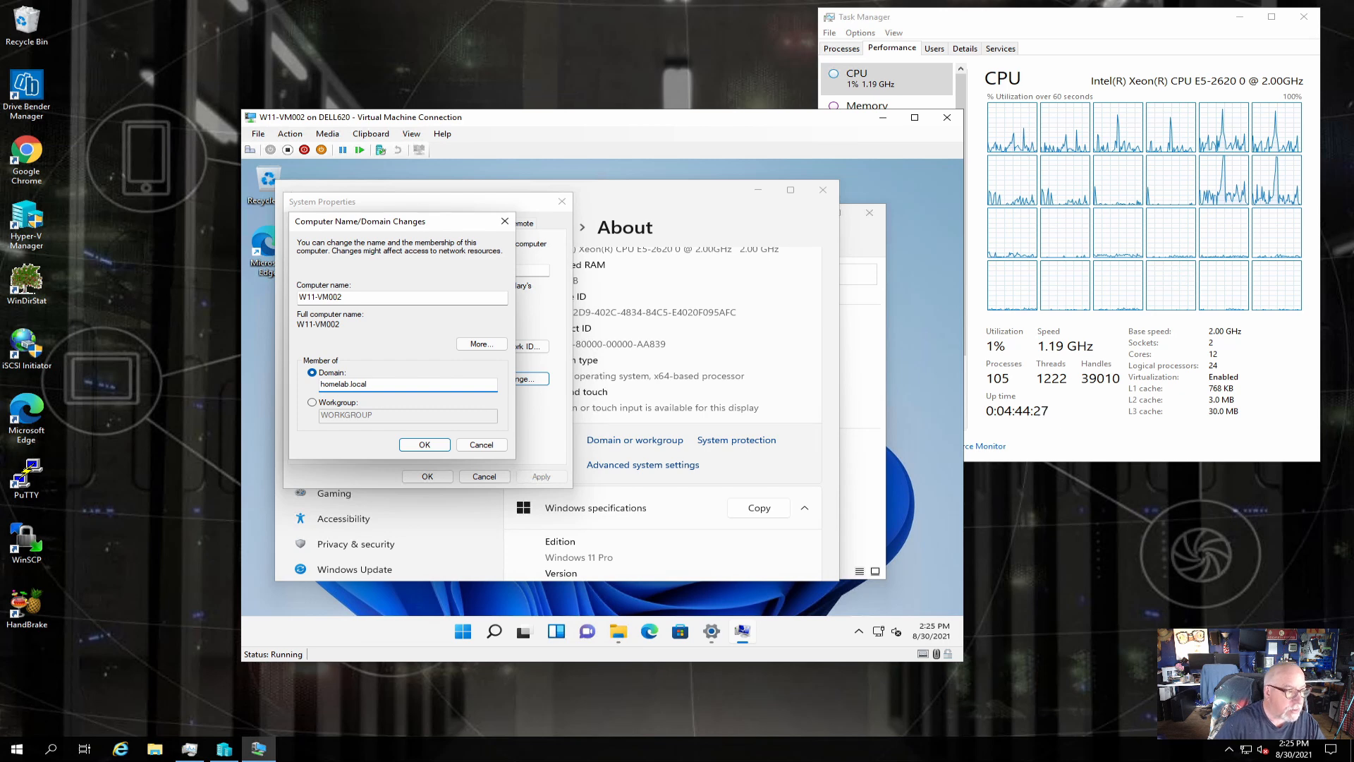
left_click(421, 446)
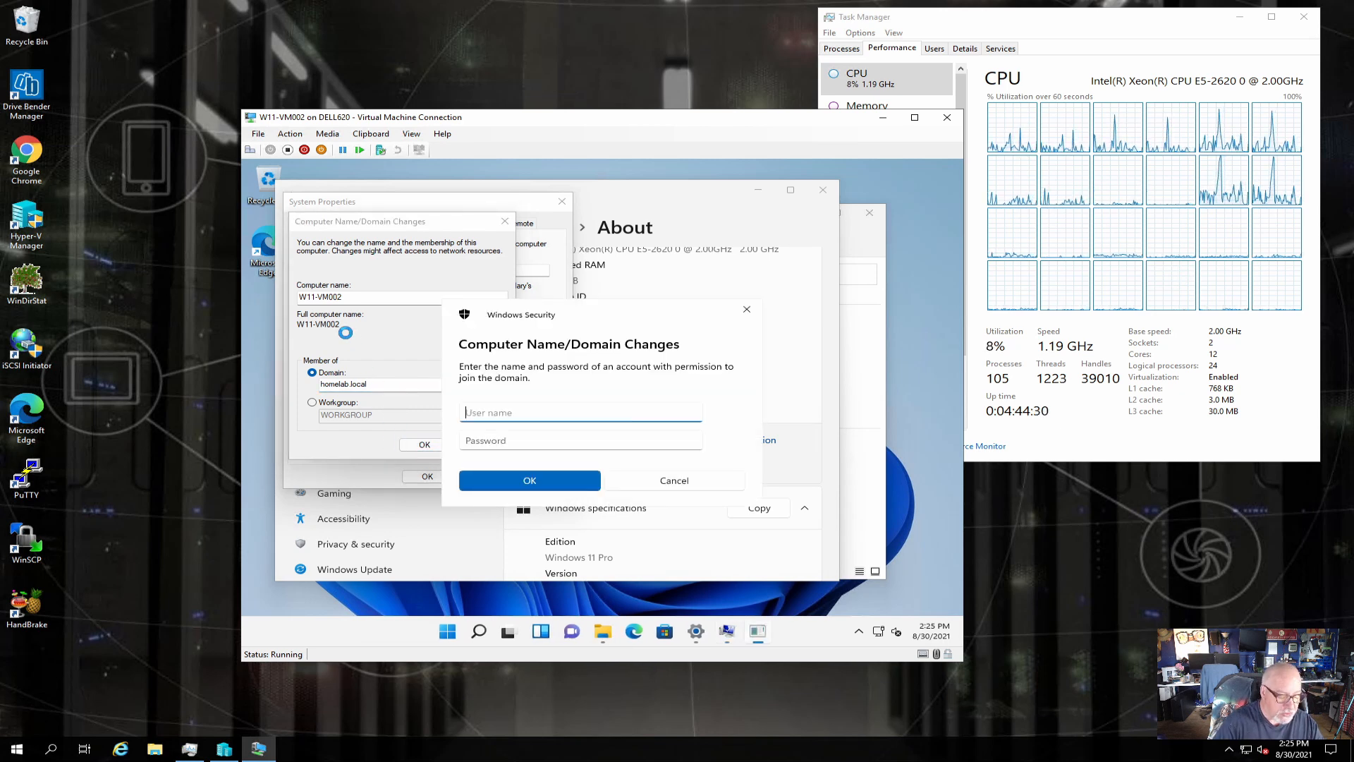
type("adm")
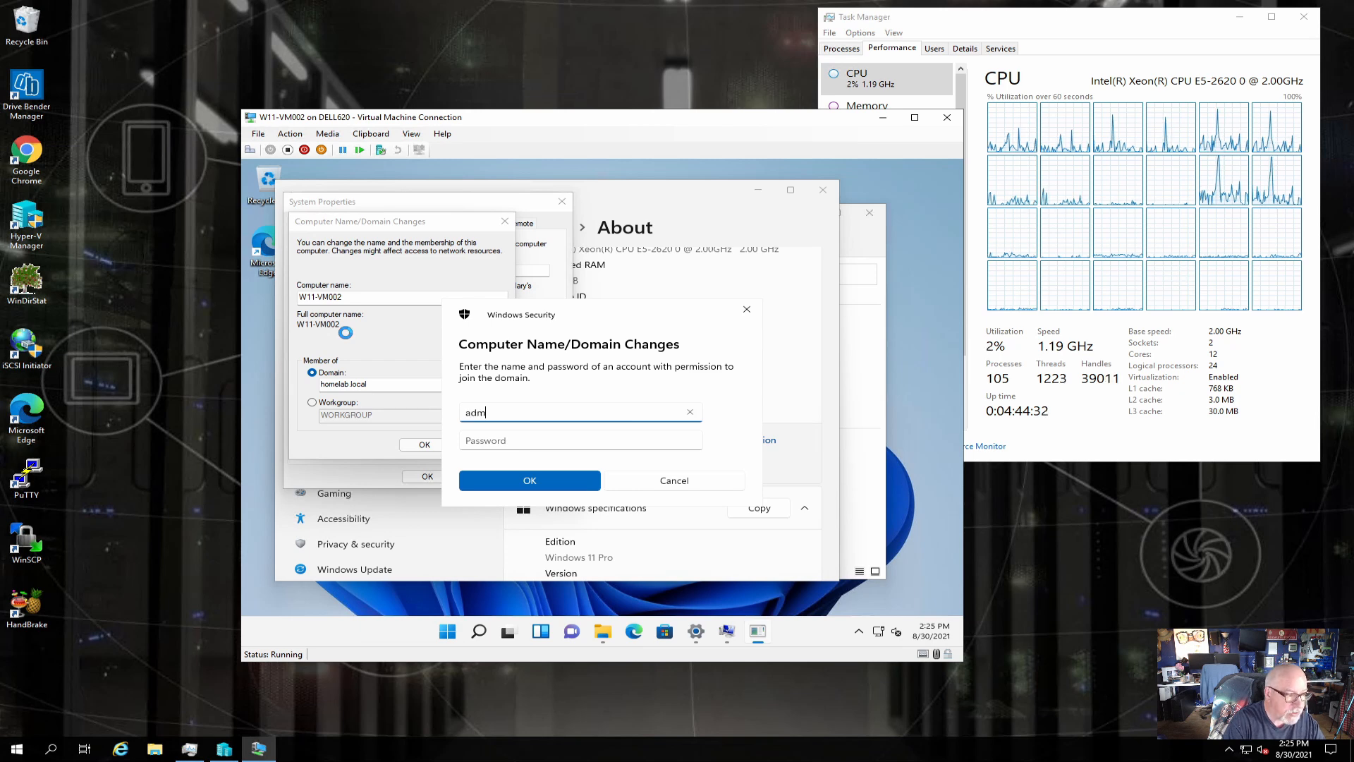
type("iama")
key("Tab")
type("**")
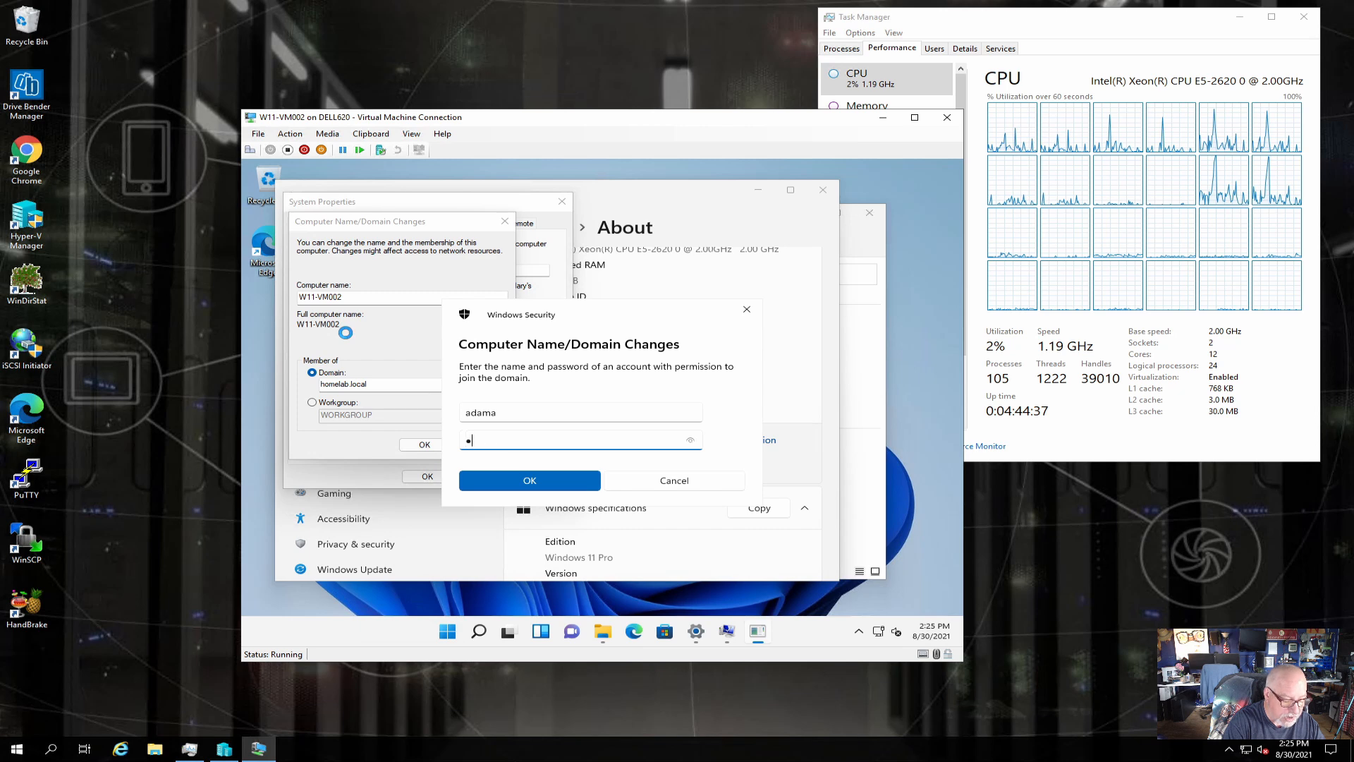
type("****")
type("••••")
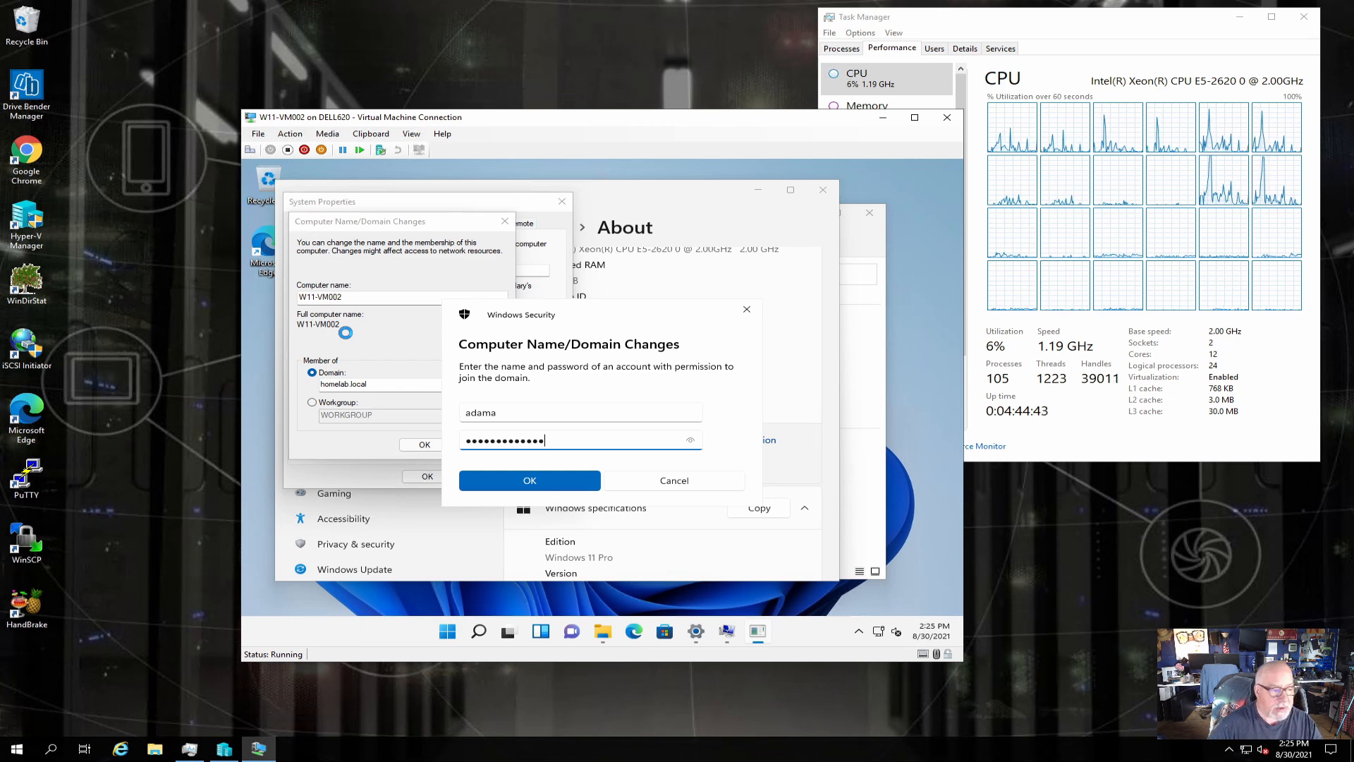
left_click(523, 484)
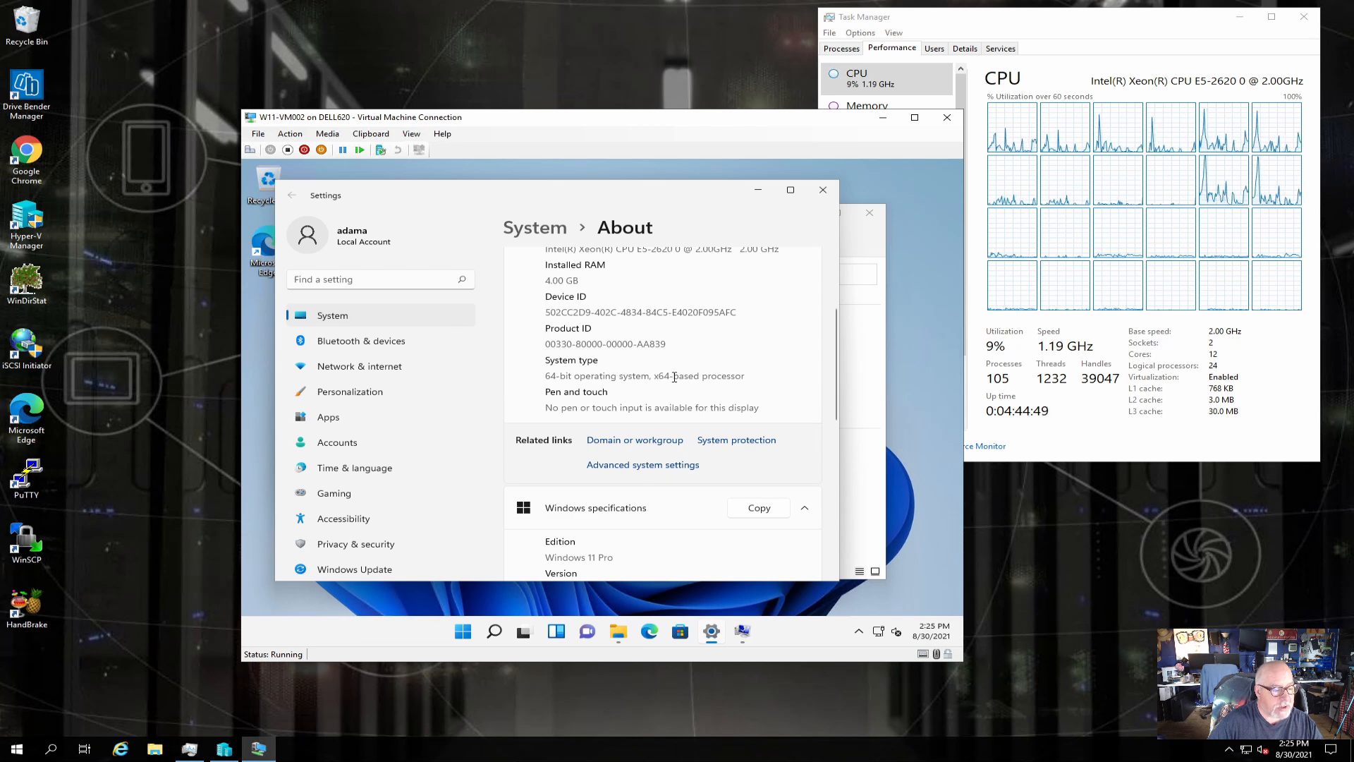
Acknowledge the homelab.local welcome and restart notices, close System Properties, and restart the VM now.
left_click(743, 633)
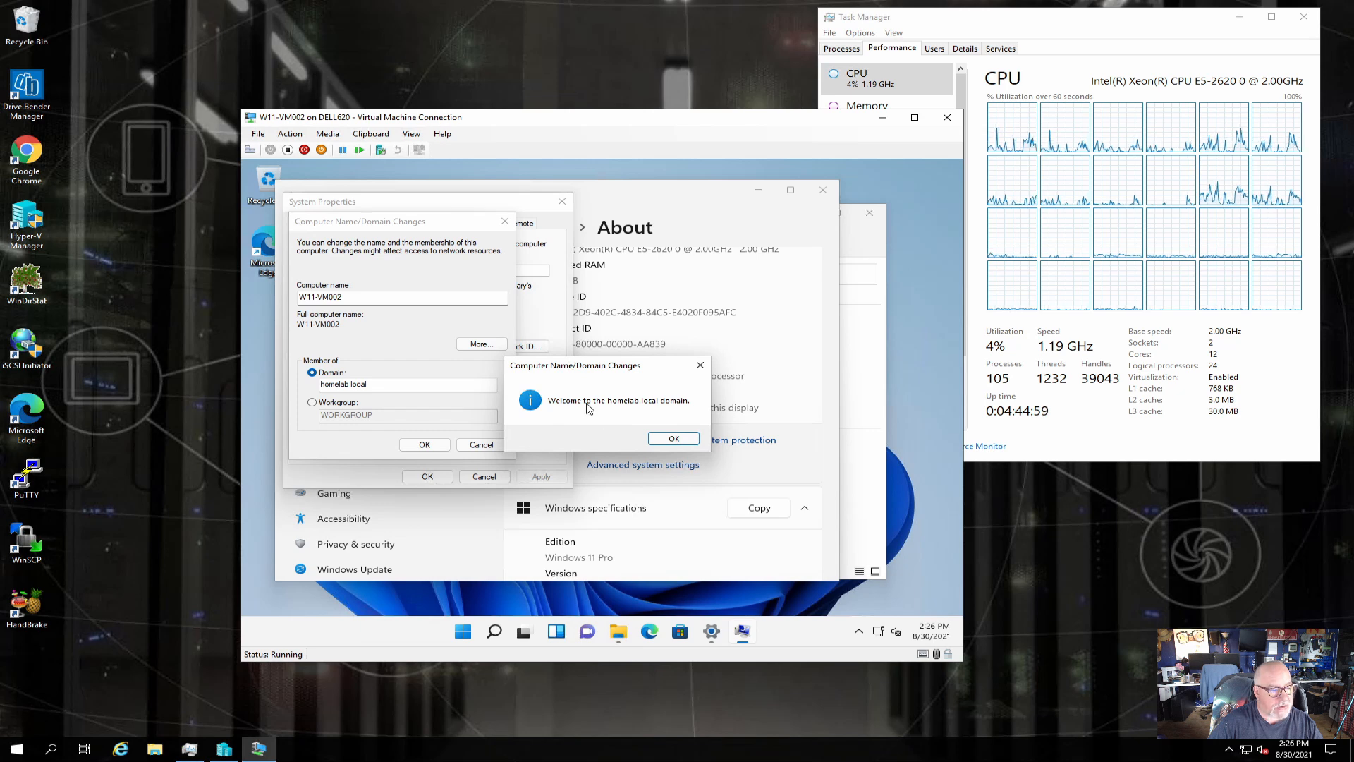
left_click(674, 438)
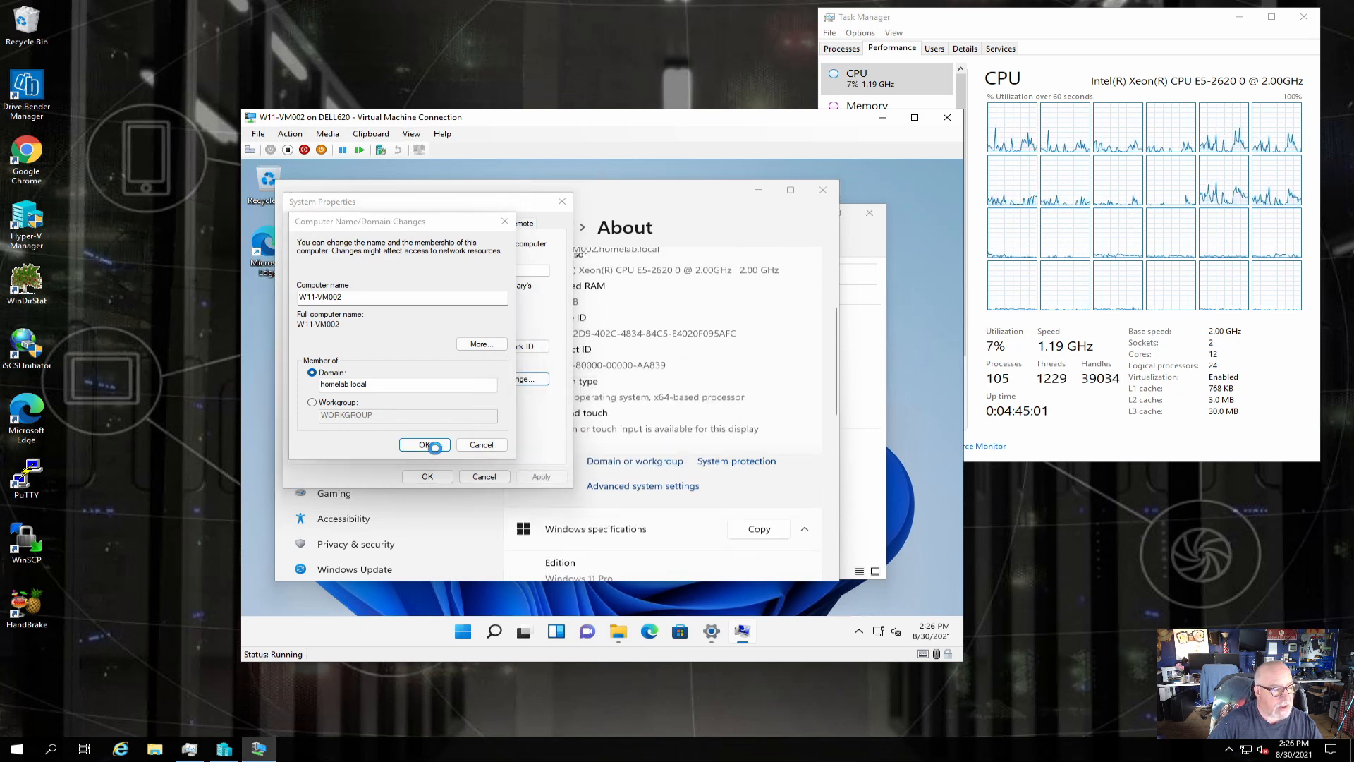
left_click(702, 416)
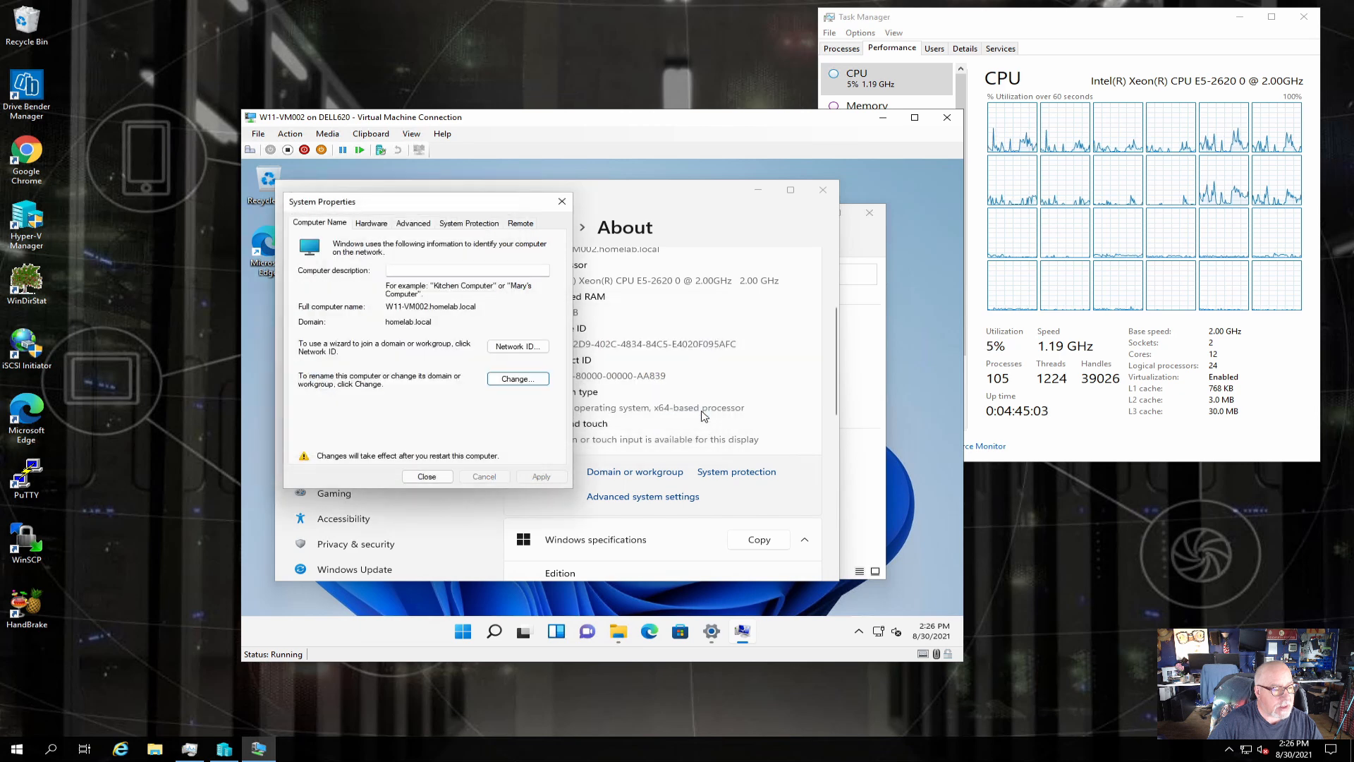
left_click(448, 477)
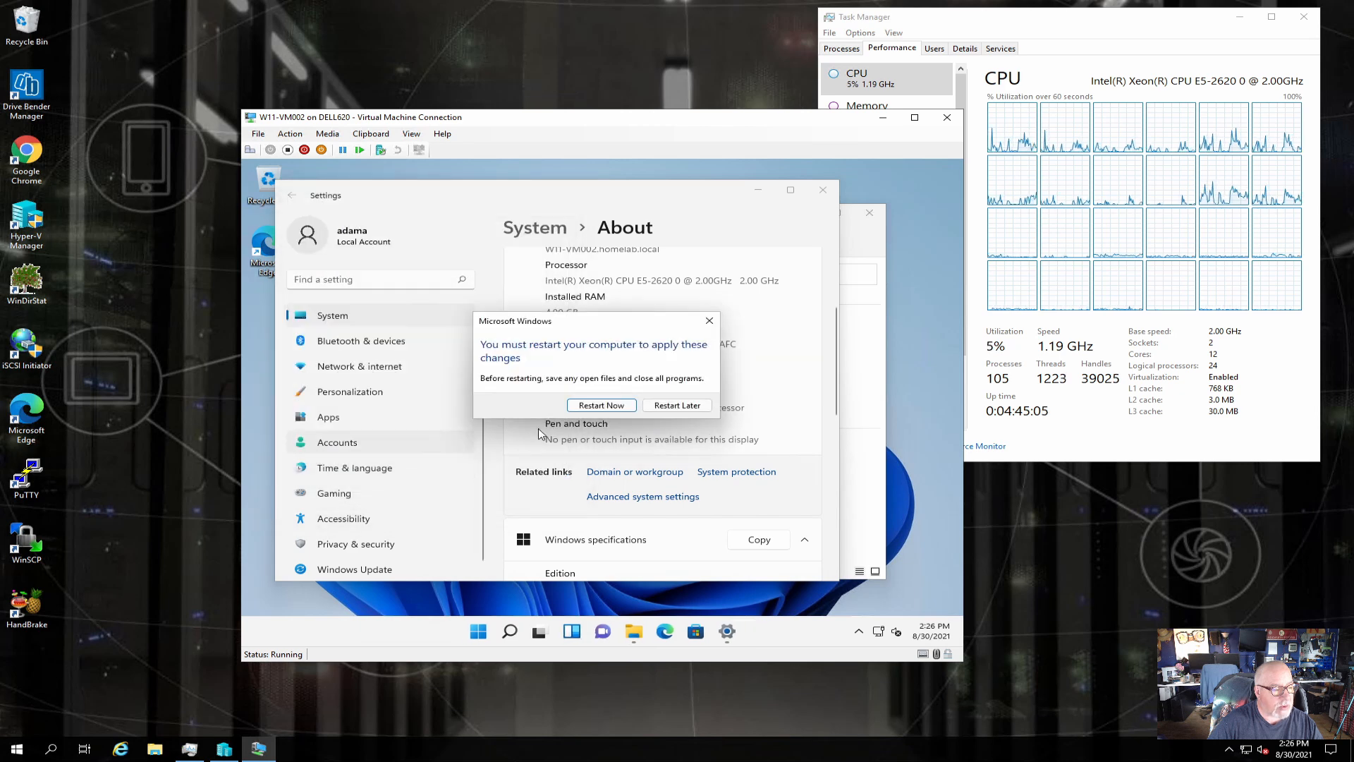
left_click(597, 410)
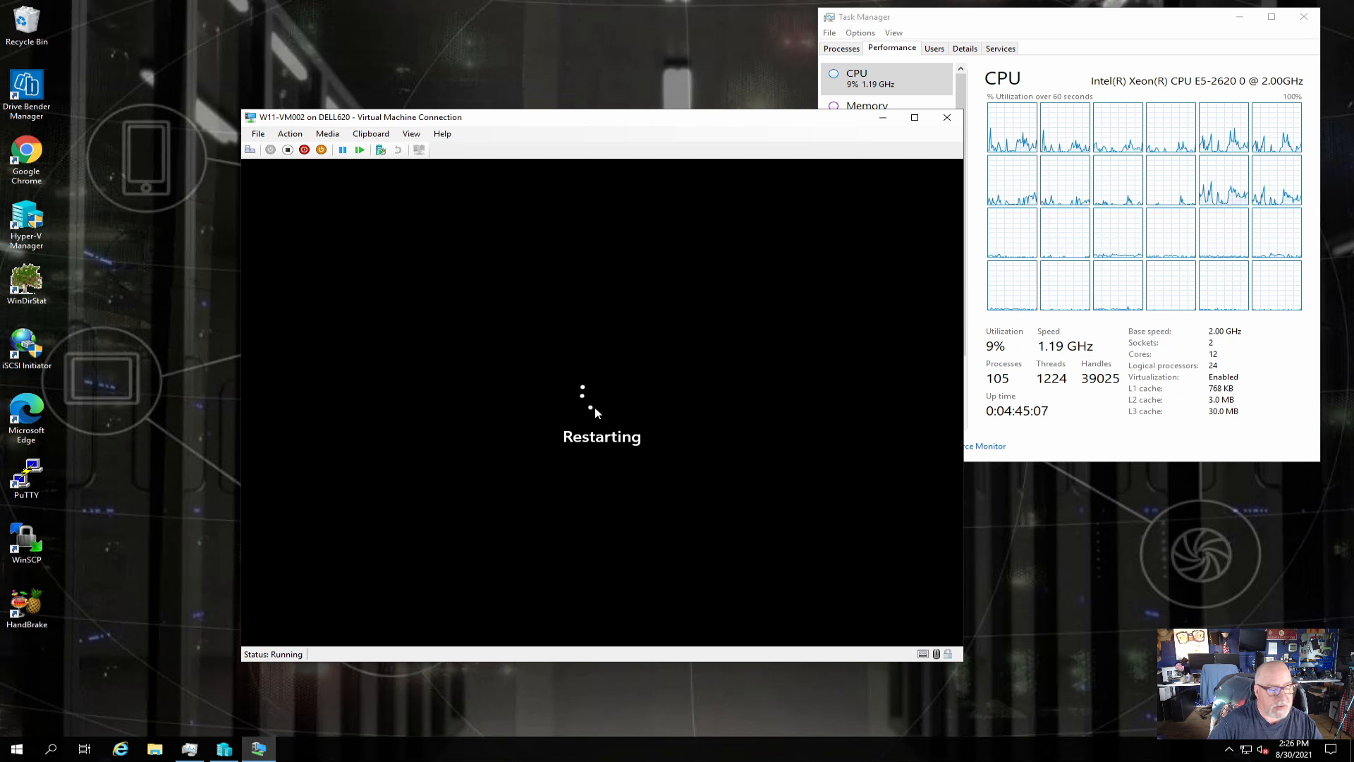
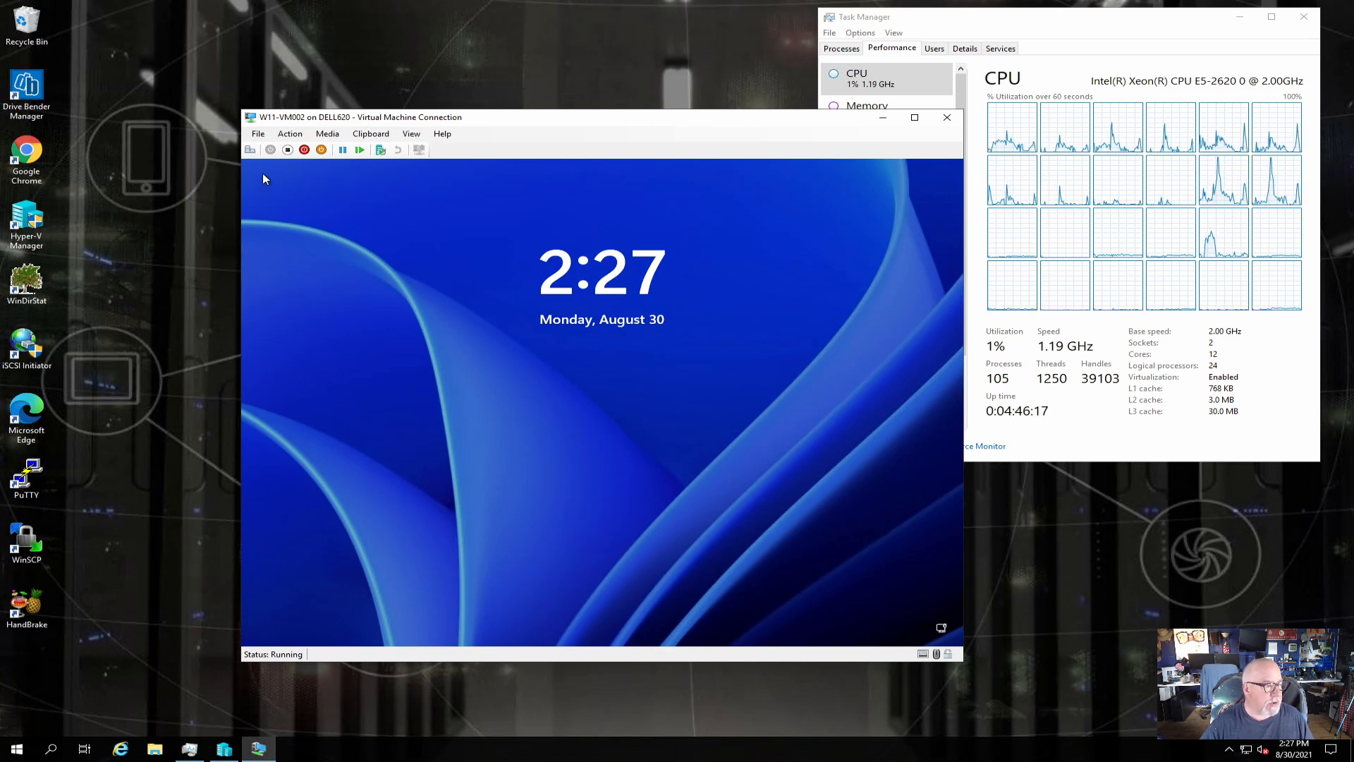
At the VM sign-in screen, choose Other user and enter a HOMELAB domain user's name and password.
left_click(249, 150)
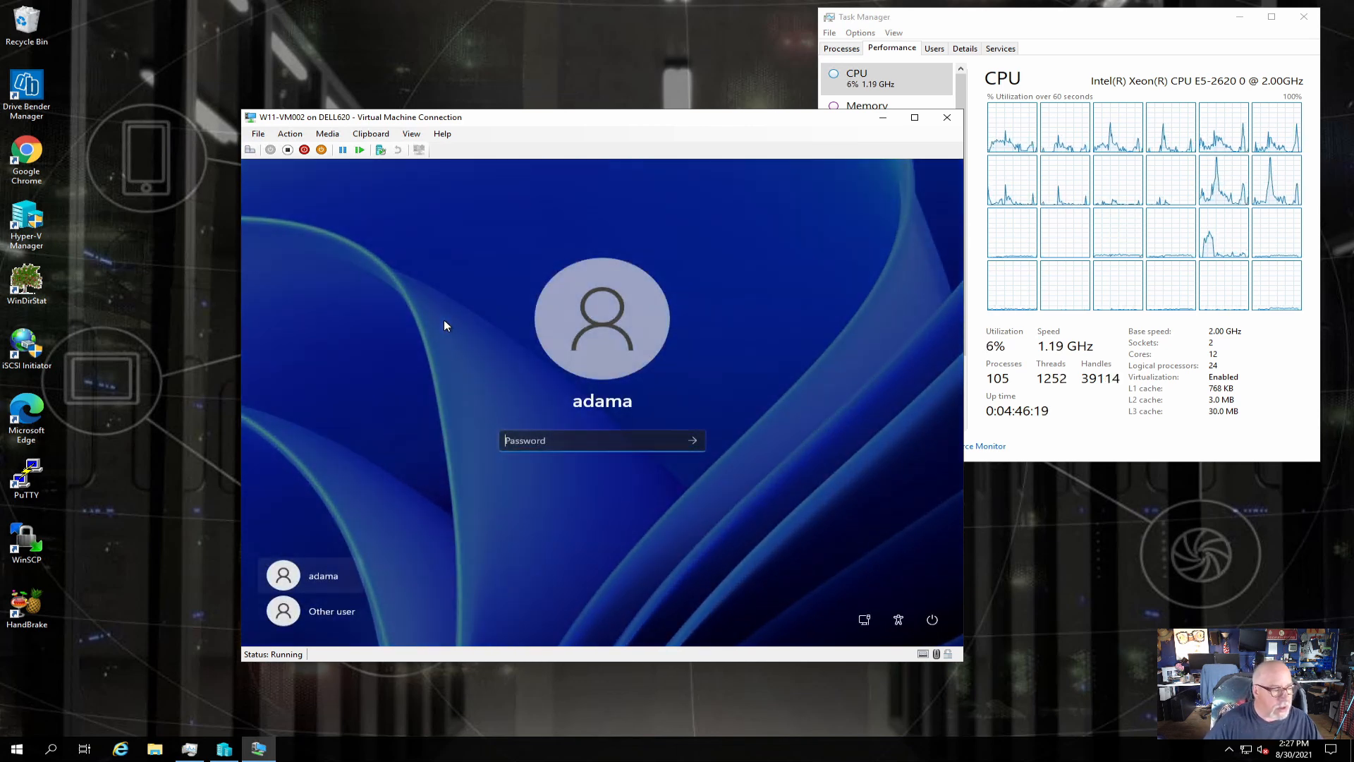
left_click(342, 615)
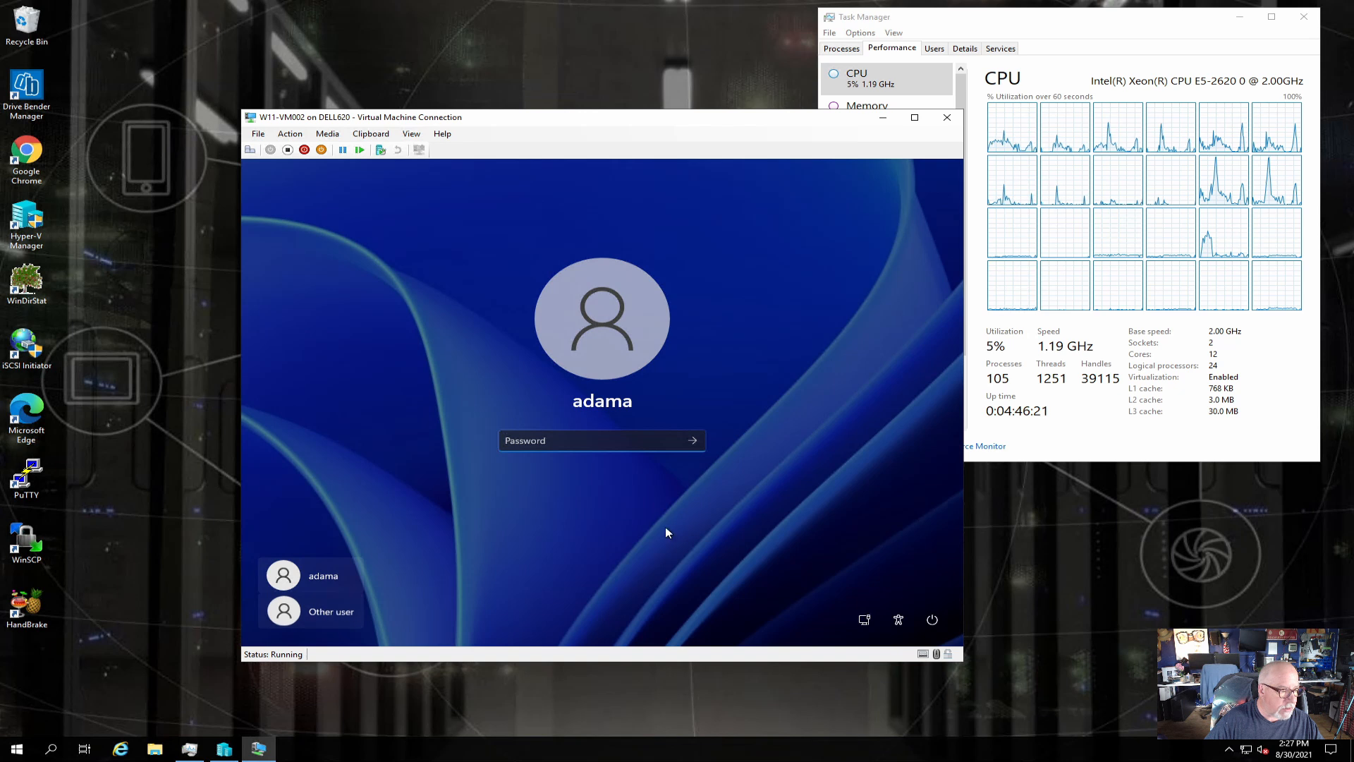
type("adama")
key("Tab")
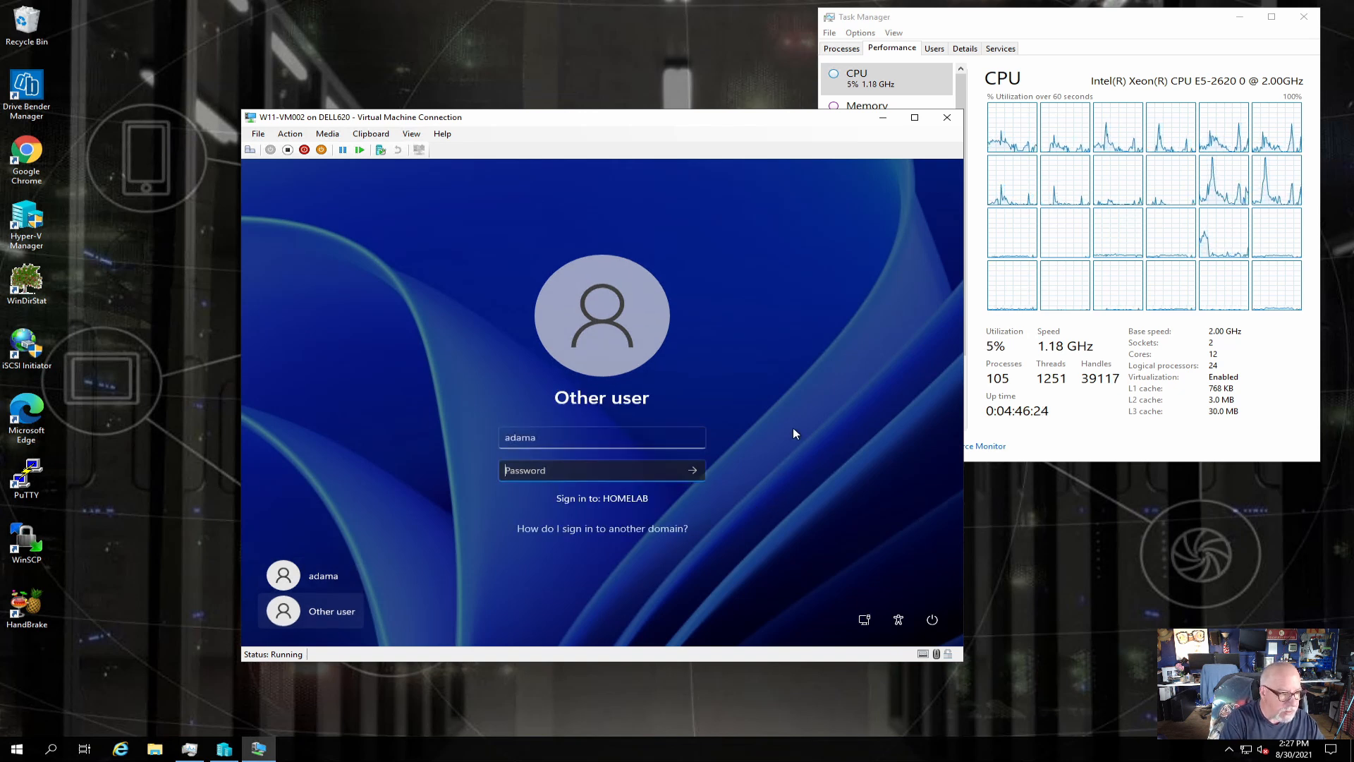
type("******")
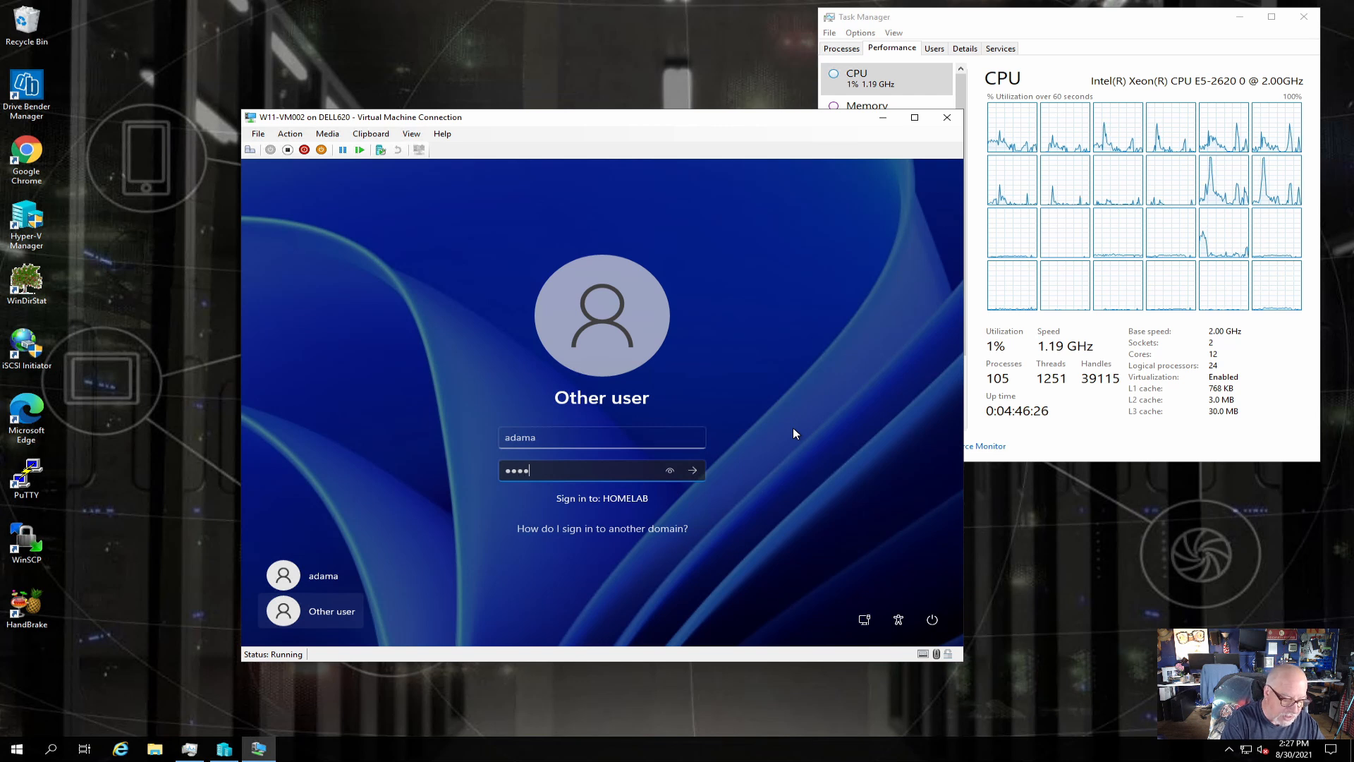
type("****")
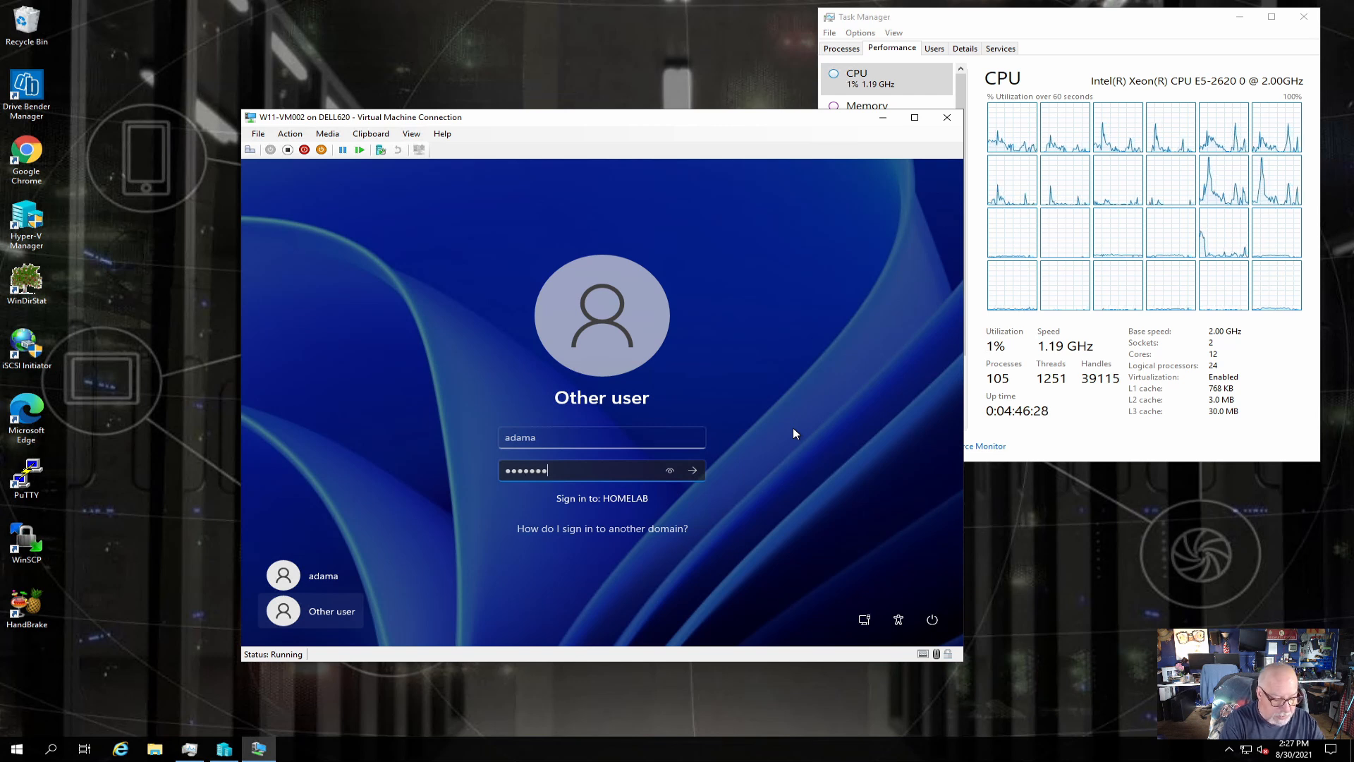
type("***")
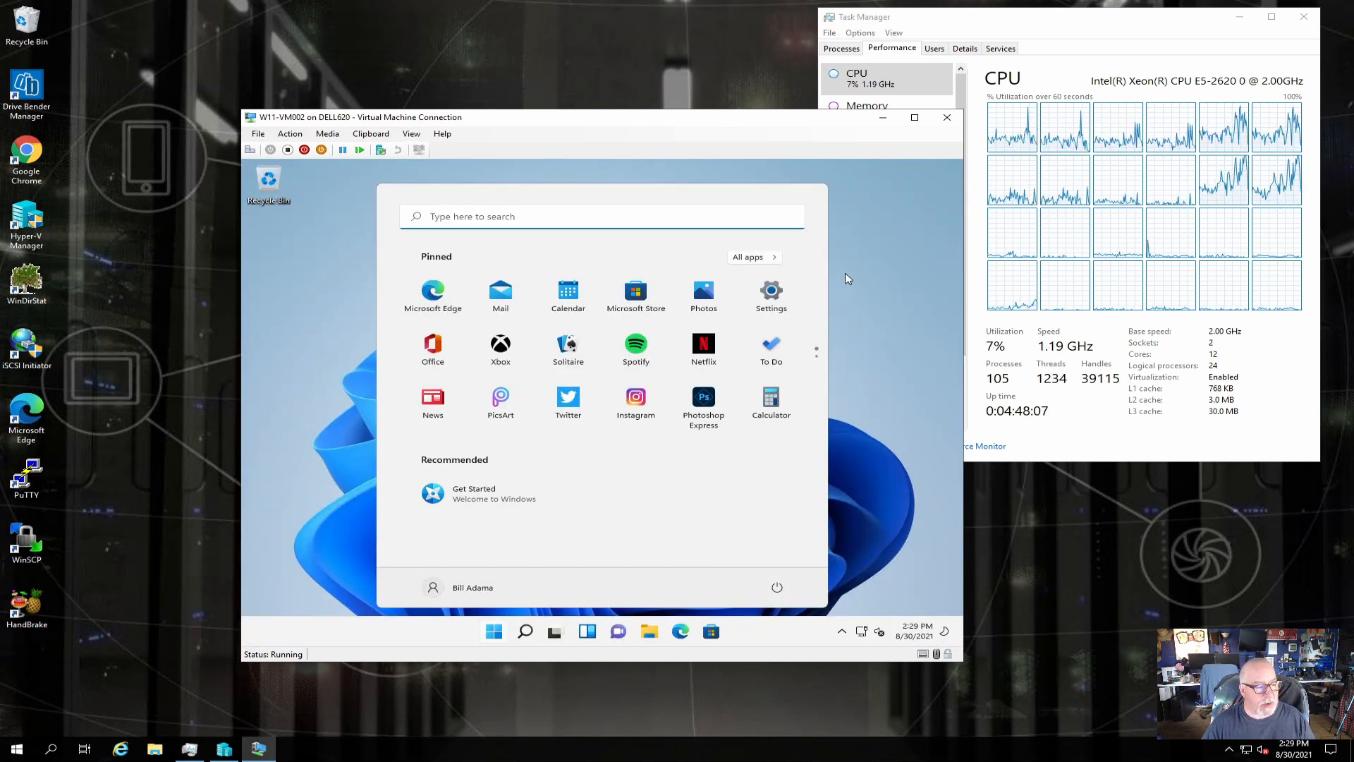
Dismiss Start and open the VM's Ethernet settings via the tray network icon's Network and Internet settings.
left_click(874, 316)
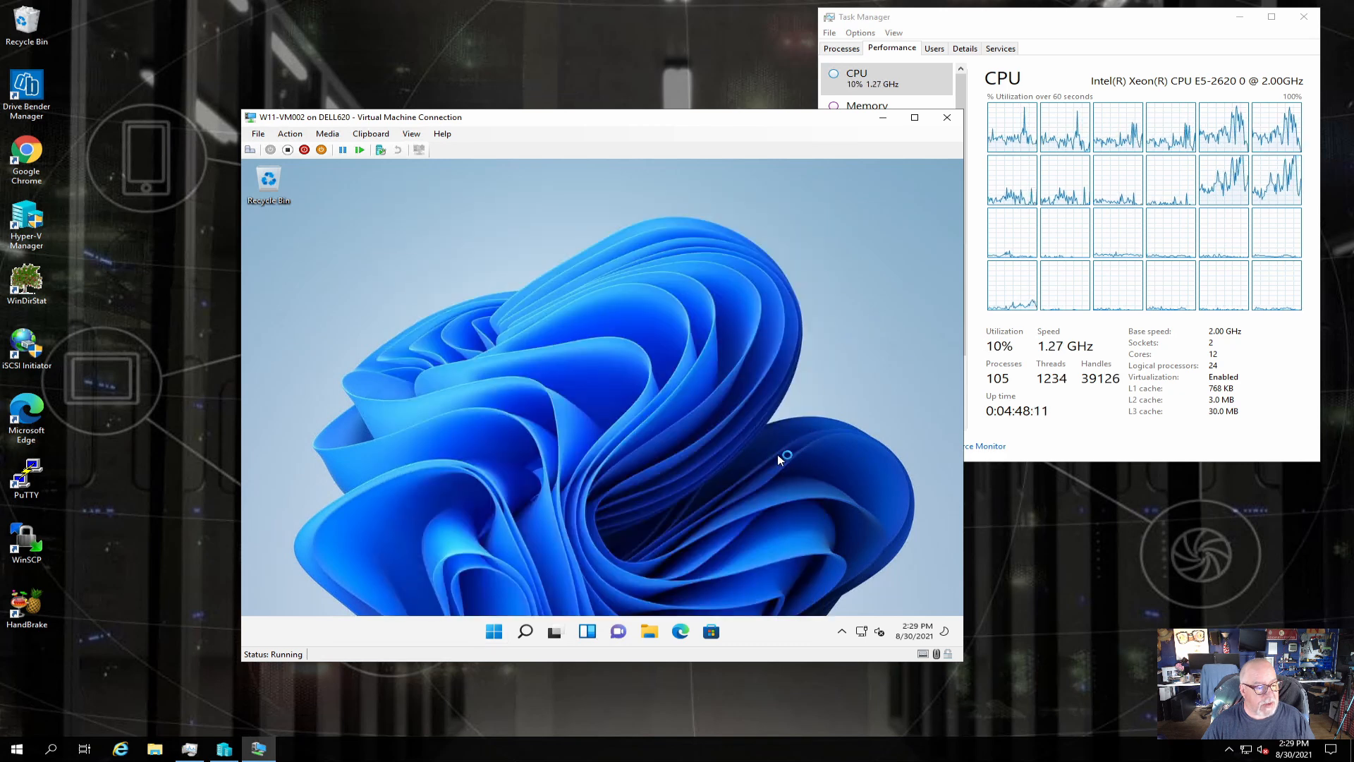
right_click(879, 632)
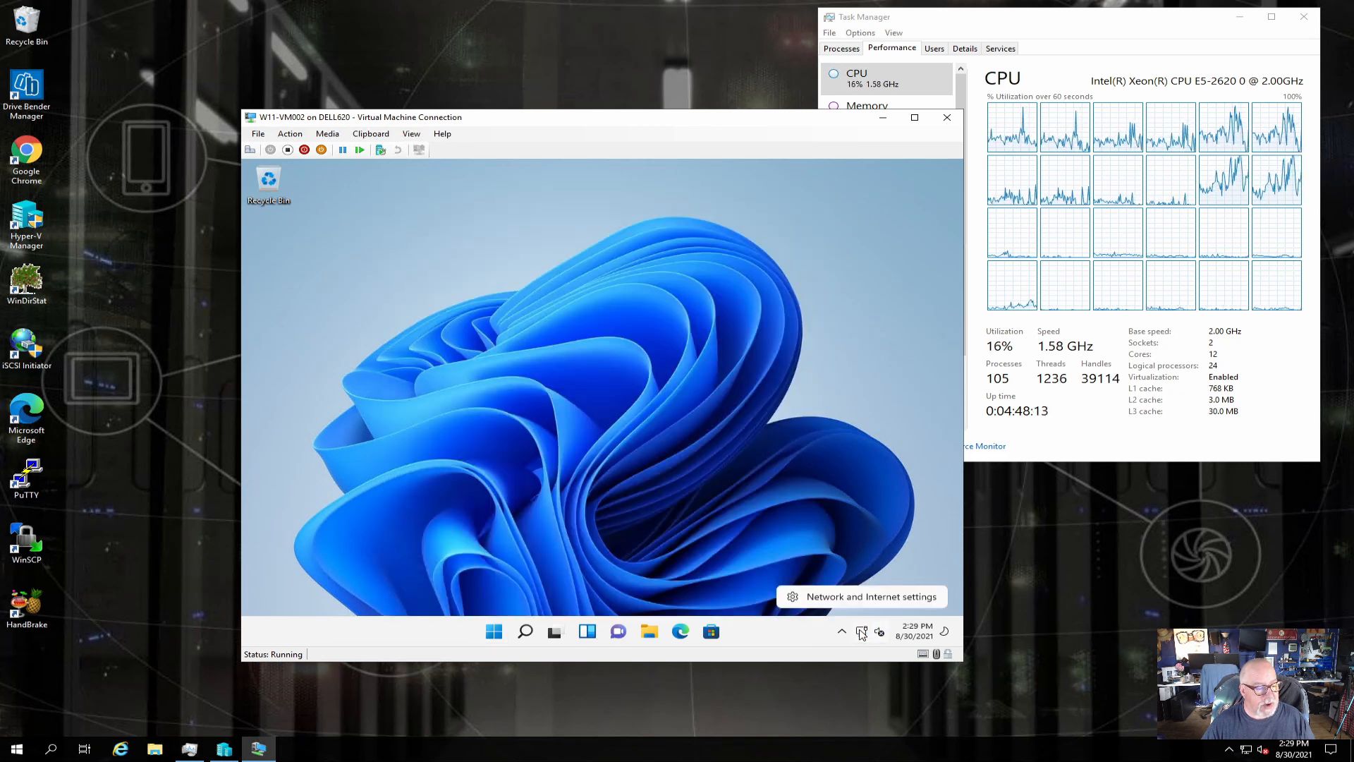
left_click(872, 600)
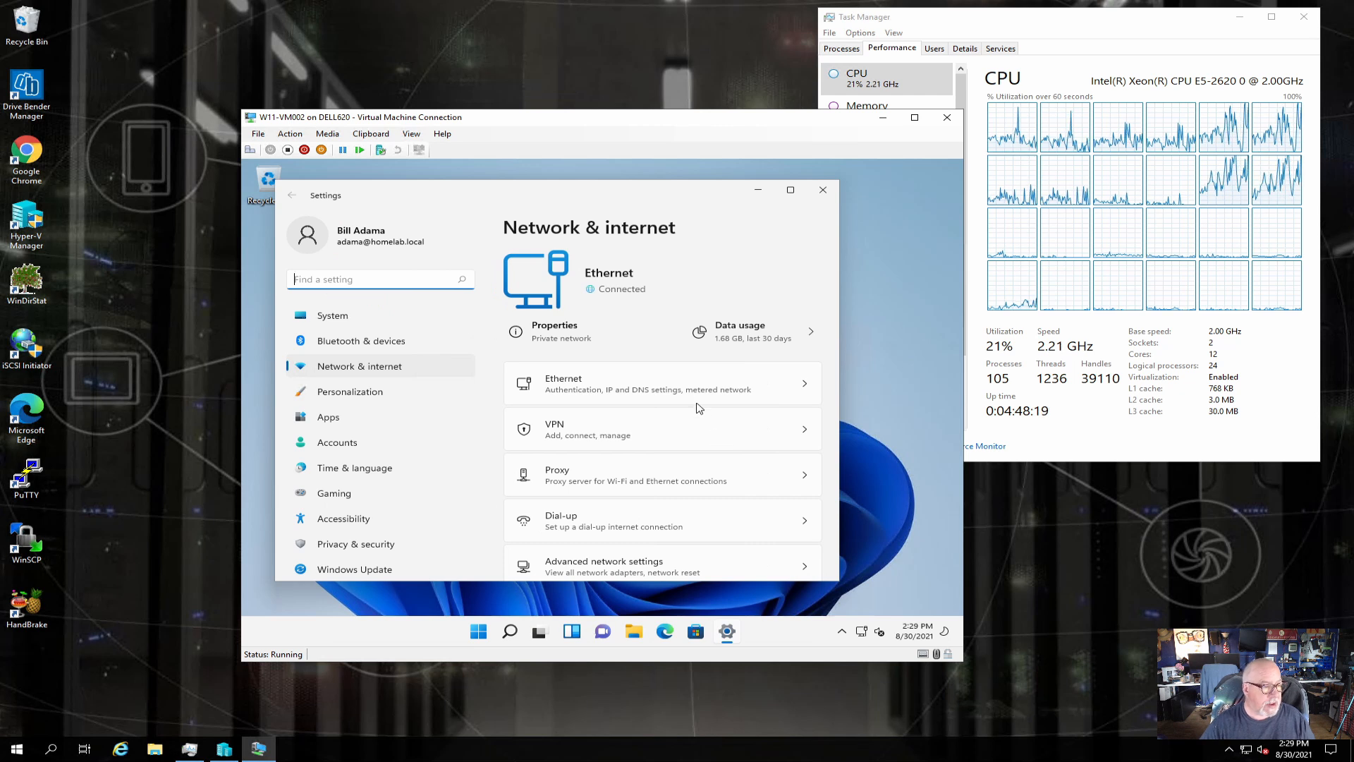
left_click(589, 345)
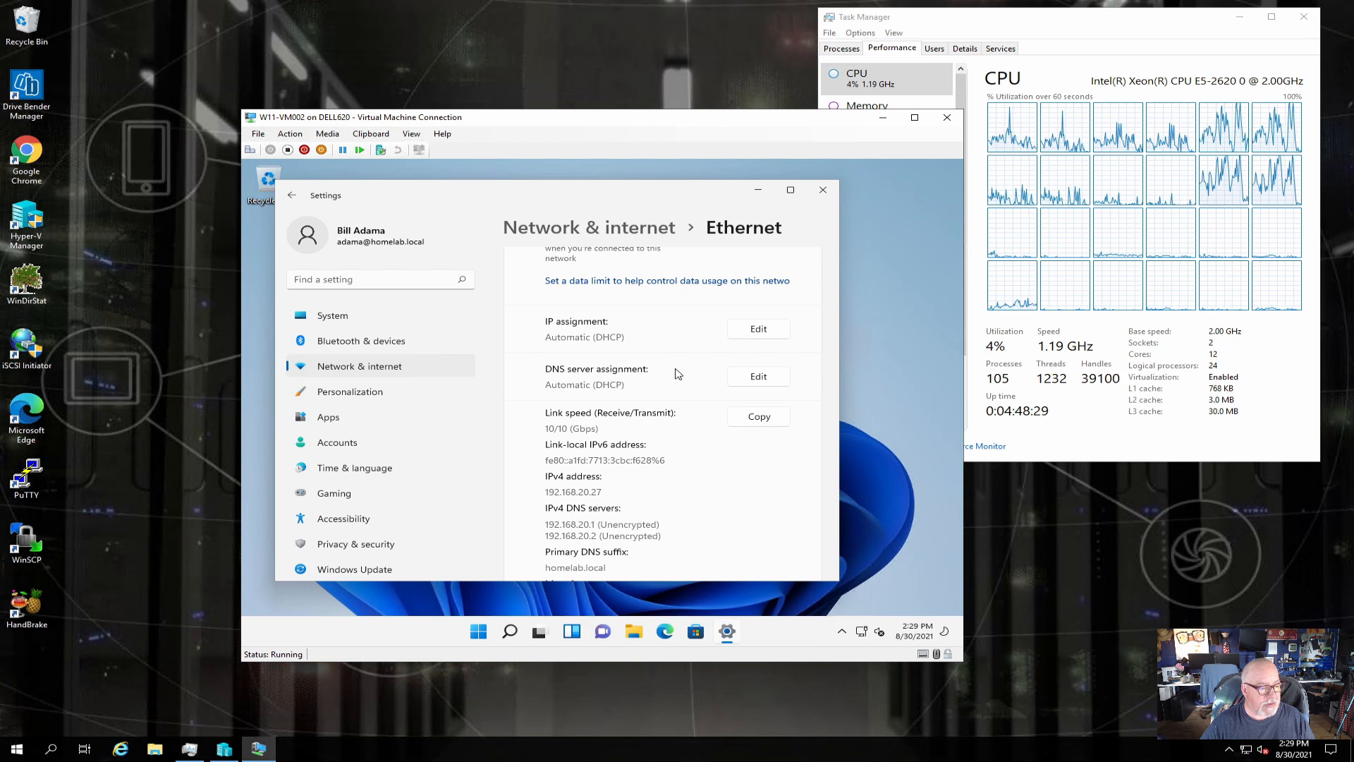
Confirm the IPv4 DNS servers list 192.168.20.1 and 192.168.20.2, then close Settings.
scroll(678, 374, "down", 1)
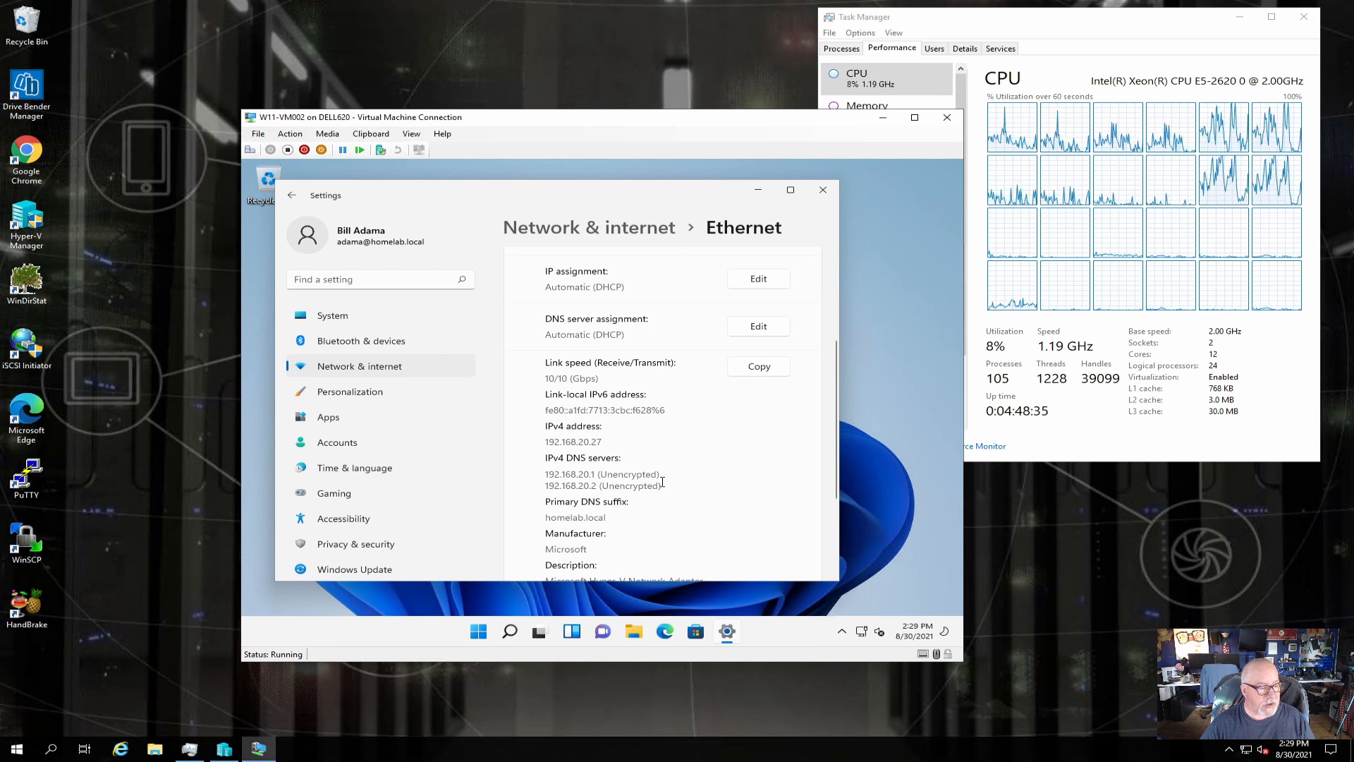
scroll(662, 483, "down", 2)
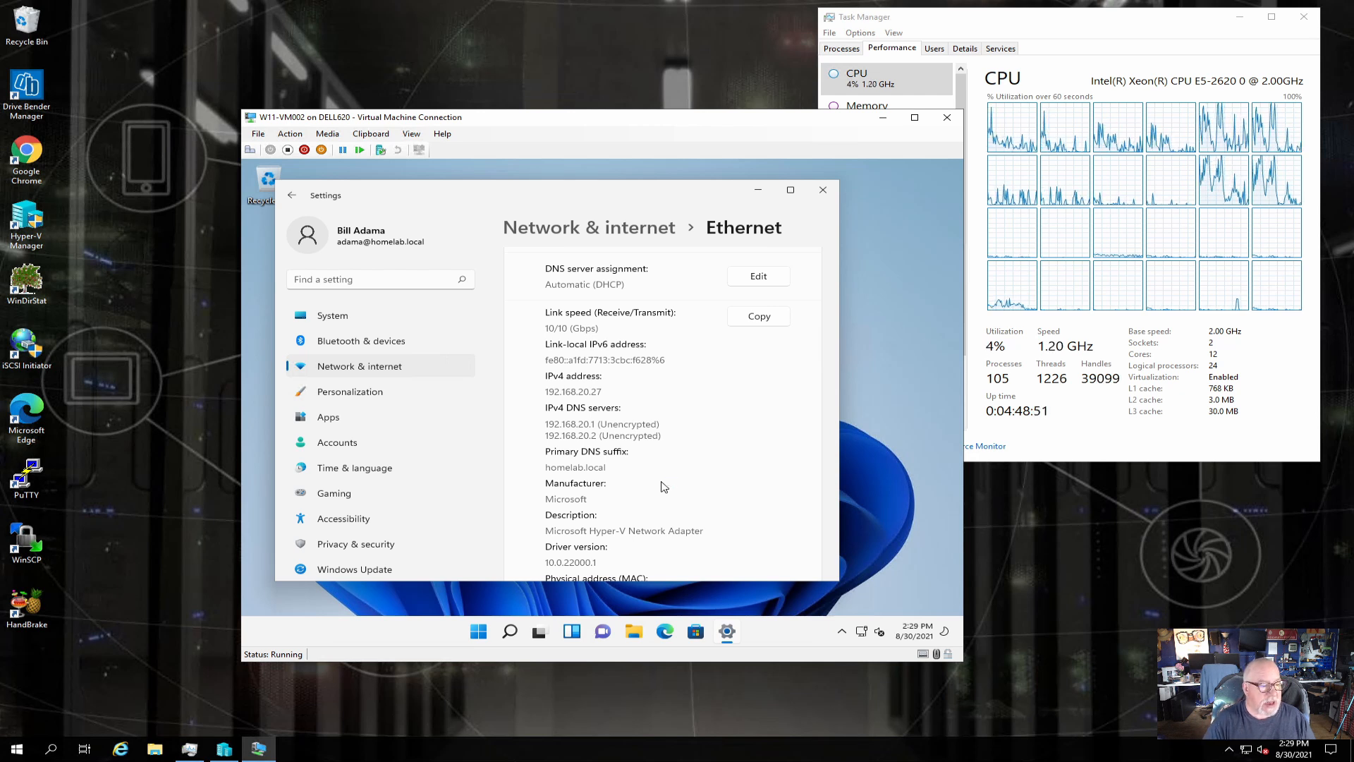
scroll(667, 486, "down", 3)
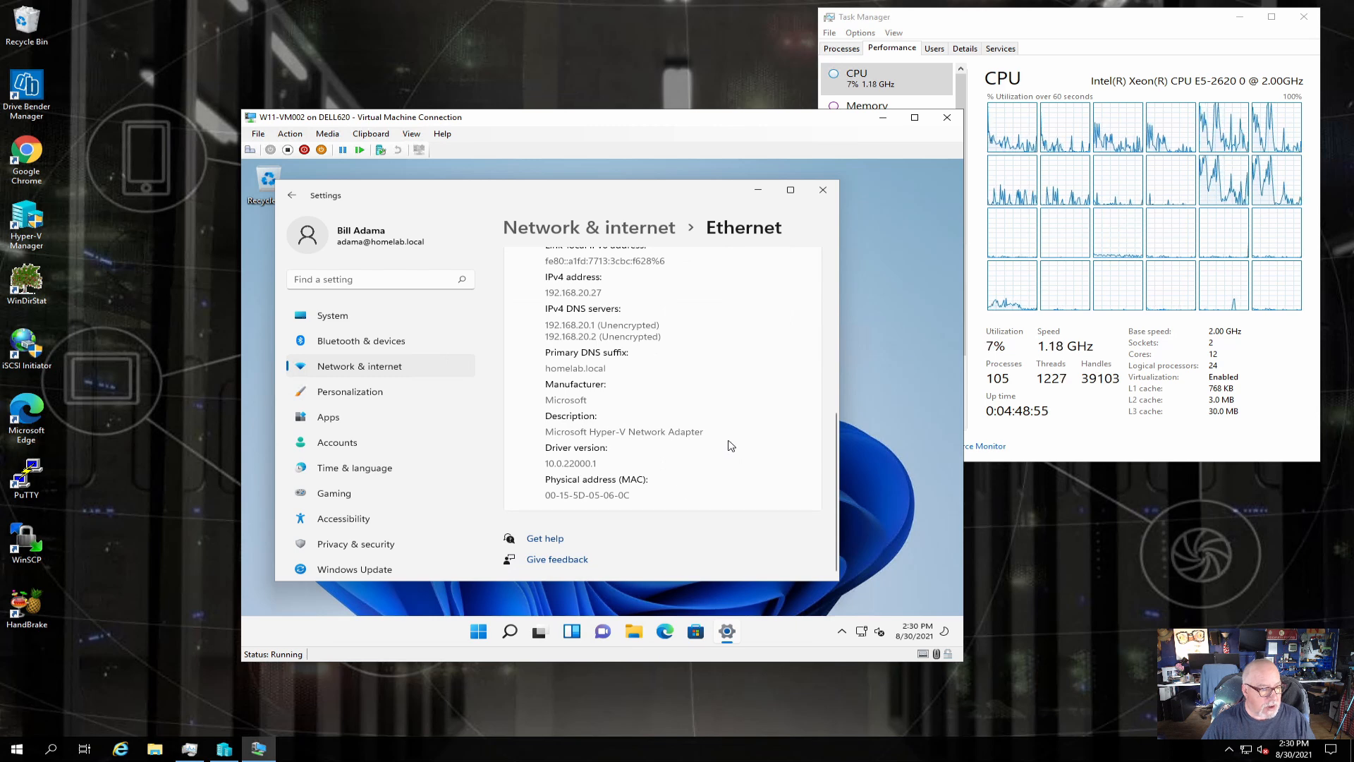
scroll(731, 445, "up", 8)
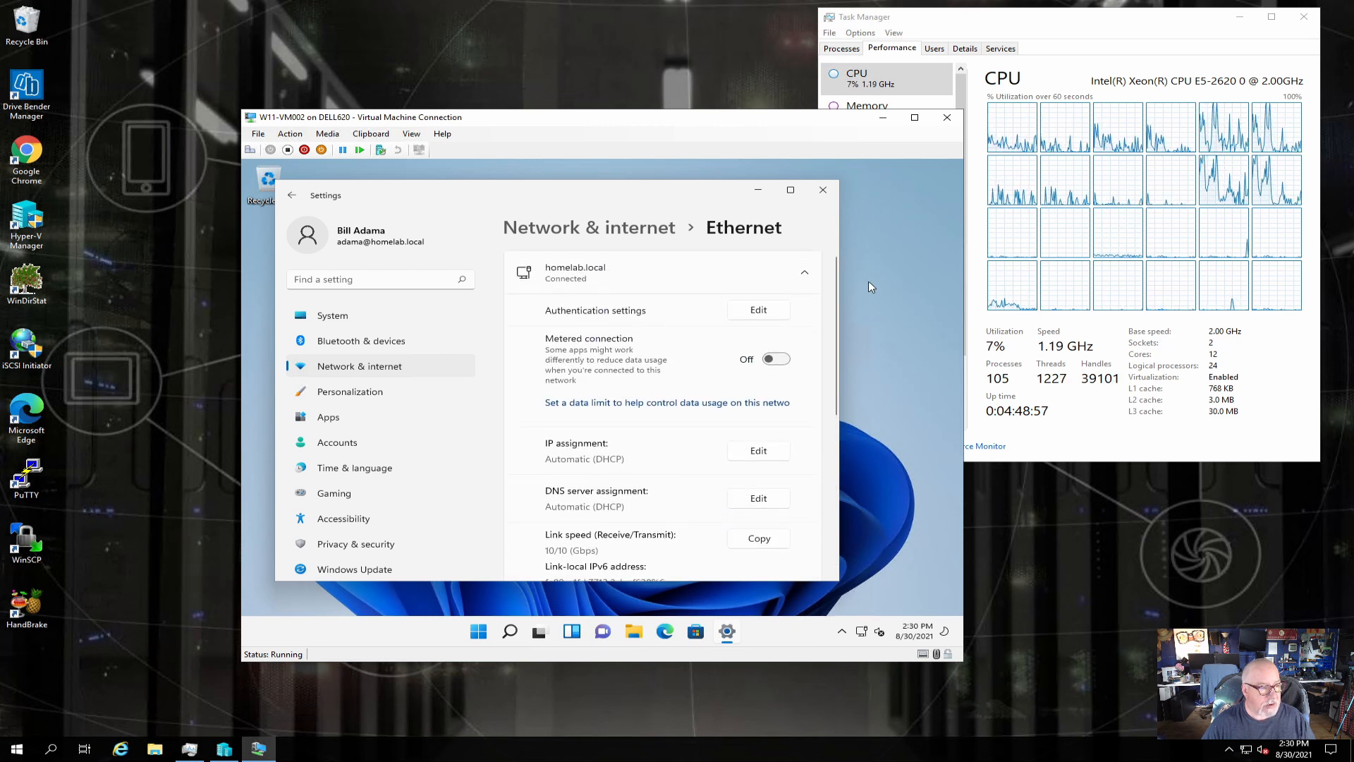
left_click(823, 190)
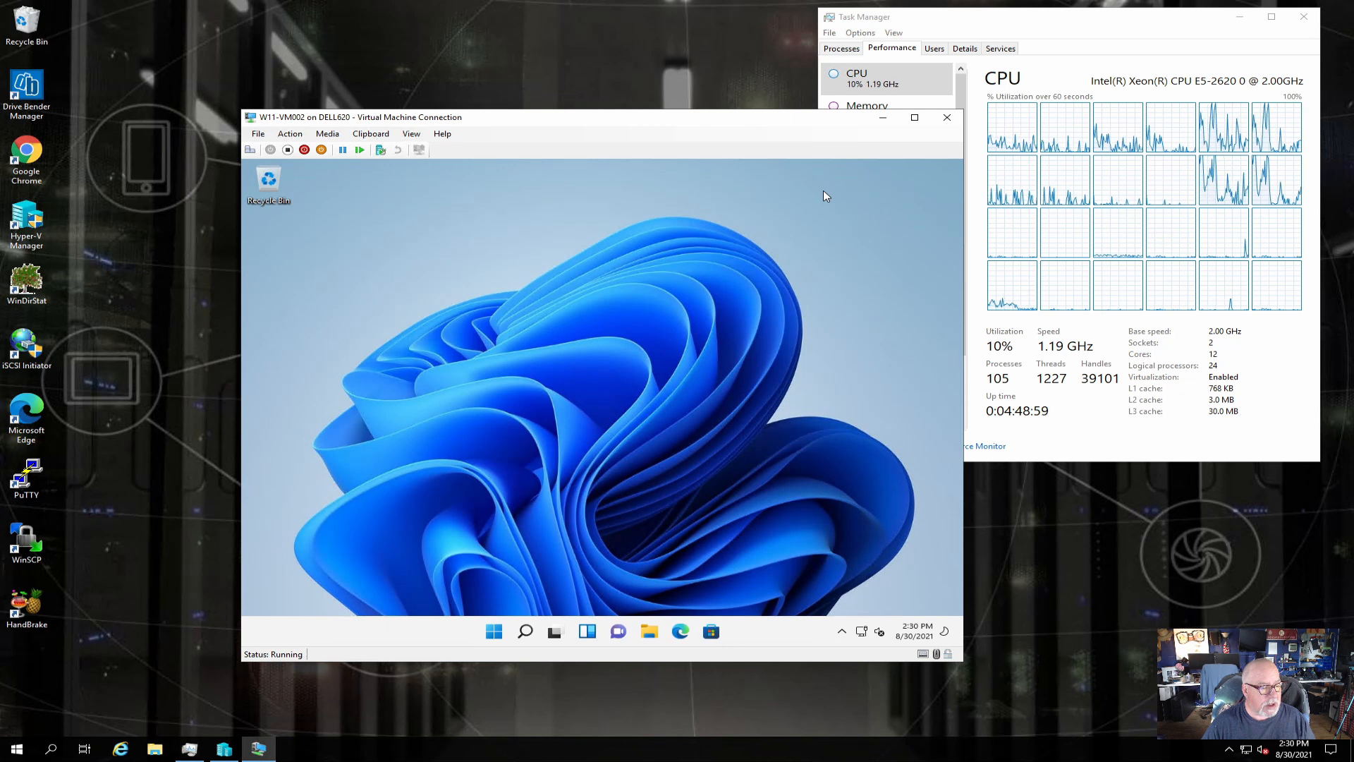